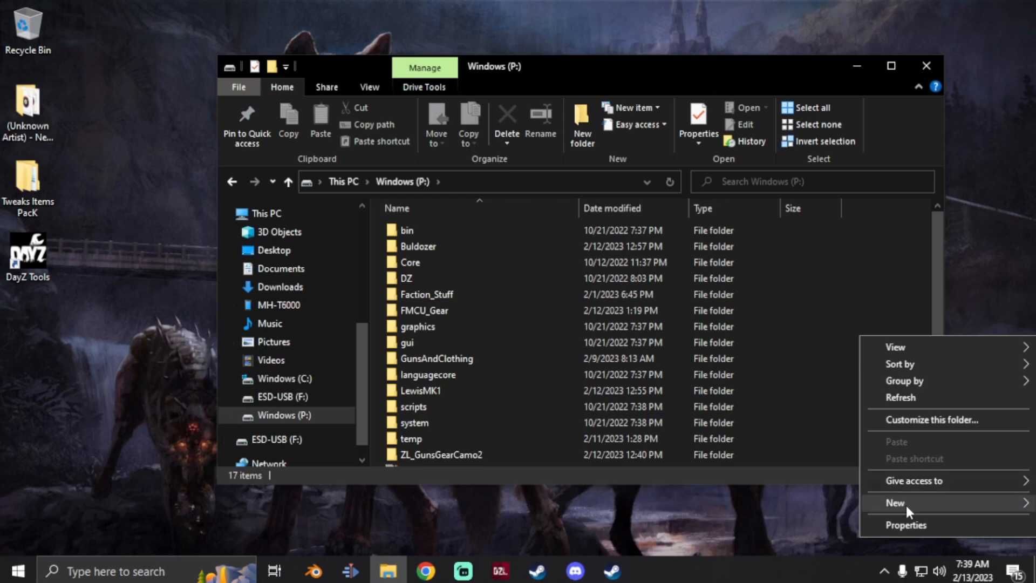
# - Create a folder named sample_helm in the root of the P: drive
pyautogui.click(798, 413)
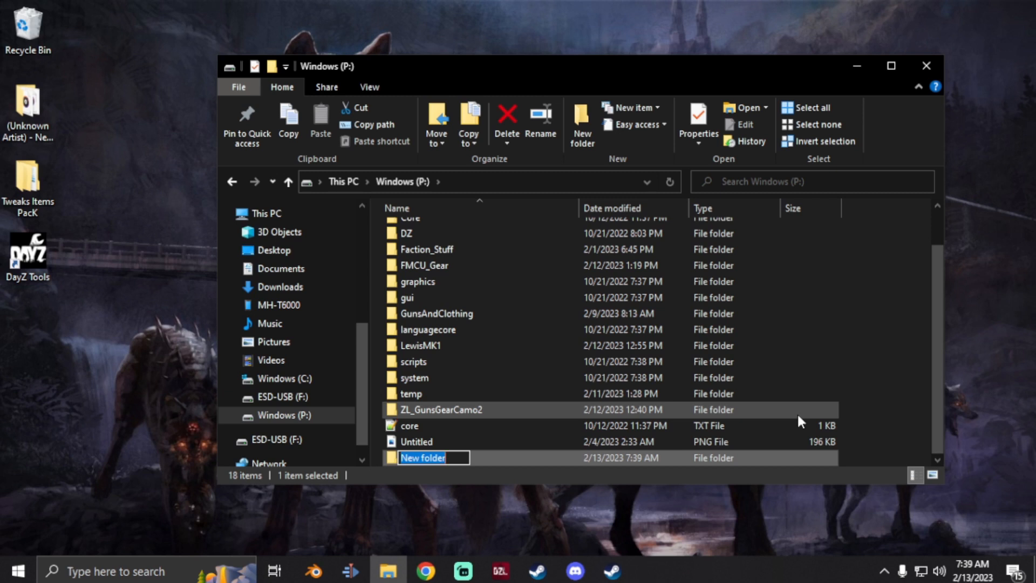
pyautogui.write('sample_helm')
pyautogui.press('Return')
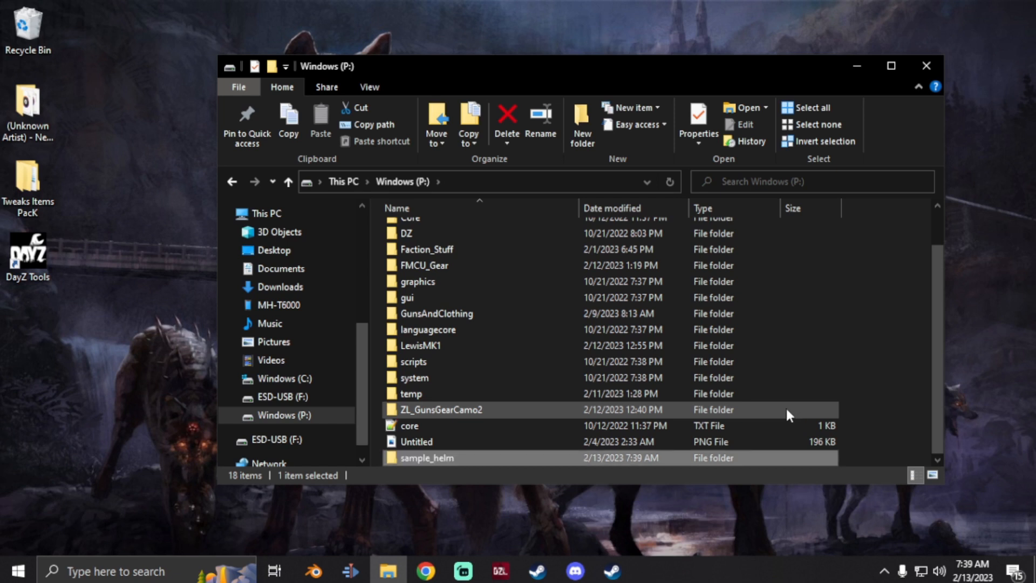
# - Create a subfolder named data inside the sample_helm folder
pyautogui.doubleClick(412, 459)
pyautogui.rightClick(484, 365)
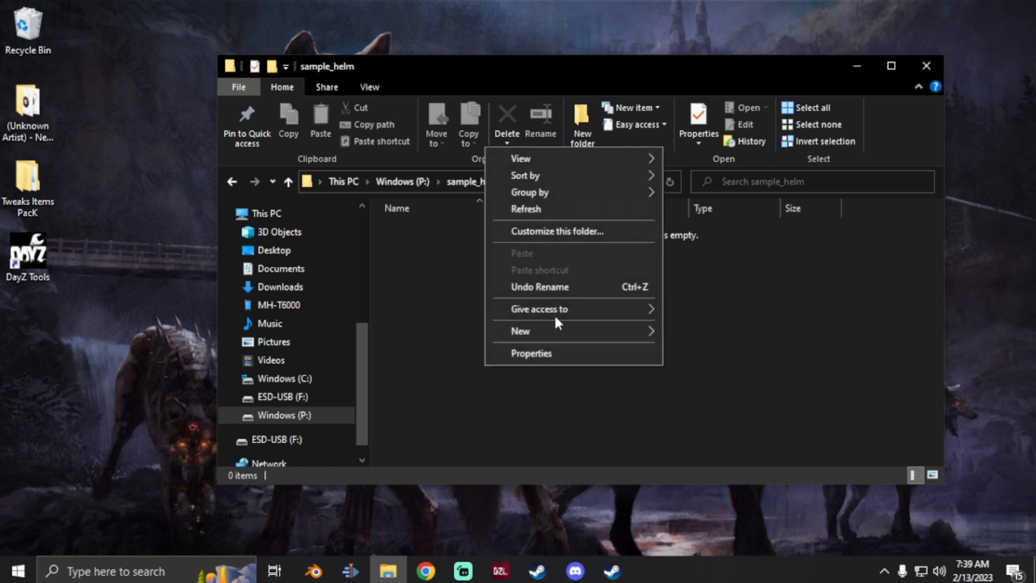
pyautogui.moveTo(564, 329)
pyautogui.click(756, 332)
pyautogui.write('data')
pyautogui.click(756, 342)
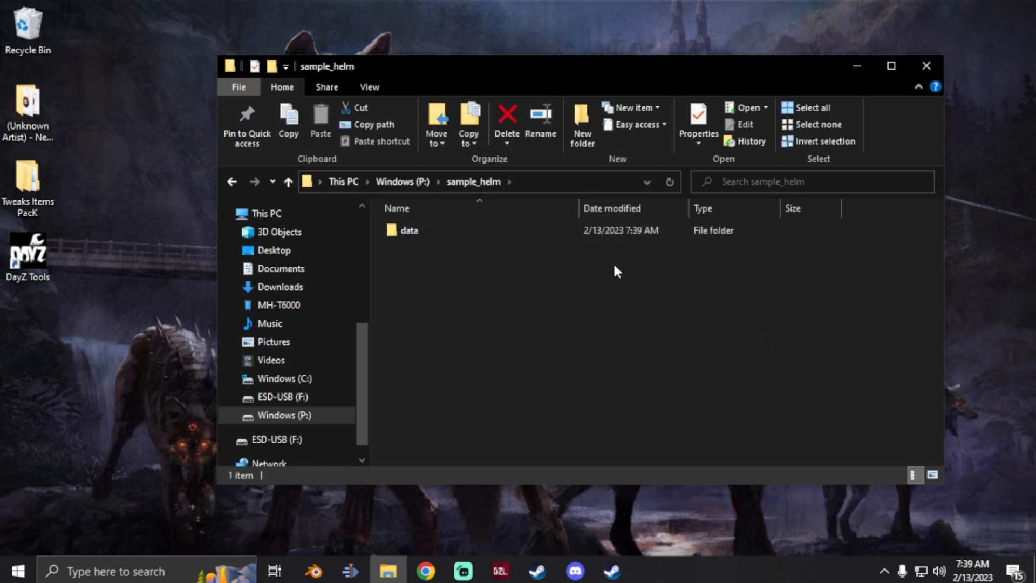
# - Open the textures folder of the extracted tactical-helmet download
pyautogui.click(315, 286)
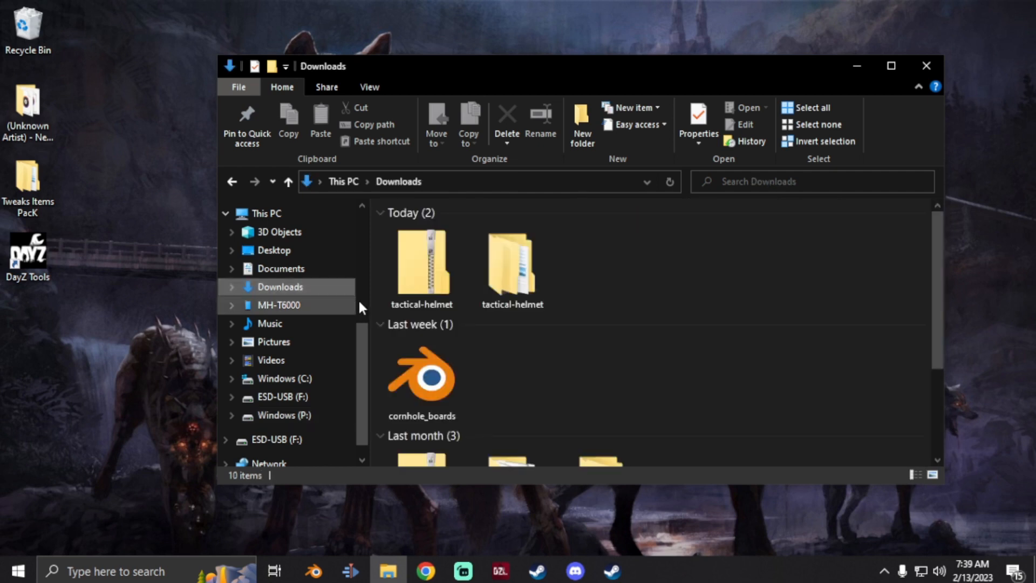
pyautogui.click(523, 275)
pyautogui.doubleClick(523, 275)
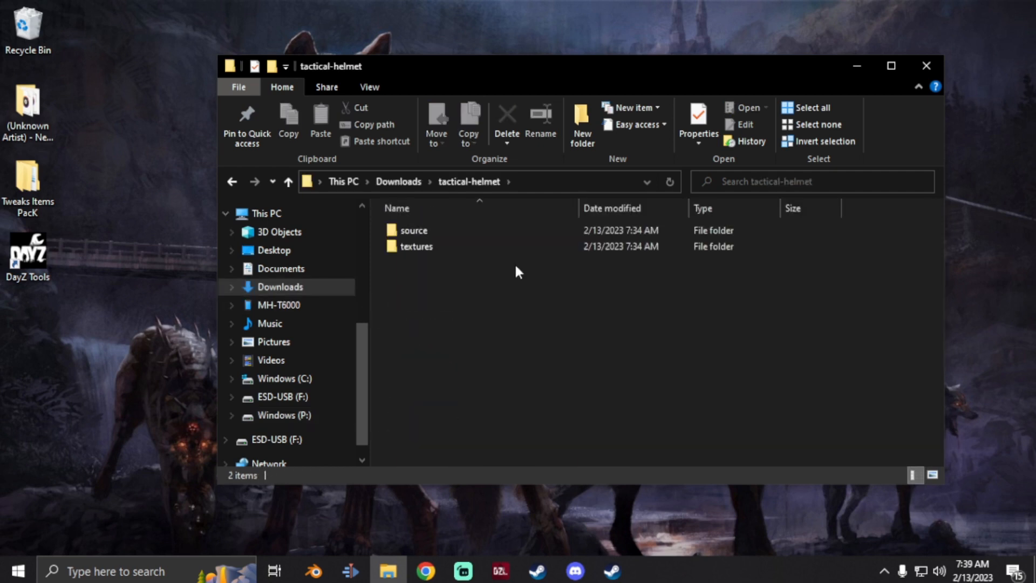
pyautogui.doubleClick(451, 249)
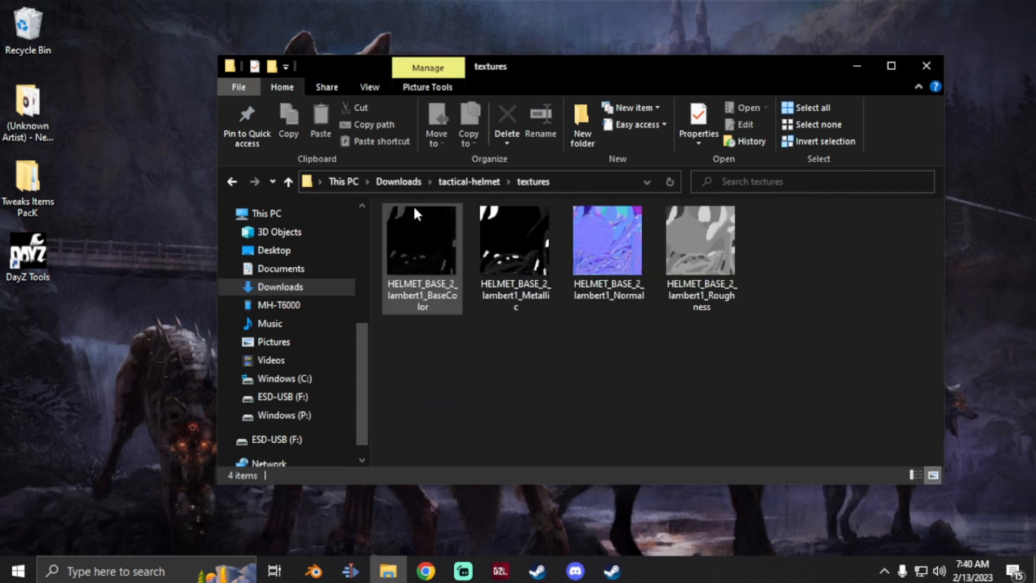
# - Launch TexView from DayZ Tools and load the HELMET_BASE_2_lambert1_BaseColor texture into it
pyautogui.click(28, 255)
pyautogui.doubleClick(53, 244)
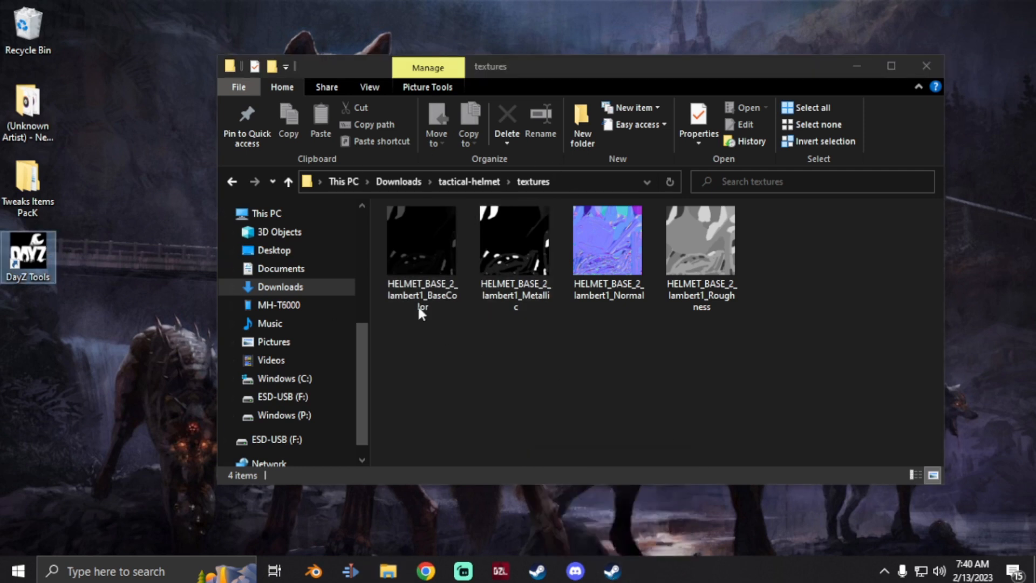
pyautogui.click(268, 221)
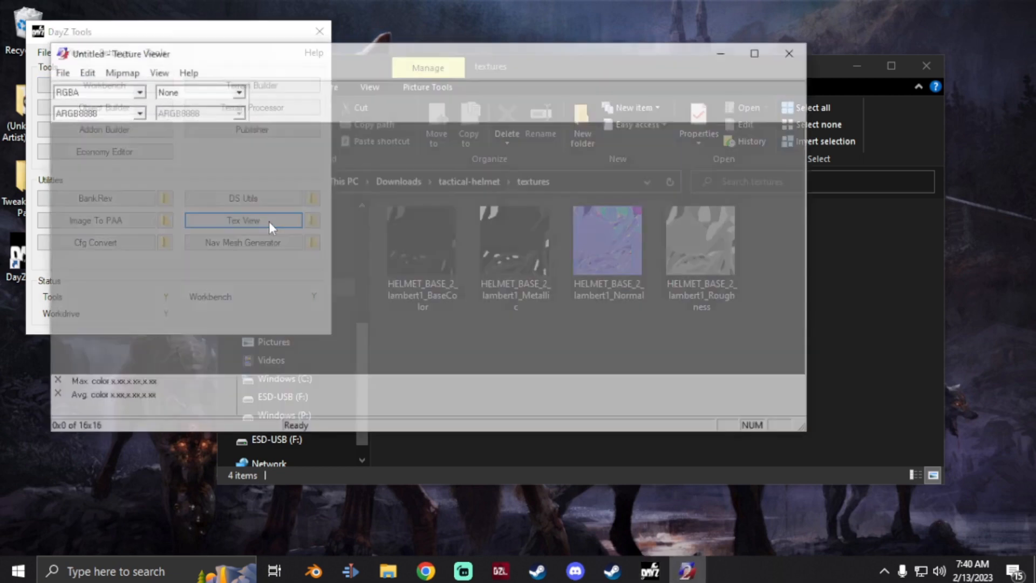
pyautogui.click(879, 355)
pyautogui.click(438, 240)
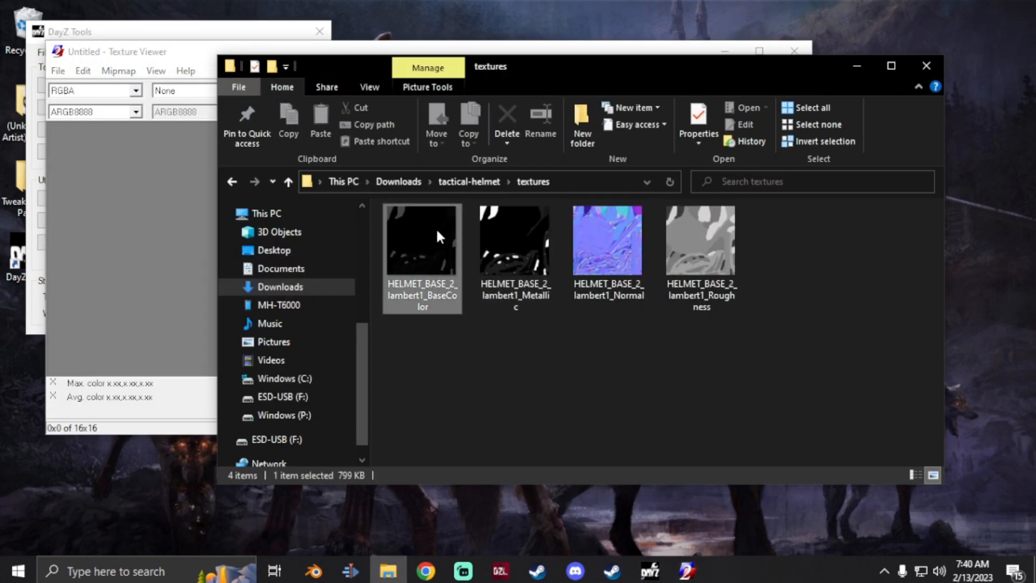
pyautogui.moveTo(436, 222); pyautogui.dragTo(145, 243)
# - Save the base colour texture as sample_helm_co.paa in P:\sample_helm\data
pyautogui.click(58, 71)
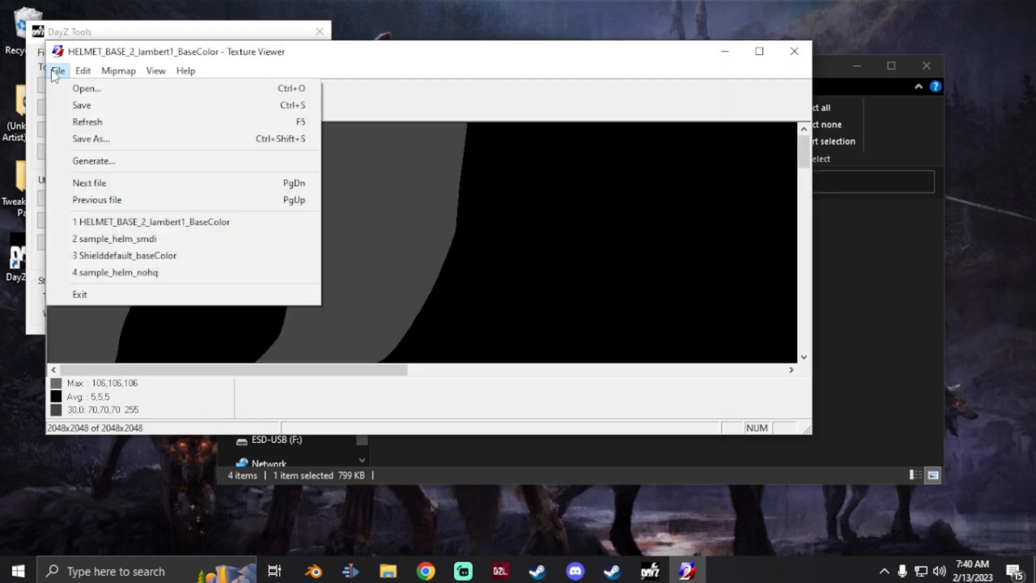
pyautogui.click(80, 140)
pyautogui.click(259, 274)
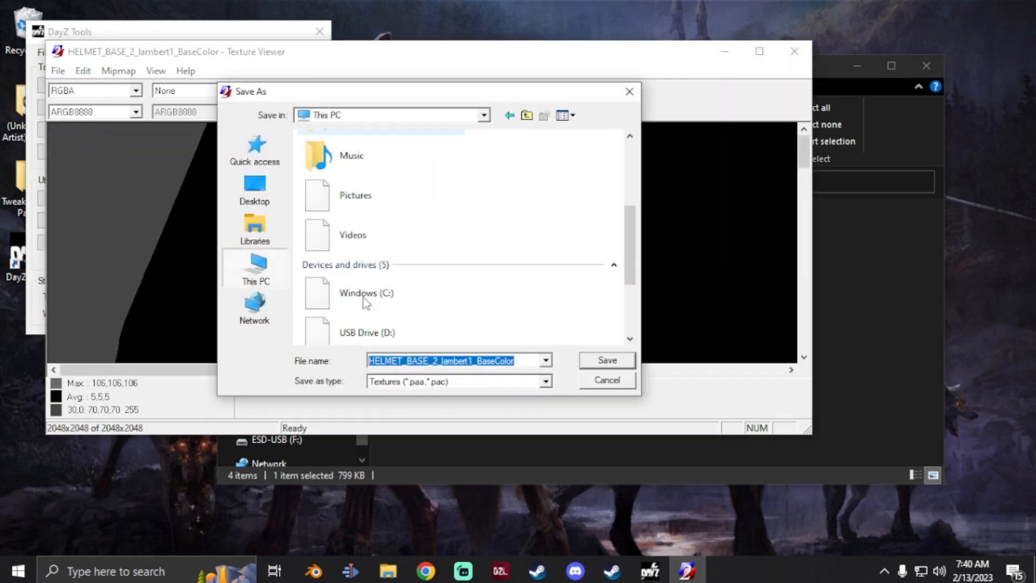
pyautogui.scroll(-5, 366, 303)
pyautogui.doubleClick(360, 315)
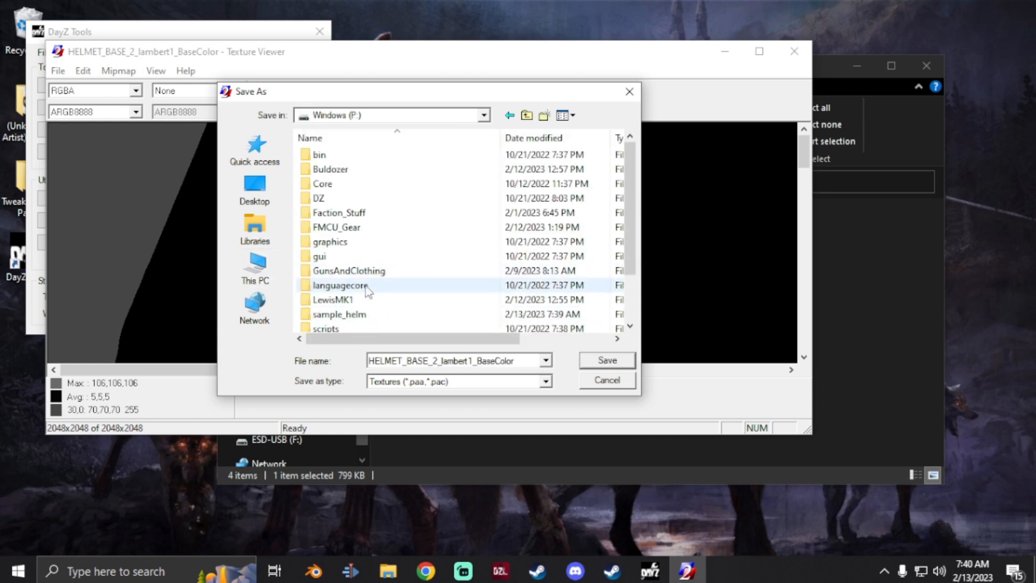
pyautogui.scroll(-2, 356, 278)
pyautogui.click(347, 260)
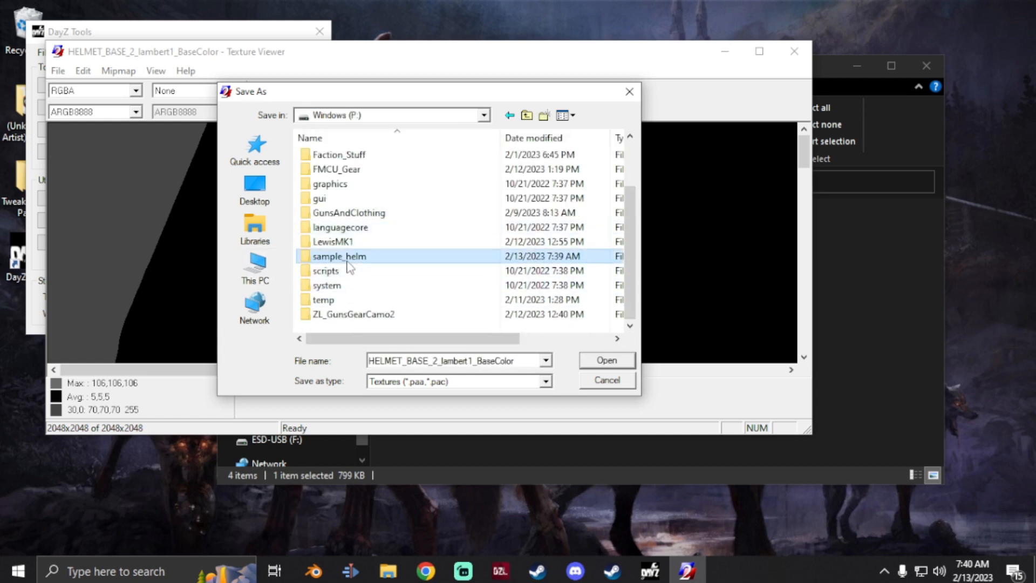
pyautogui.doubleClick(348, 262)
pyautogui.doubleClick(341, 161)
pyautogui.doubleClick(409, 363)
pyautogui.write('sample_helm_co.p')
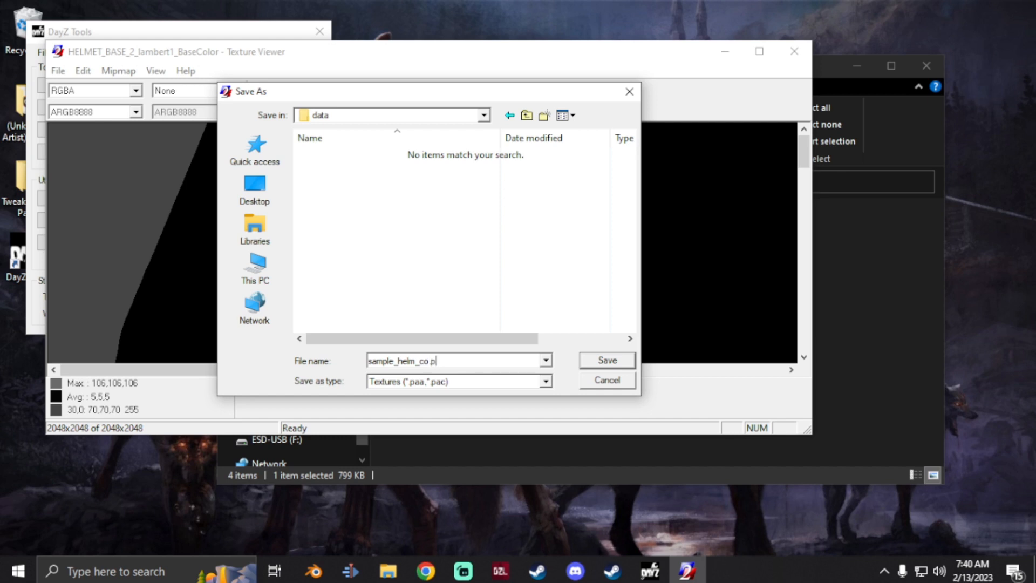
pyautogui.press('Return')
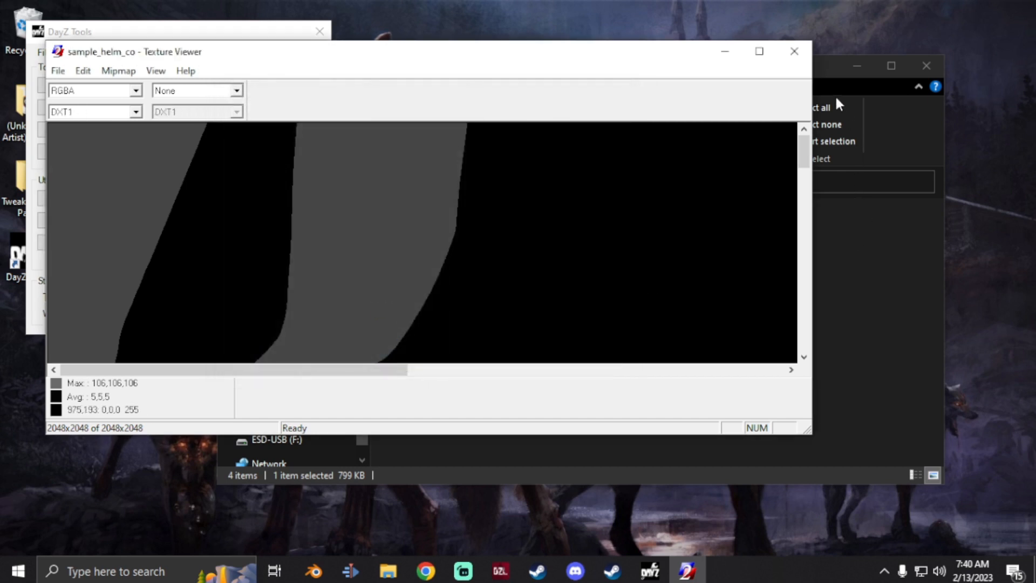
# - Load the HELMET_BASE_2_lambert1_Metallic texture into Texture Viewer and choose P:\sample_helm\data as the location for saving a copy
pyautogui.click(821, 64)
pyautogui.click(512, 245)
pyautogui.moveTo(511, 238); pyautogui.dragTo(131, 228)
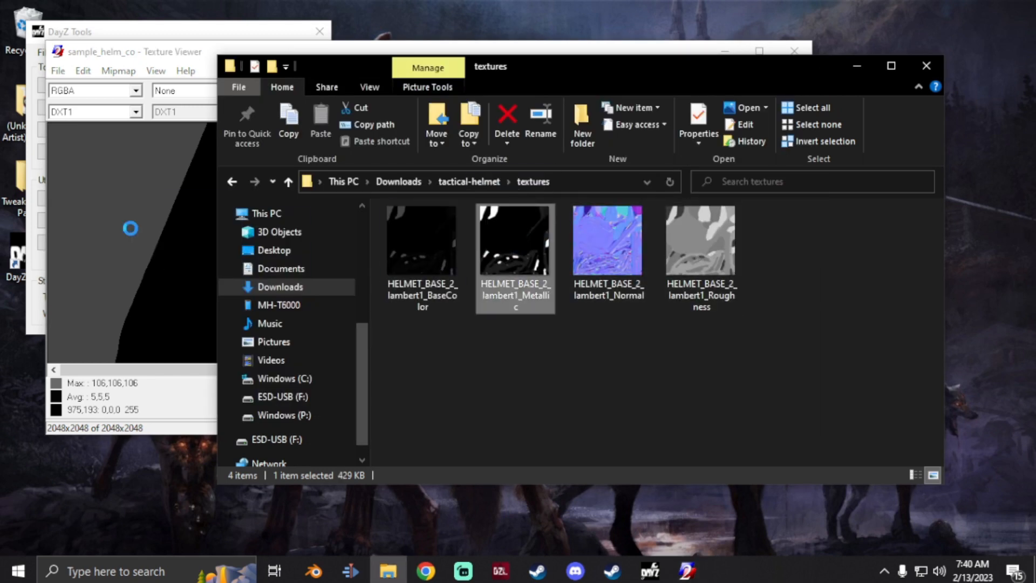
pyautogui.click(58, 70)
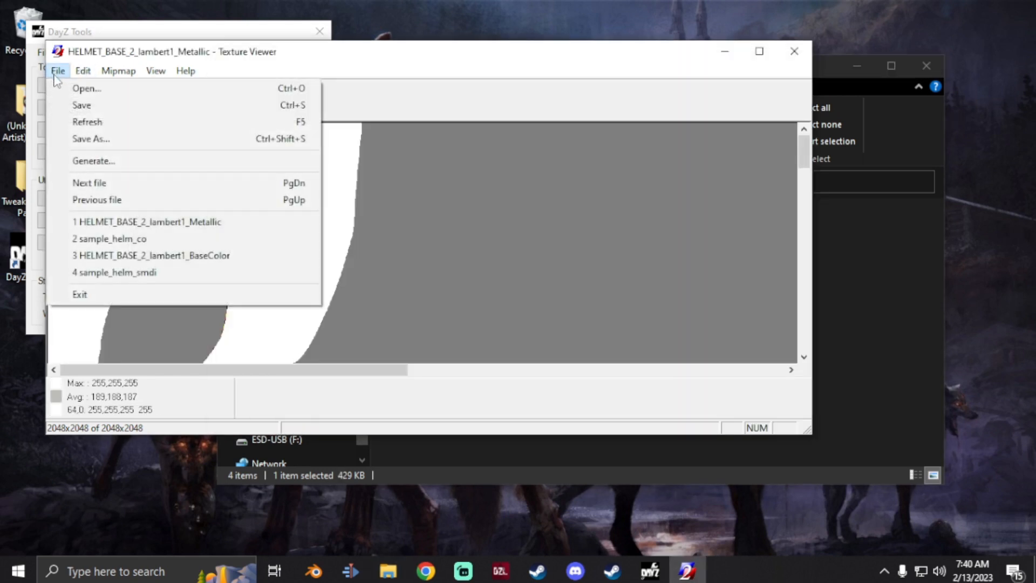
pyautogui.click(78, 139)
pyautogui.click(254, 267)
pyautogui.scroll(-5, 499, 319)
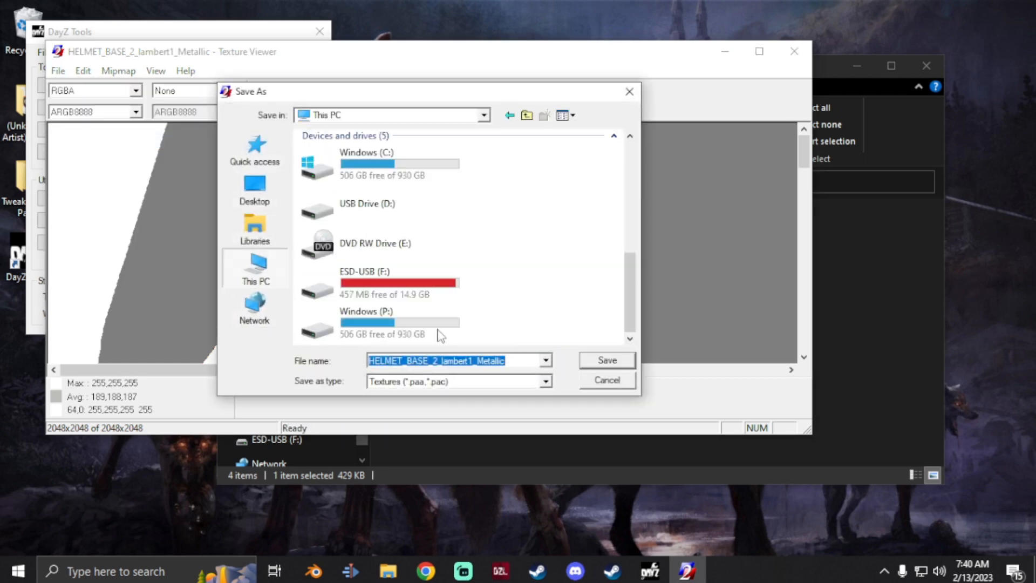
pyautogui.doubleClick(345, 319)
pyautogui.doubleClick(345, 315)
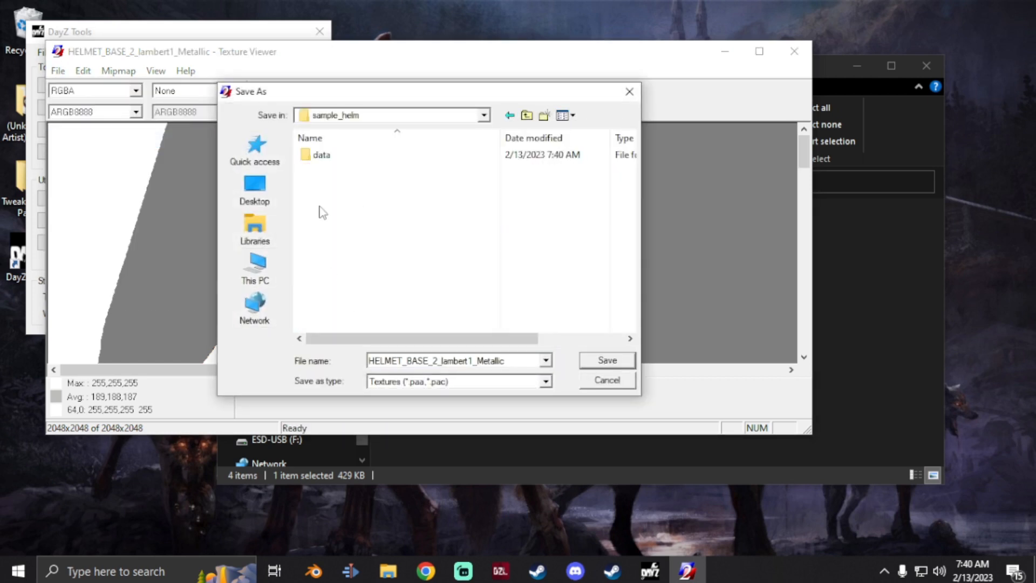
pyautogui.doubleClick(326, 155)
# - Save the metallic texture under the name sample_helm_smdi.paa
pyautogui.click(358, 160)
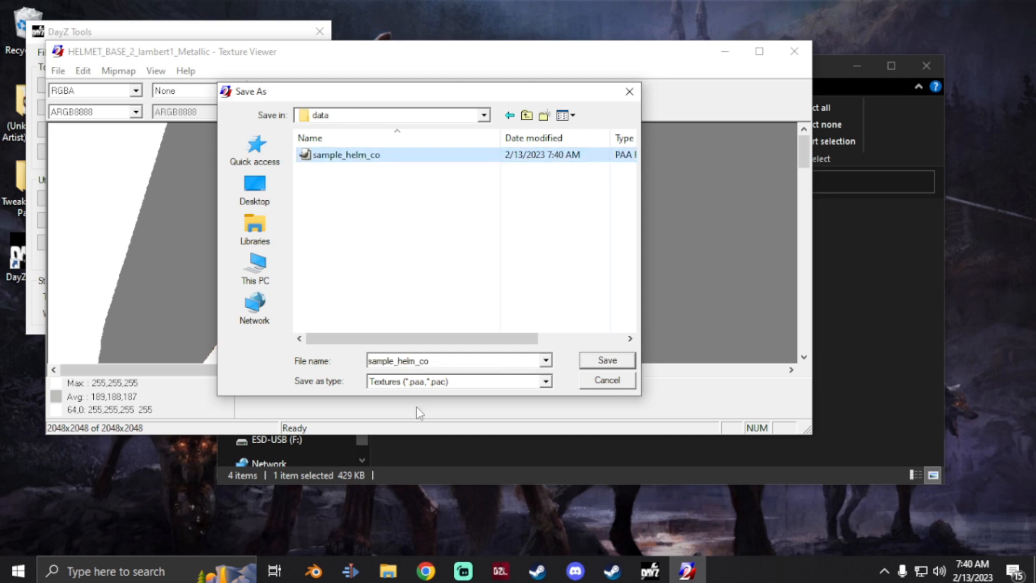
pyautogui.doubleClick(440, 361)
pyautogui.click(440, 360)
pyautogui.press('BackSpace')
pyautogui.press('BackSpace')
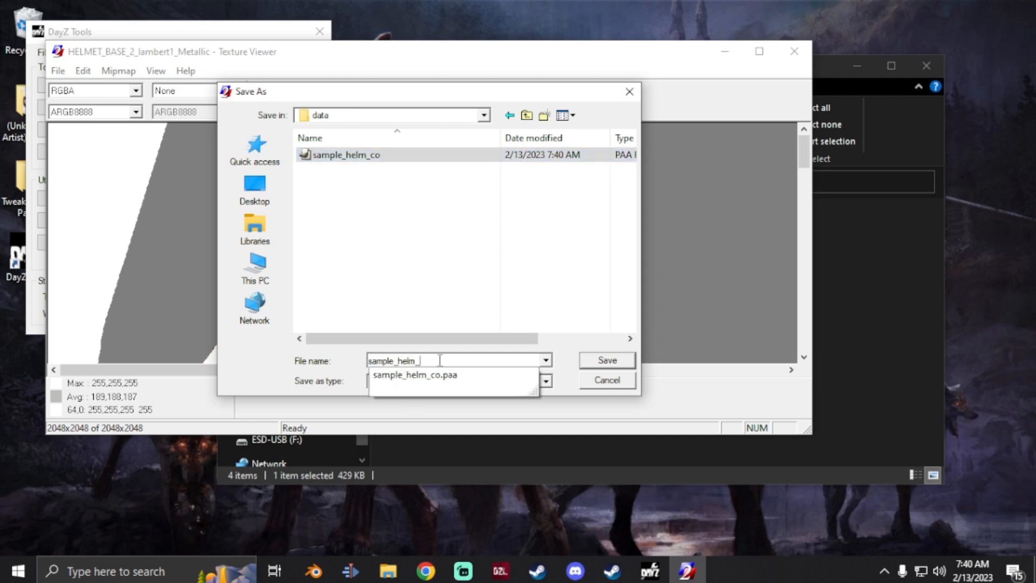
pyautogui.write('smdi.paa')
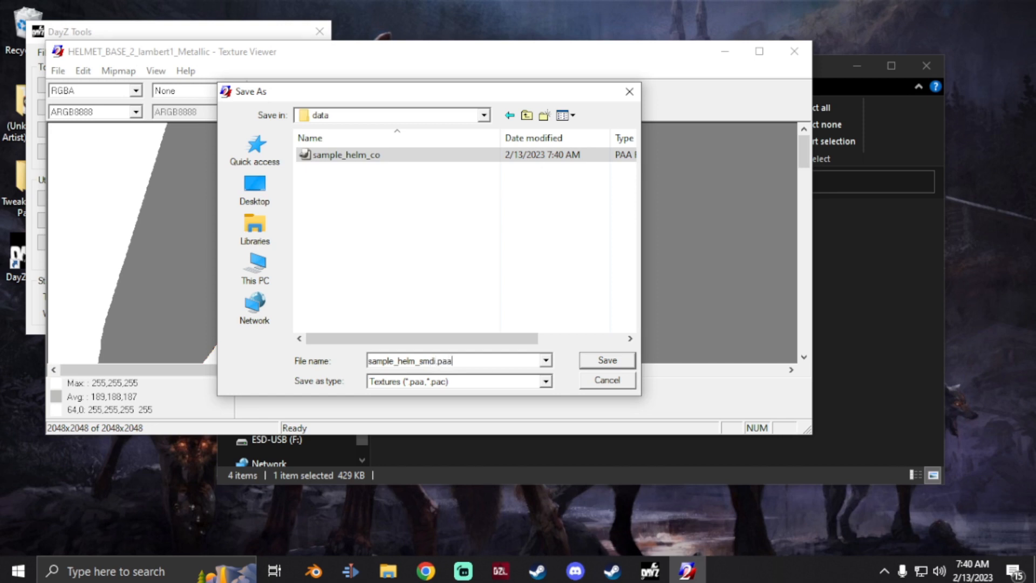
pyautogui.press('Return')
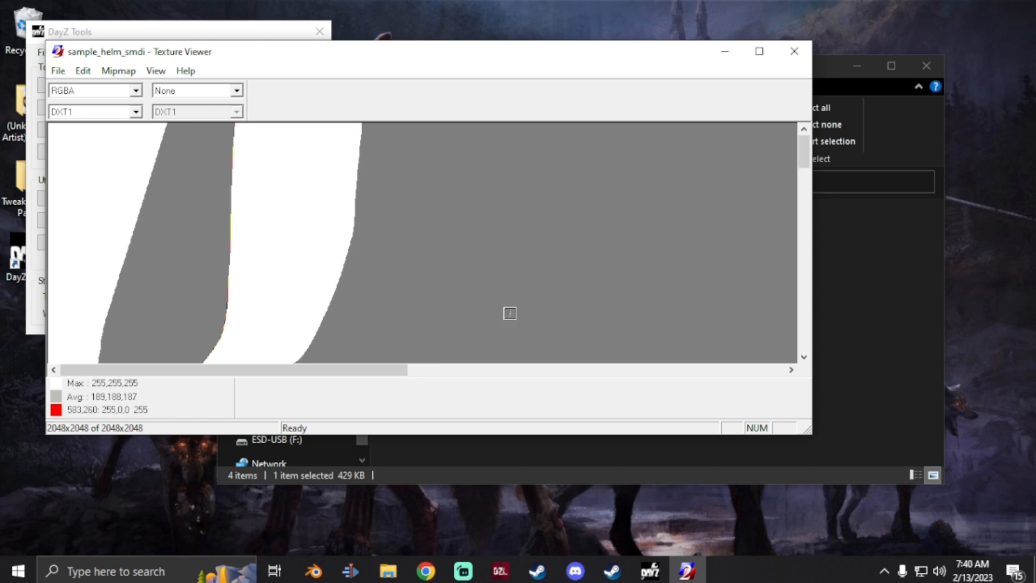
# - Load the HELMET_BASE_2_lambert1_Normal texture into Texture Viewer and choose P:\sample_helm\data as the location for saving a copy
pyautogui.click(864, 272)
pyautogui.moveTo(628, 237); pyautogui.dragTo(170, 213)
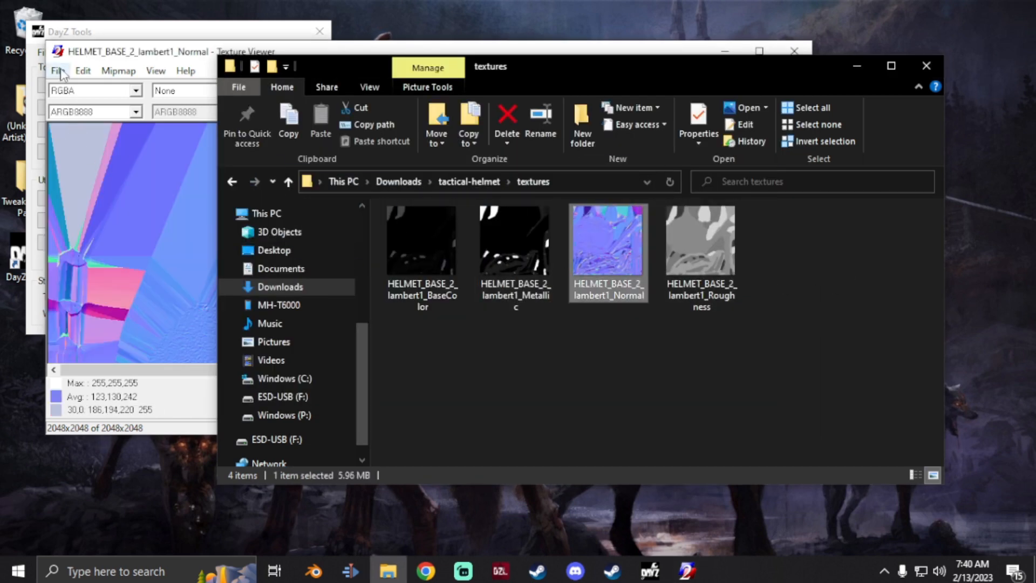
pyautogui.click(58, 71)
pyautogui.click(104, 140)
pyautogui.click(255, 268)
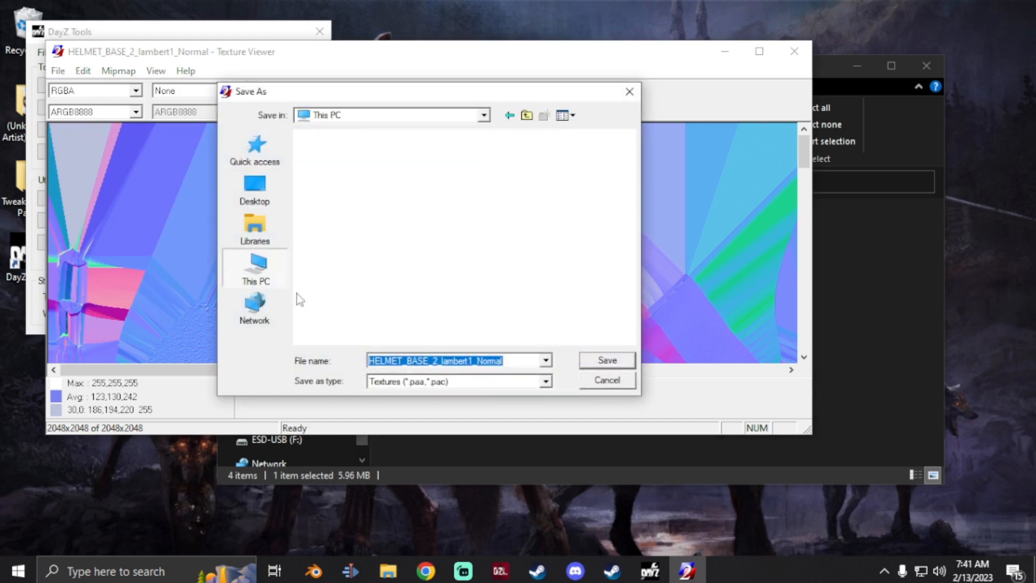
pyautogui.scroll(-3, 367, 303)
pyautogui.click(369, 323)
pyautogui.doubleClick(369, 324)
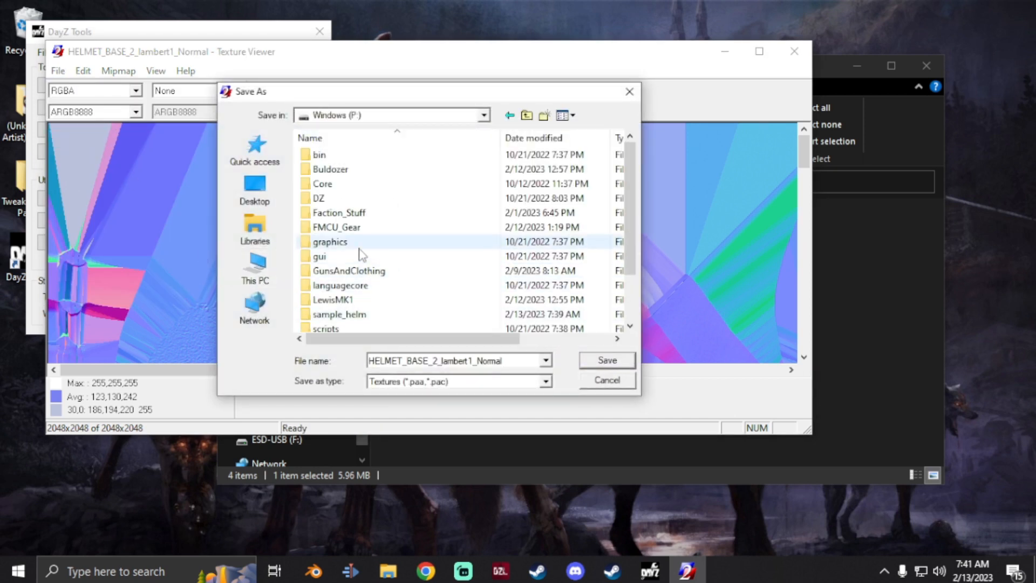
pyautogui.doubleClick(334, 307)
pyautogui.doubleClick(347, 156)
# - Save the normal texture as sample_helm_nohq.paa, and close Texture Viewer and DayZ Tools
pyautogui.click(352, 169)
pyautogui.doubleClick(441, 359)
pyautogui.moveTo(442, 359); pyautogui.dragTo(423, 361)
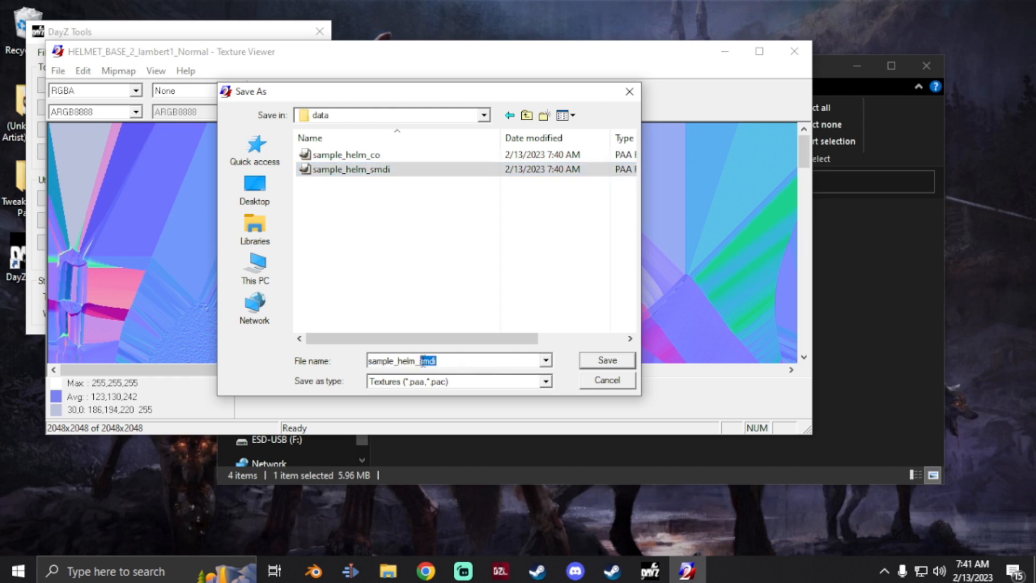
pyautogui.press('BackSpace')
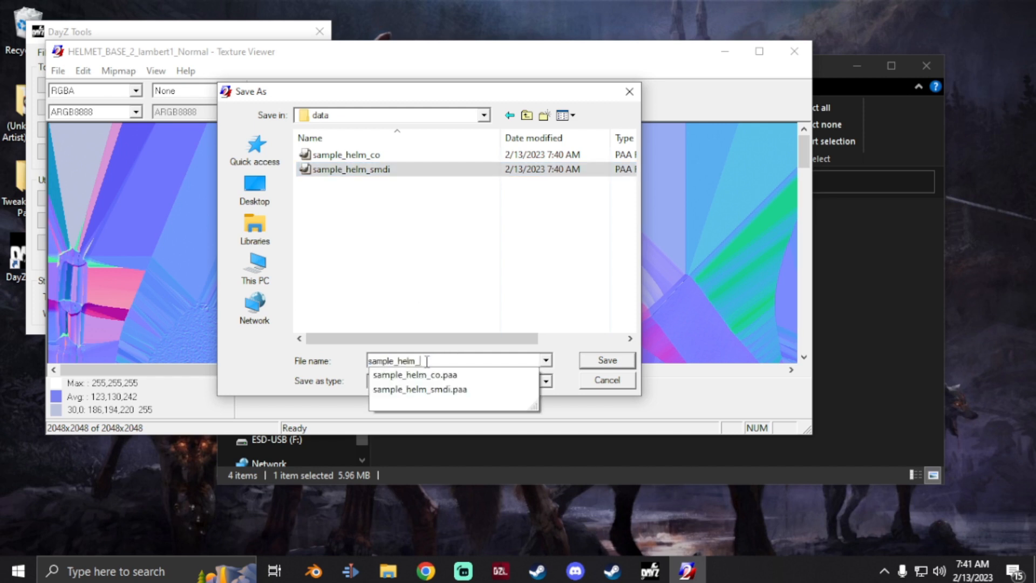
pyautogui.write('noh')
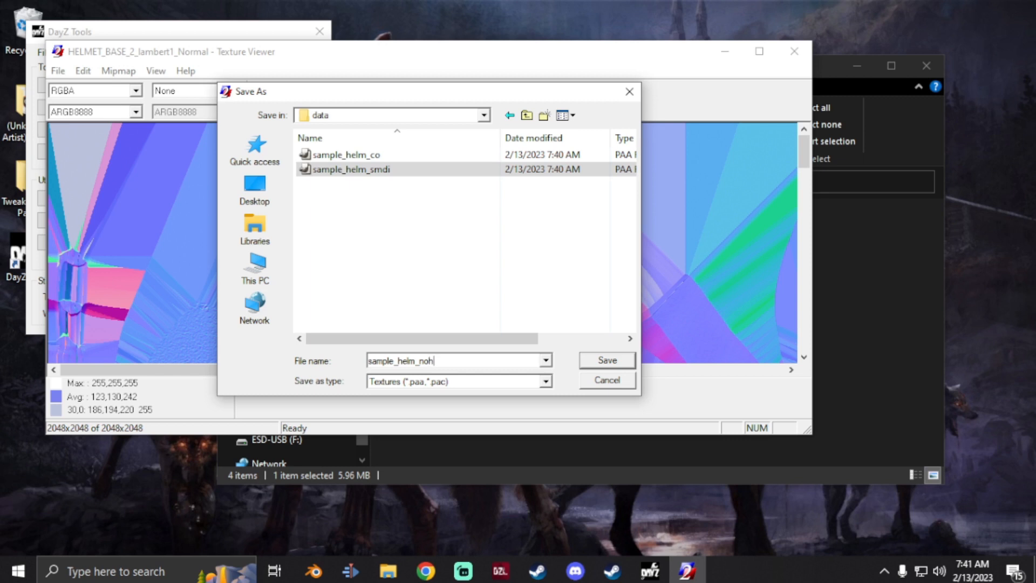
pyautogui.write('q.pa')
pyautogui.press('Return')
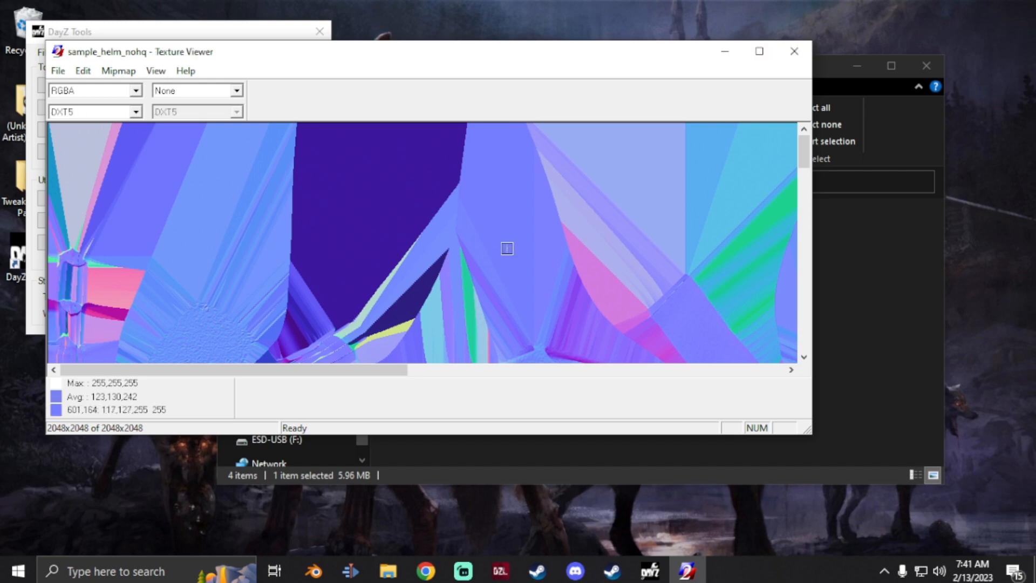
pyautogui.click(793, 51)
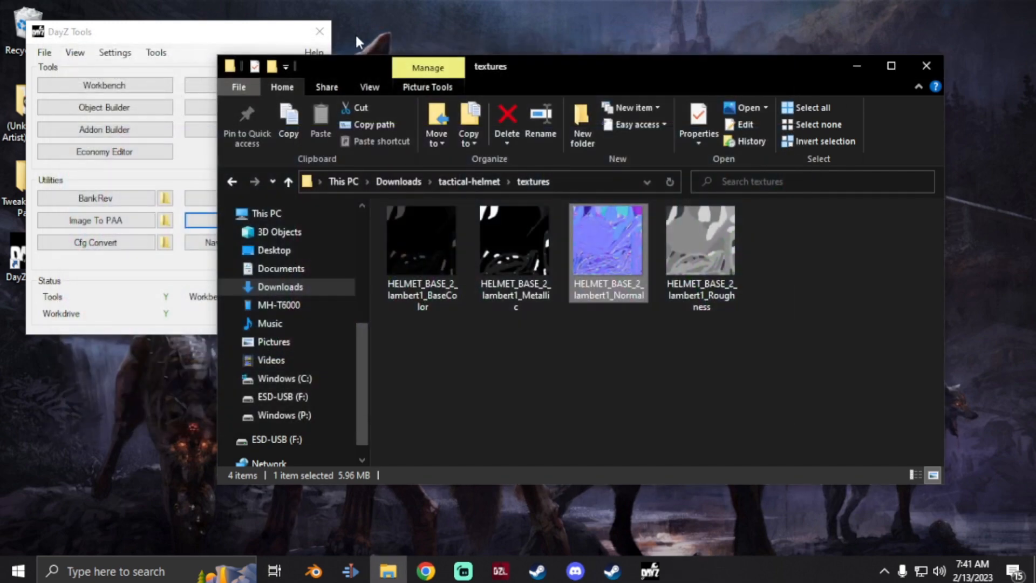
pyautogui.click(322, 33)
# - Copy the ballistichelmet RVMAT file from P:\DZ\characters\headgear\data
pyautogui.click(302, 417)
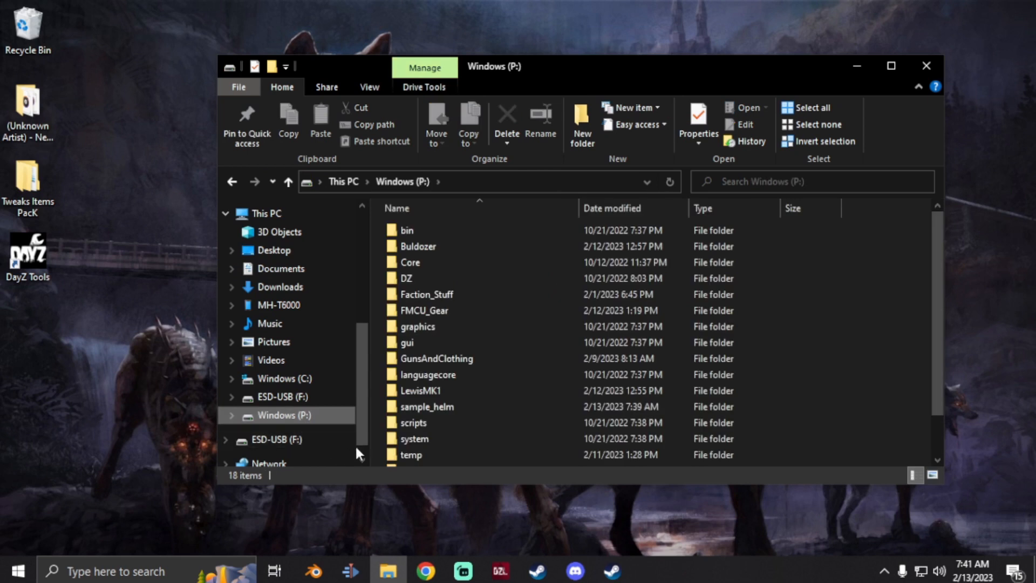
pyautogui.doubleClick(423, 279)
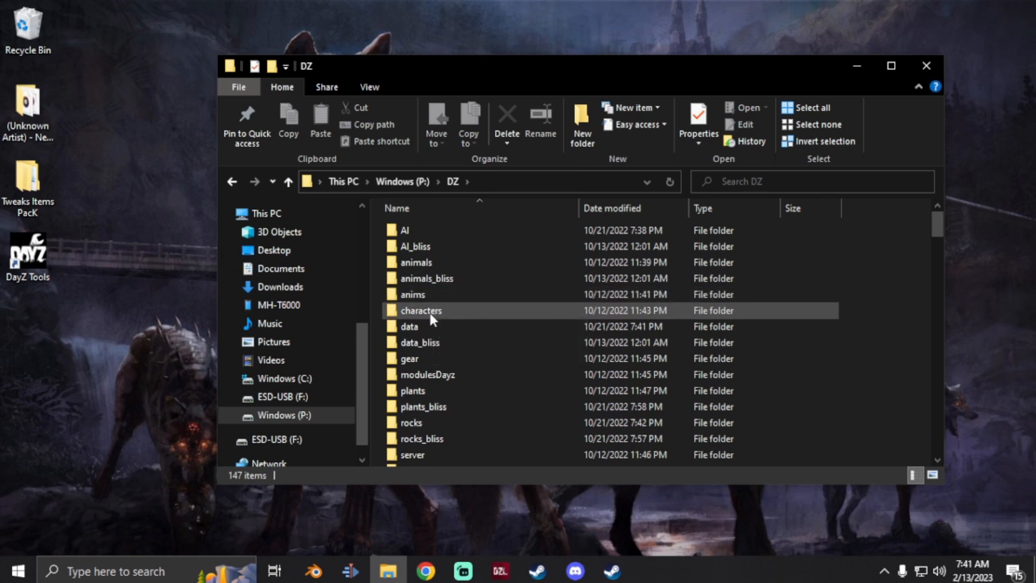
pyautogui.doubleClick(429, 312)
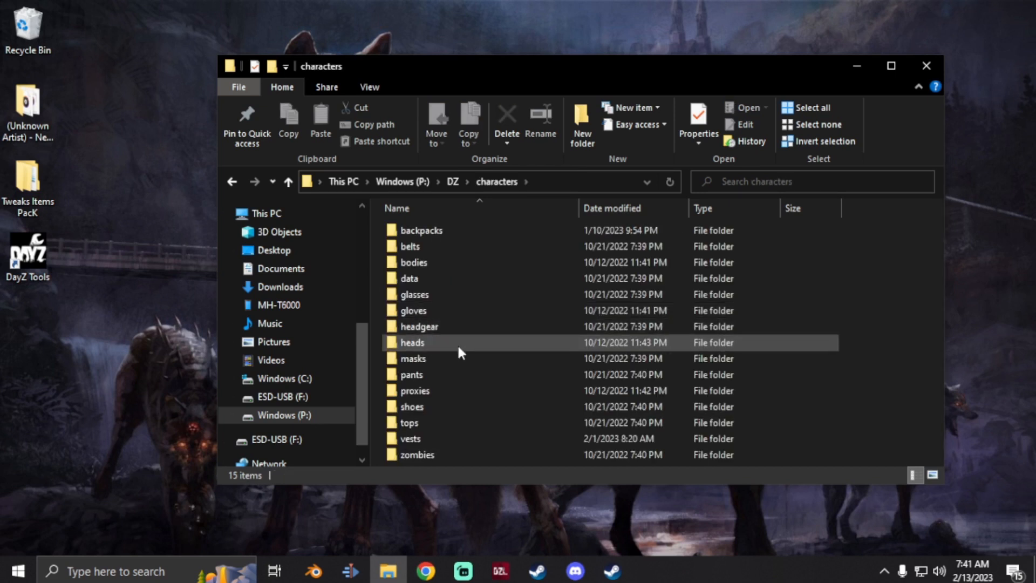
pyautogui.doubleClick(435, 328)
pyautogui.doubleClick(414, 233)
pyautogui.click(436, 232)
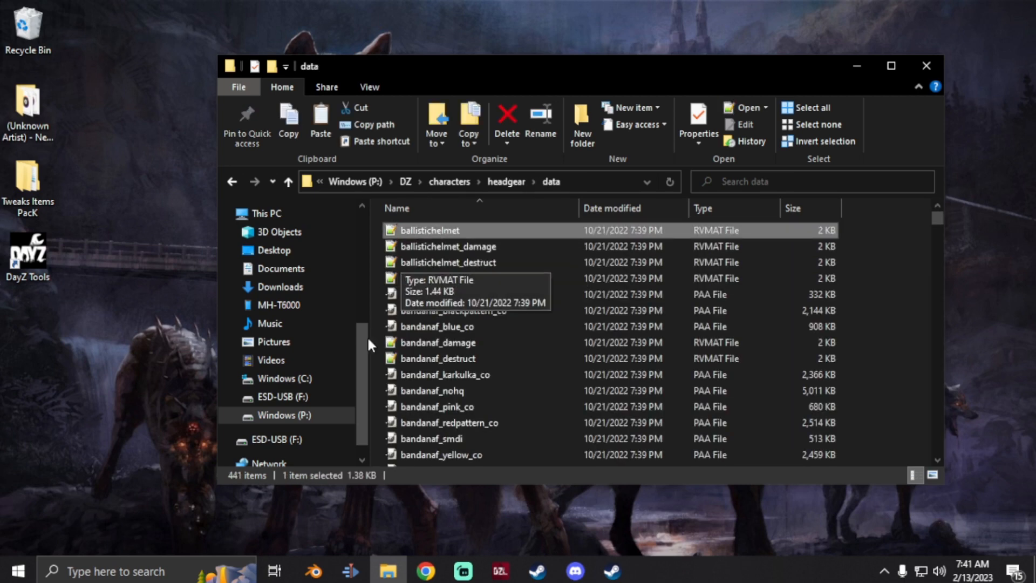
# - Paste the copied ballistichelmet RVMAT file into P:\sample_helm\data
pyautogui.click(302, 416)
pyautogui.doubleClick(423, 404)
pyautogui.click(439, 229)
pyautogui.doubleClick(439, 229)
pyautogui.hotkey('ctrl', 'v')
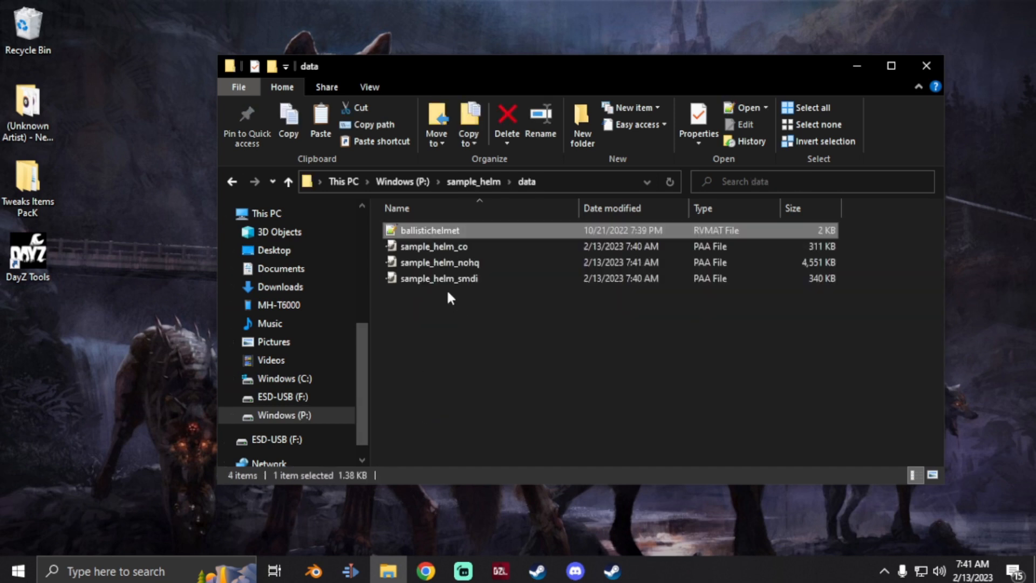
# - Rename the ballistichelmet RVMAT file in the data folder as sample_helm
pyautogui.rightClick(447, 233)
pyautogui.click(533, 453)
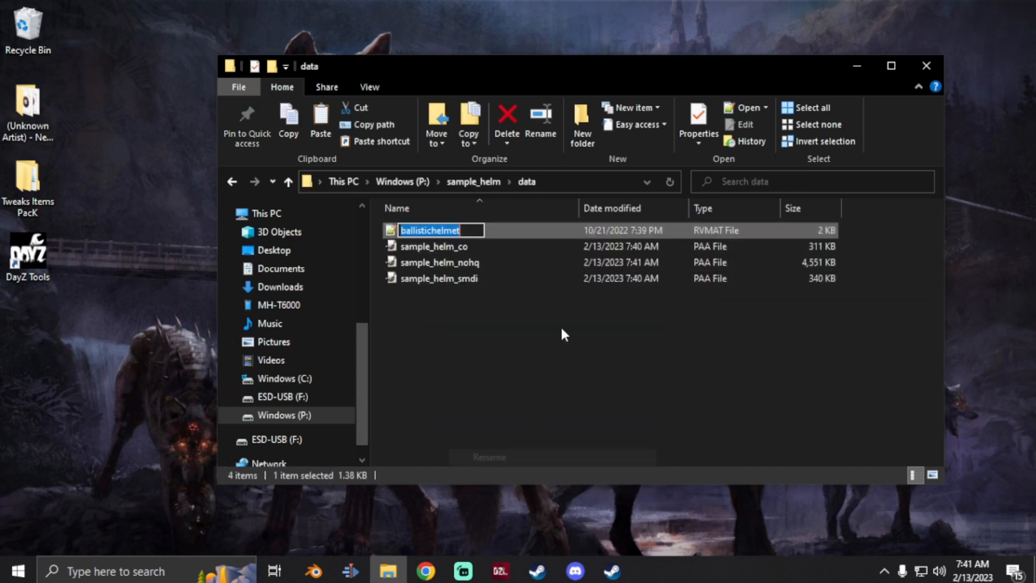
pyautogui.write('samp')
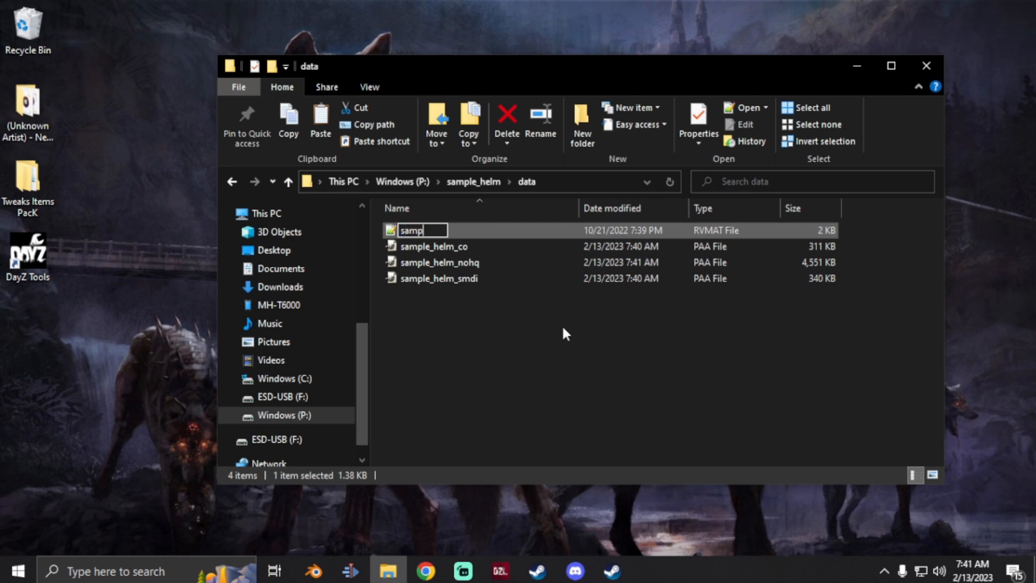
pyautogui.write('le_helm')
pyautogui.press('Return')
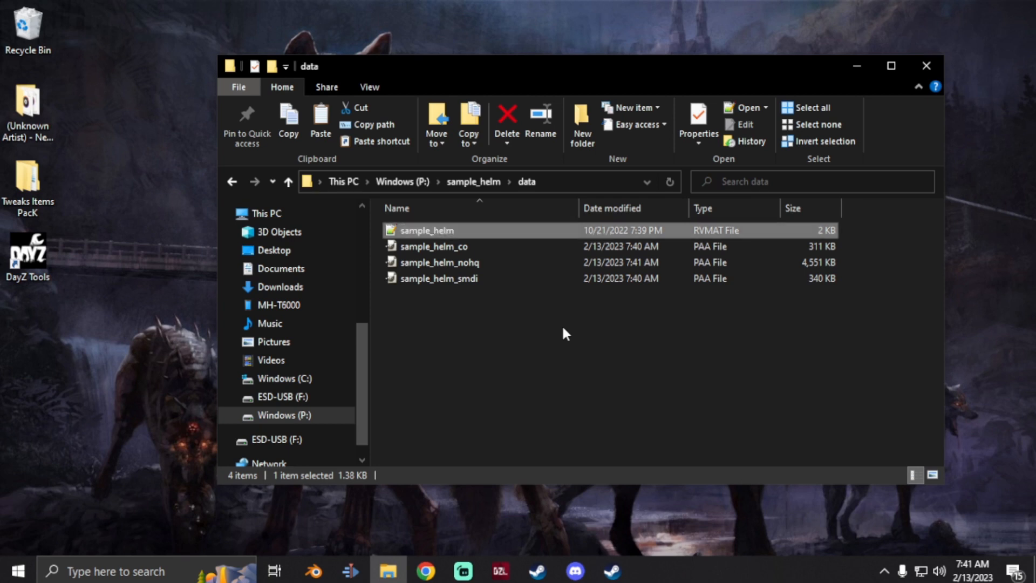
# - Open the sample_helm RVMAT in Notepad++ and examine the texture paths of its stages, especially Stage1 and Stage5
pyautogui.doubleClick(477, 230)
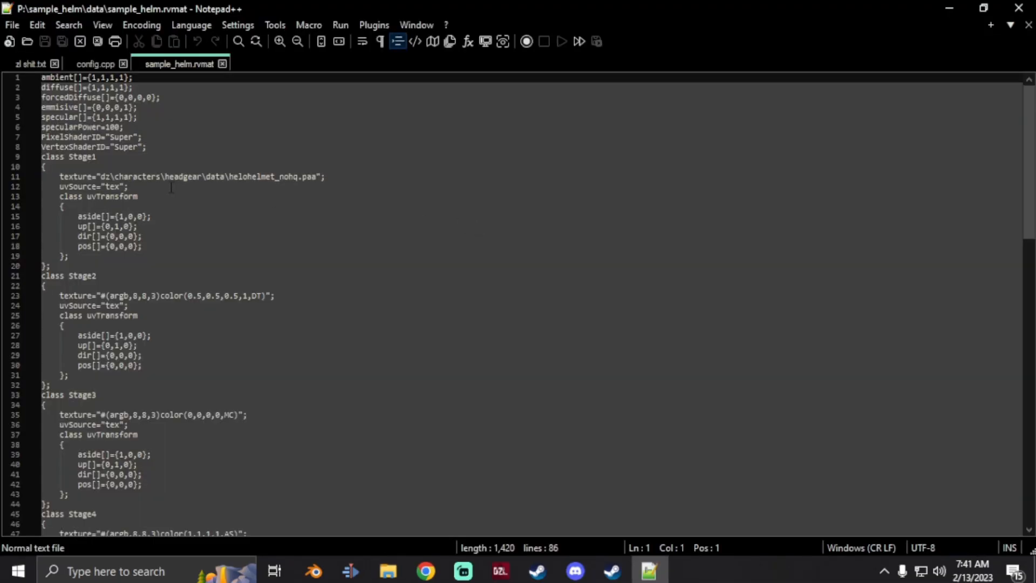
pyautogui.scroll(-3, 150, 195)
pyautogui.scroll(-3, 150, 196)
pyautogui.scroll(6, 170, 216)
pyautogui.scroll(-8, 71, 163)
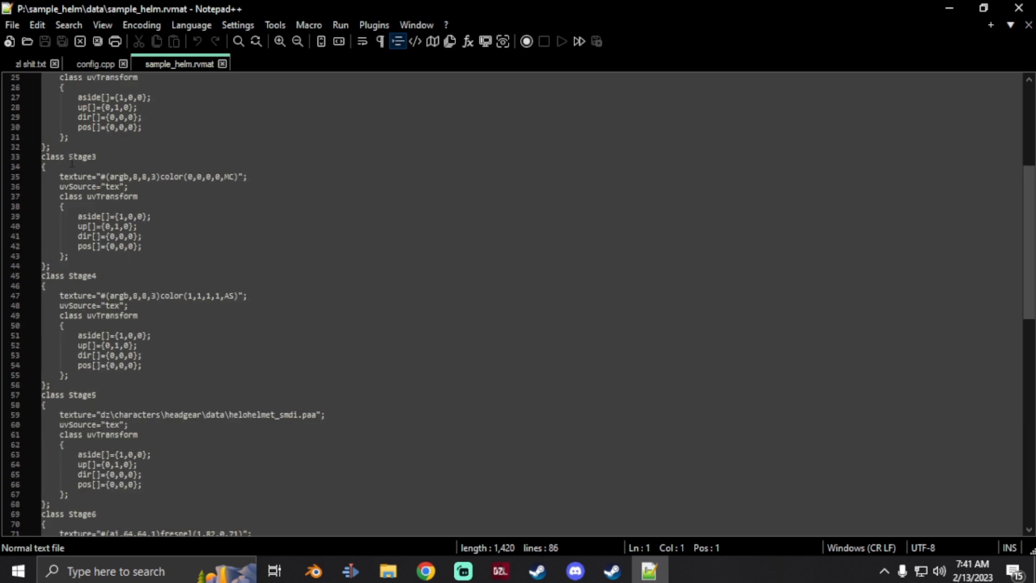
pyautogui.scroll(5, 90, 418)
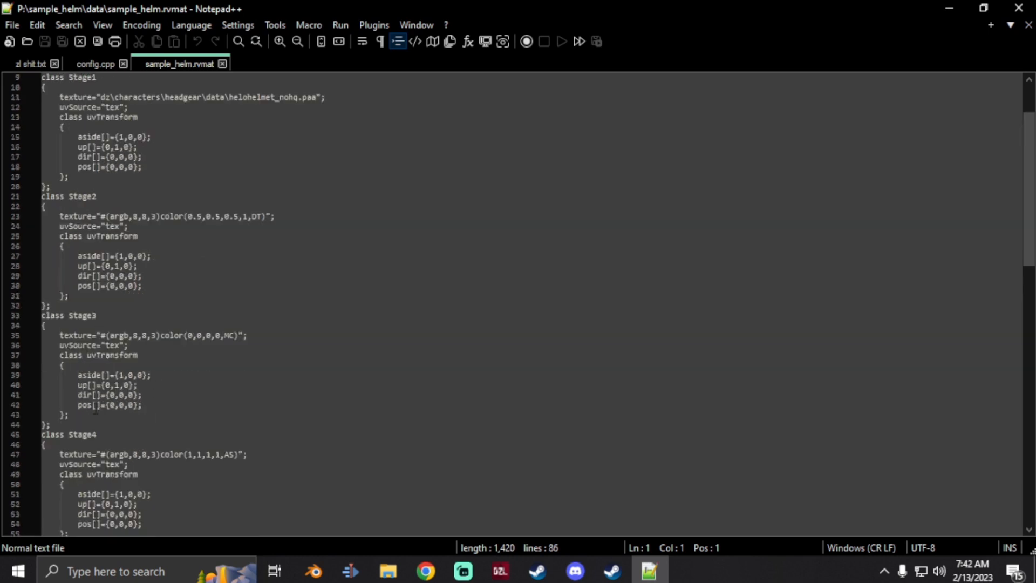
pyautogui.scroll(-8, 211, 153)
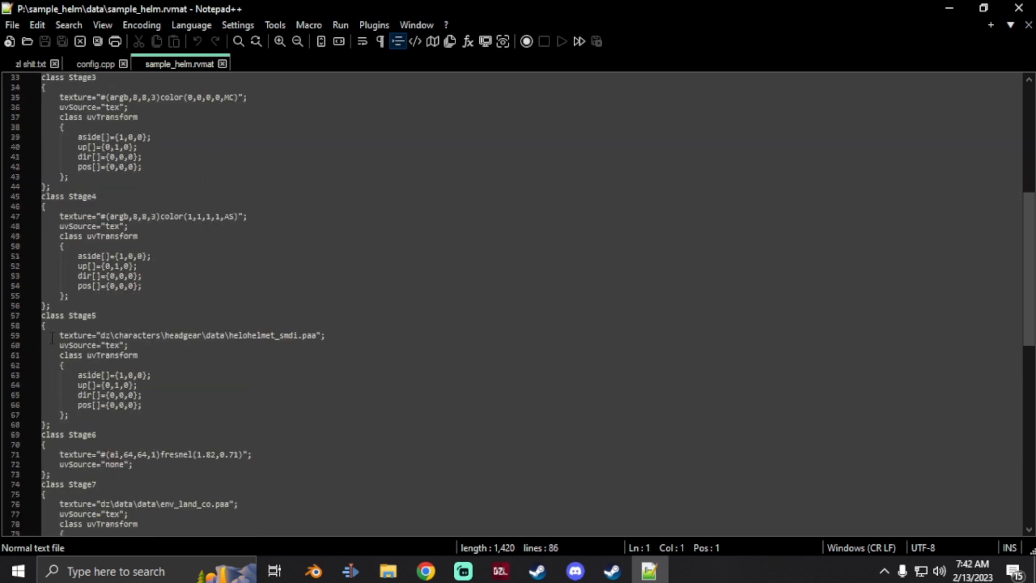
pyautogui.scroll(11, 227, 355)
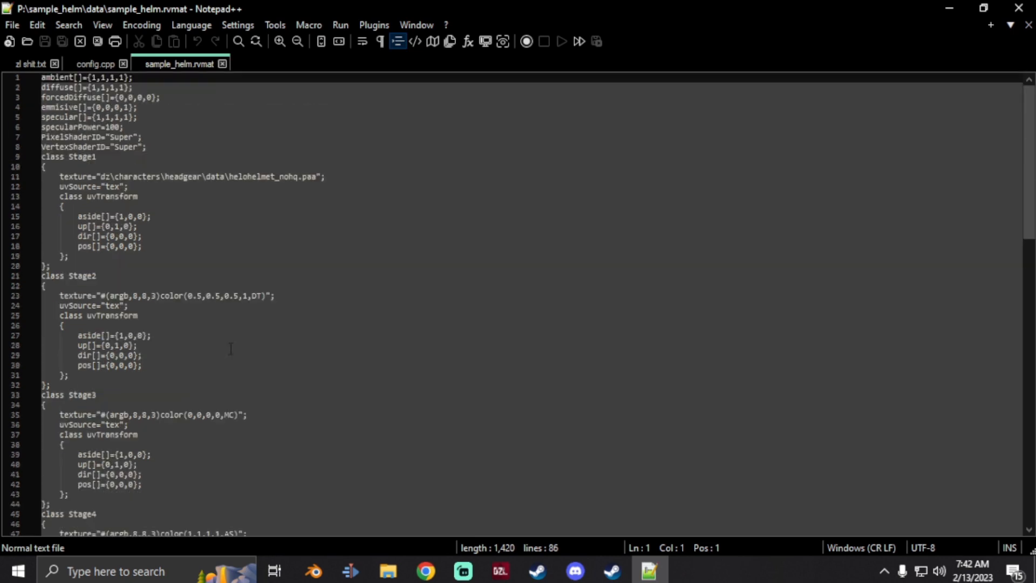
# - Copy the folder path sample_helm\data without the drive letter and replace the folder part of the Stage1 texture path with it
pyautogui.click(388, 571)
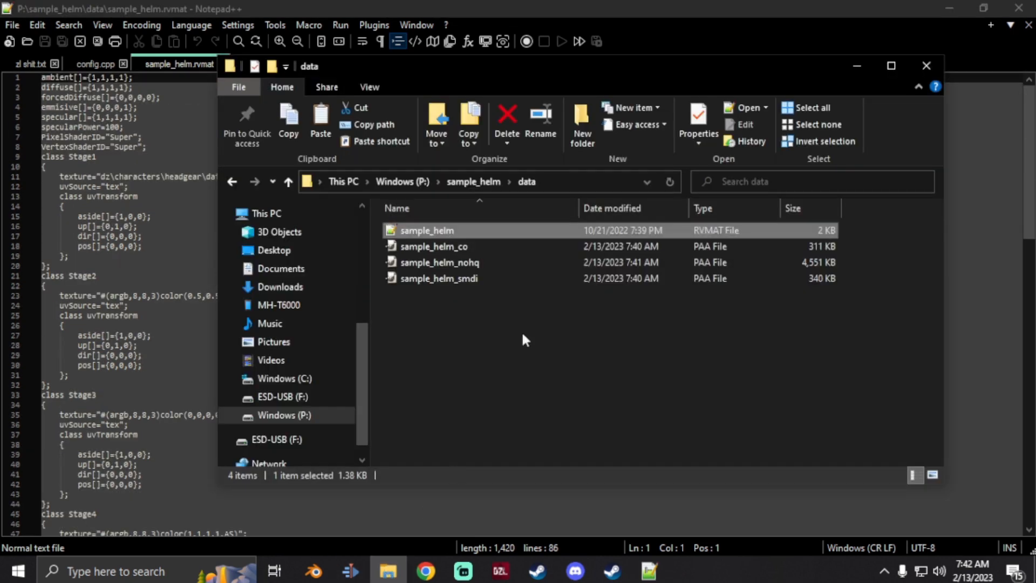
pyautogui.click(502, 181)
pyautogui.moveTo(424, 184); pyautogui.dragTo(329, 182)
pyautogui.hotkey('ctrl', 'c')
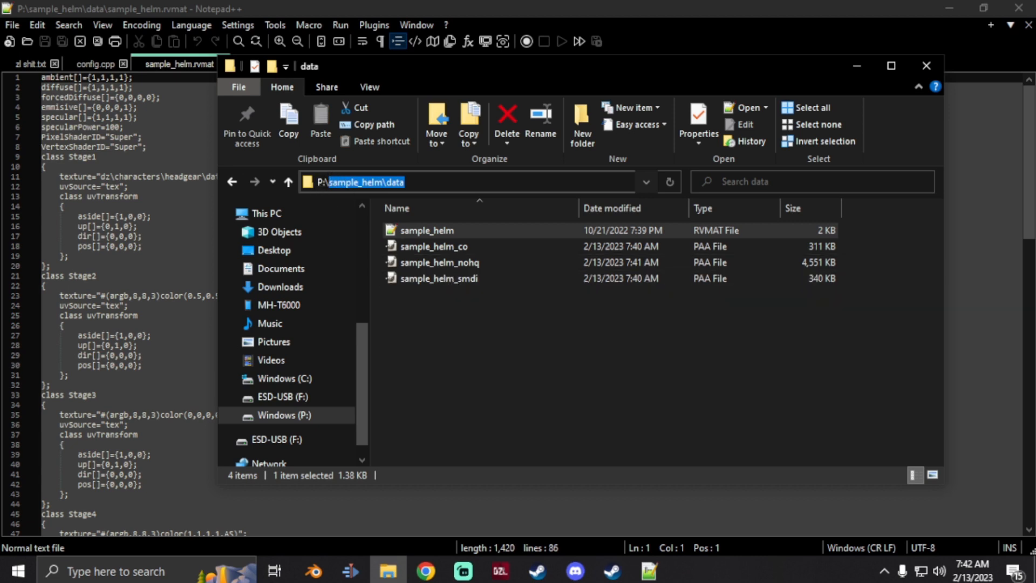
pyautogui.click(383, 5)
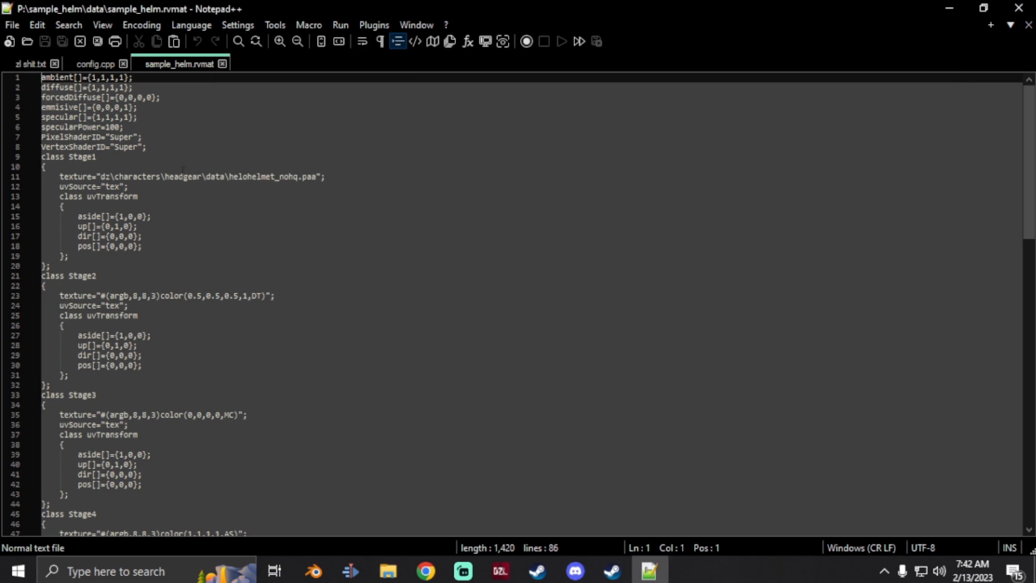
pyautogui.moveTo(224, 178); pyautogui.dragTo(100, 178)
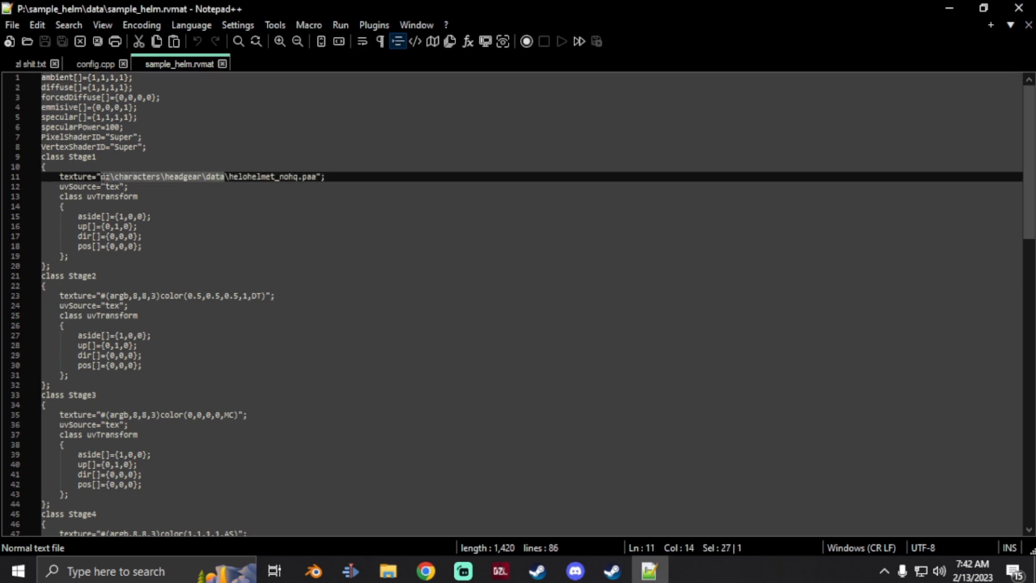
pyautogui.hotkey('ctrl', 'v')
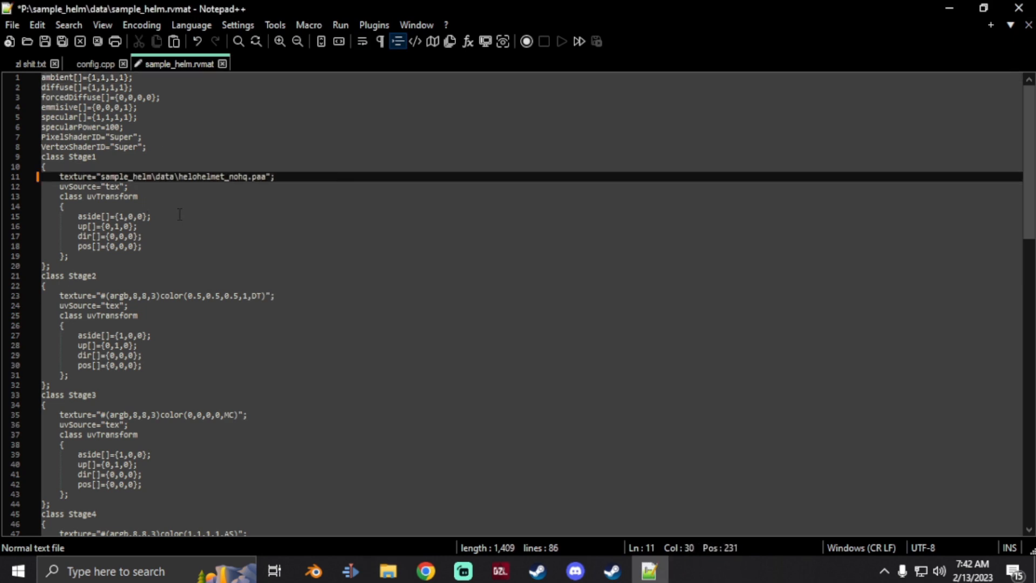
# - Replace the folder part of the Stage5 texture path with sample_helm\data
pyautogui.scroll(-8, 180, 227)
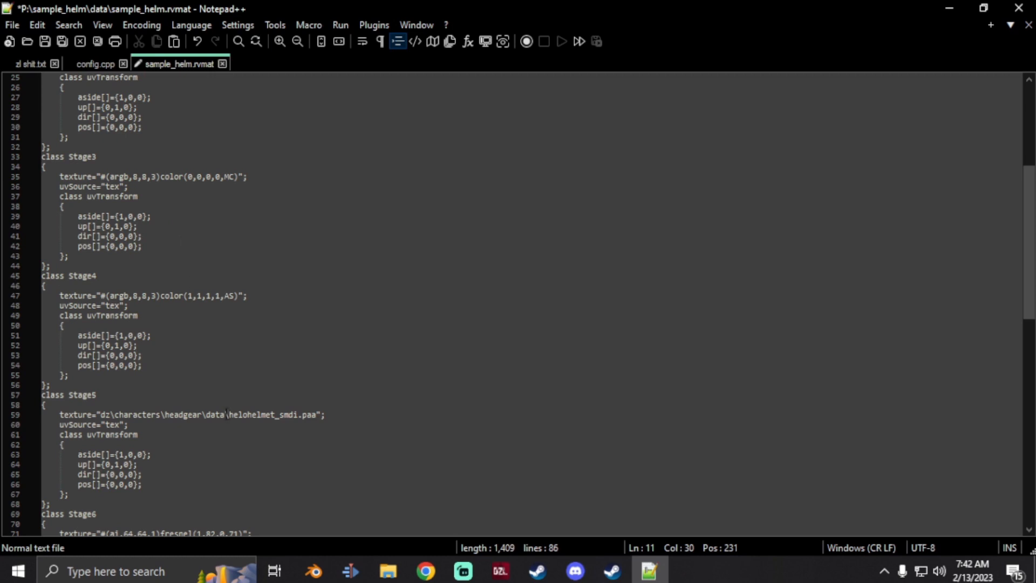
pyautogui.moveTo(226, 415); pyautogui.dragTo(101, 414)
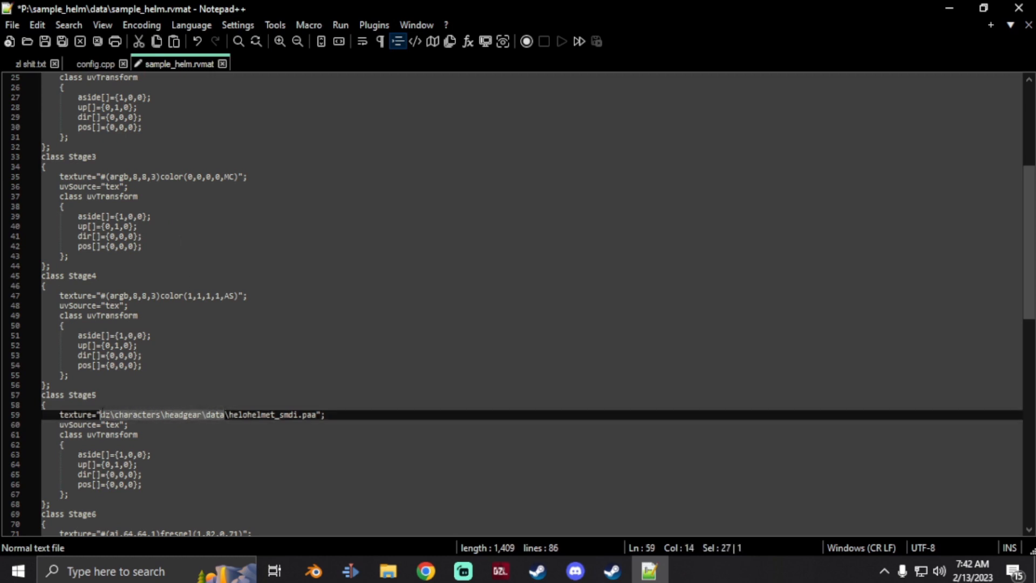
pyautogui.hotkey('ctrl', 'v')
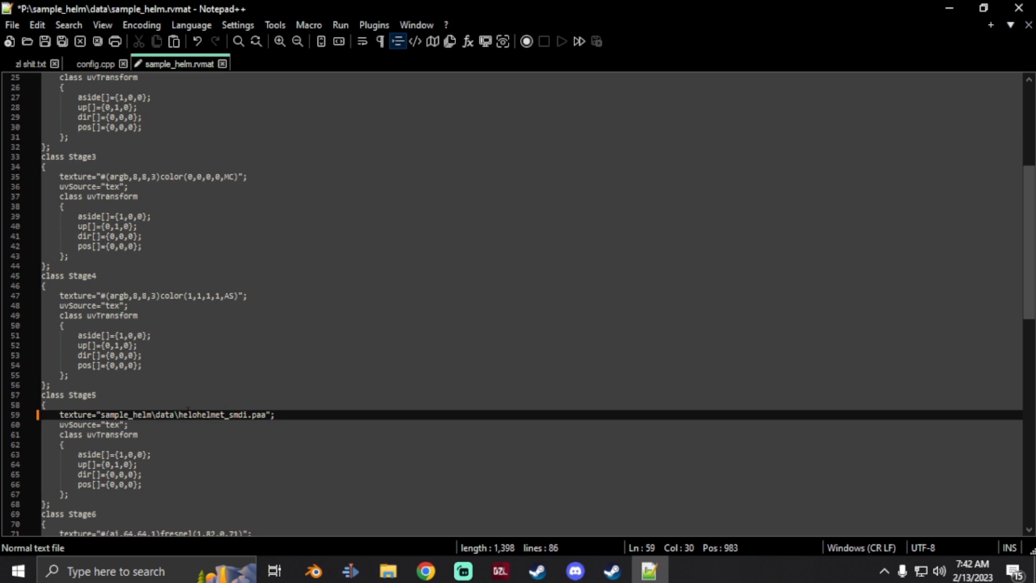
# - Copy the name of the sample_helm_smdi texture file and replace the helohelmet_smdi file name in Stage5 with it
pyautogui.scroll(5, 221, 405)
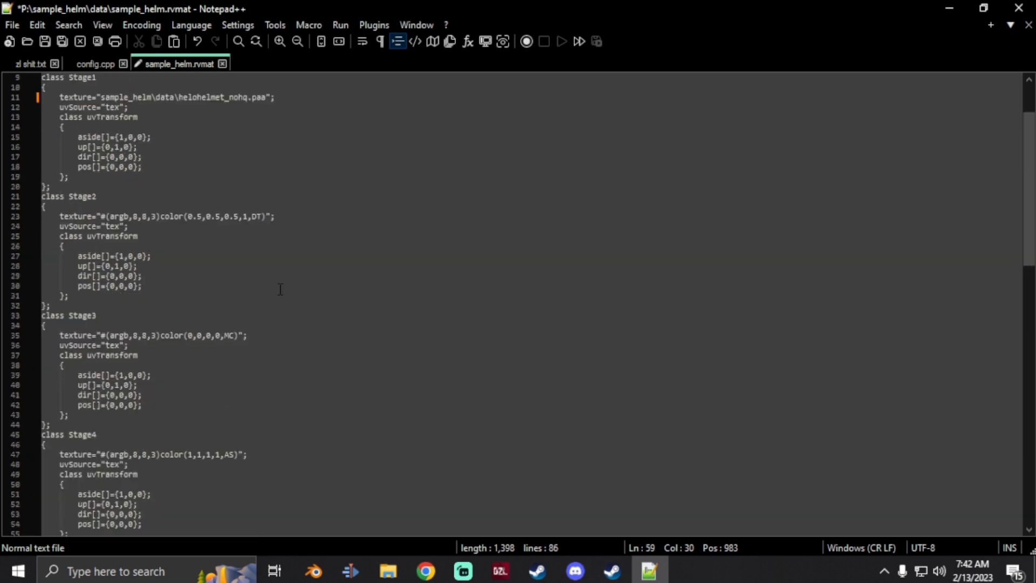
pyautogui.scroll(-5, 285, 287)
pyautogui.click(388, 571)
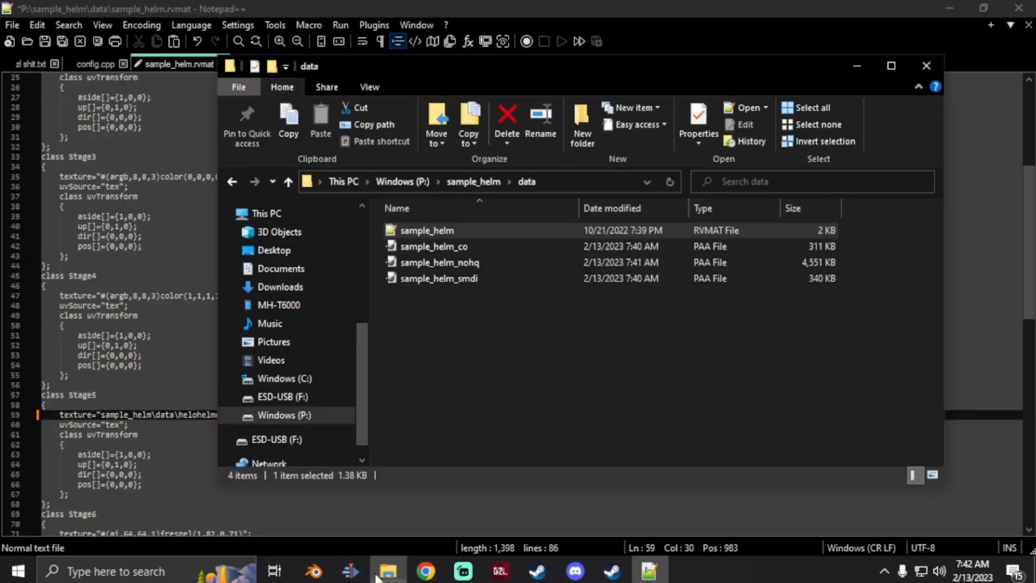
pyautogui.rightClick(451, 279)
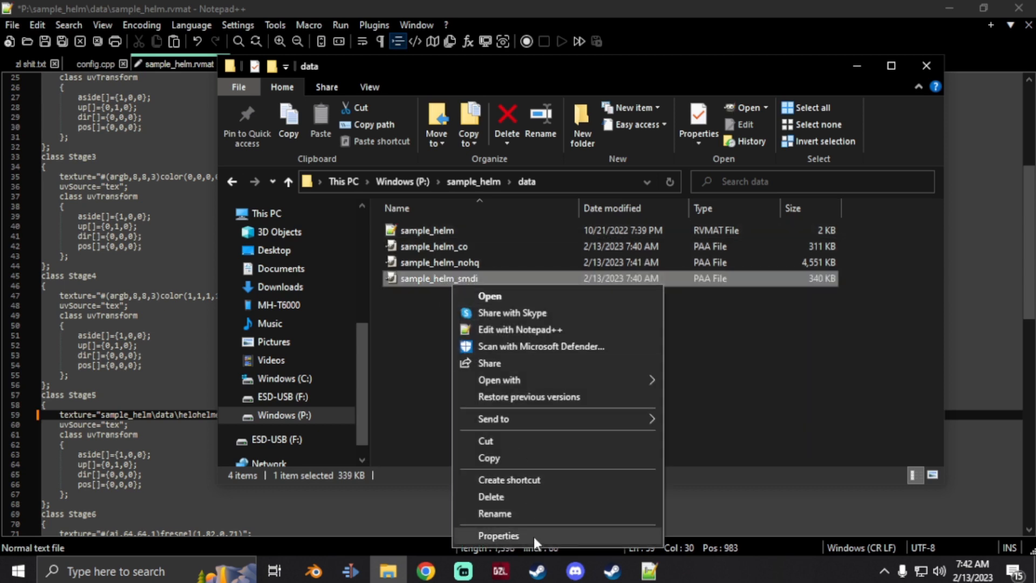
pyautogui.click(502, 513)
pyautogui.hotkey('ctrl', 'c')
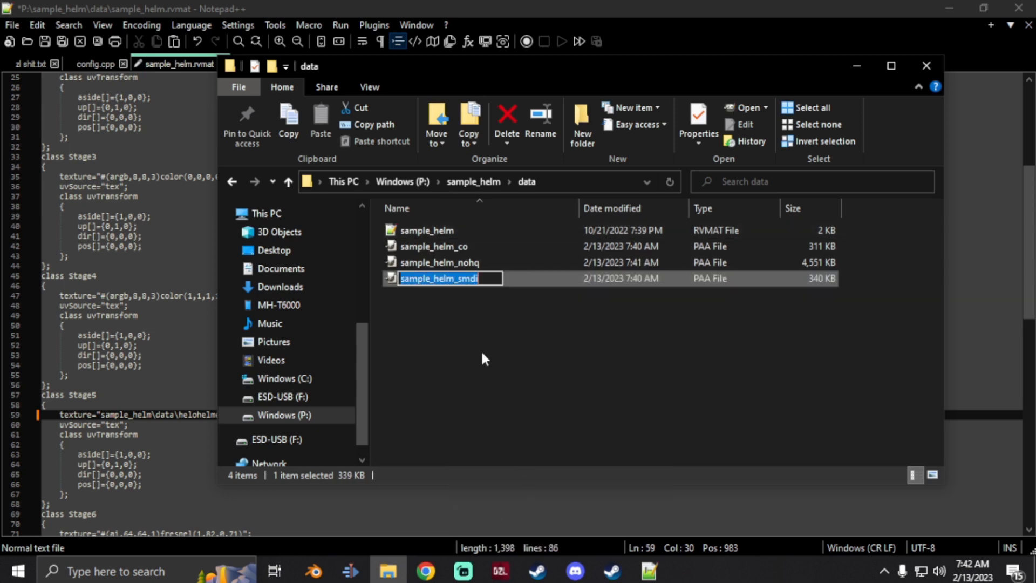
pyautogui.click(490, 389)
pyautogui.click(439, 7)
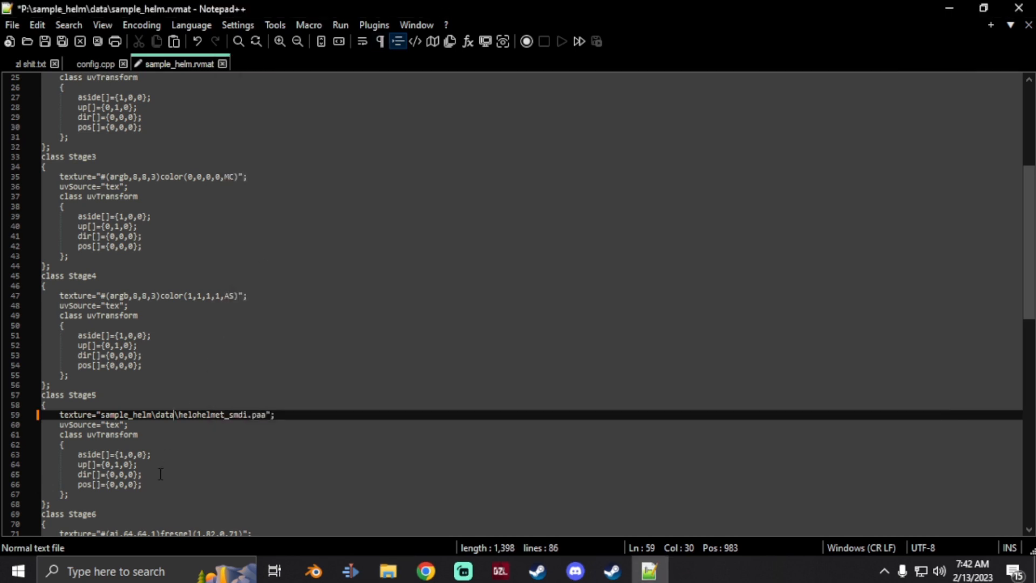
pyautogui.doubleClick(206, 416)
pyautogui.hotkey('ctrl', 'v')
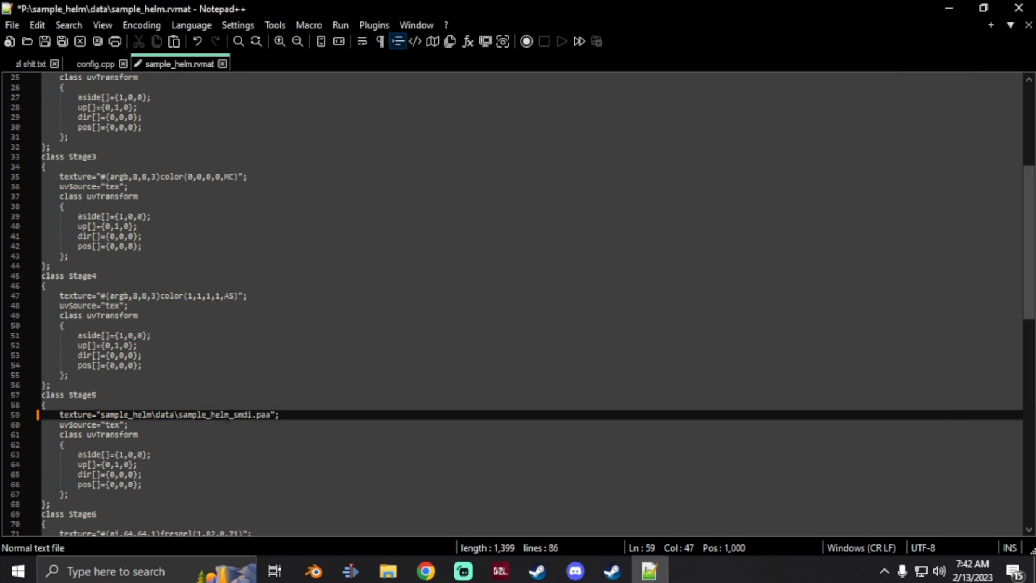
# - Copy the name of the sample_helm_nohq texture file and replace the helohelmet_nohq file name in Stage1 with it
pyautogui.scroll(8, 518, 302)
pyautogui.click(388, 571)
pyautogui.click(414, 259)
pyautogui.rightClick(414, 259)
pyautogui.click(501, 488)
pyautogui.hotkey('ctrl', 'c')
pyautogui.click(495, 414)
pyautogui.click(455, 6)
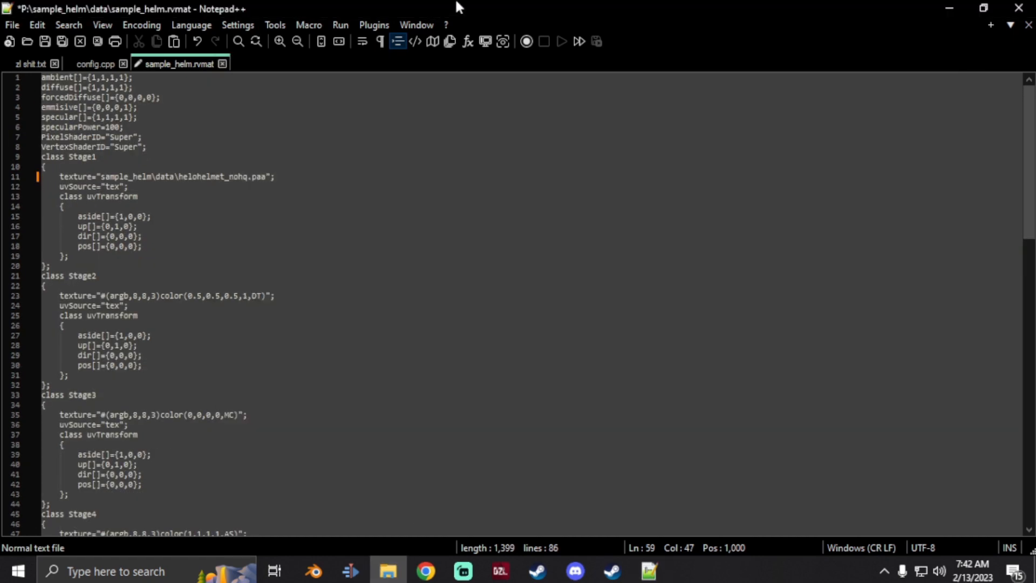
pyautogui.doubleClick(209, 177)
pyautogui.hotkey('ctrl', 'v')
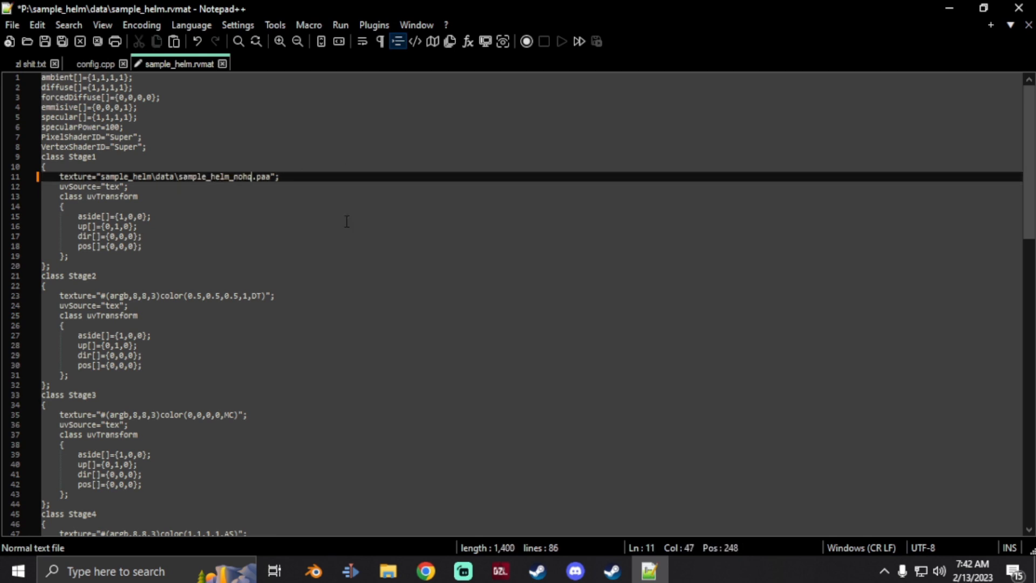
# - Save sample_helm.rvmat, check the edited Stage5 path, and close Notepad++
pyautogui.click(46, 41)
pyautogui.scroll(-8, 228, 339)
pyautogui.scroll(-8, 228, 339)
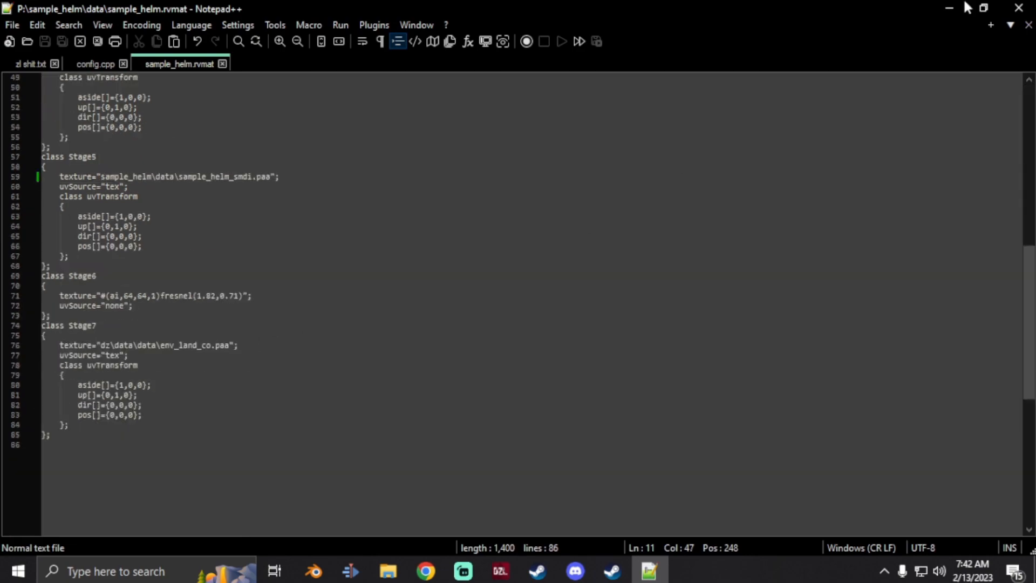
pyautogui.click(1018, 7)
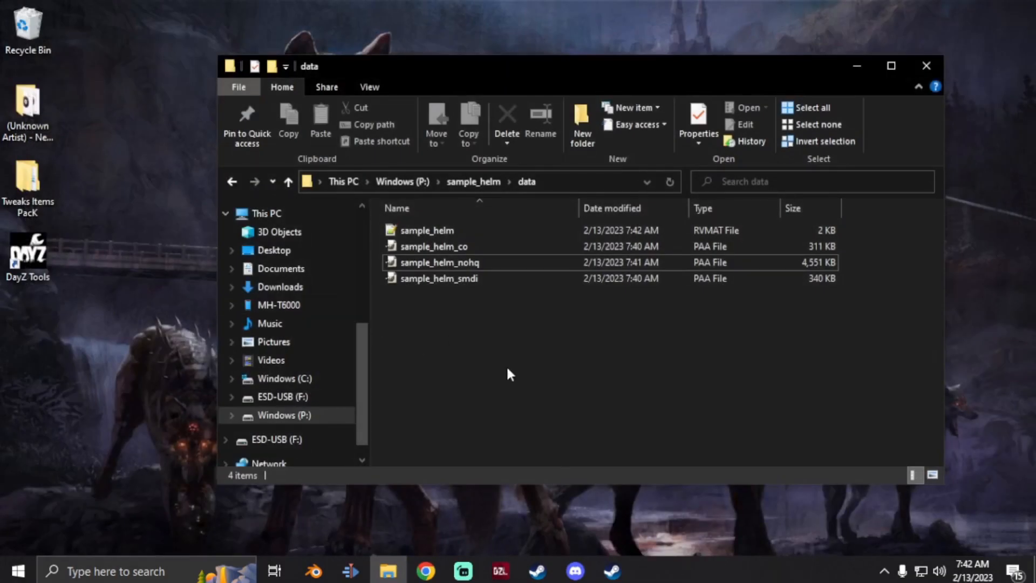
# - Start DayZ Tools from the desktop and launch Object Builder
pyautogui.click(43, 254)
pyautogui.doubleClick(43, 253)
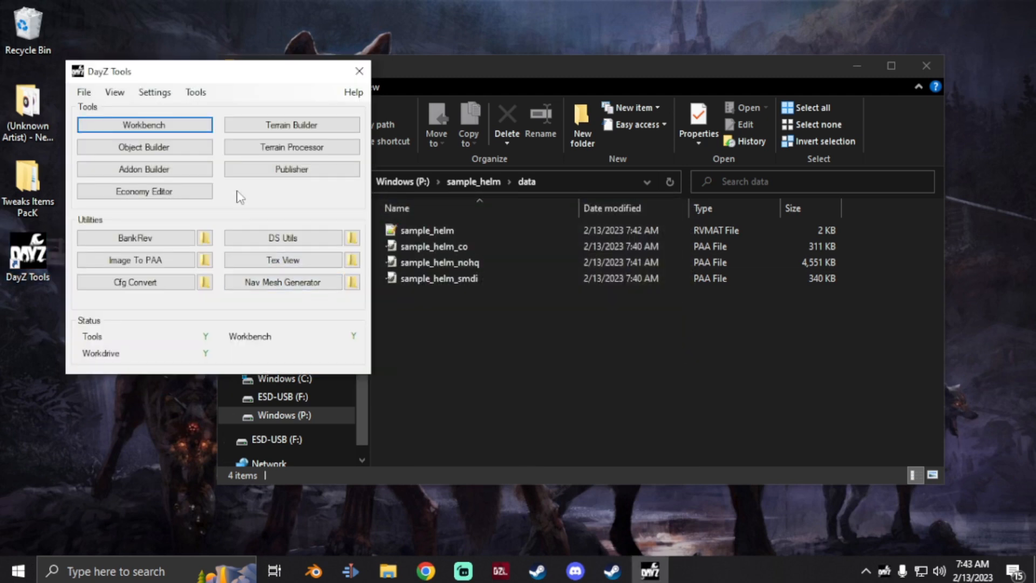
pyautogui.click(198, 148)
# - Import the HELMET_BASE_2 FBX model from the tactical-helmet source folder with a master scale of 0.01
pyautogui.click(12, 25)
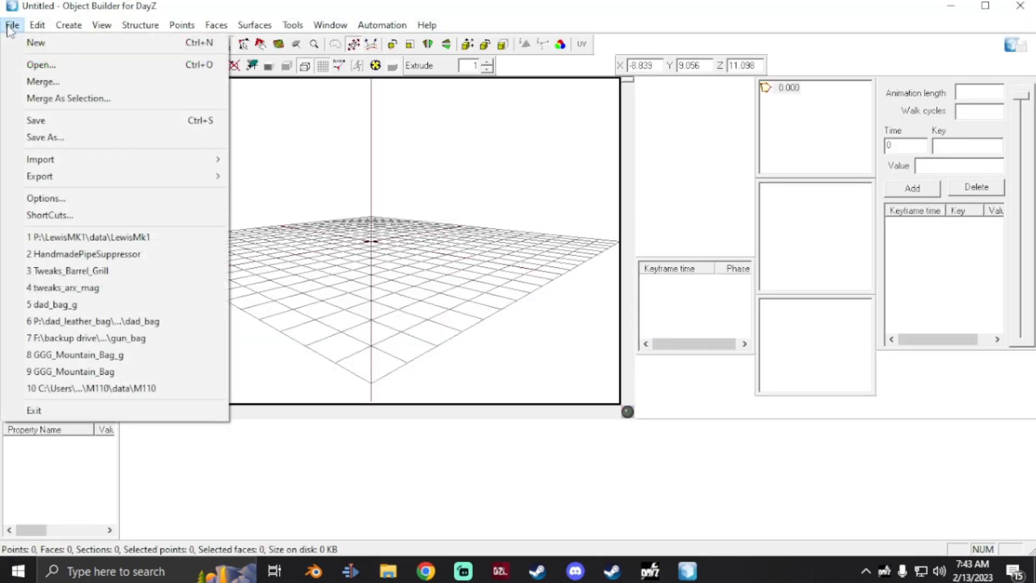
pyautogui.moveTo(54, 162)
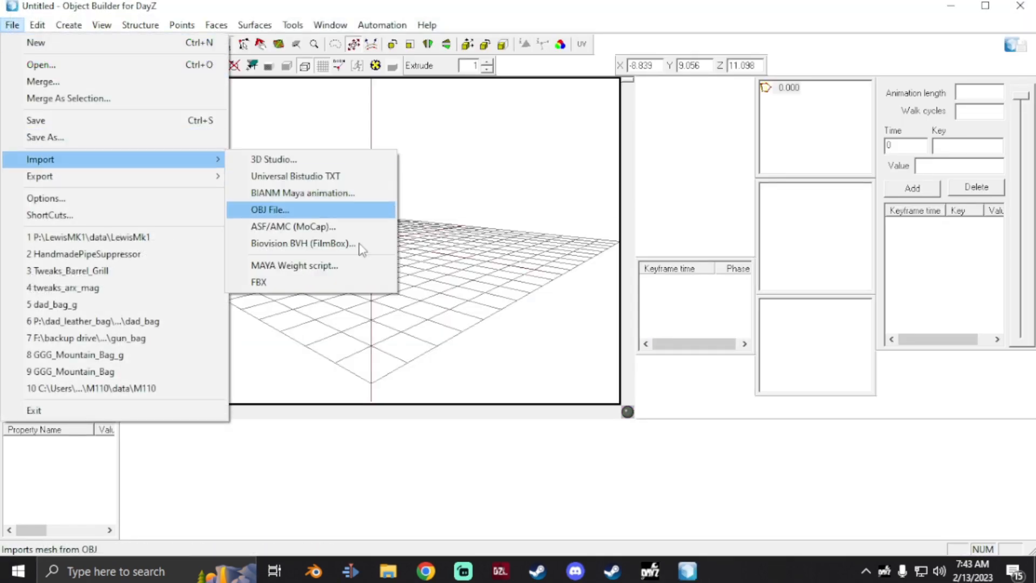
pyautogui.click(323, 291)
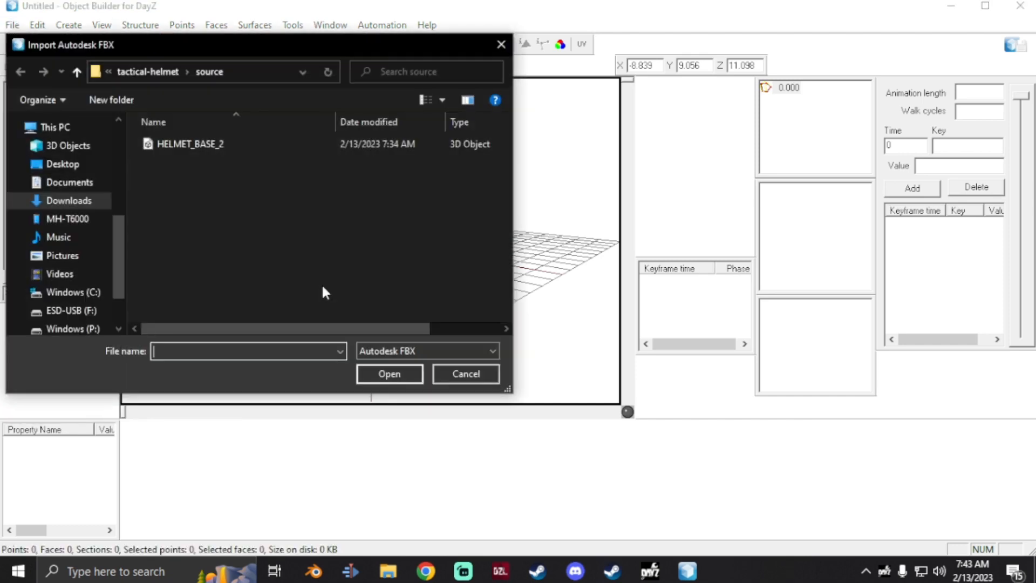
pyautogui.doubleClick(199, 147)
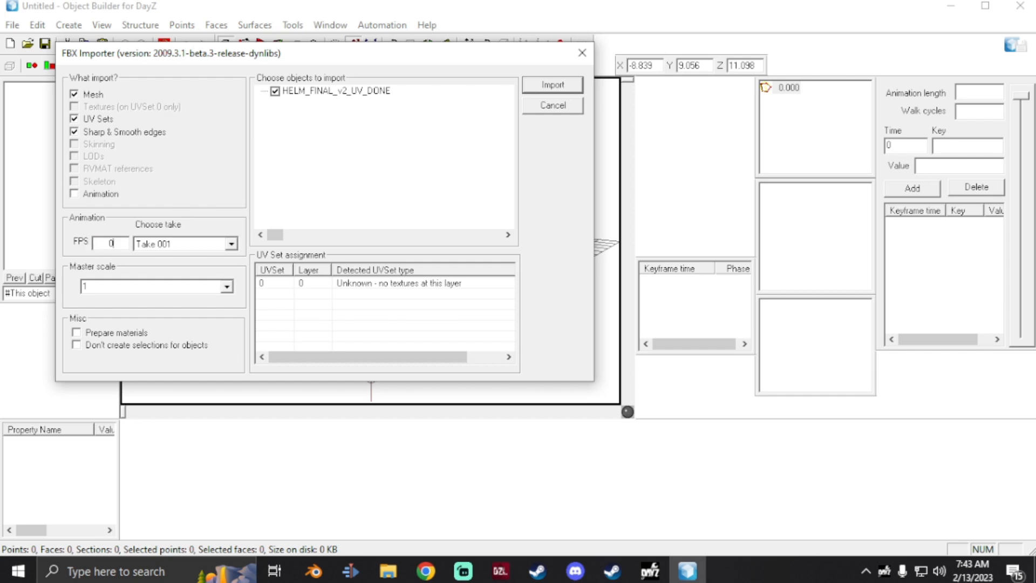
pyautogui.click(227, 288)
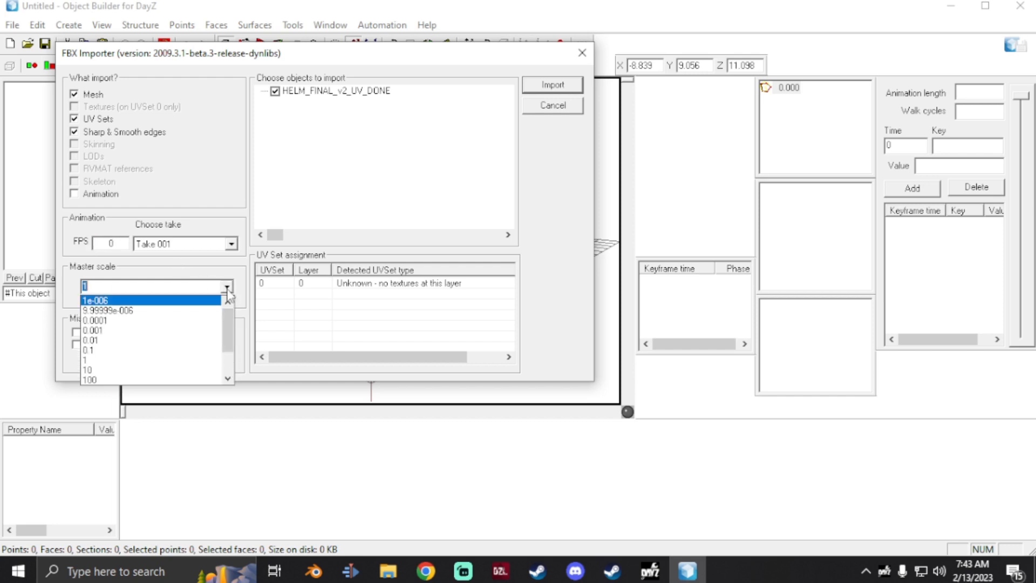
pyautogui.click(144, 341)
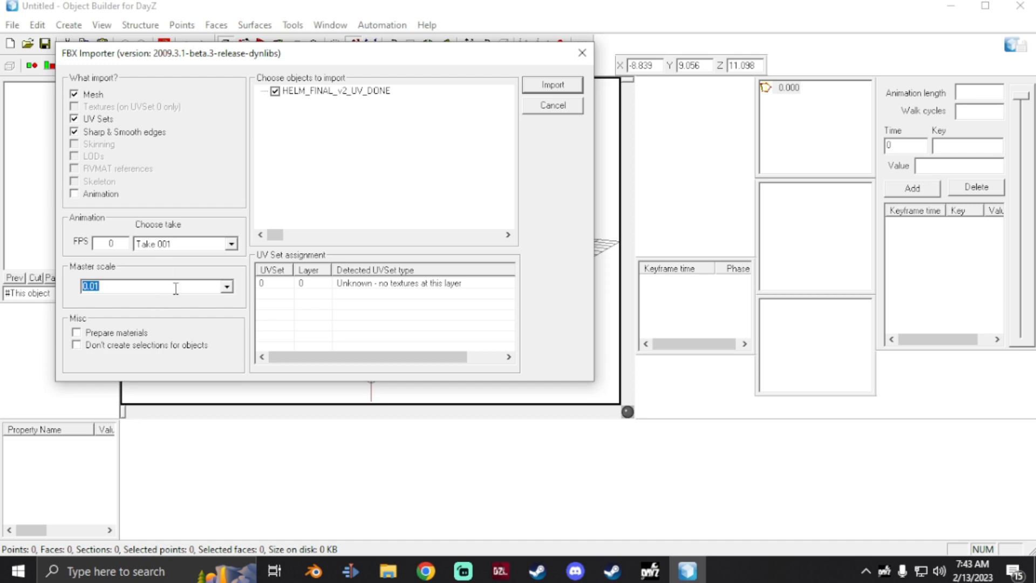
pyautogui.click(552, 85)
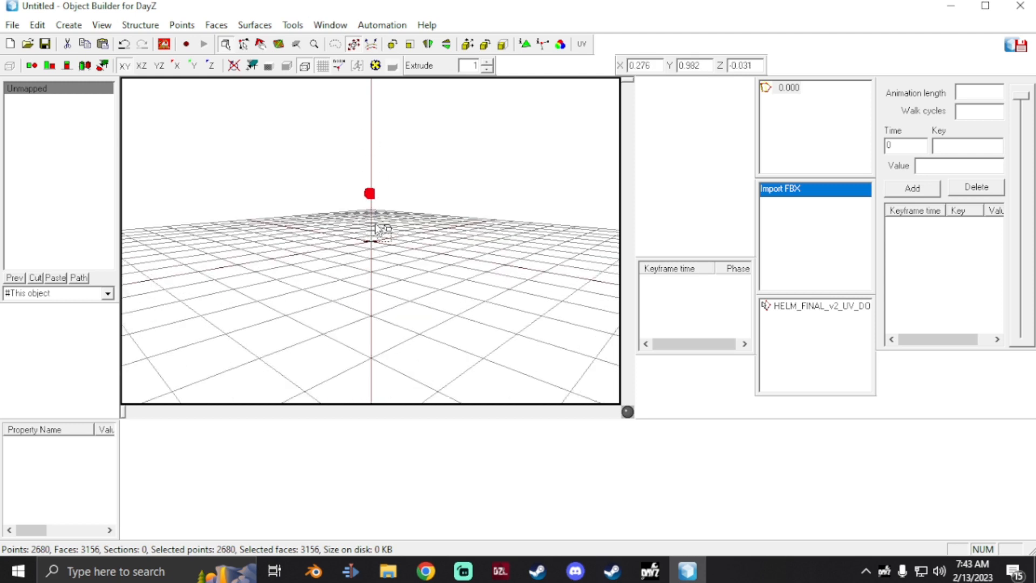
# - Switch to the four-view layout and move the helmet down closer to the origin in the Left view
pyautogui.click(331, 25)
pyautogui.click(346, 42)
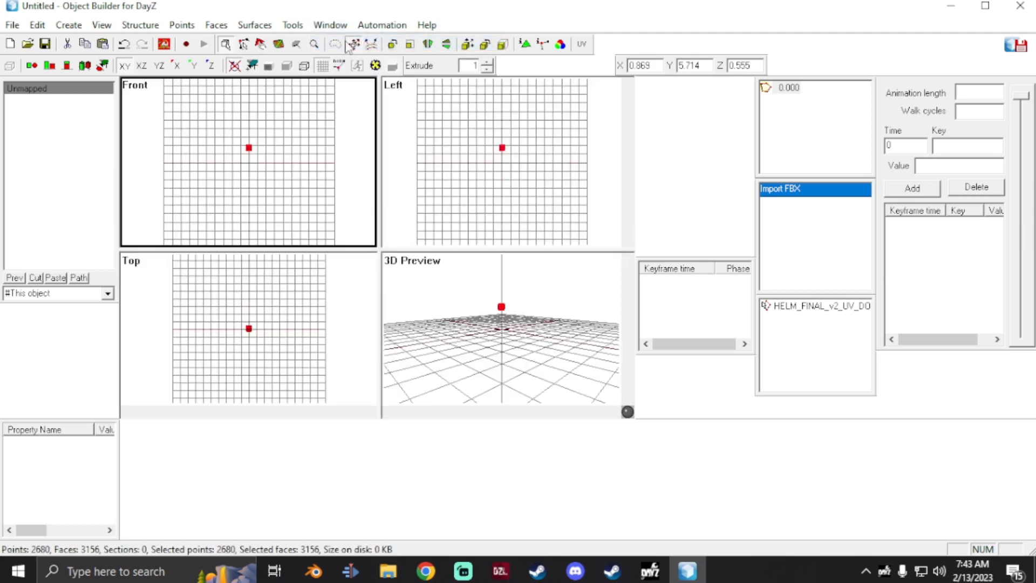
pyautogui.scroll(3, 529, 139)
pyautogui.moveTo(532, 132); pyautogui.dragTo(531, 150, button='right')
pyautogui.scroll(3, 533, 152)
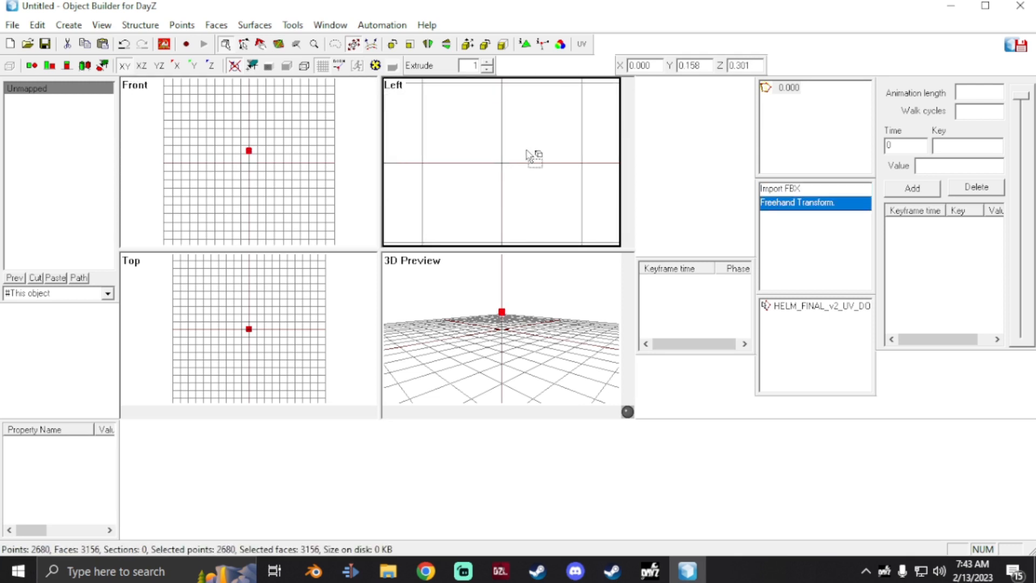
pyautogui.scroll(-4, 526, 149)
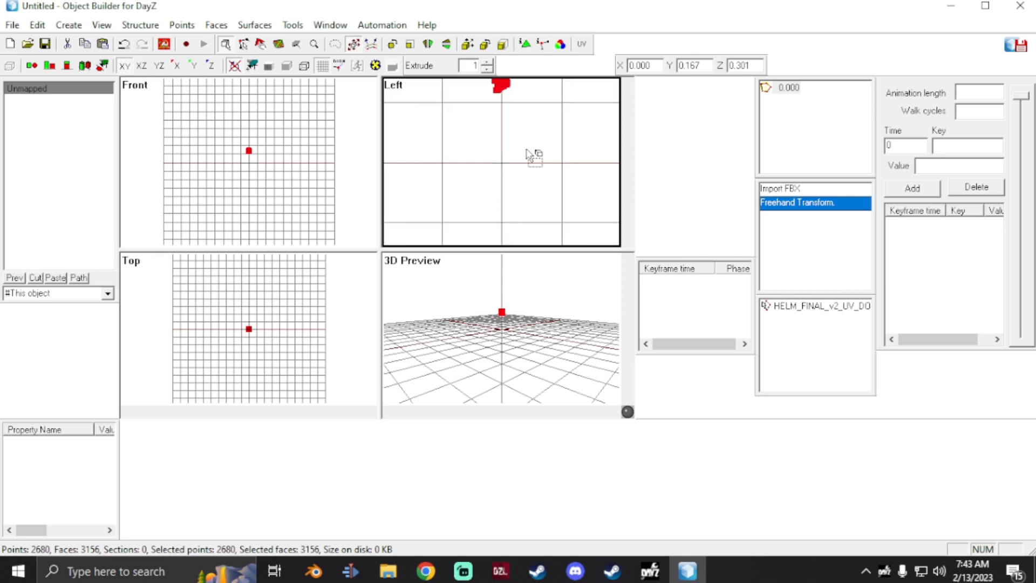
pyautogui.scroll(2, 526, 148)
pyautogui.moveTo(525, 140); pyautogui.dragTo(524, 152, button='right')
# - Select the chin strap hanging below the helmet shell in the Left view and delete it
pyautogui.moveTo(513, 138); pyautogui.dragTo(495, 238, button='middle')
pyautogui.scroll(4, 531, 104)
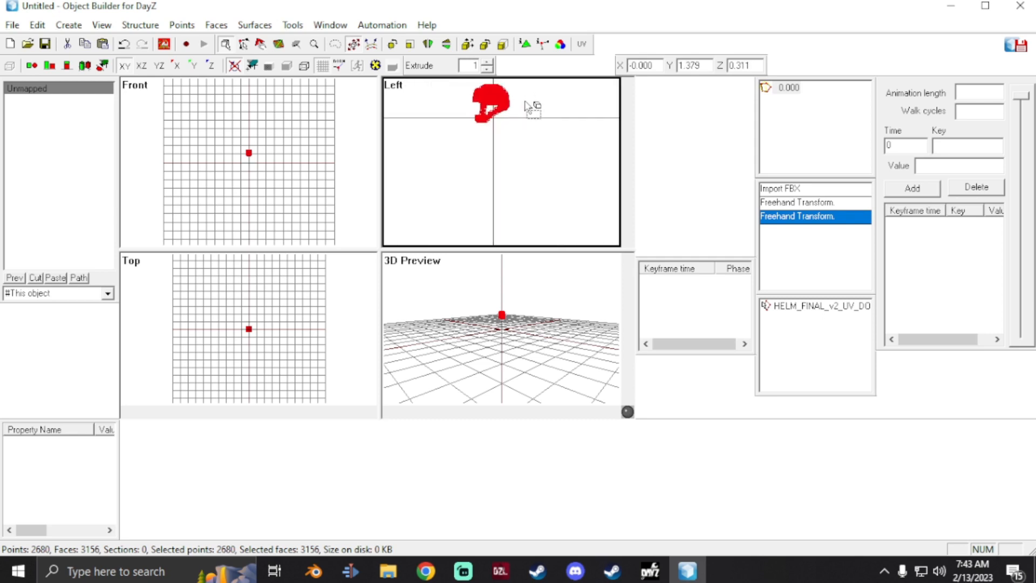
pyautogui.moveTo(498, 119)
pyautogui.mouseDown(button='middle')
pyautogui.moveTo(532, 268)
pyautogui.moveTo(493, 131)
pyautogui.mouseUp(button='middle')
pyautogui.scroll(2, 493, 140)
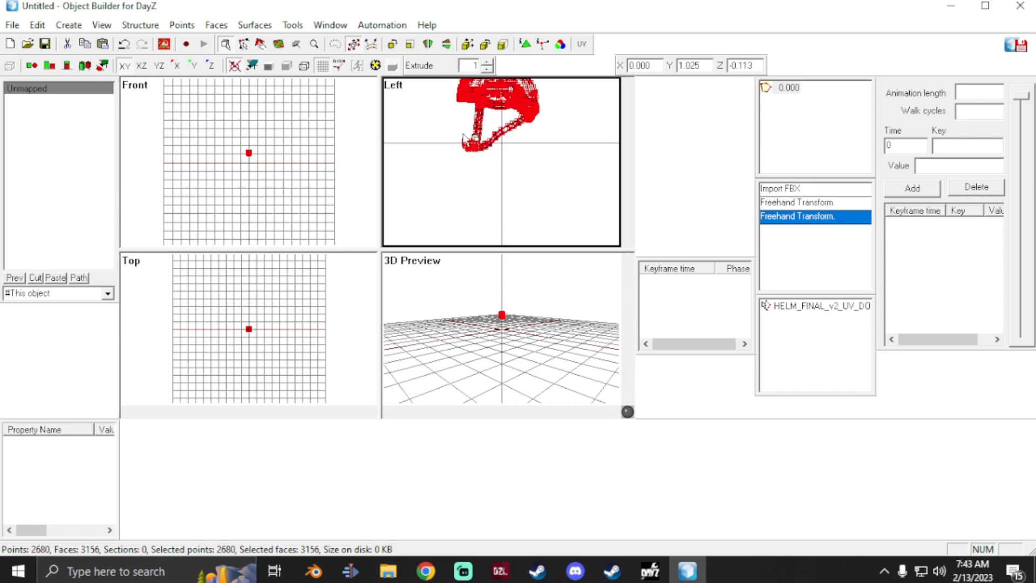
pyautogui.moveTo(447, 126); pyautogui.dragTo(520, 220)
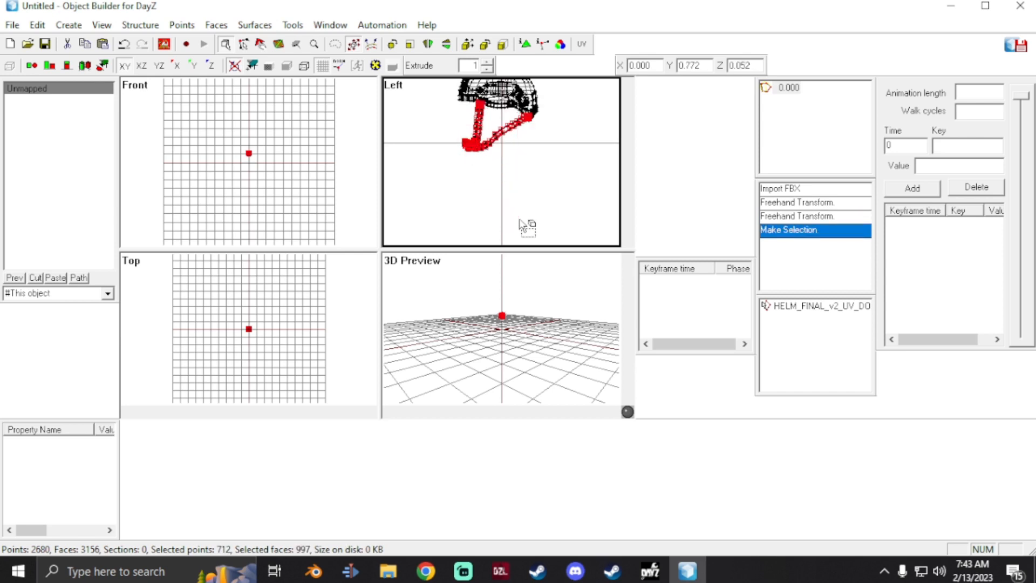
pyautogui.press('Delete')
# - Delete the two leftover strap pieces along the lower edge of the helmet shell
pyautogui.moveTo(523, 151); pyautogui.dragTo(509, 205, button='middle')
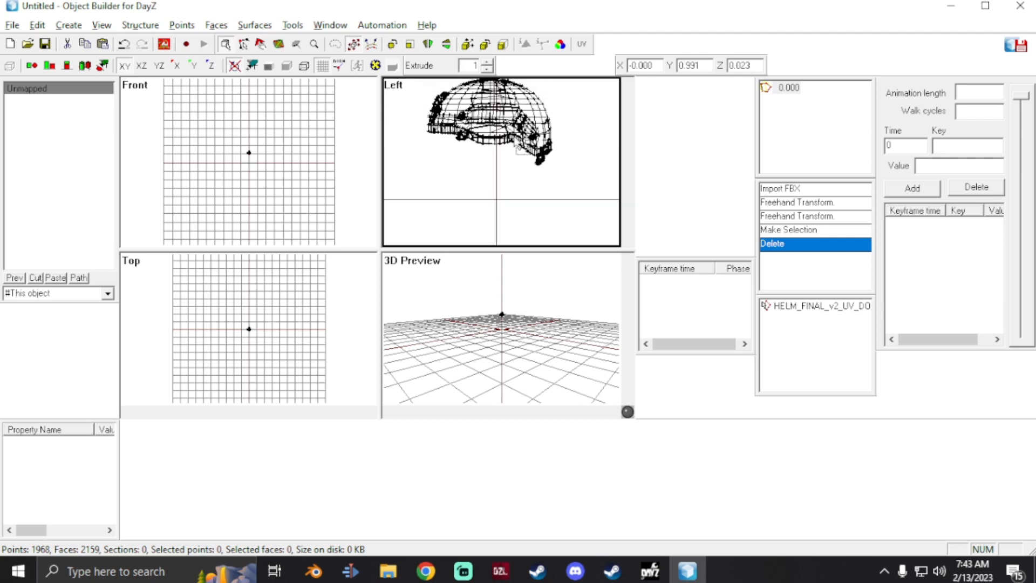
pyautogui.click(540, 167)
pyautogui.press('Delete')
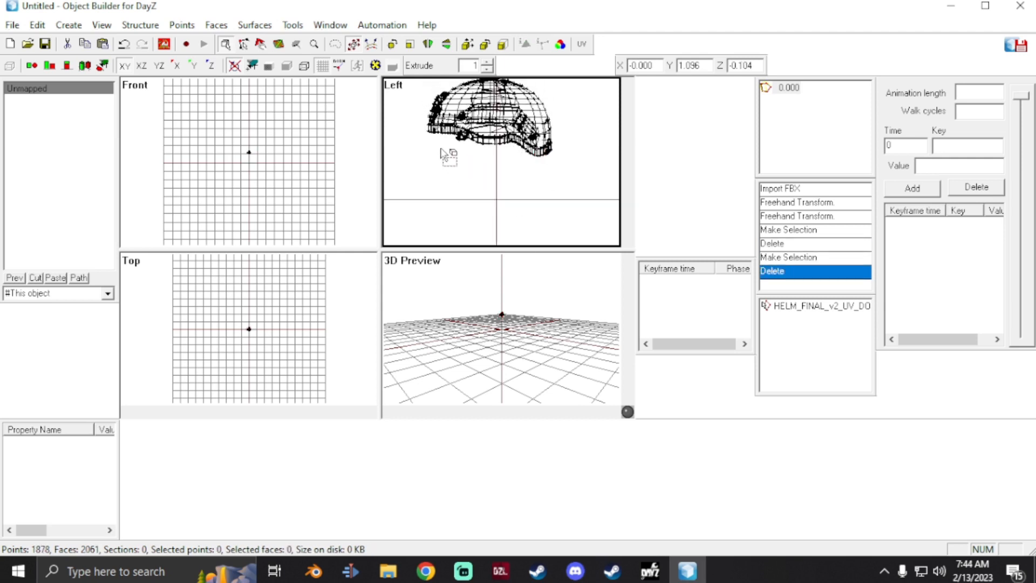
pyautogui.click(459, 141)
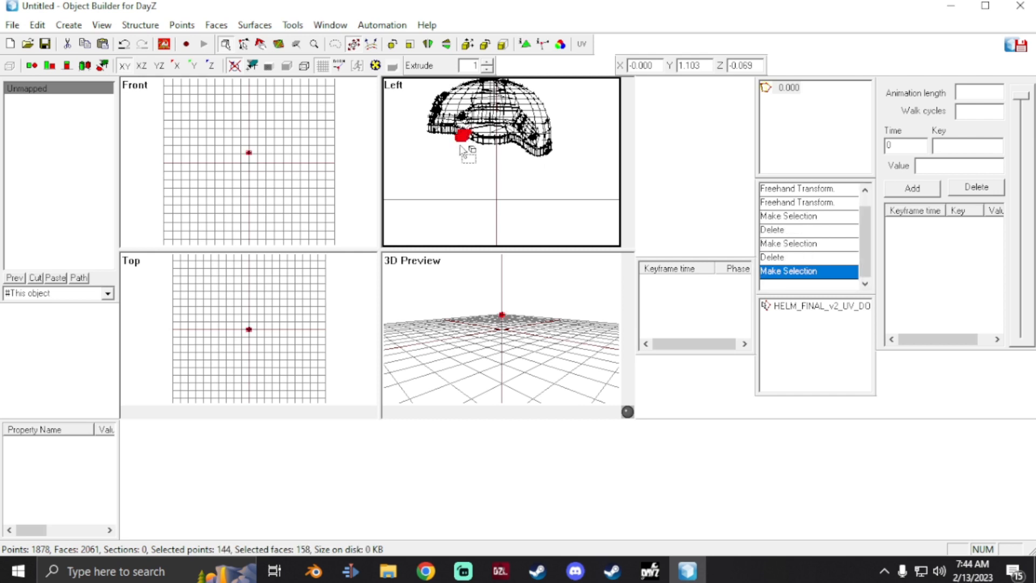
pyautogui.press('Delete')
# - Select the whole helmet and rename the HELM_FINAL_v2_UV_DONE named selection as helmet
pyautogui.scroll(-2, 493, 160)
pyautogui.scroll(-2, 499, 162)
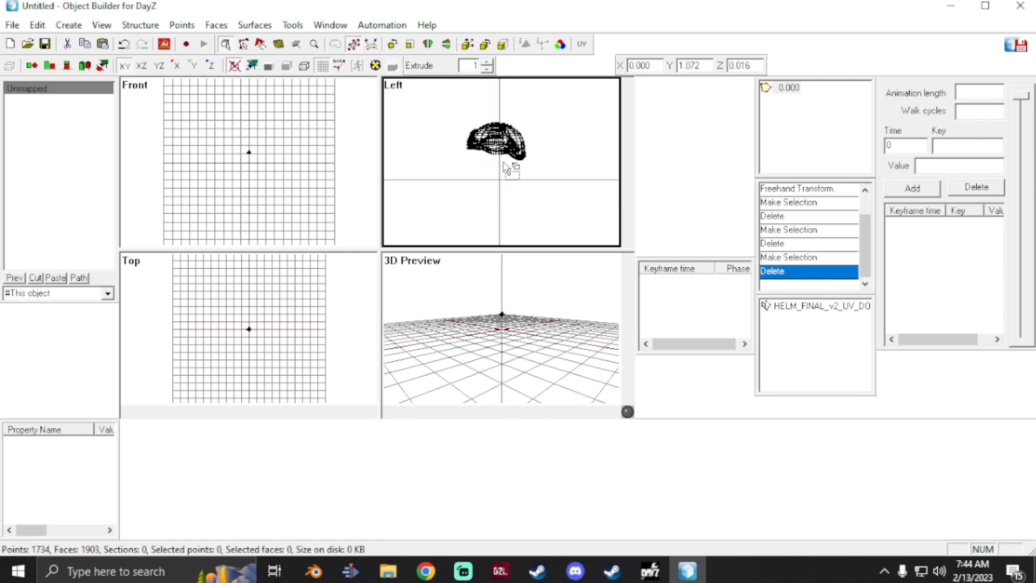
pyautogui.scroll(-1, 513, 172)
pyautogui.moveTo(513, 169); pyautogui.dragTo(515, 99, button='middle')
pyautogui.moveTo(460, 107); pyautogui.dragTo(616, 229)
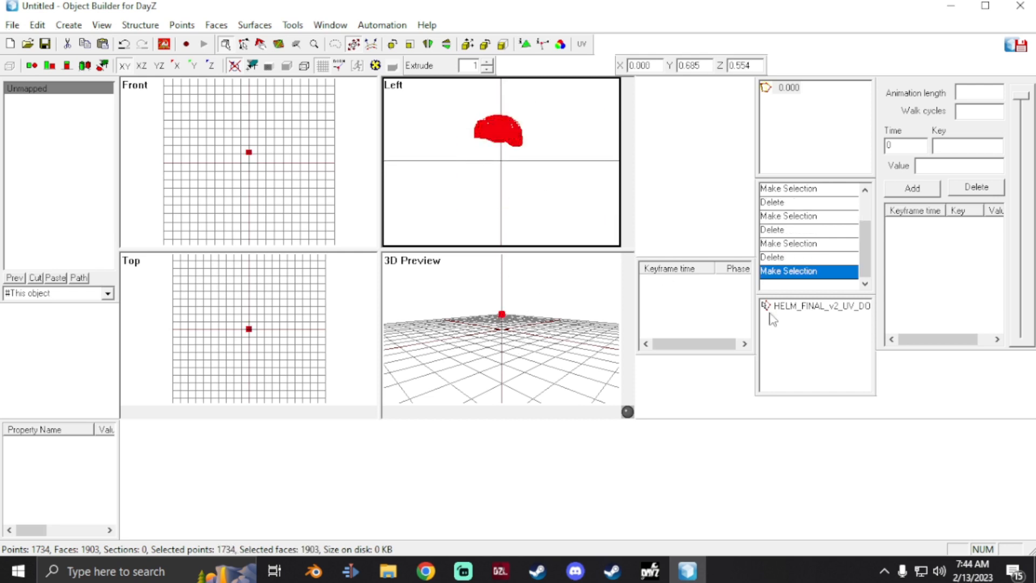
pyautogui.click(801, 307)
pyautogui.rightClick(799, 307)
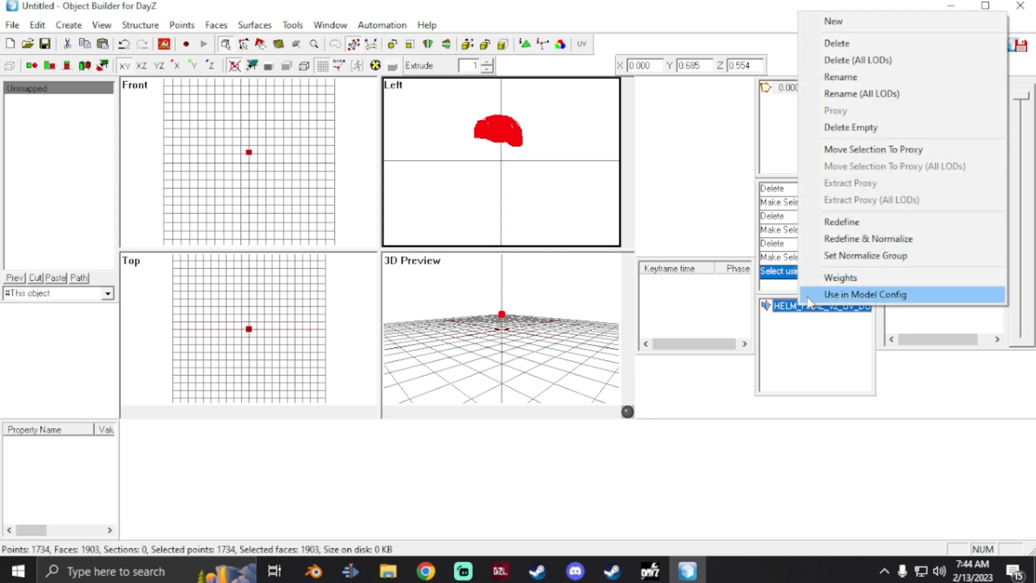
pyautogui.click(891, 79)
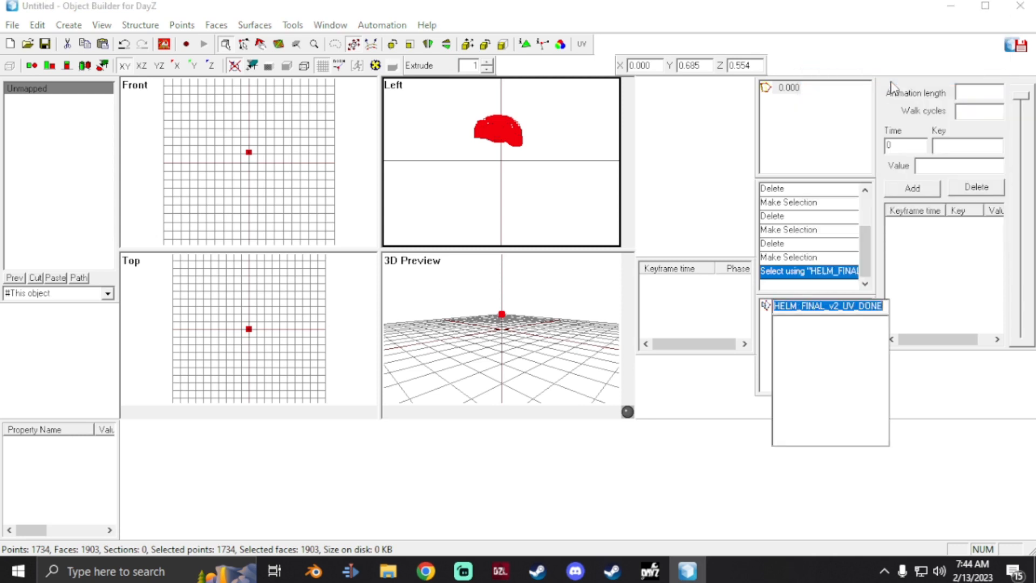
pyautogui.write('he')
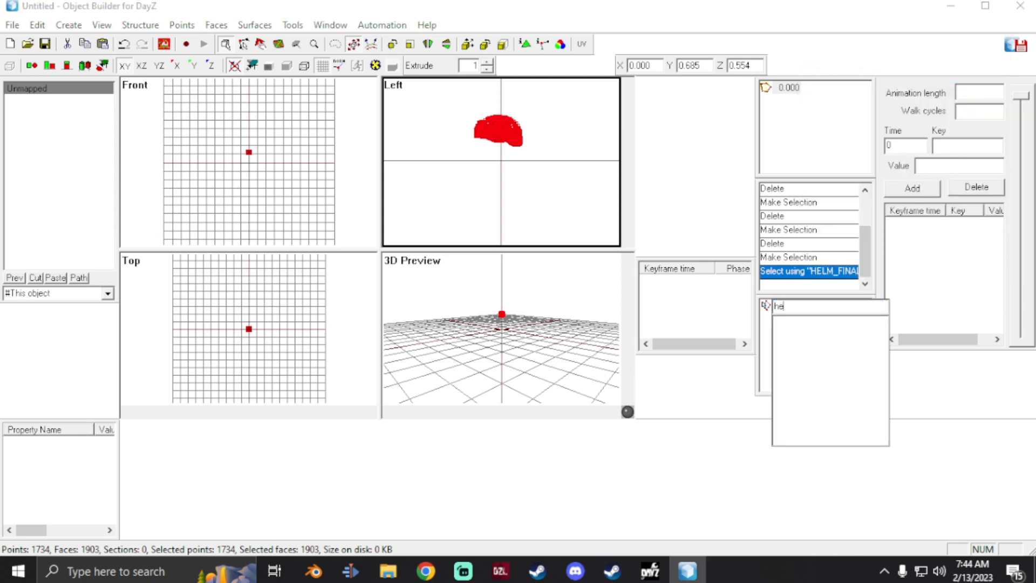
pyautogui.write('lmet')
pyautogui.press('Return')
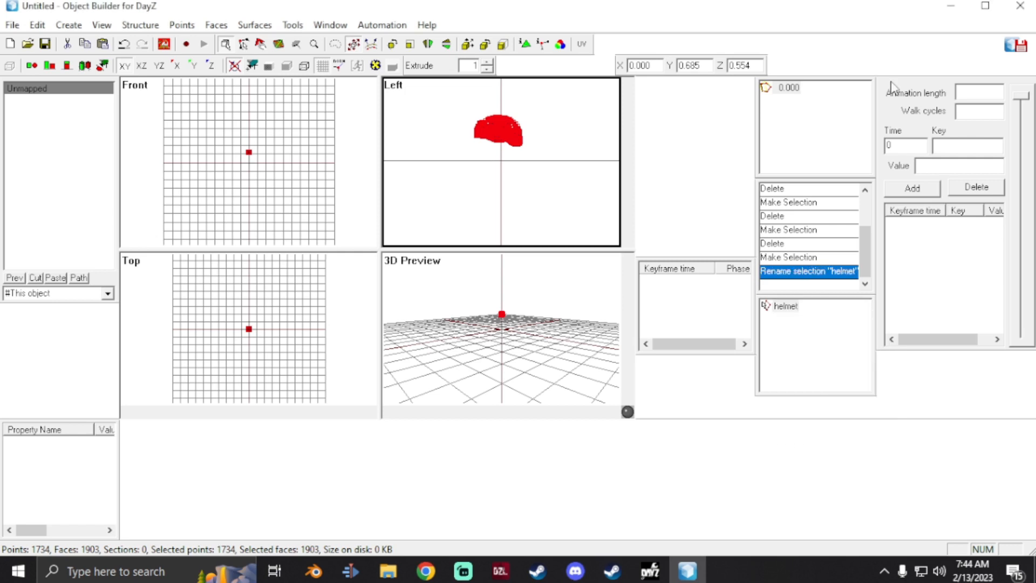
# - Create a new named selection from the selected helmet and name it zbytek
pyautogui.rightClick(792, 337)
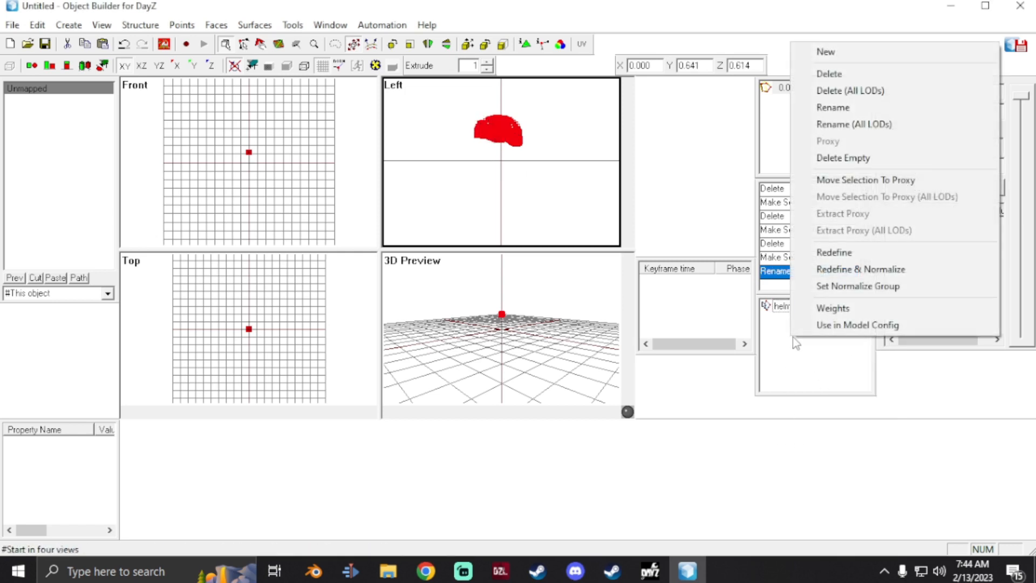
pyautogui.click(869, 52)
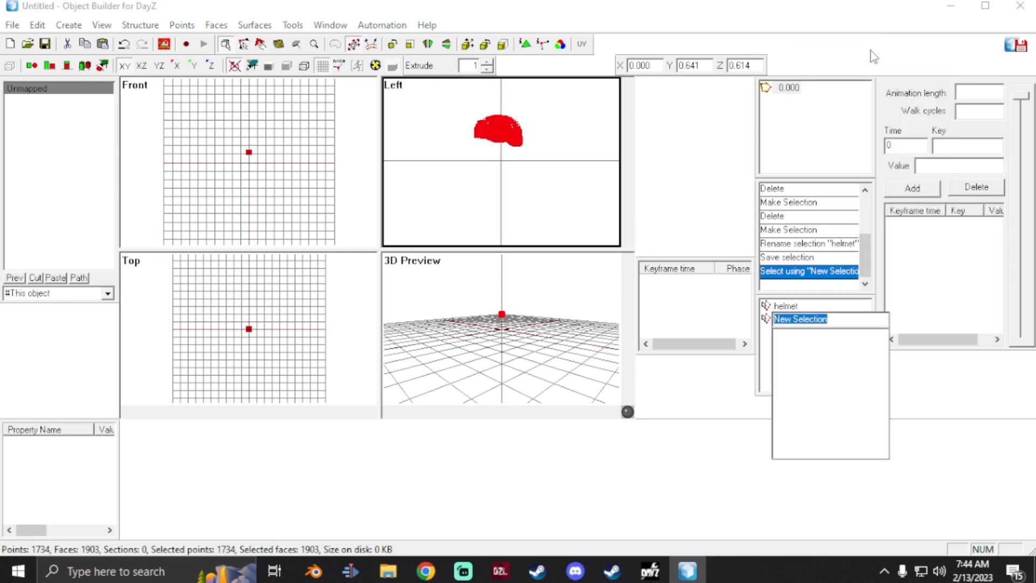
pyautogui.write('zbytek')
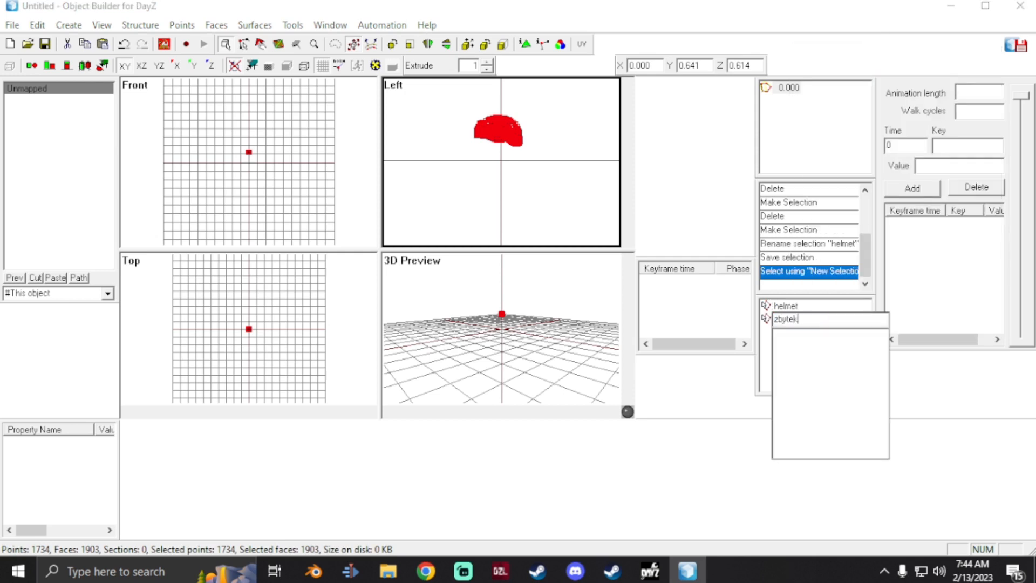
pyautogui.press('Return')
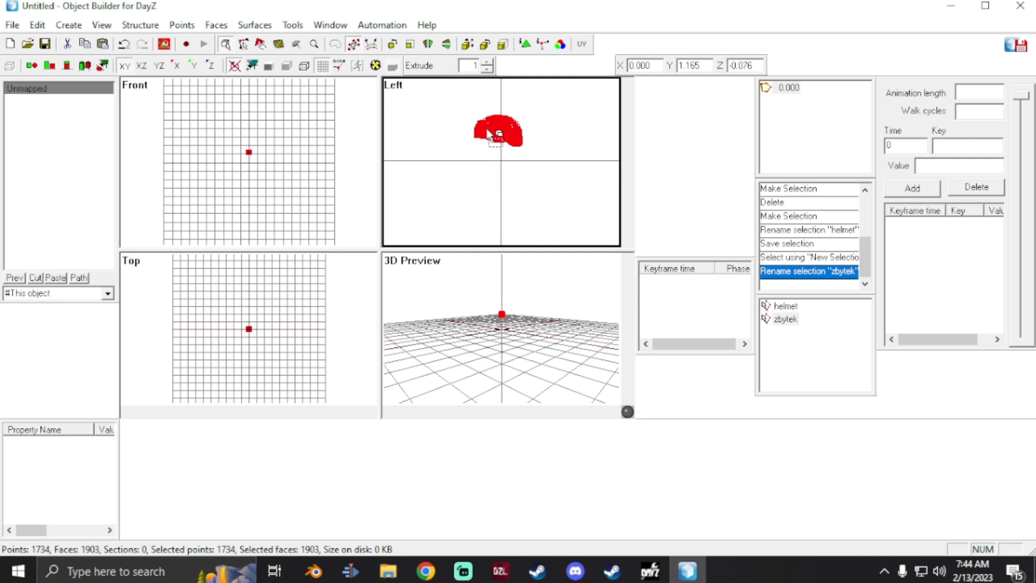
# - In the selected faces' properties, set sample_helm_co.paa from sample_helm\data as the texture
pyautogui.press('e')
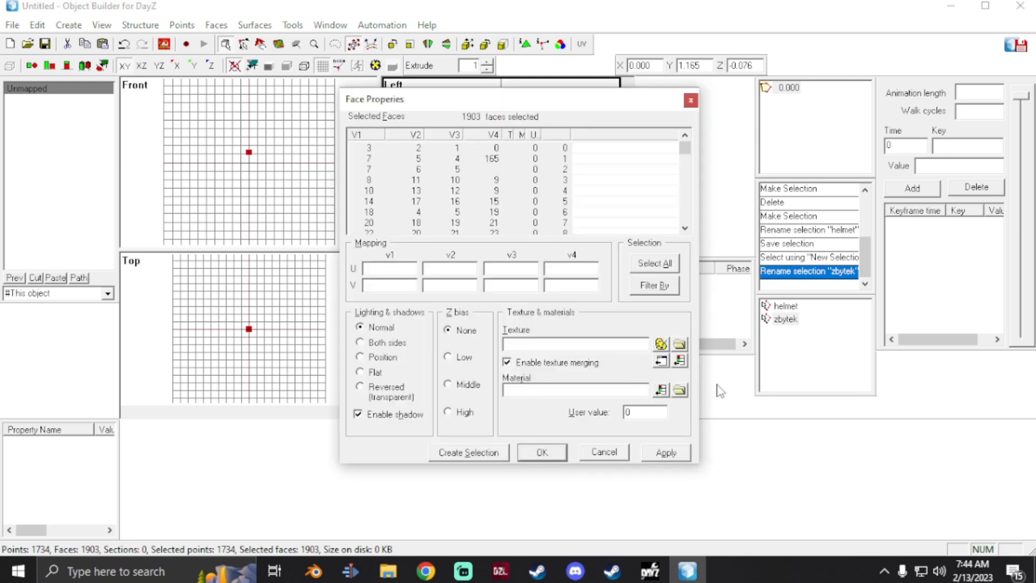
pyautogui.click(680, 344)
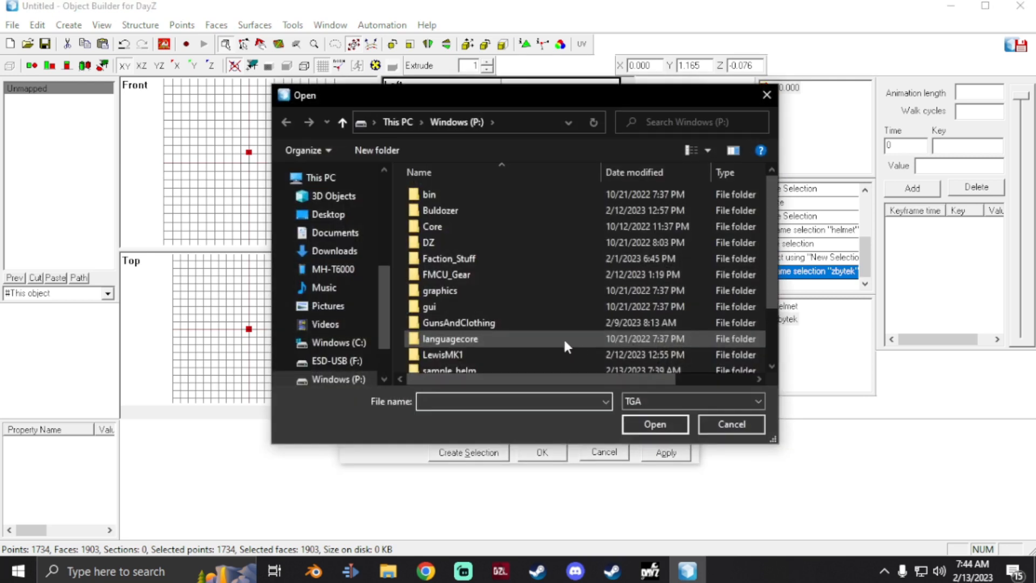
pyautogui.doubleClick(487, 301)
pyautogui.doubleClick(481, 189)
pyautogui.click(701, 399)
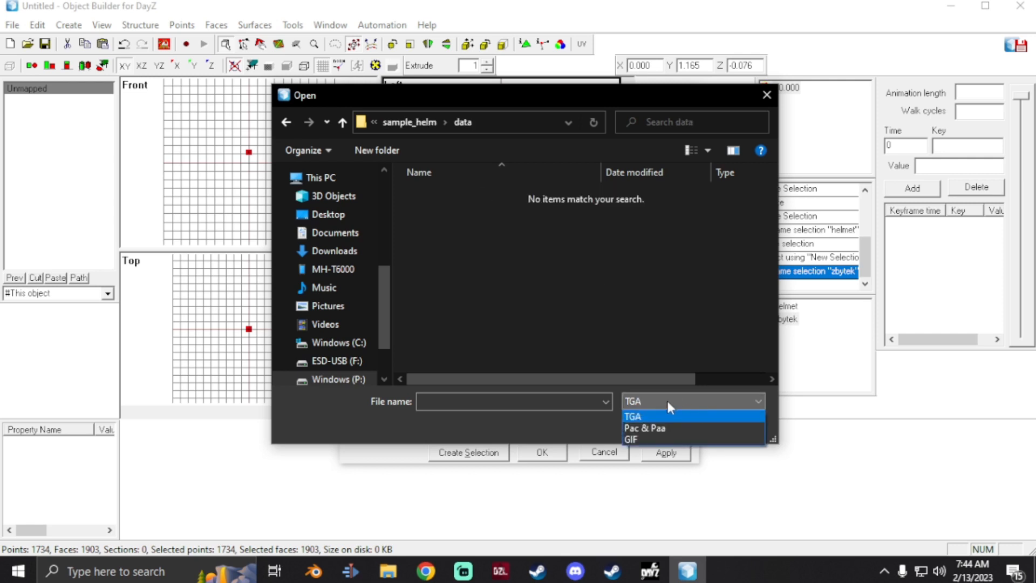
pyautogui.click(647, 429)
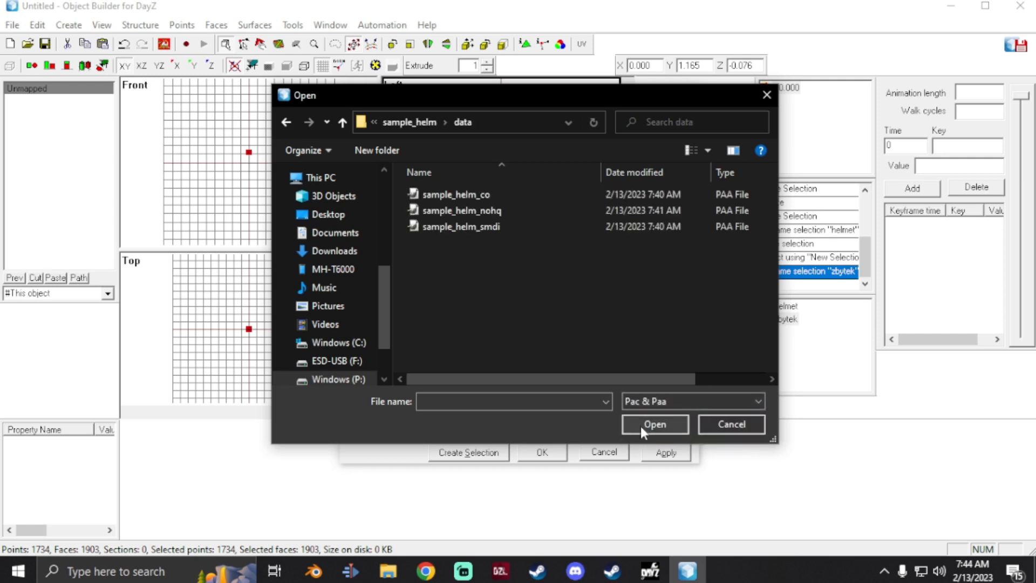
pyautogui.doubleClick(478, 195)
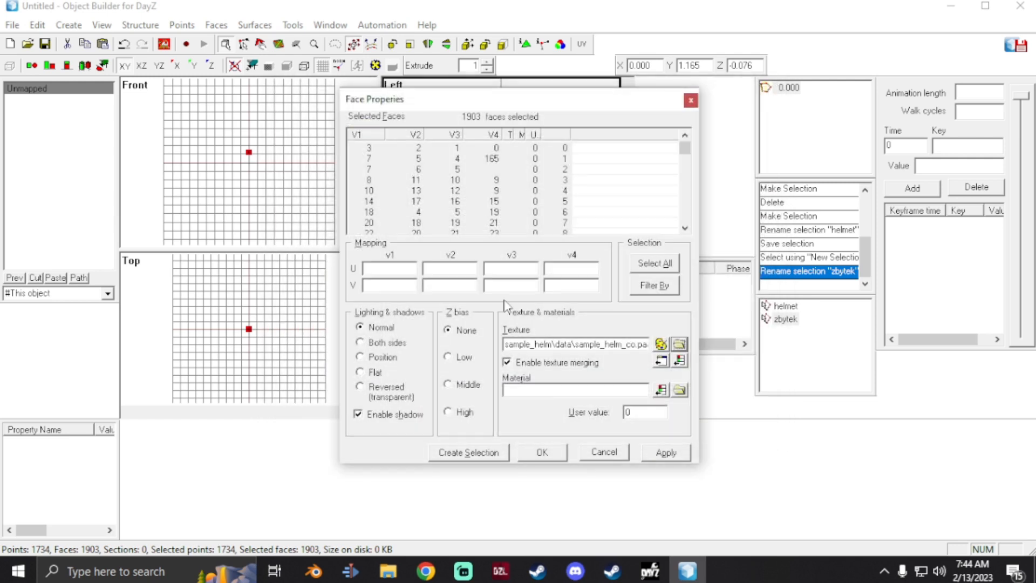
# - Set sample_helm.rvmat as the faces' material, then apply and close the face properties
pyautogui.click(678, 393)
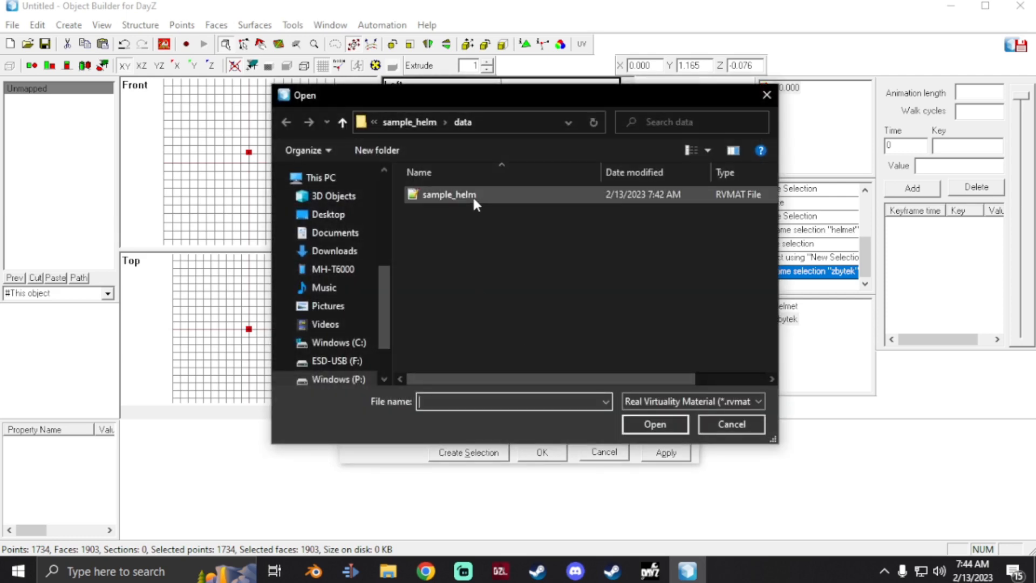
pyautogui.doubleClick(472, 195)
pyautogui.click(665, 452)
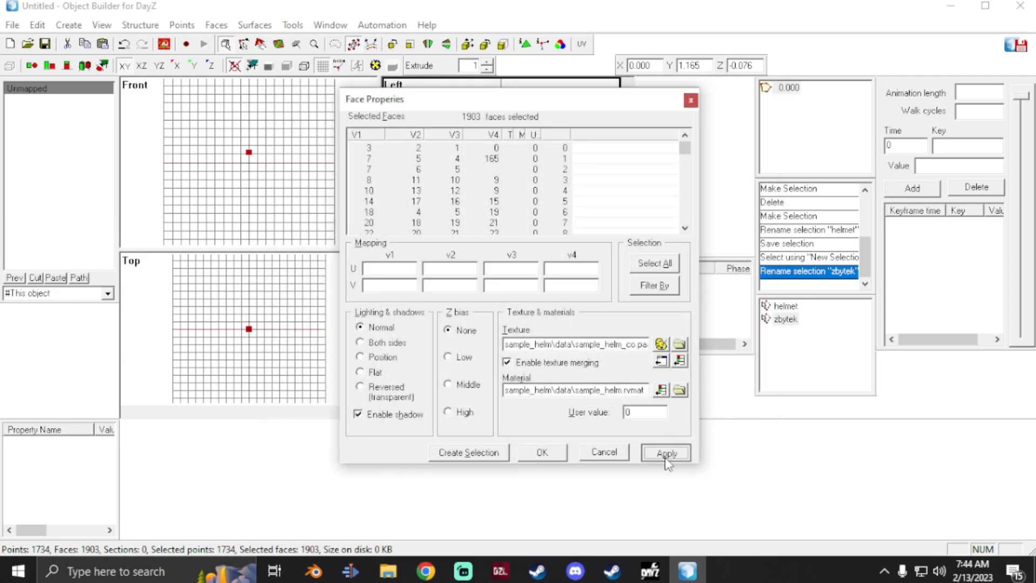
pyautogui.click(542, 453)
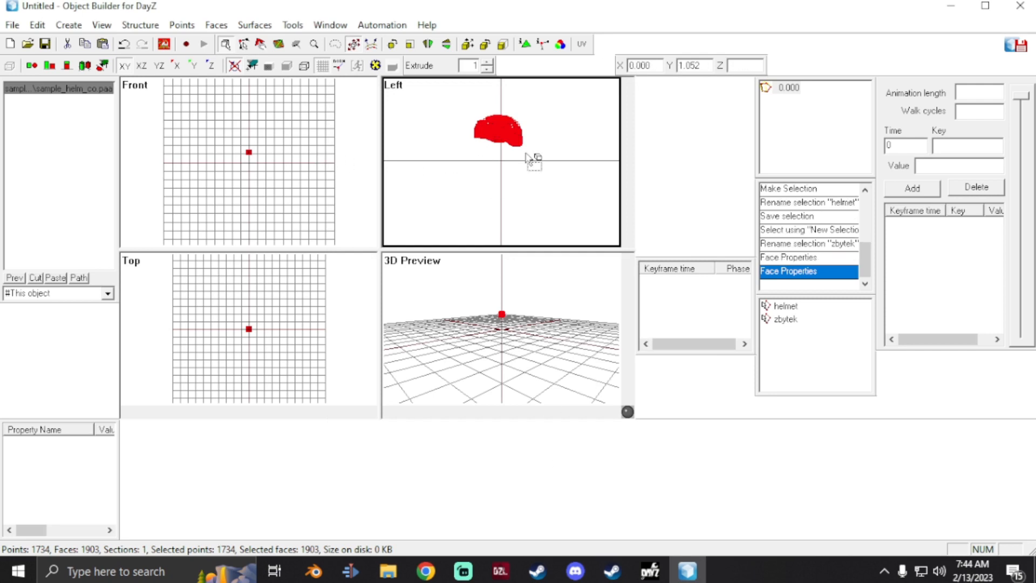
pyautogui.scroll(-3, 575, 164)
pyautogui.scroll(3, 575, 164)
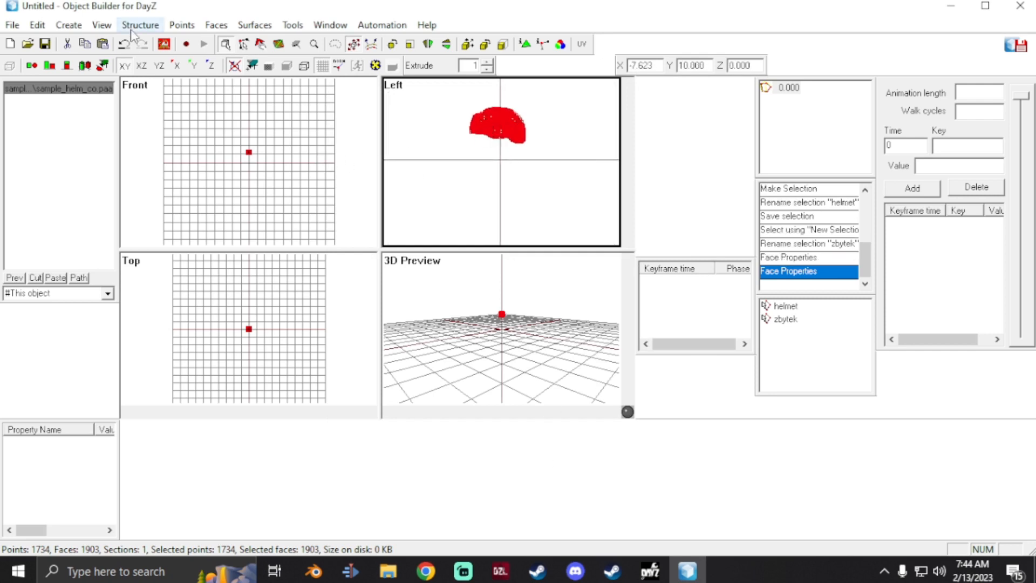
# - Start a new proxy and browse for its model in P:\DZ\characters\headgear
pyautogui.click(70, 25)
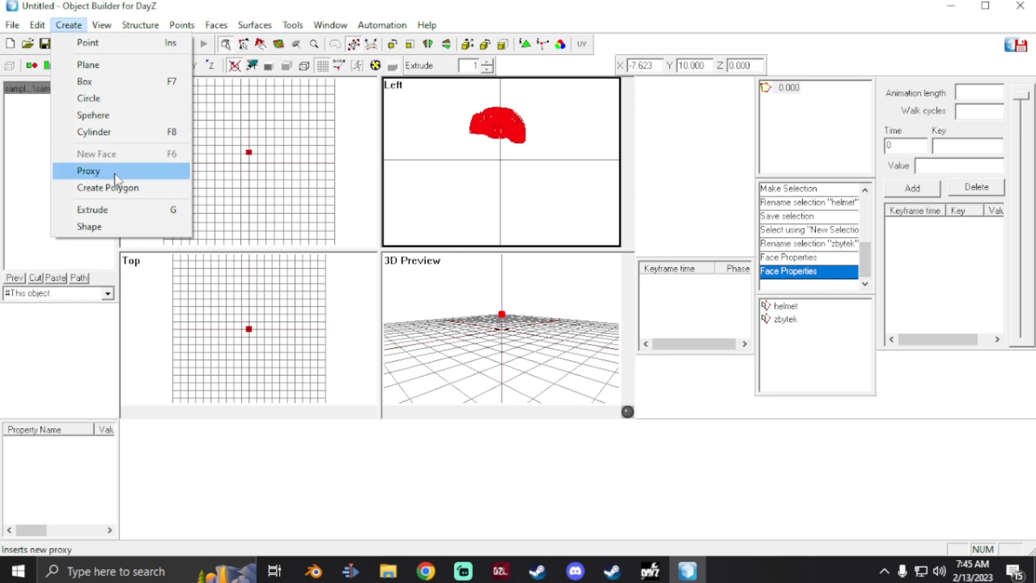
pyautogui.click(87, 171)
pyautogui.click(254, 156)
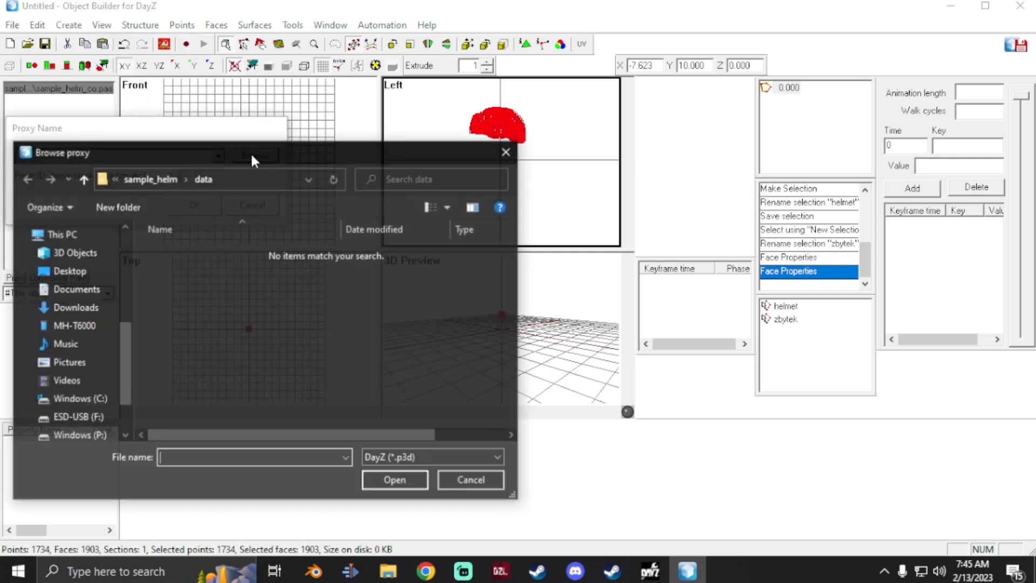
pyautogui.click(93, 437)
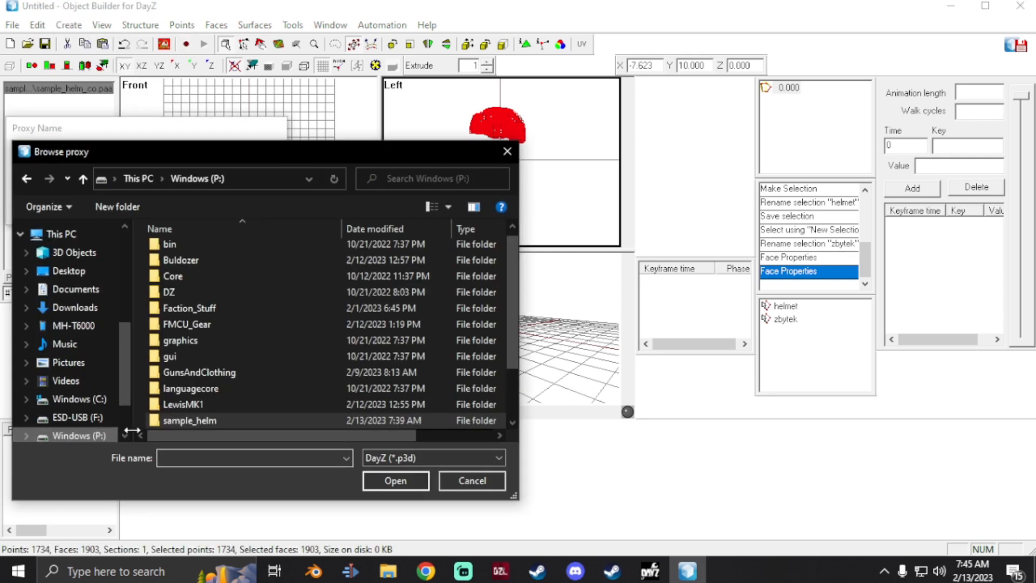
pyautogui.doubleClick(188, 288)
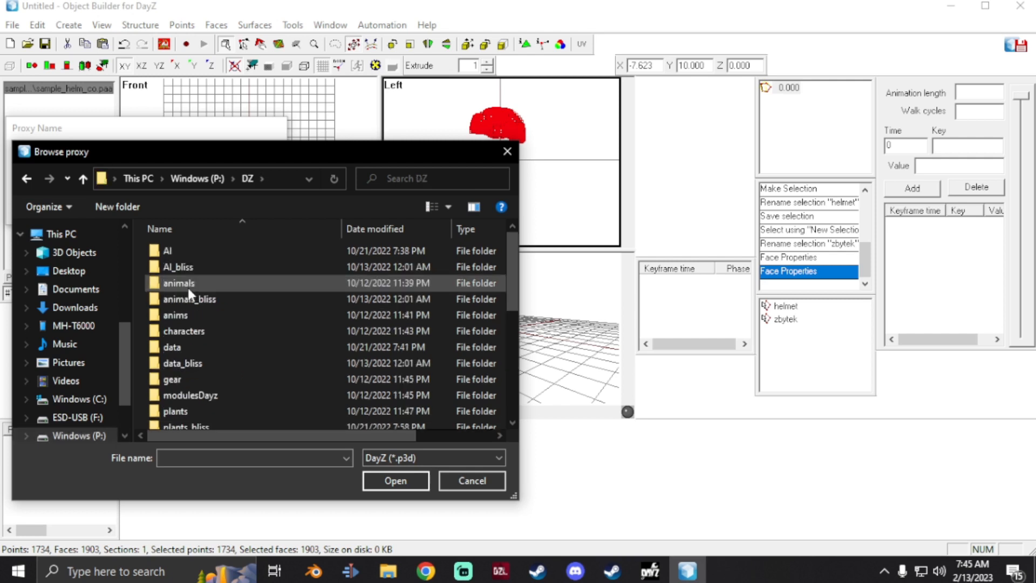
pyautogui.doubleClick(188, 331)
pyautogui.doubleClick(181, 347)
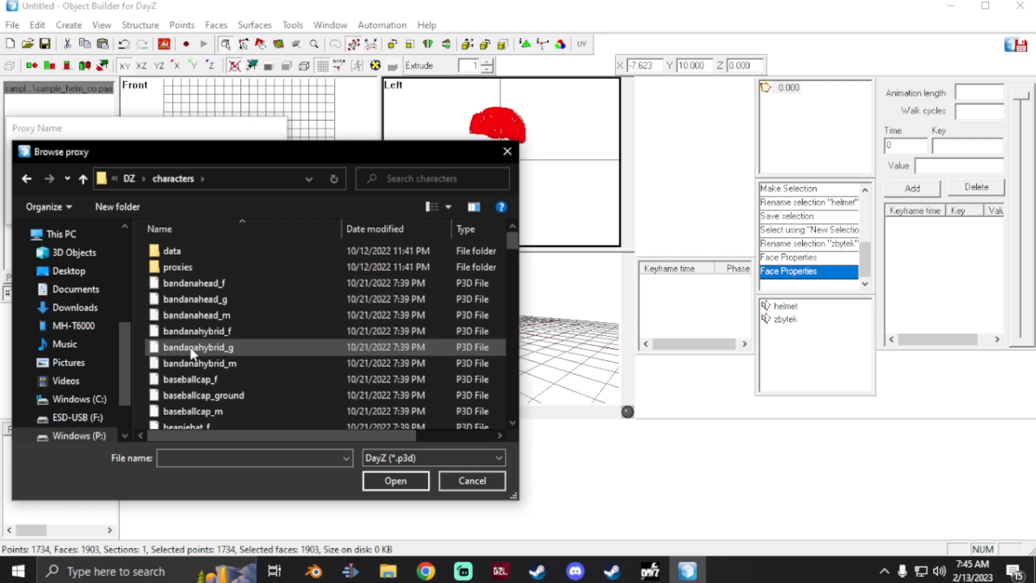
# - Look through the headgear folder and its proxies subfolder for a model suitable as the helmet's reference proxy
pyautogui.scroll(-4, 209, 341)
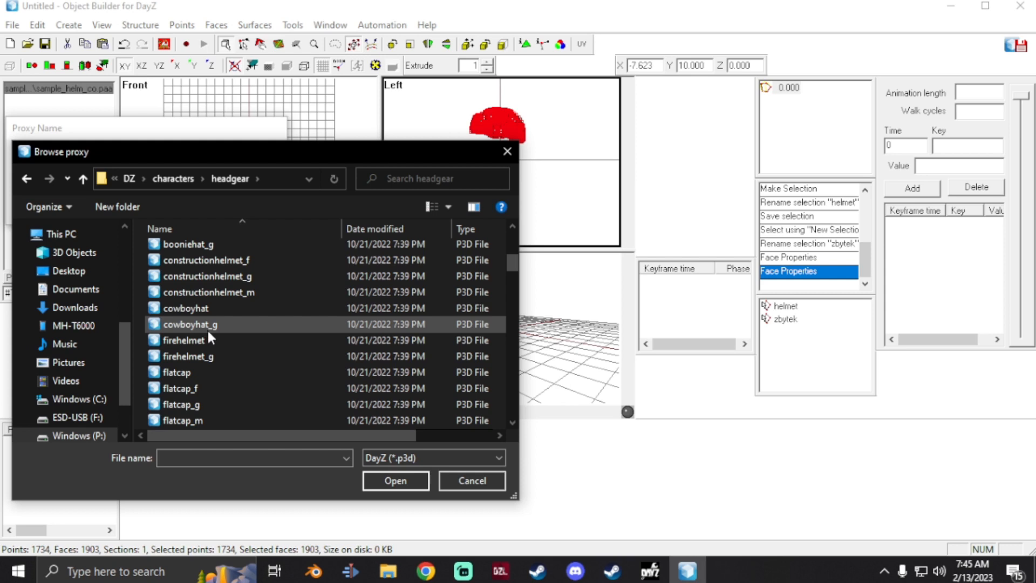
pyautogui.scroll(-6, 208, 333)
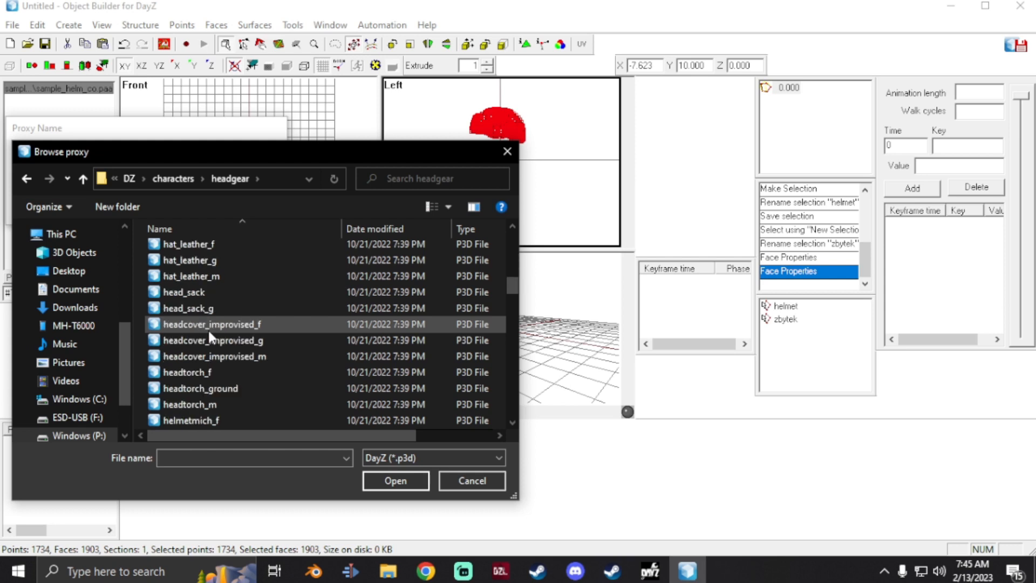
pyautogui.scroll(-1, 209, 330)
pyautogui.scroll(-2, 209, 328)
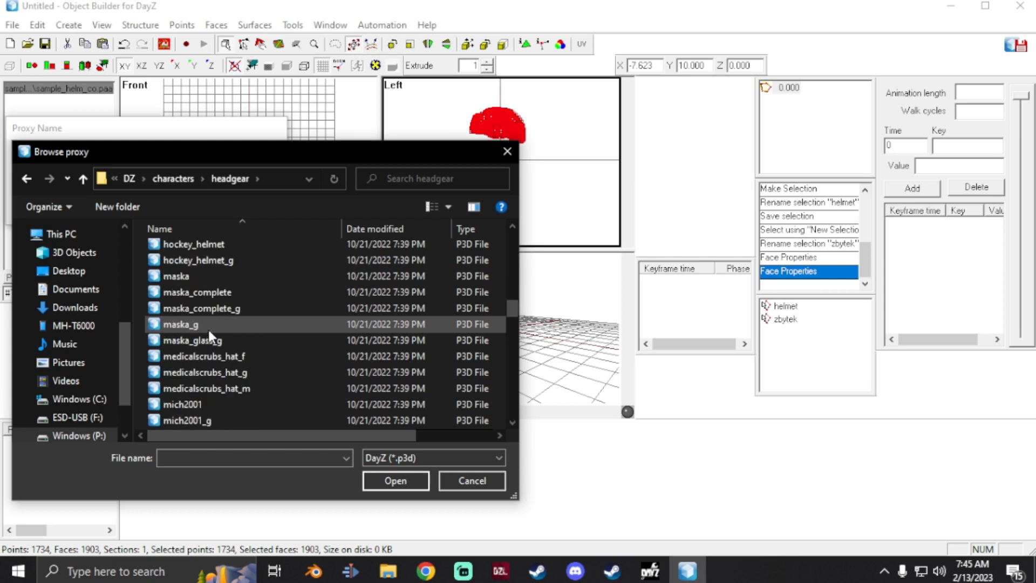
pyautogui.scroll(-15, 212, 328)
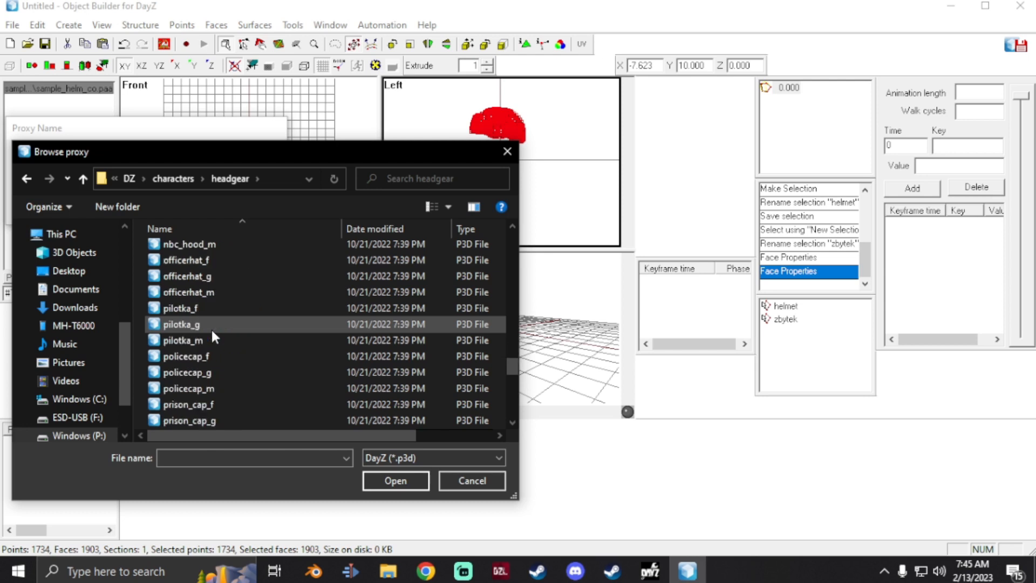
pyautogui.scroll(-5, 212, 328)
pyautogui.scroll(6, 212, 328)
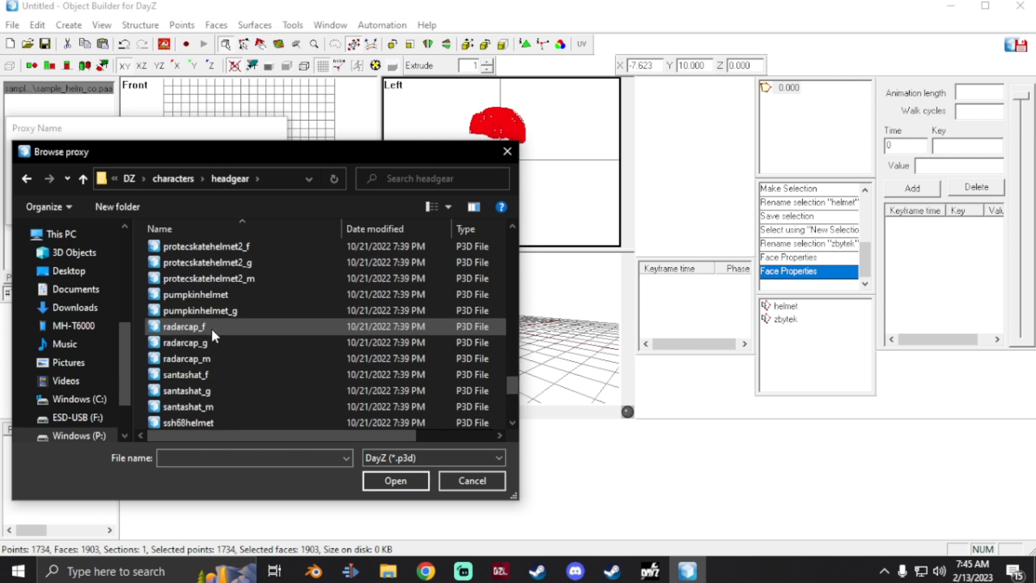
pyautogui.scroll(6, 212, 328)
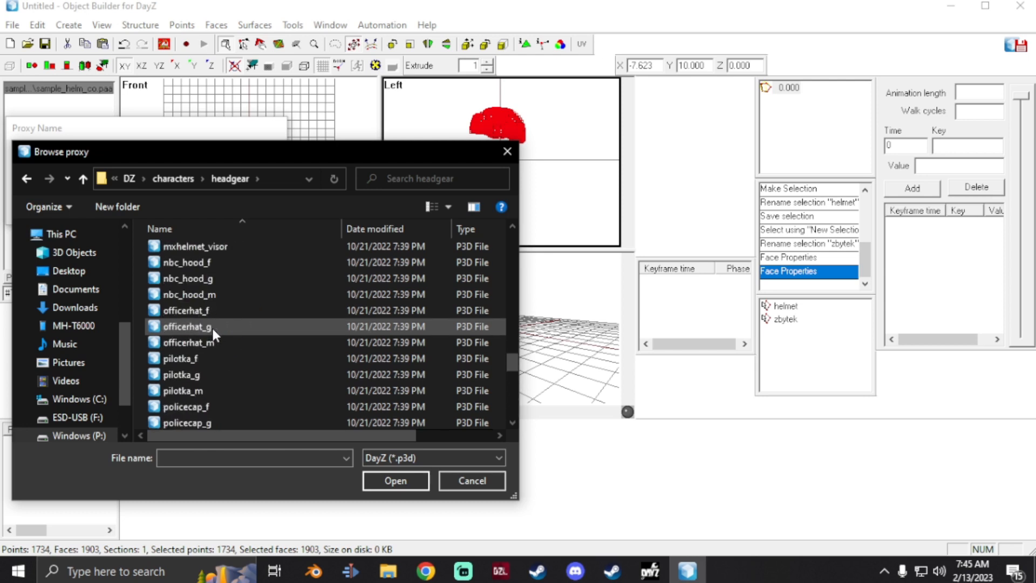
pyautogui.scroll(2, 211, 326)
pyautogui.scroll(3, 237, 337)
pyautogui.scroll(6, 251, 345)
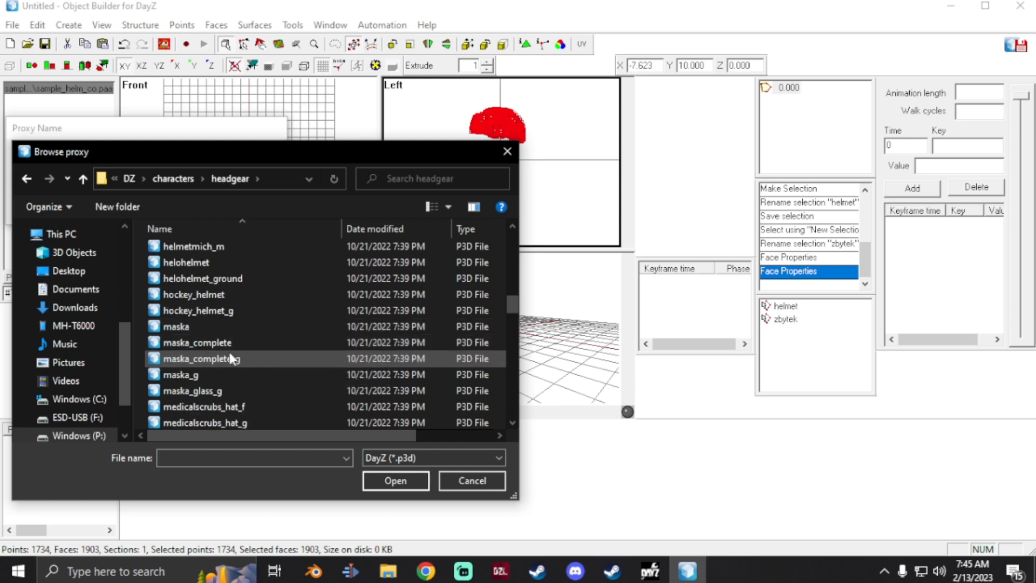
pyautogui.scroll(5, 239, 365)
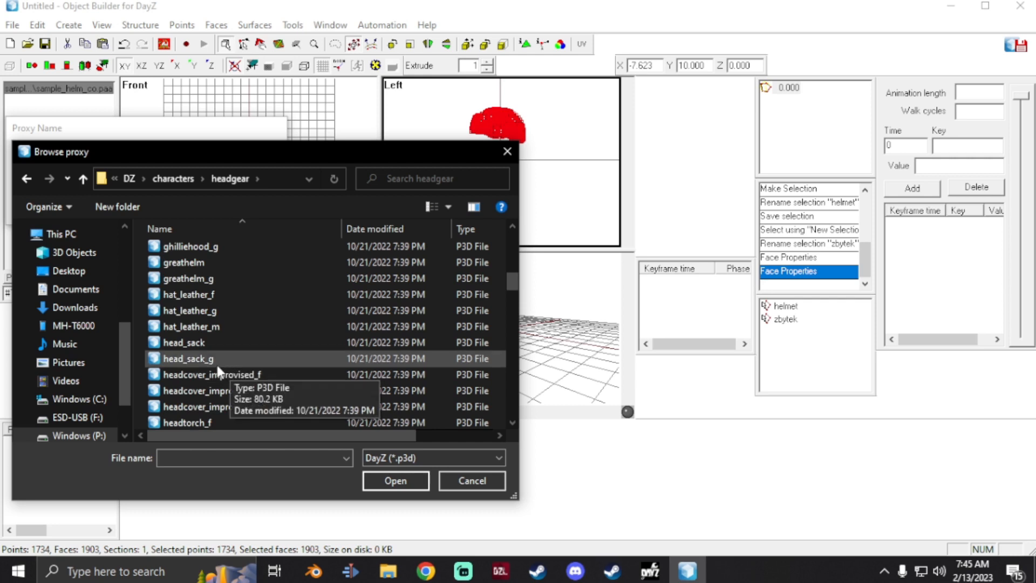
pyautogui.scroll(15, 216, 363)
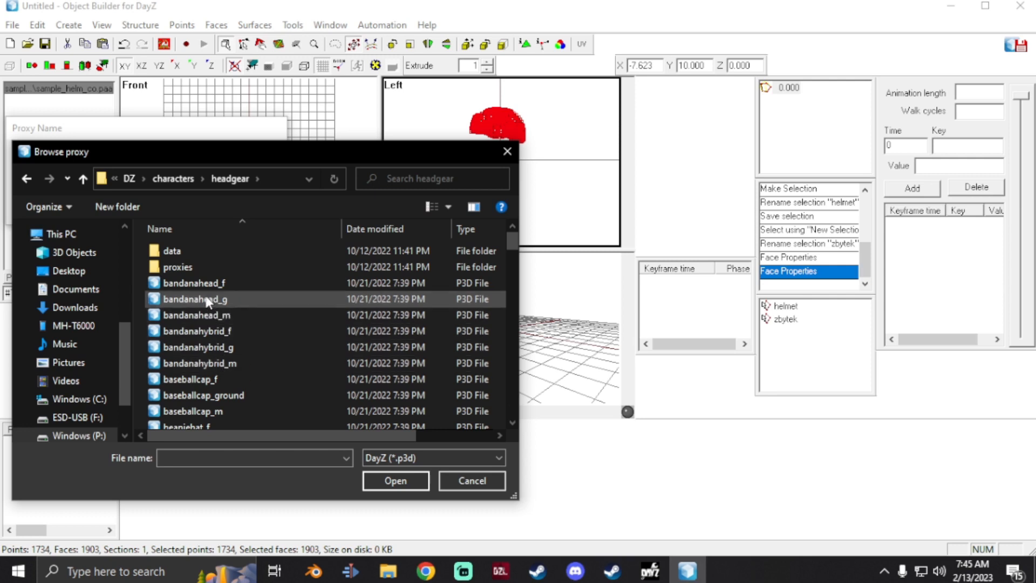
pyautogui.doubleClick(203, 265)
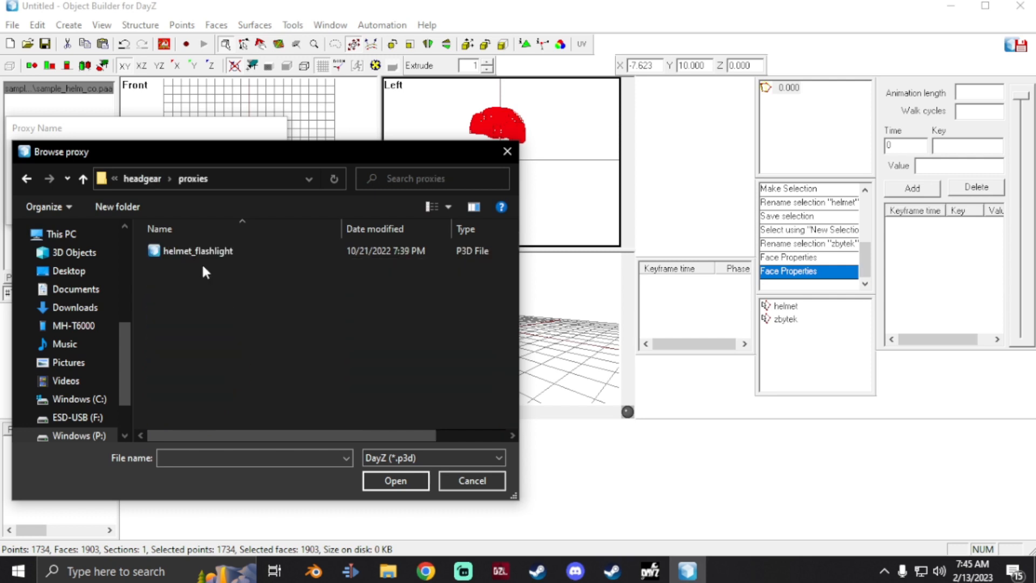
pyautogui.click(82, 179)
pyautogui.scroll(-12, 251, 357)
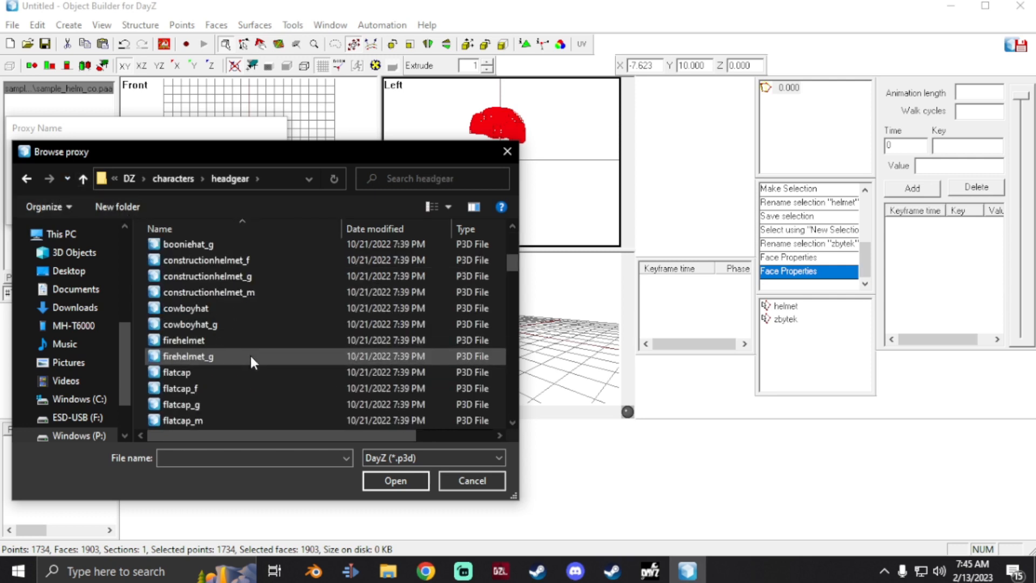
pyautogui.scroll(-10, 250, 355)
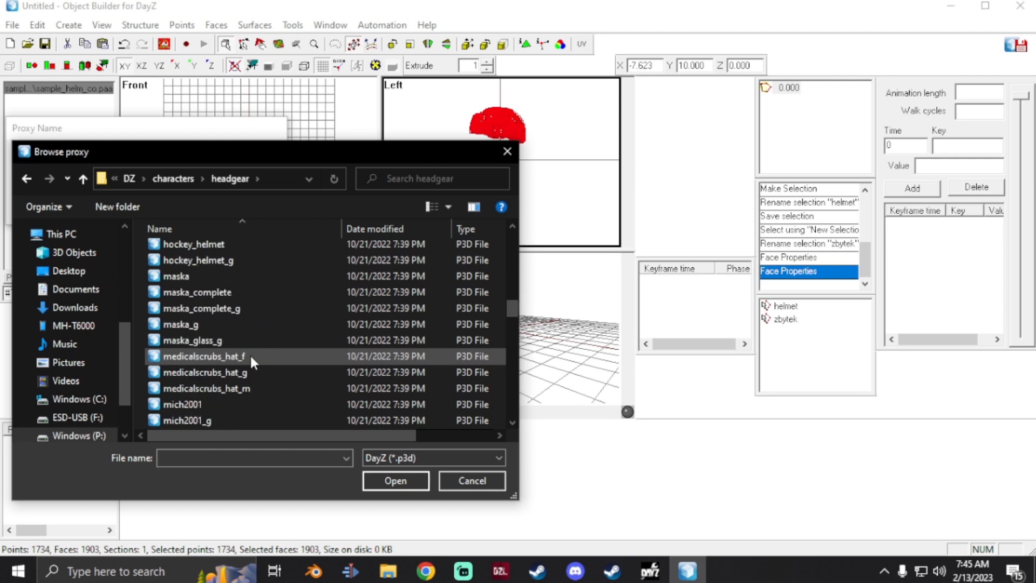
pyautogui.scroll(-10, 250, 355)
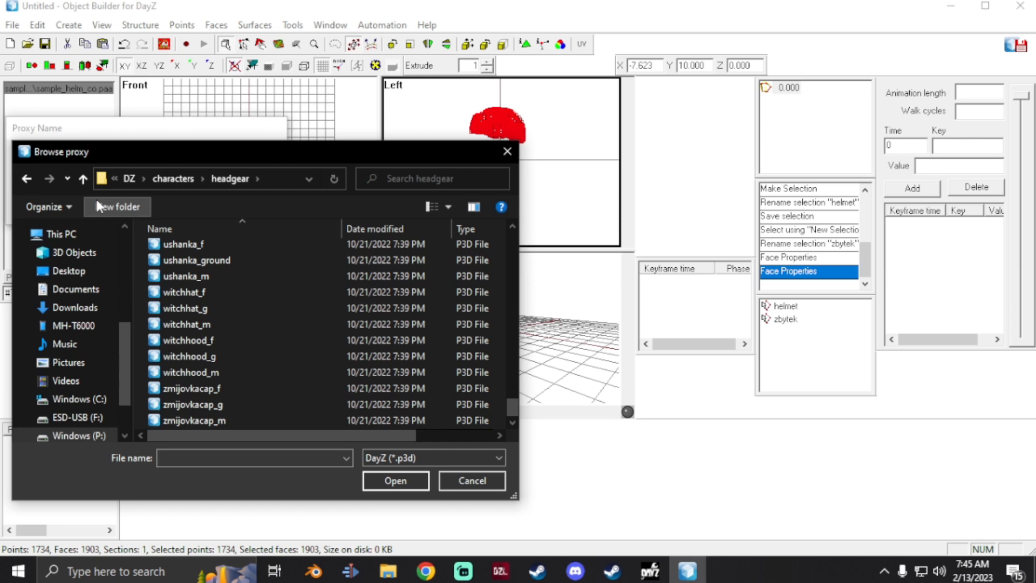
# - Create the proxy from the m_hassan model in DZ\characters\heads, leaving its ID automatic
pyautogui.click(83, 178)
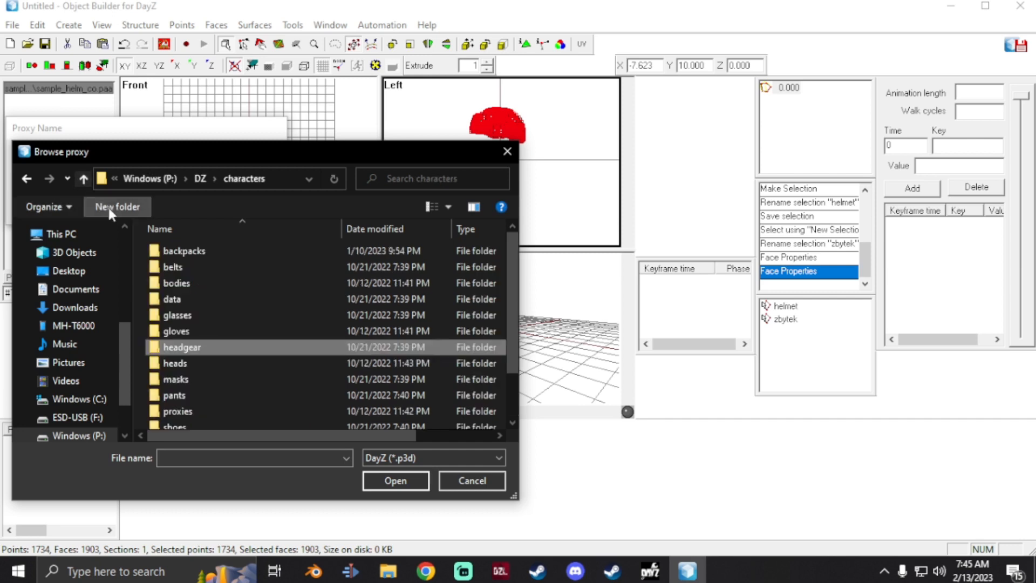
pyautogui.doubleClick(209, 365)
pyautogui.scroll(-6, 222, 329)
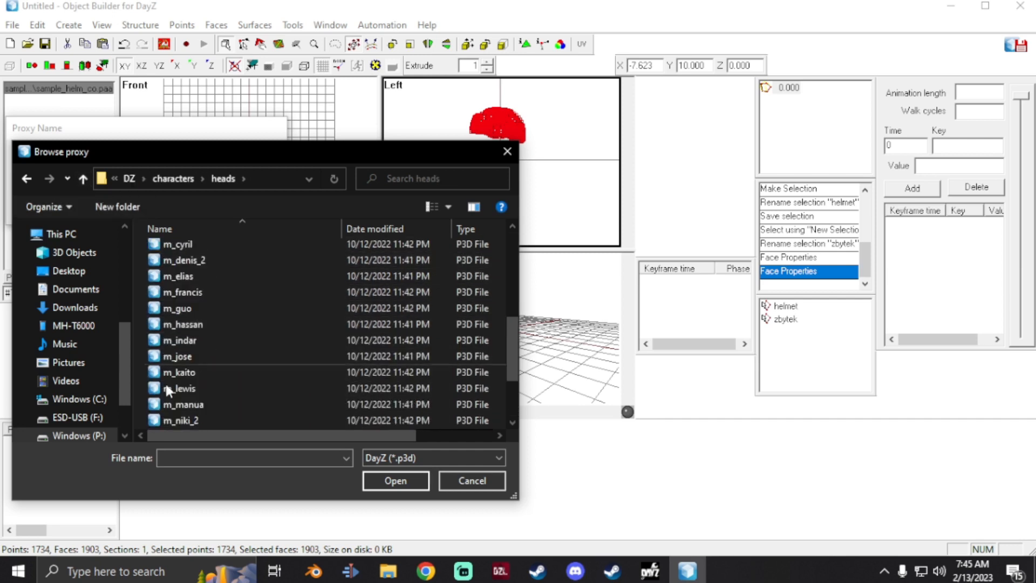
pyautogui.doubleClick(216, 325)
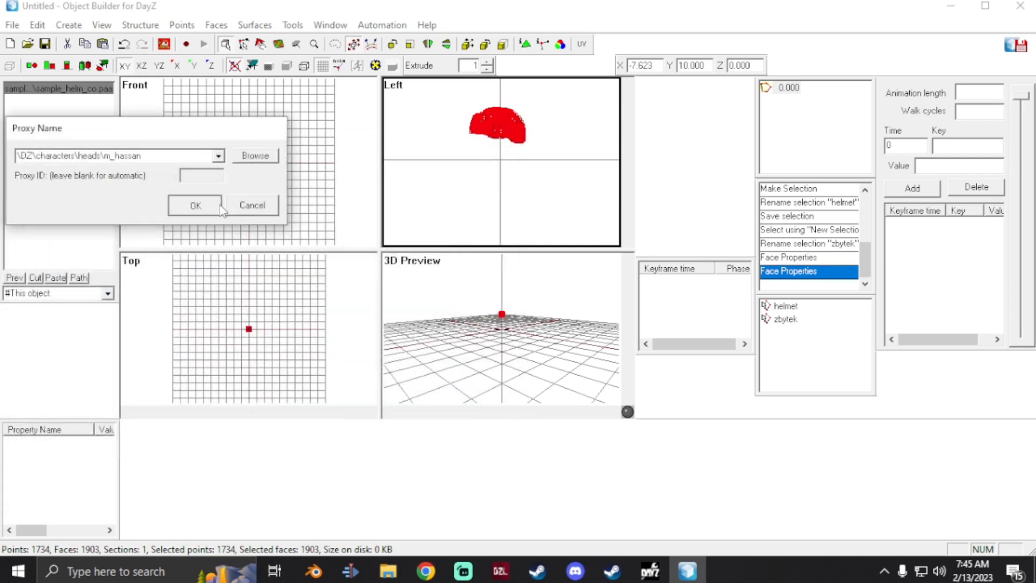
pyautogui.click(218, 206)
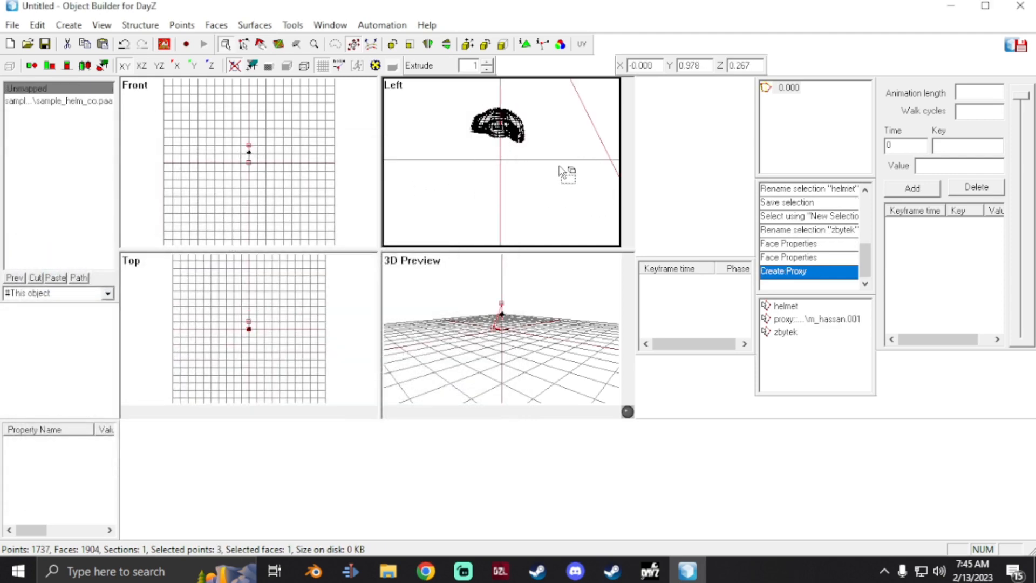
# - Select all of the helmet geometry and start the Buldozer preview of the model
pyautogui.scroll(-5, 562, 167)
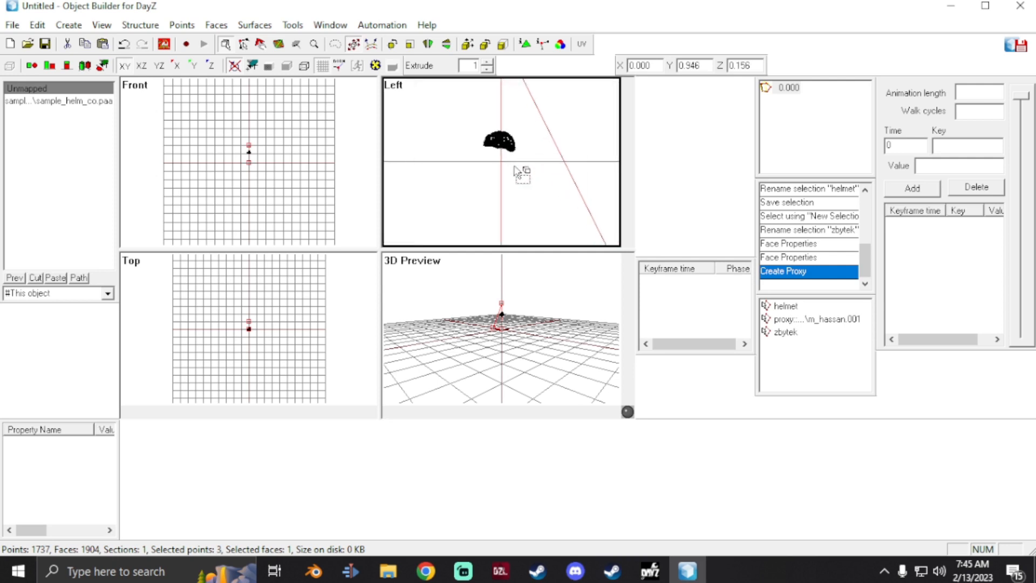
pyautogui.moveTo(441, 92); pyautogui.dragTo(563, 188)
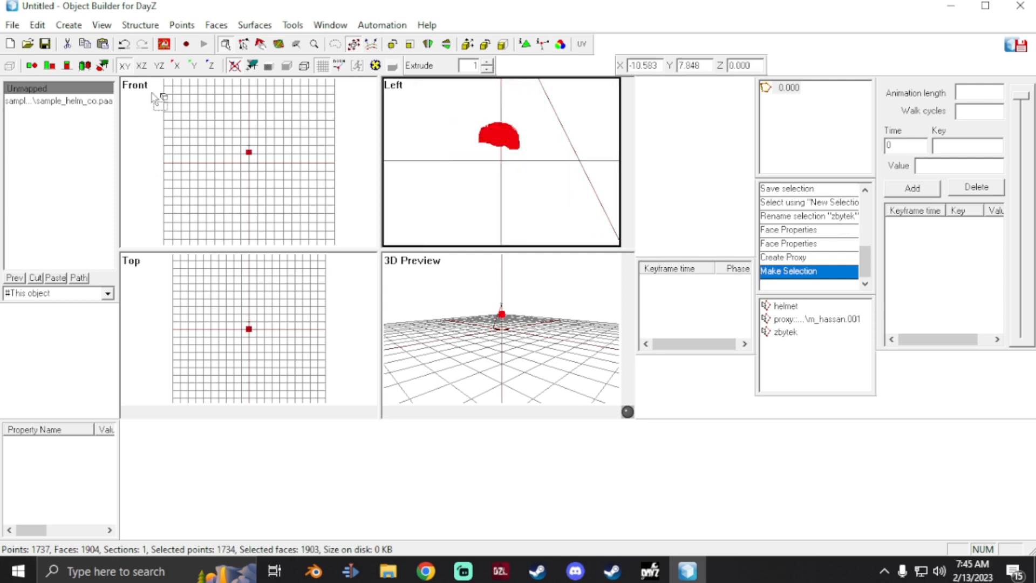
pyautogui.click(164, 44)
pyautogui.moveTo(213, 76)
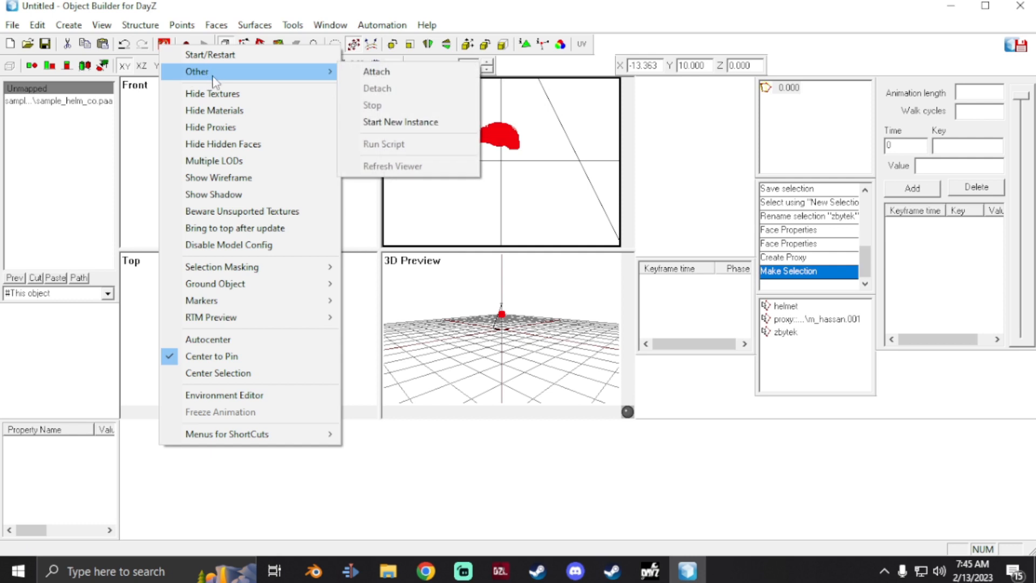
pyautogui.click(249, 59)
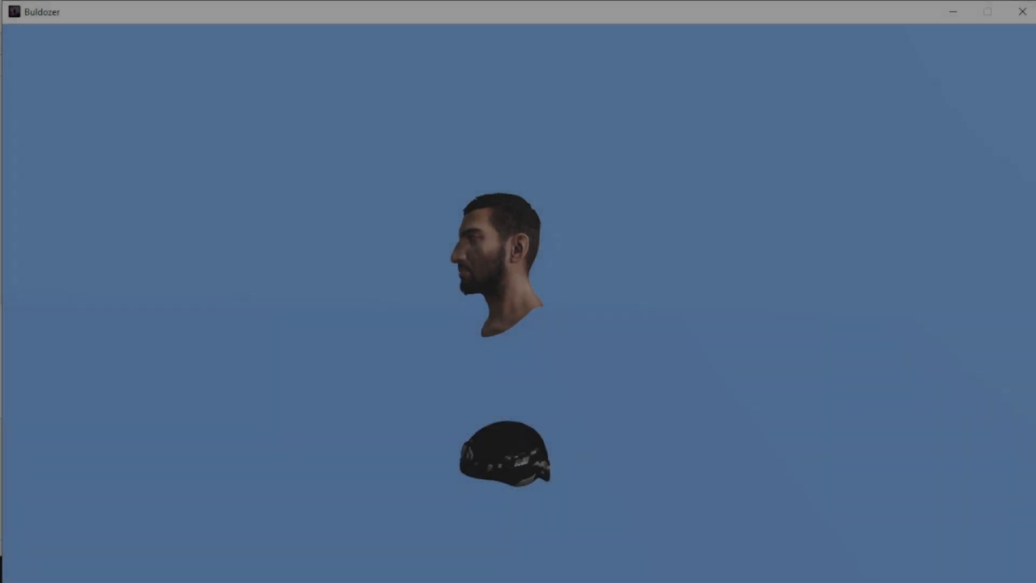
# - Examine the textured helmet up close in Buldozer, and return to Object Builder
pyautogui.press('z')
pyautogui.press('w')
pyautogui.press('s')
pyautogui.press('a')
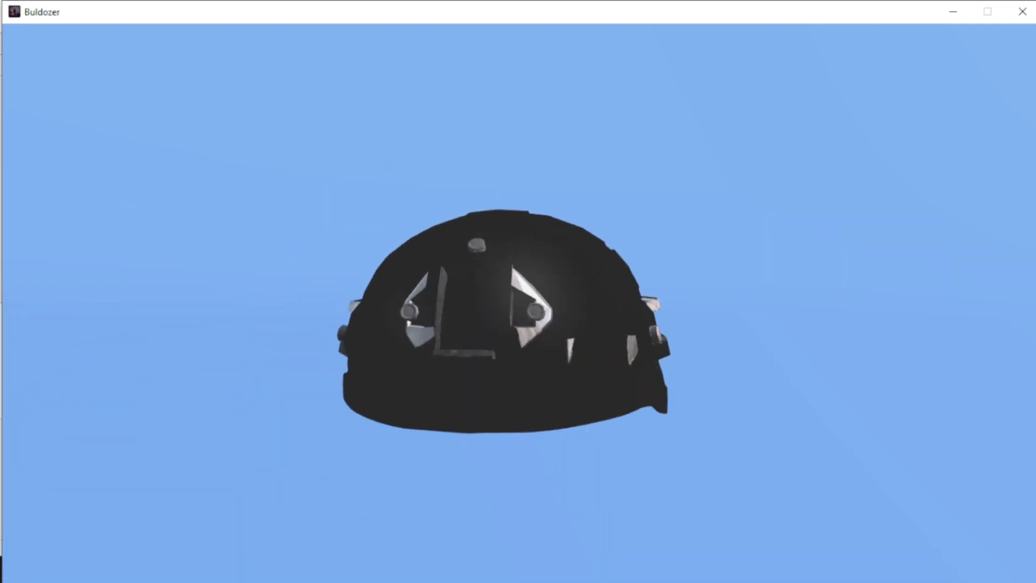
pyautogui.hotkey('alt', 'Tab')
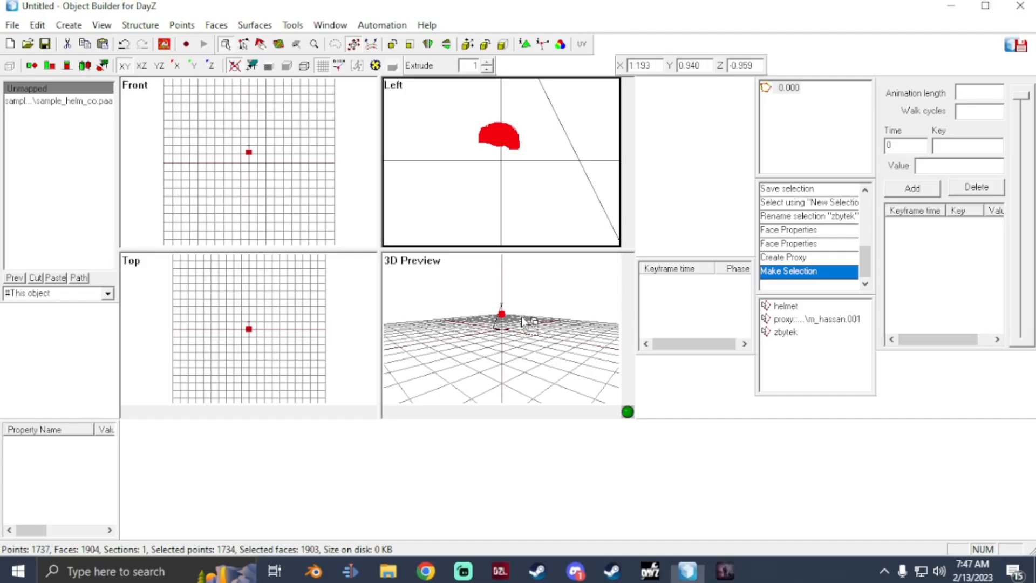
# - Launch Texture Viewer from DayZ Tools and load sample_helm_co.paa from P:\sample_helm\data into it
pyautogui.click(391, 572)
pyautogui.click(487, 246)
pyautogui.click(484, 242)
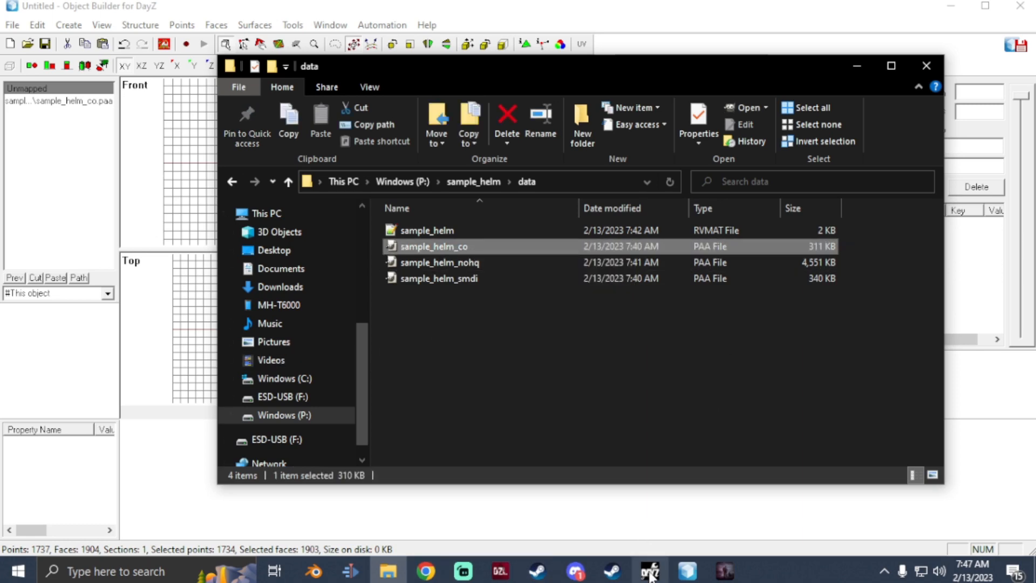
pyautogui.click(650, 572)
pyautogui.click(283, 259)
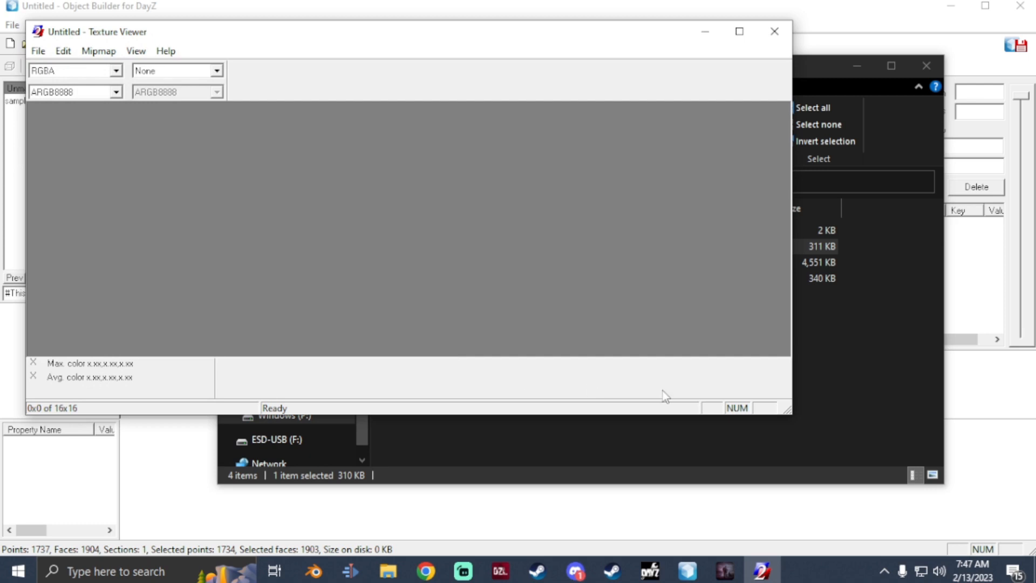
pyautogui.click(790, 354)
pyautogui.click(464, 247)
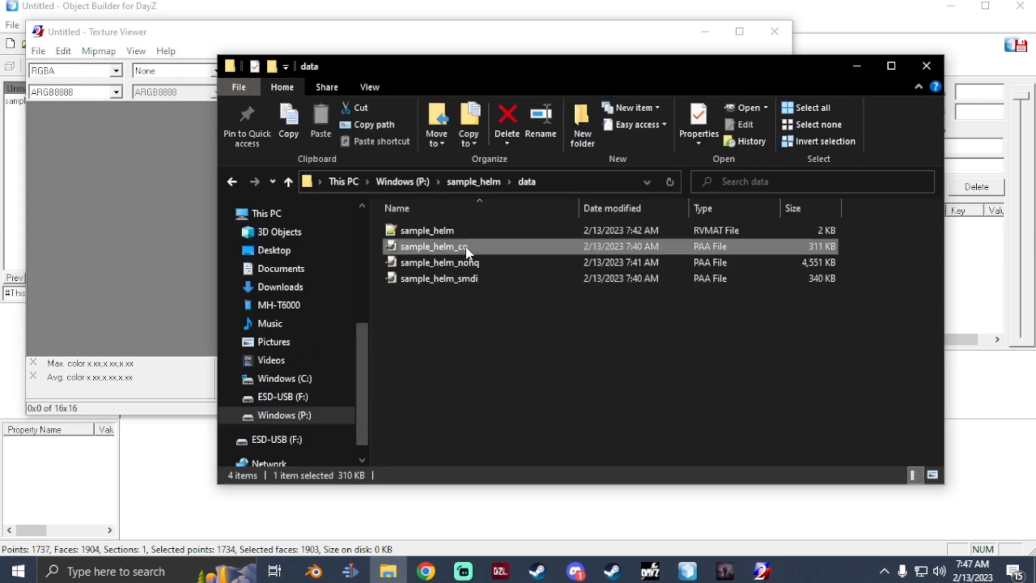
pyautogui.moveTo(472, 251); pyautogui.dragTo(160, 198)
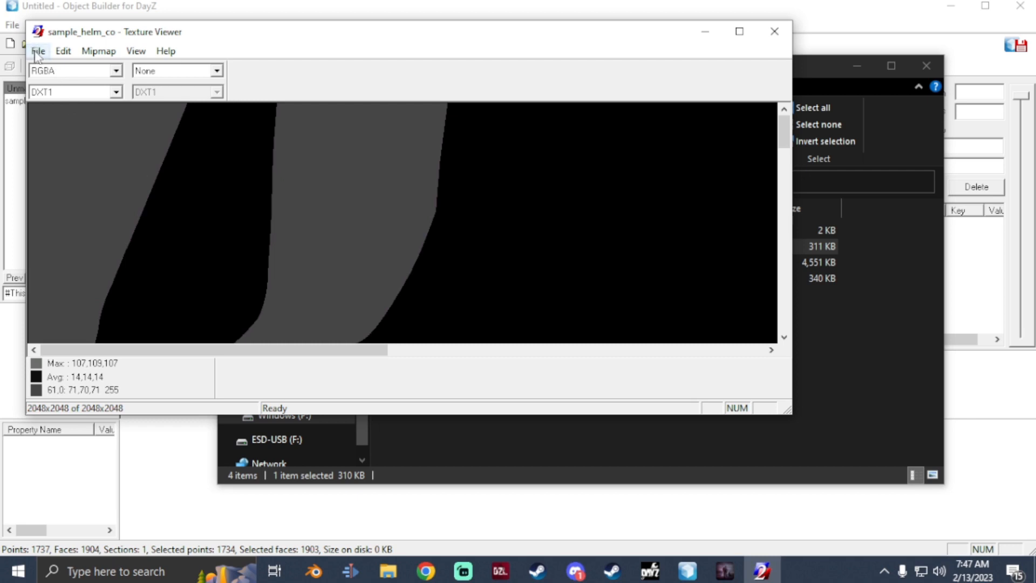
# - Save the open texture over sample_helm_smdi in the data folder, then close the texture and the folder window
pyautogui.click(38, 52)
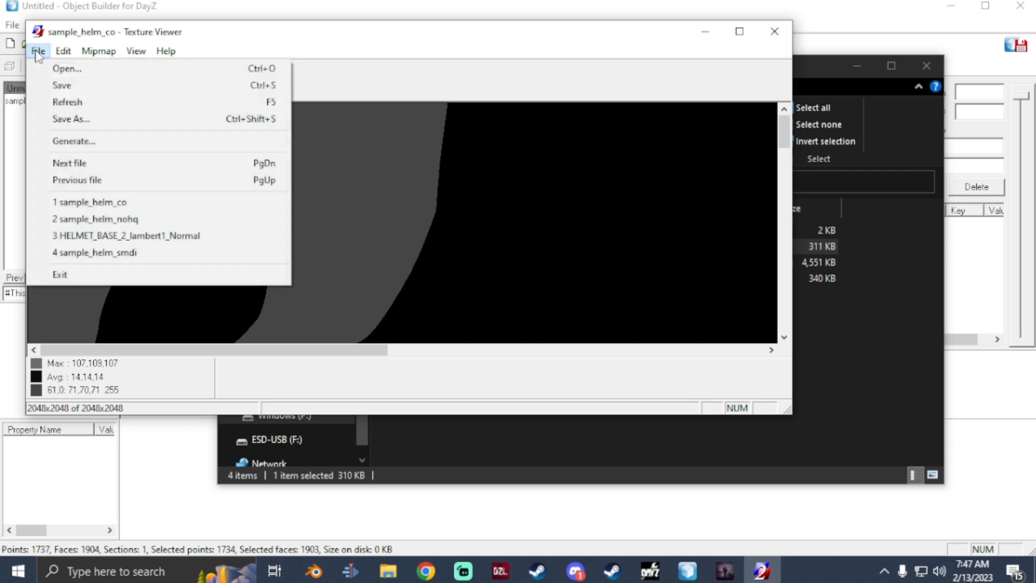
pyautogui.click(70, 119)
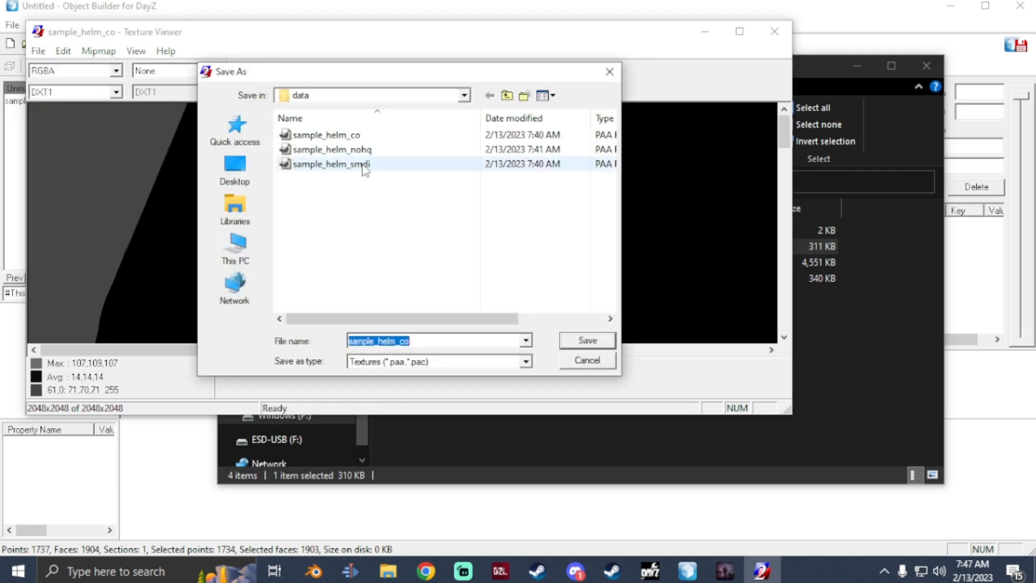
pyautogui.click(365, 168)
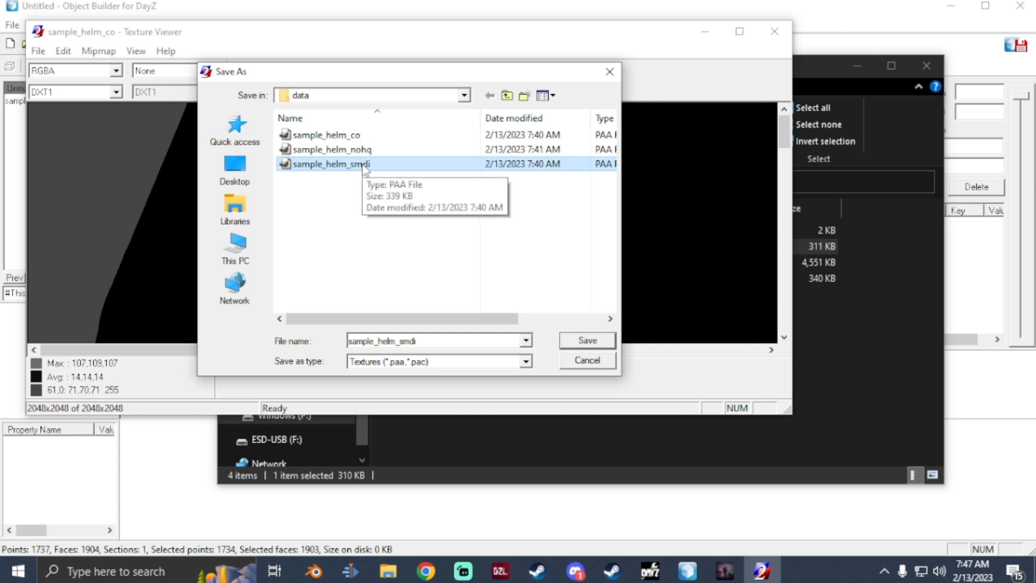
pyautogui.click(585, 342)
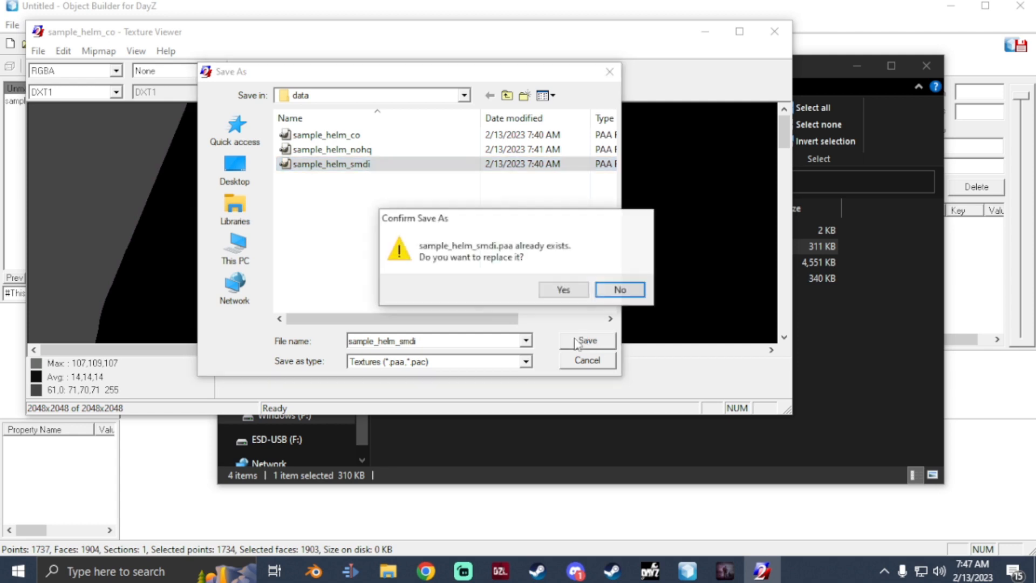
pyautogui.click(561, 290)
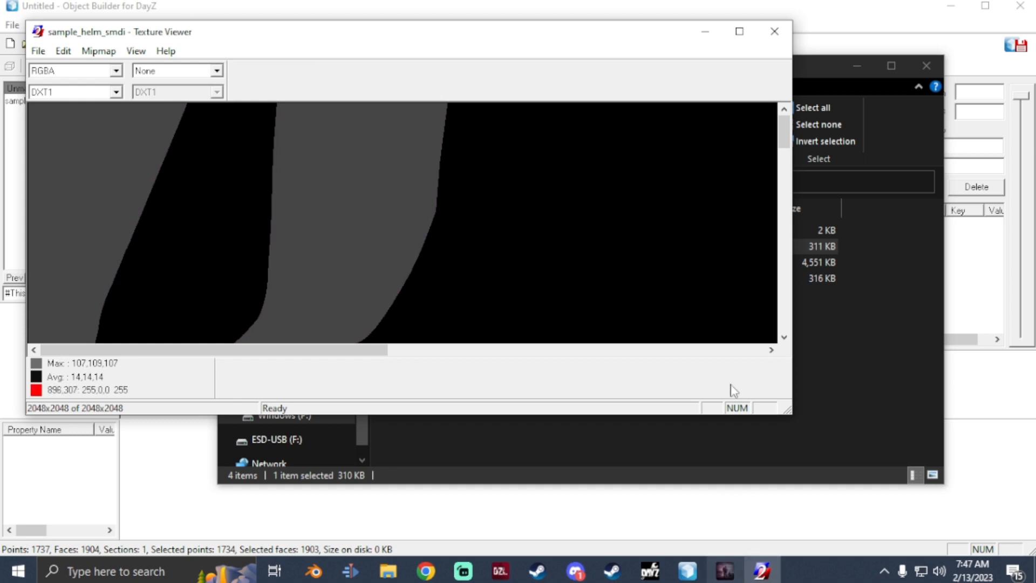
pyautogui.click(774, 32)
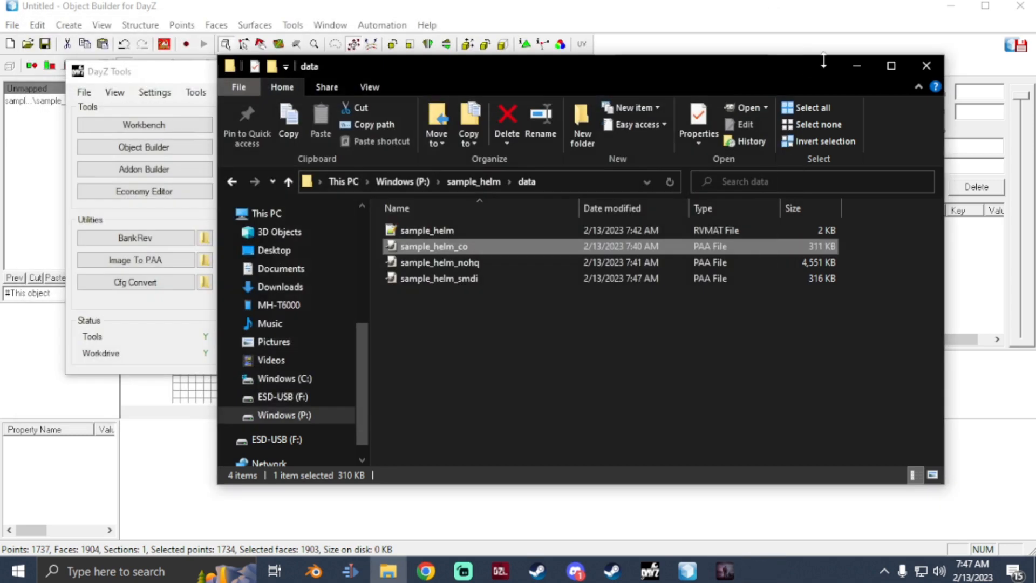
pyautogui.click(923, 67)
# - Examine the helmet's surface from several sides in Buldozer with the replaced smdi texture, and return to Object Builder
pyautogui.click(684, 567)
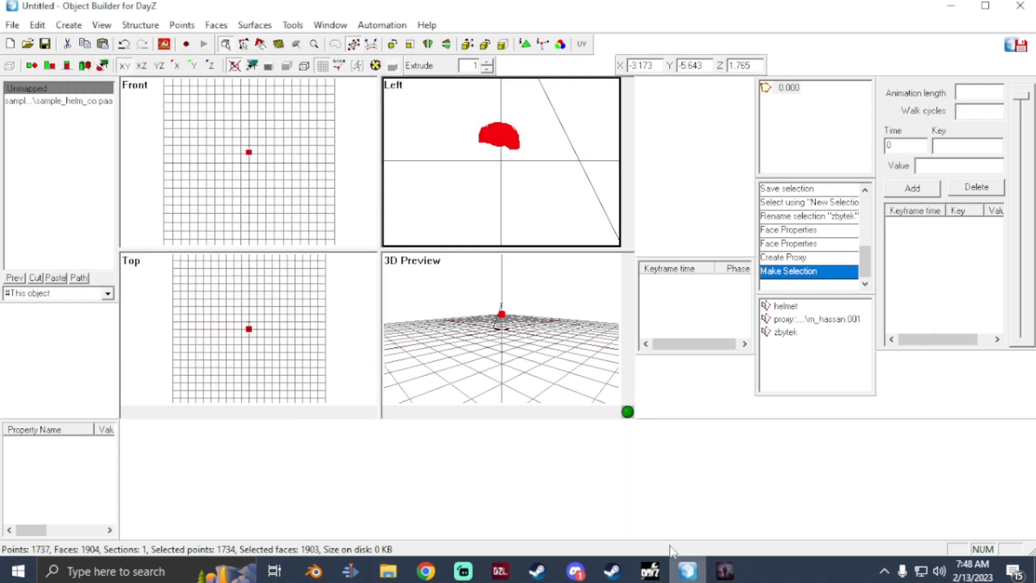
pyautogui.click(723, 571)
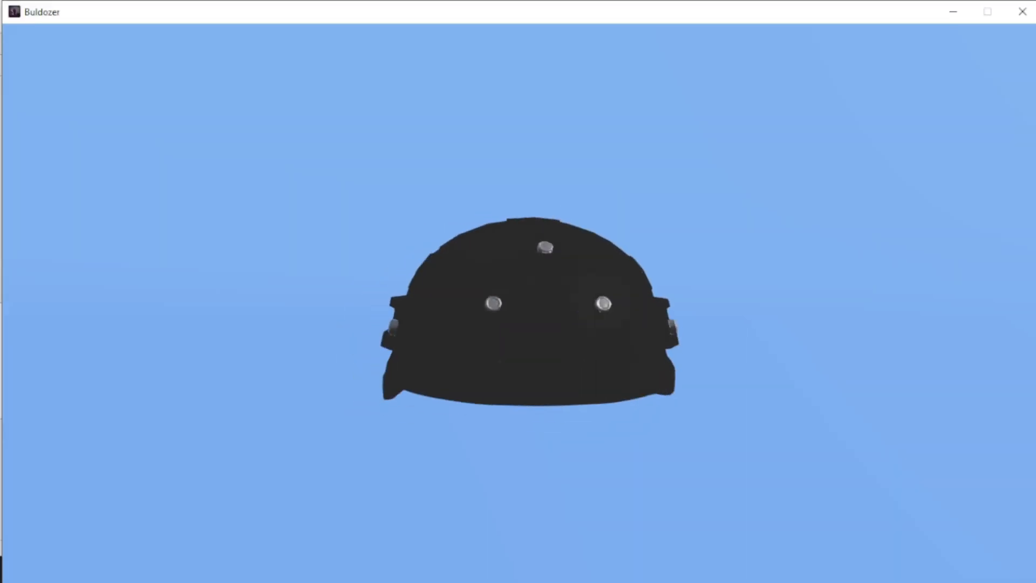
pyautogui.scroll(3, 634, 334)
pyautogui.scroll(-3, 518, 323)
pyautogui.scroll(3, 518, 323)
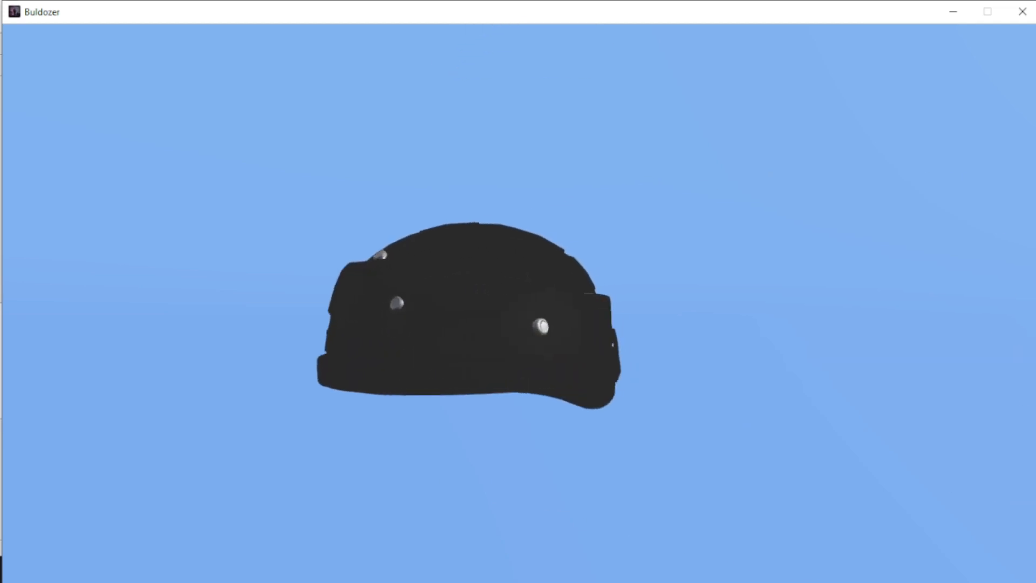
pyautogui.scroll(-3, 441, 321)
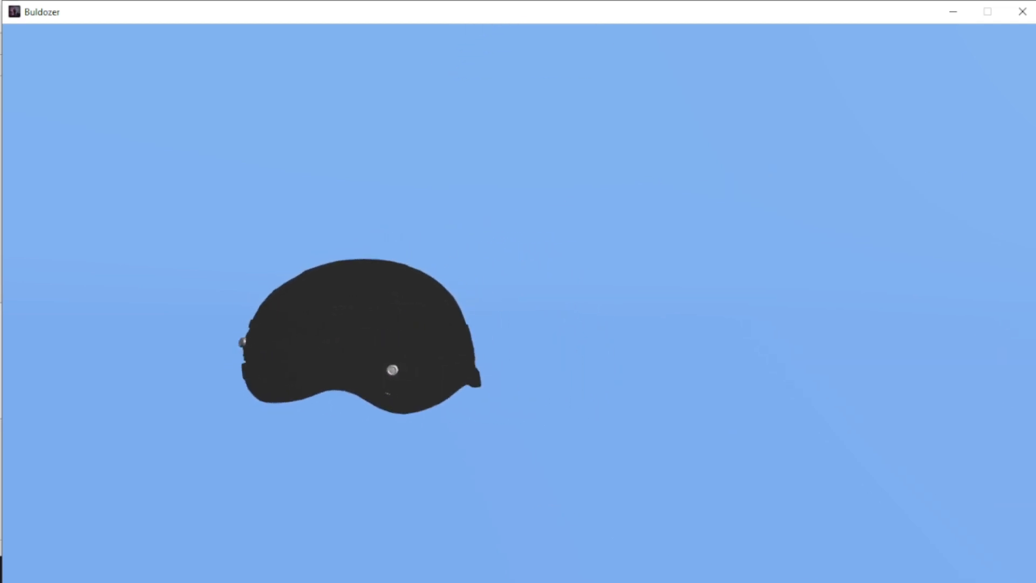
pyautogui.scroll(3, 394, 334)
pyautogui.scroll(-2, 464, 324)
pyautogui.scroll(1, 501, 310)
pyautogui.scroll(2, 501, 311)
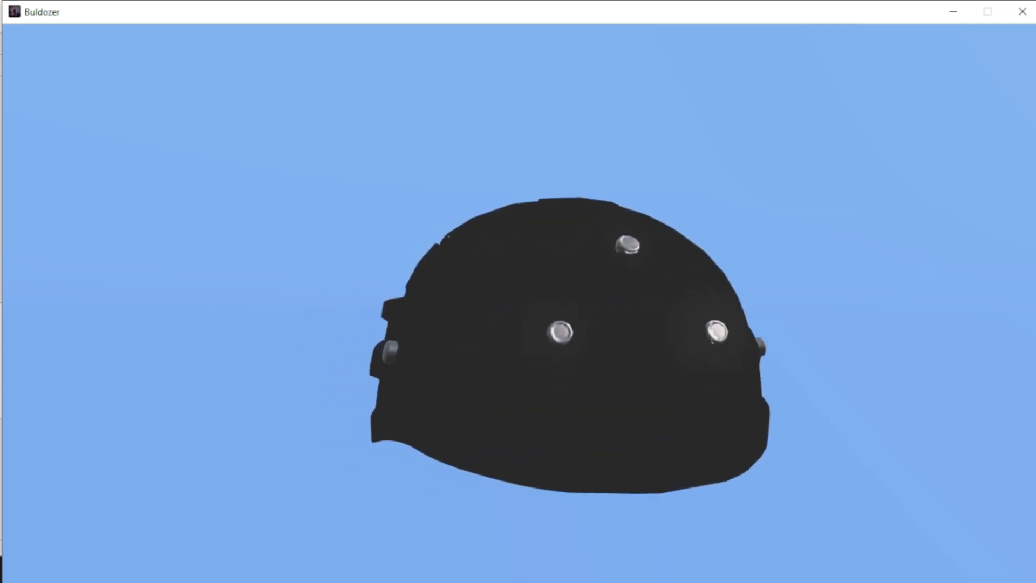
pyautogui.scroll(-3, 707, 337)
pyautogui.scroll(1, 561, 318)
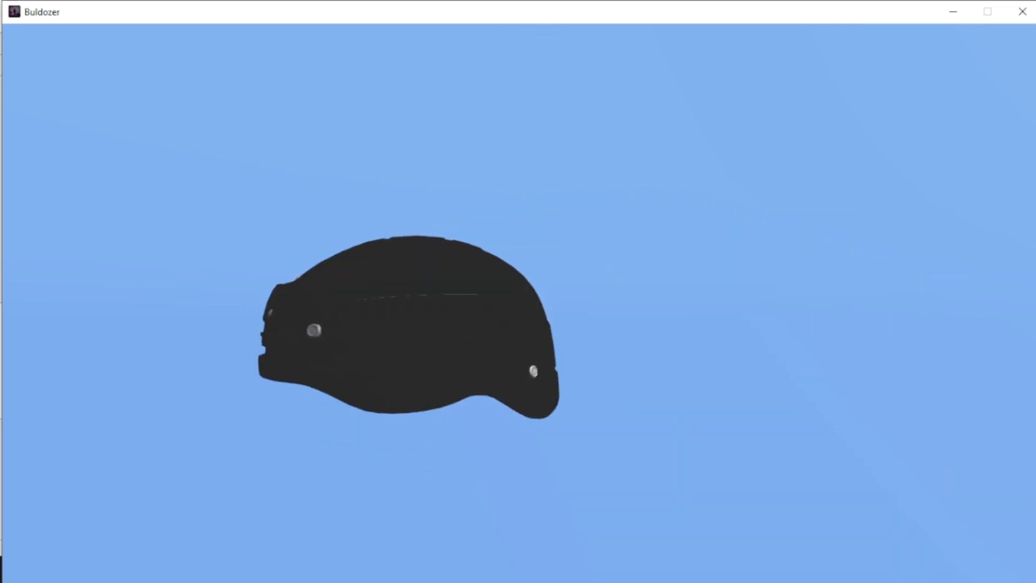
pyautogui.hotkey('alt', 'Tab')
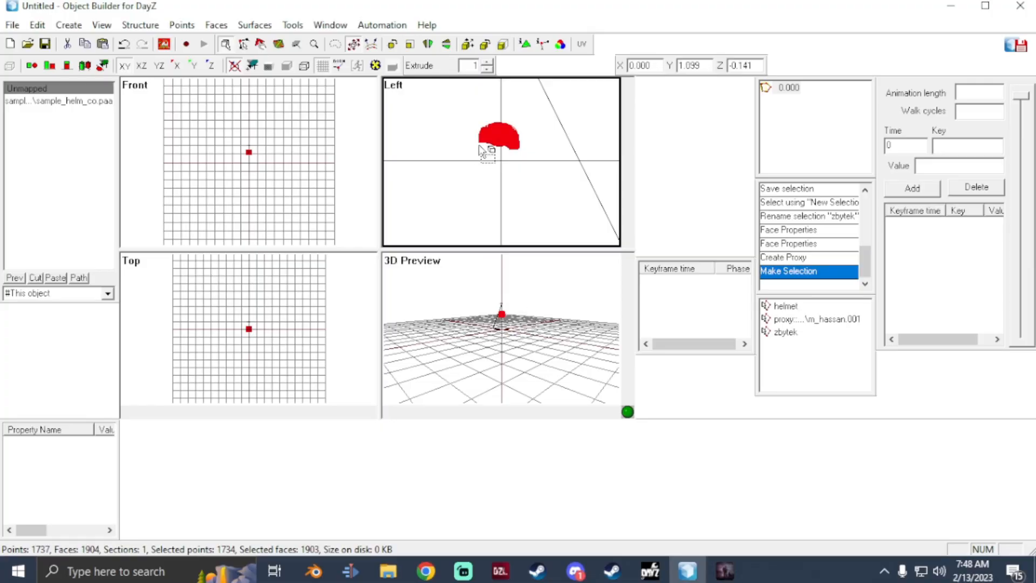
# - Examine the helmet's position below the head proxy and its inner side from underneath in Buldozer
pyautogui.scroll(2, 504, 152)
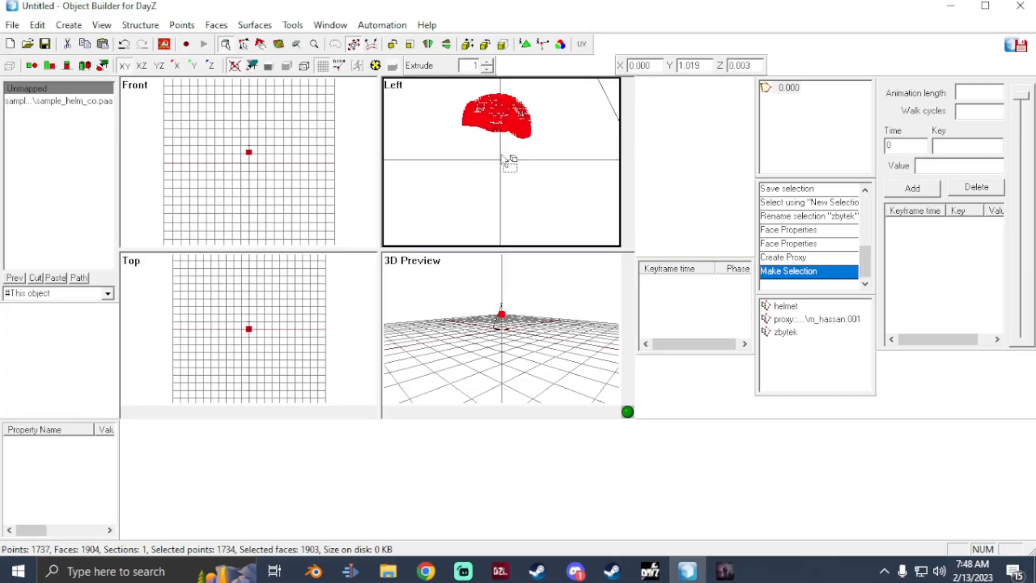
pyautogui.scroll(-2, 534, 147)
pyautogui.moveTo(531, 148)
pyautogui.mouseDown(button='middle')
pyautogui.moveTo(534, 300)
pyautogui.moveTo(513, 259)
pyautogui.moveTo(531, 148)
pyautogui.moveTo(540, 162)
pyautogui.moveTo(533, 151)
pyautogui.mouseUp(button='middle')
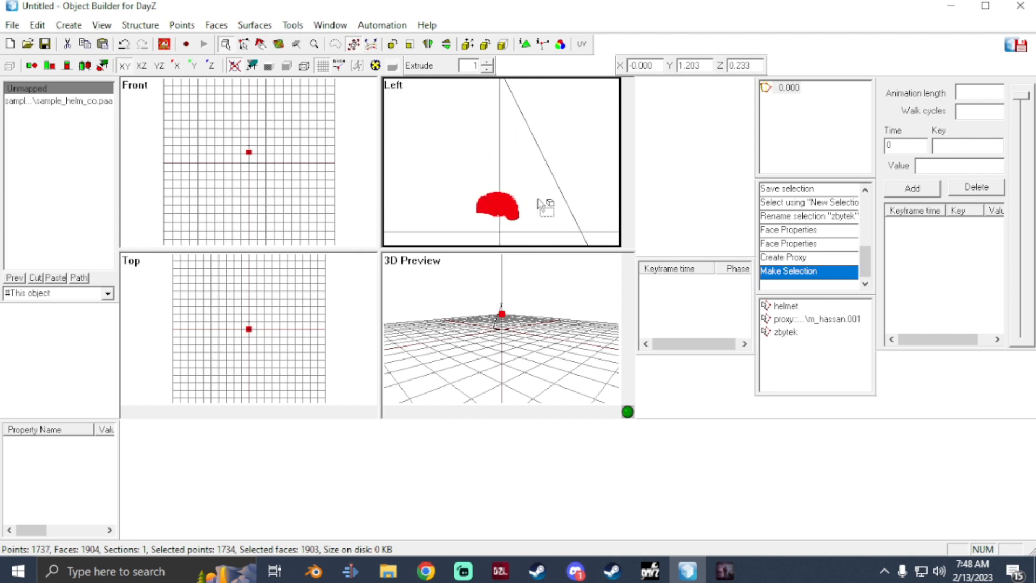
pyautogui.hotkey('alt', 'Tab')
pyautogui.scroll(-5, 487, 318)
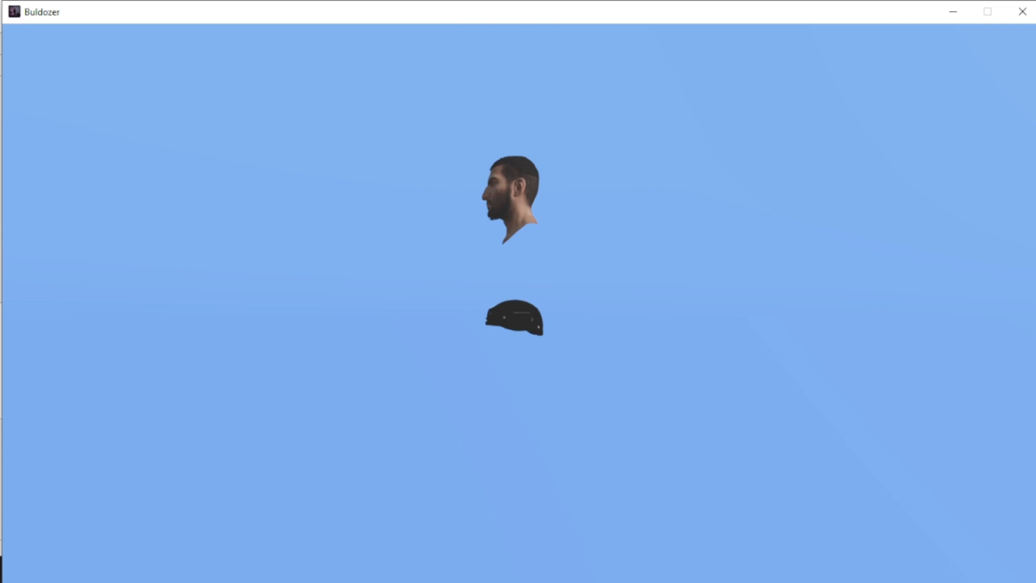
pyautogui.scroll(1, 486, 318)
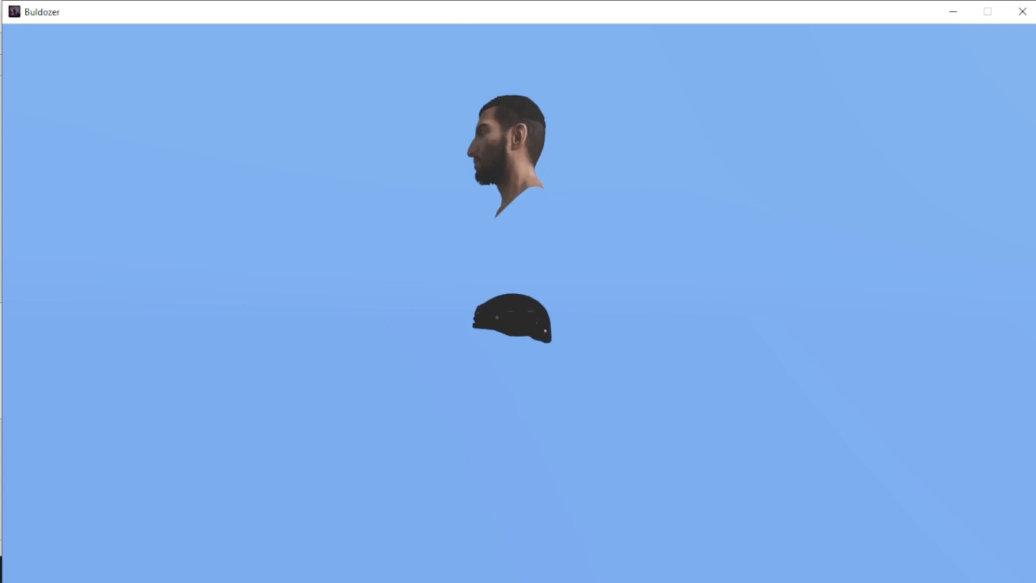
pyautogui.press('z')
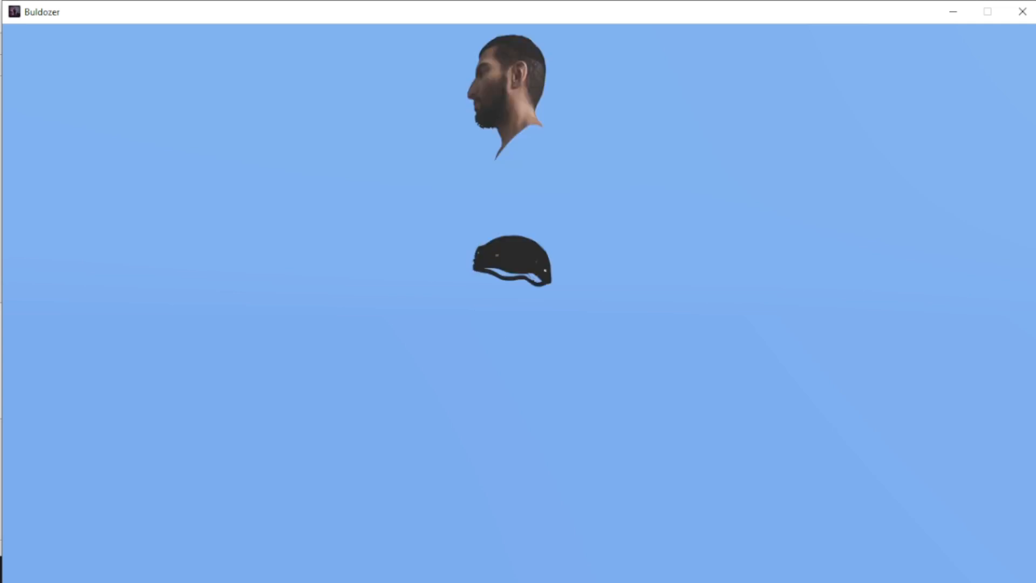
pyautogui.press('q')
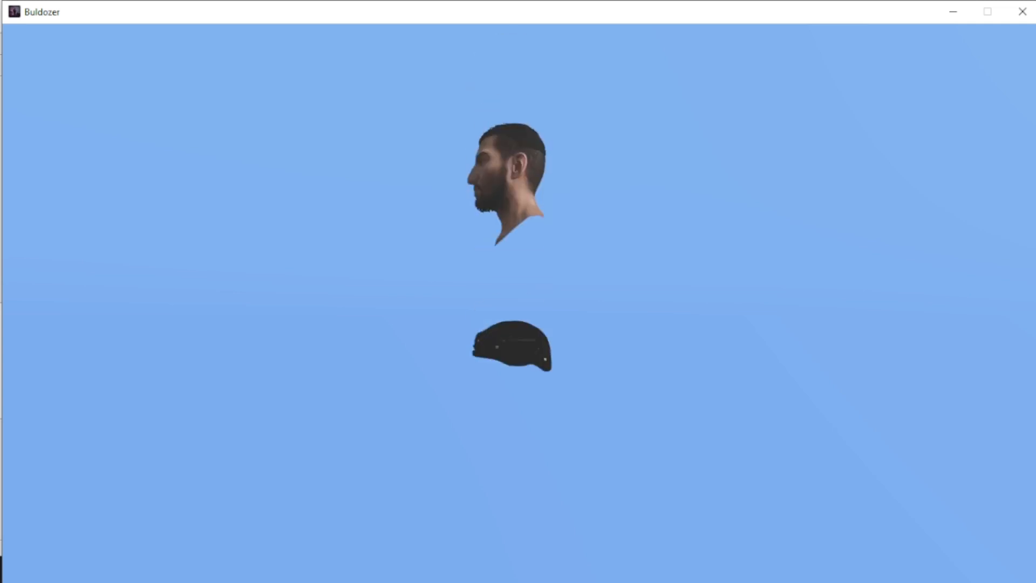
pyautogui.scroll(-3, 596, 286)
pyautogui.press('z')
pyautogui.press('q')
pyautogui.scroll(4, 558, 232)
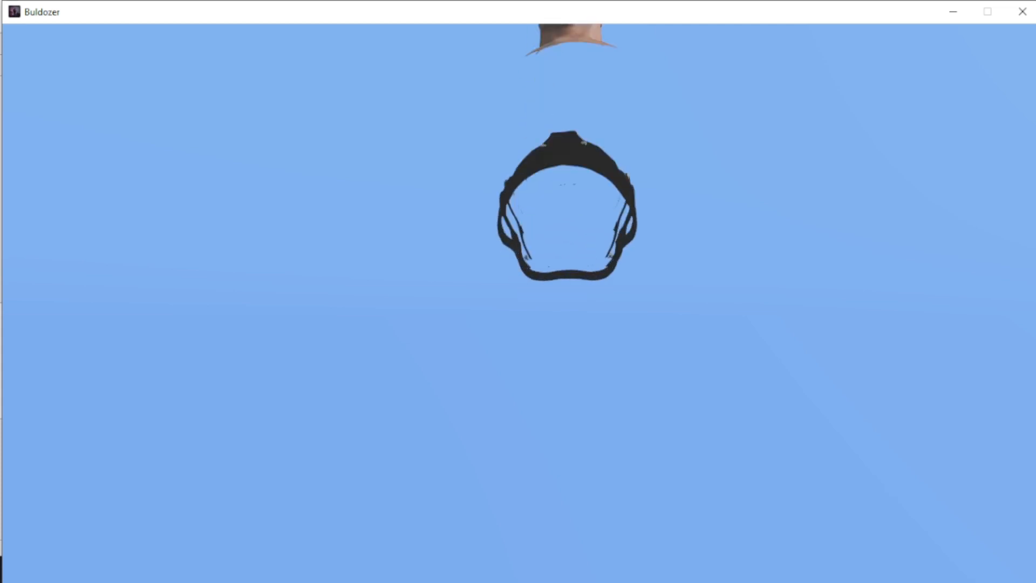
pyautogui.scroll(-3, 566, 216)
pyautogui.press('q')
pyautogui.press('d')
pyautogui.scroll(-2, 504, 302)
pyautogui.press('a')
pyautogui.press('z')
pyautogui.scroll(3, 488, 291)
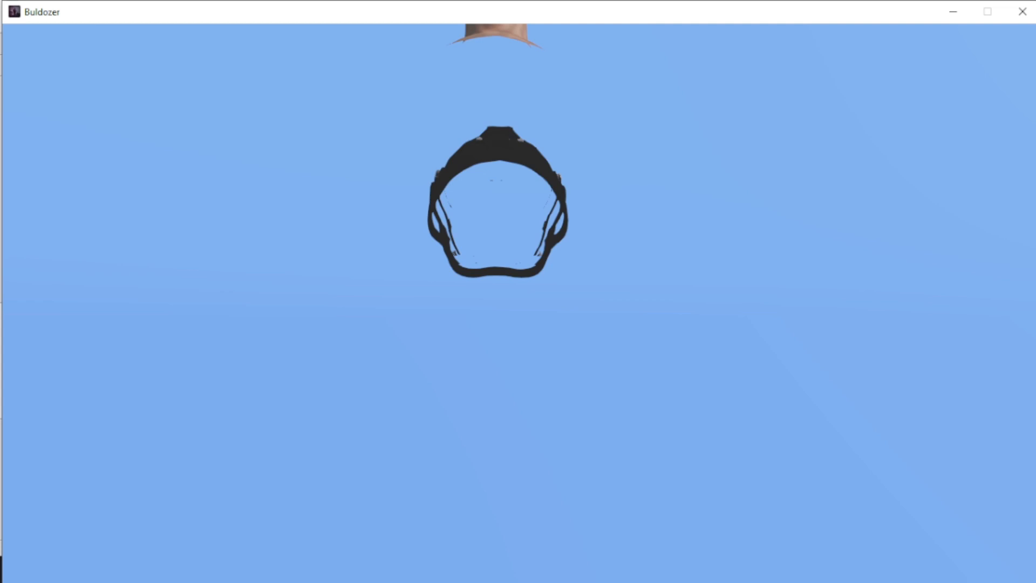
pyautogui.hotkey('alt', 'Tab')
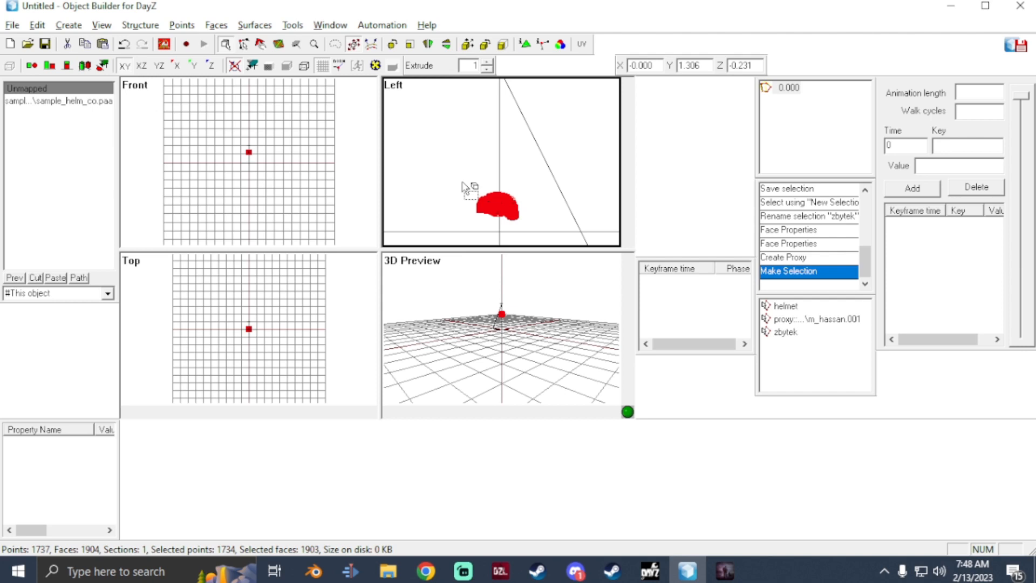
# - Make the helmet double-sided by copying its geometry, reversing the original's faces and pasting the copy in place
pyautogui.click(37, 25)
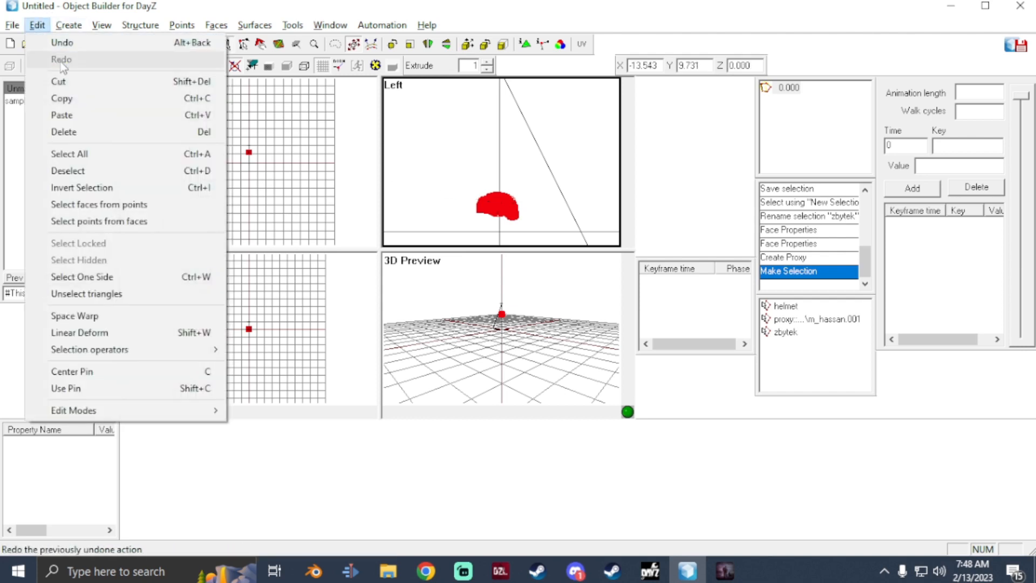
pyautogui.click(81, 97)
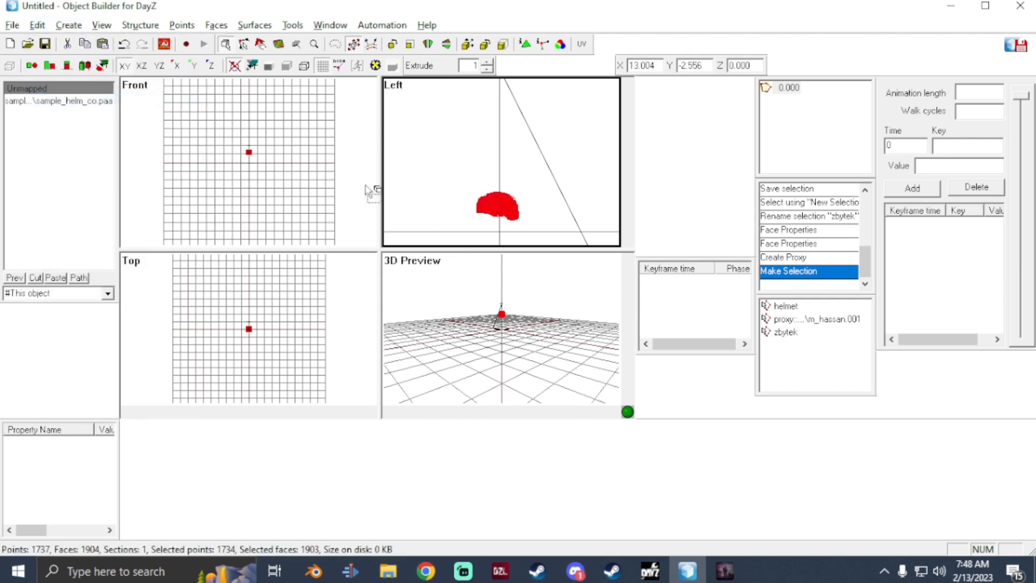
pyautogui.press('w')
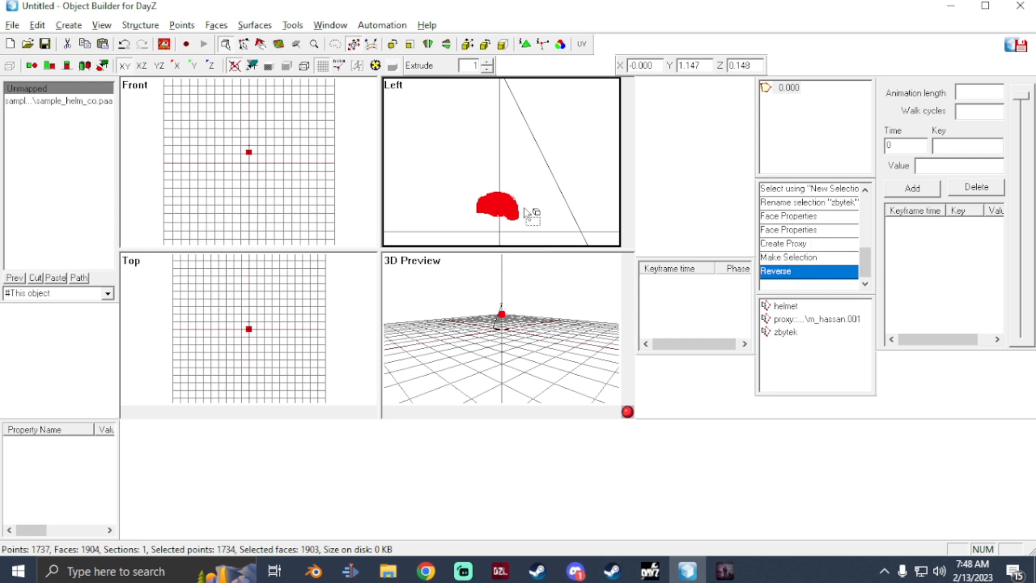
pyautogui.click(43, 25)
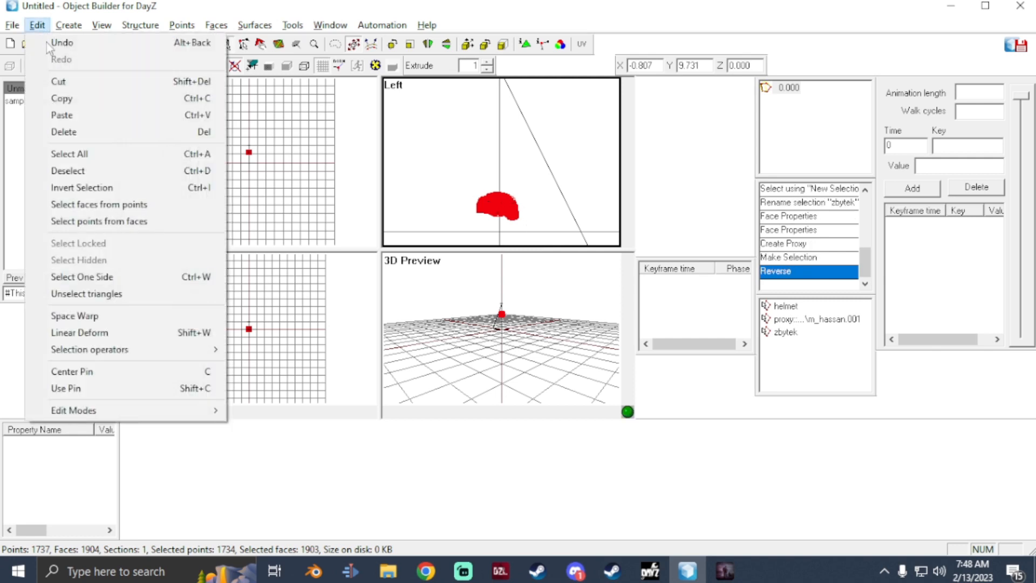
pyautogui.click(67, 112)
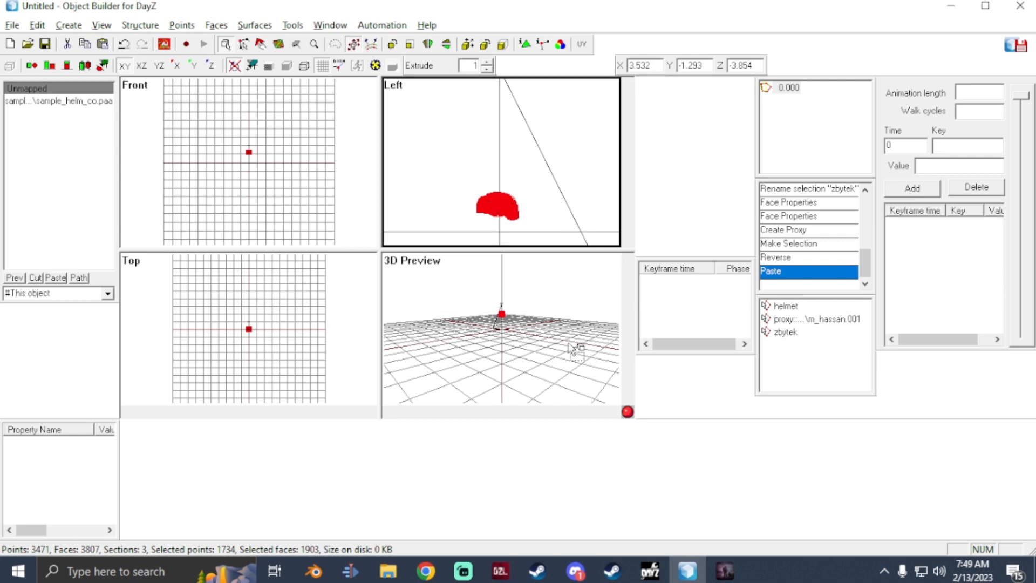
# - Select both helmet shells and move them up onto the head proxy, checking the fit in Buldozer
pyautogui.moveTo(445, 171); pyautogui.dragTo(524, 233)
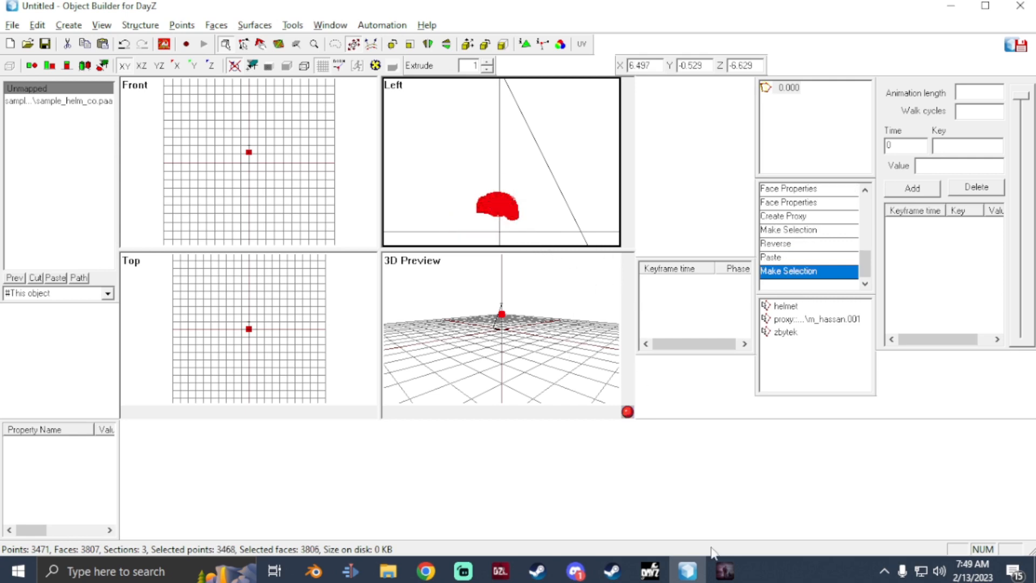
pyautogui.click(725, 571)
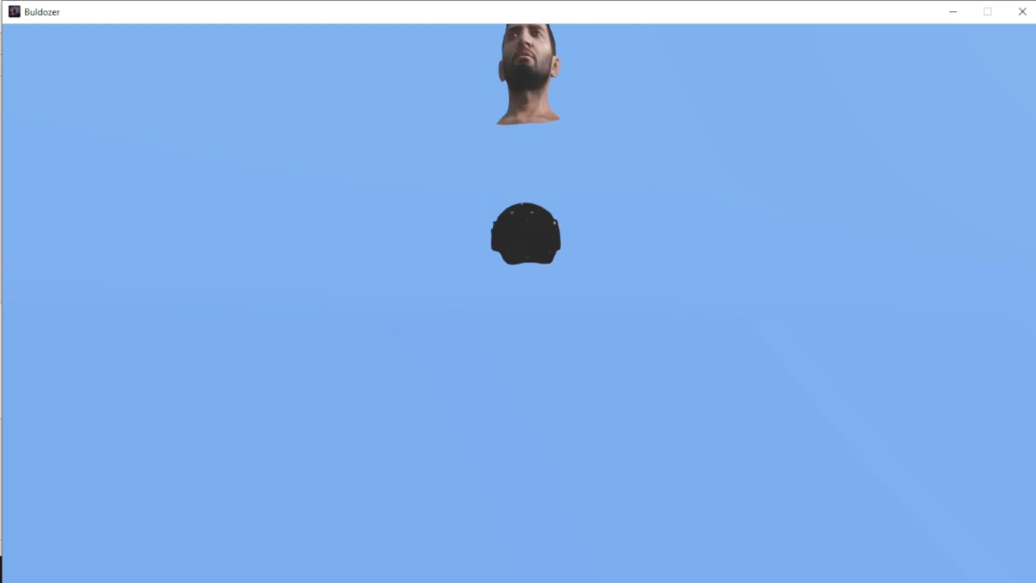
pyautogui.hotkey('alt', 'Tab')
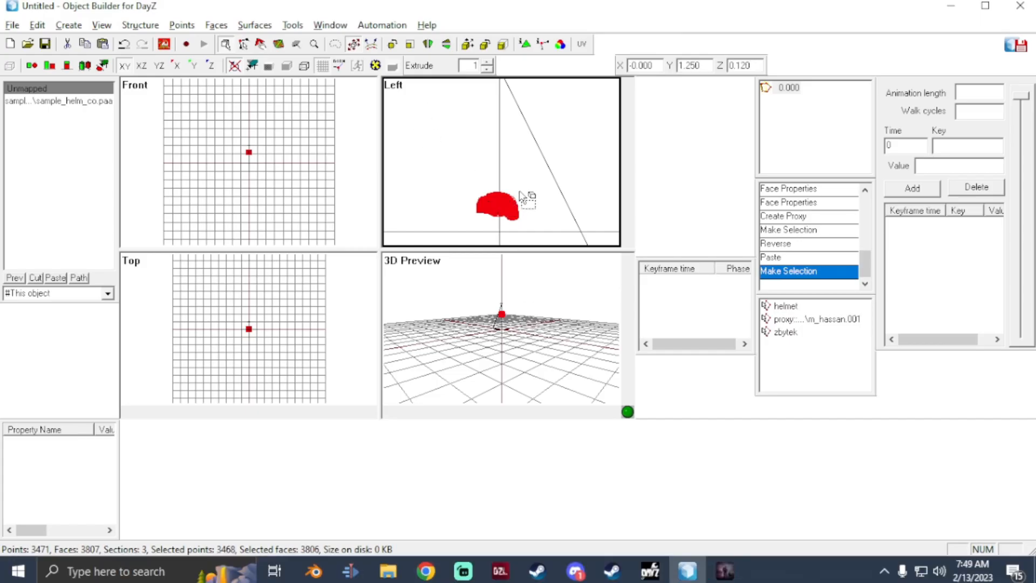
pyautogui.moveTo(518, 189); pyautogui.dragTo(521, 102)
pyautogui.hotkey('alt', 'Tab')
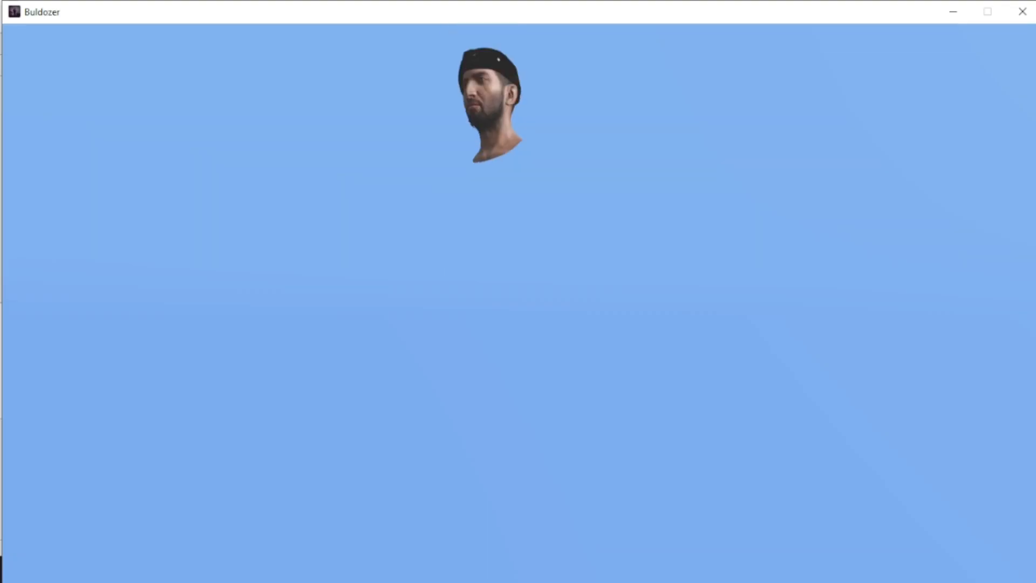
pyautogui.scroll(2, 486, 275)
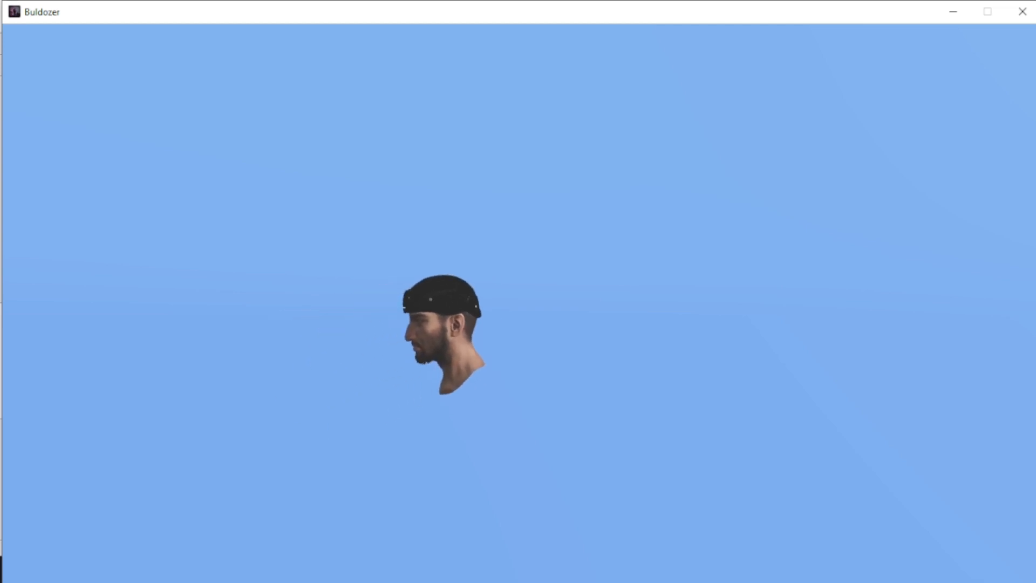
pyautogui.scroll(4, 539, 324)
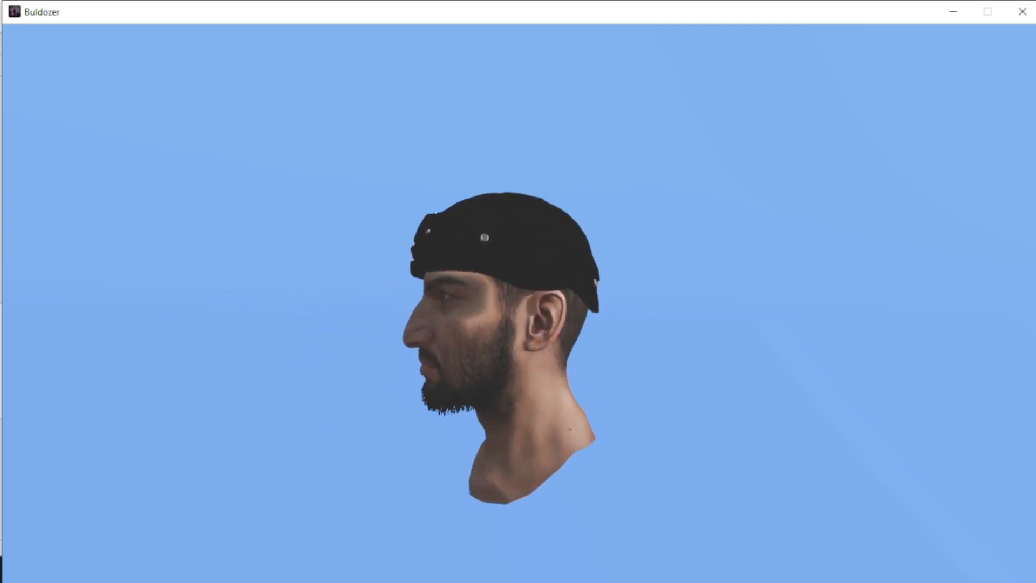
# - Scale the selected helmet up slightly to fit around the head, and check the result in Buldozer
pyautogui.hotkey('alt', 'Tab')
pyautogui.moveTo(488, 186); pyautogui.dragTo(481, 176, button='right')
pyautogui.hotkey('alt', 'Tab')
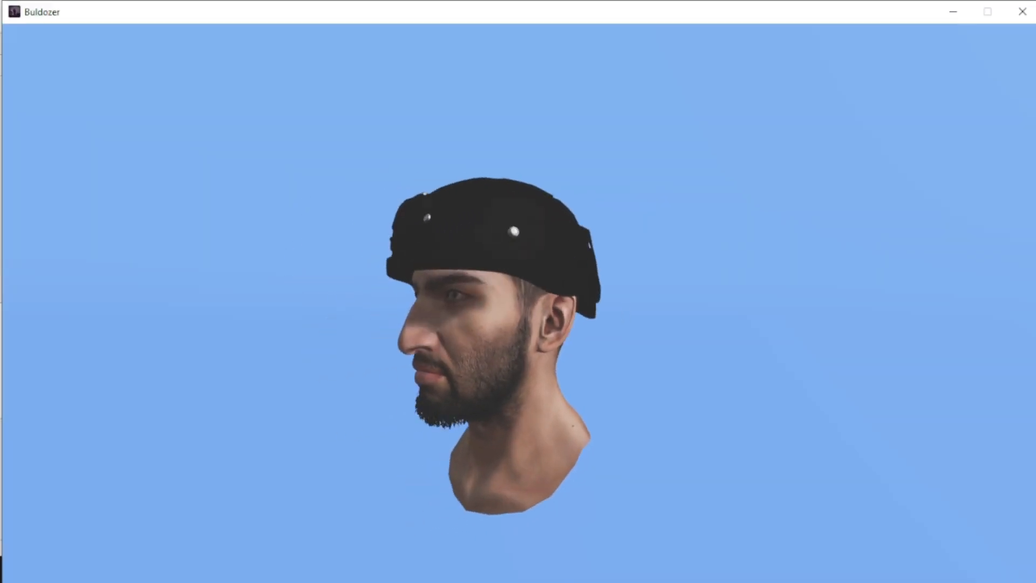
pyautogui.hotkey('alt', 'Tab')
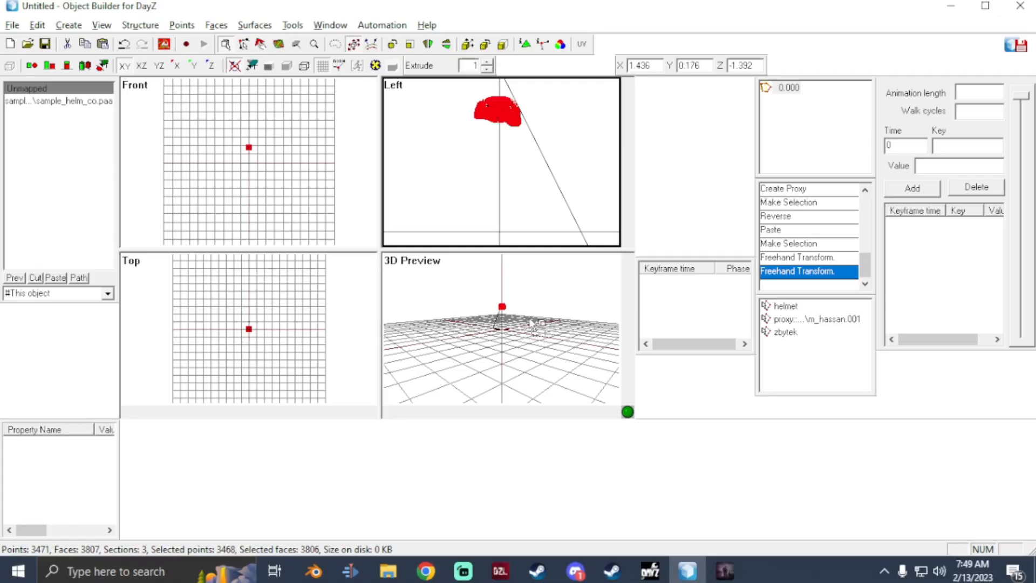
# - Rotate the selected helmet slightly in the side view and check its tilt on the head in Buldozer
pyautogui.moveTo(513, 198); pyautogui.dragTo(511, 201, button='right')
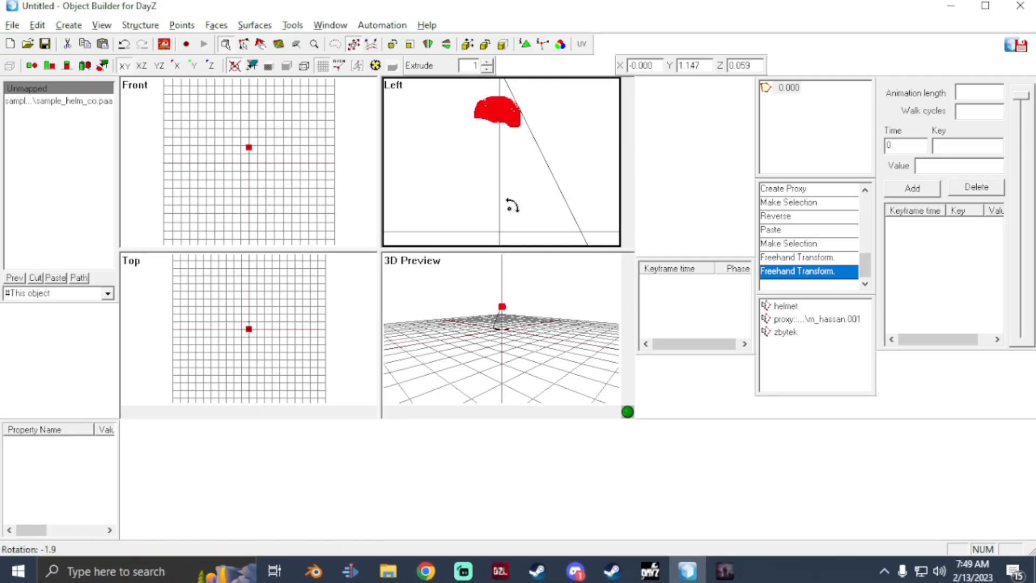
pyautogui.moveTo(510, 207); pyautogui.dragTo(513, 215, button='right')
pyautogui.hotkey('alt', 'Tab')
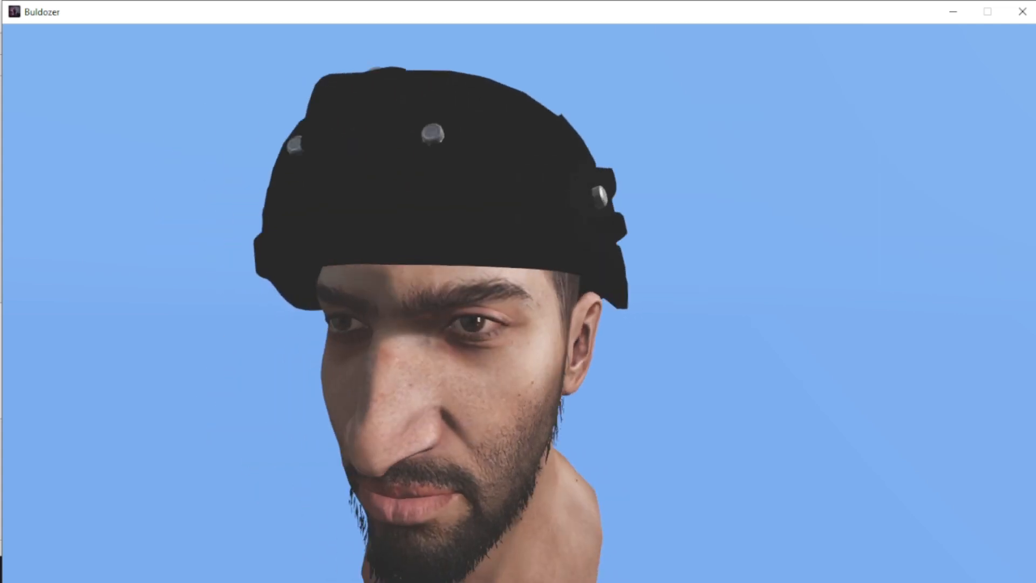
pyautogui.hotkey('alt', 'Tab')
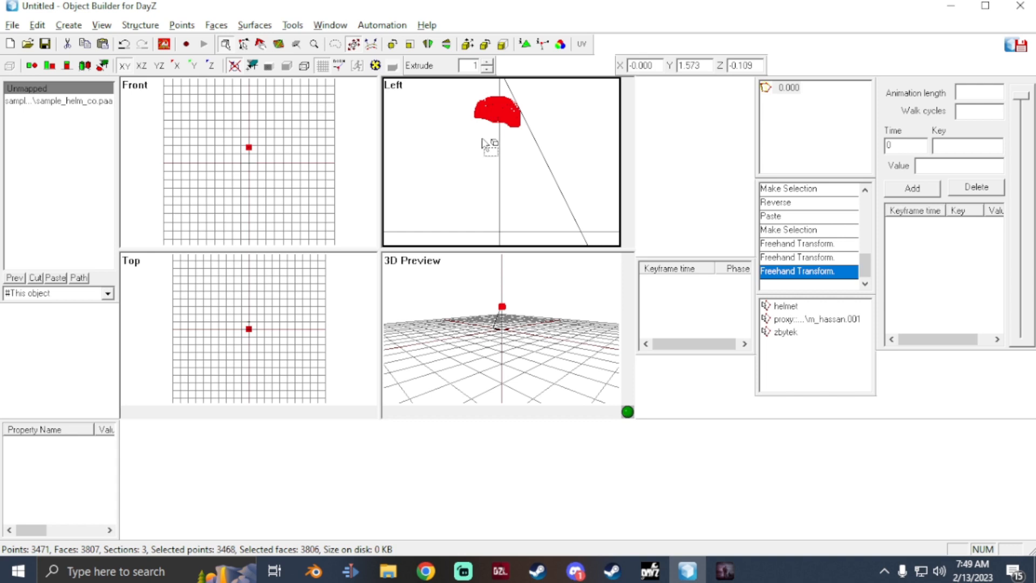
# - Nudge the selected helmet in small adjustments in the side view and check how it sits on the head in Buldozer
pyautogui.scroll(6, 283, 372)
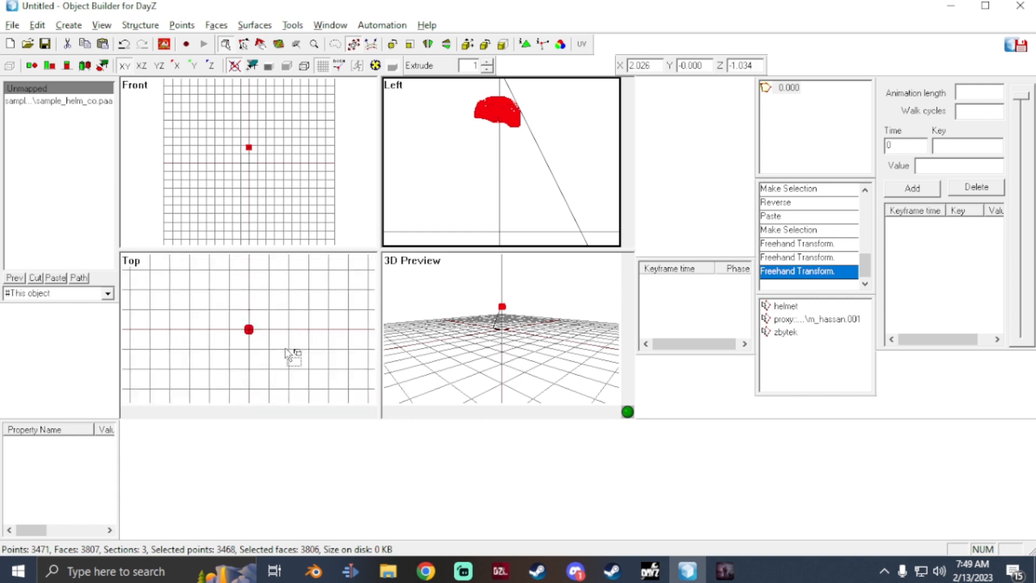
pyautogui.scroll(3, 291, 175)
pyautogui.scroll(3, 302, 175)
pyautogui.scroll(-1, 335, 174)
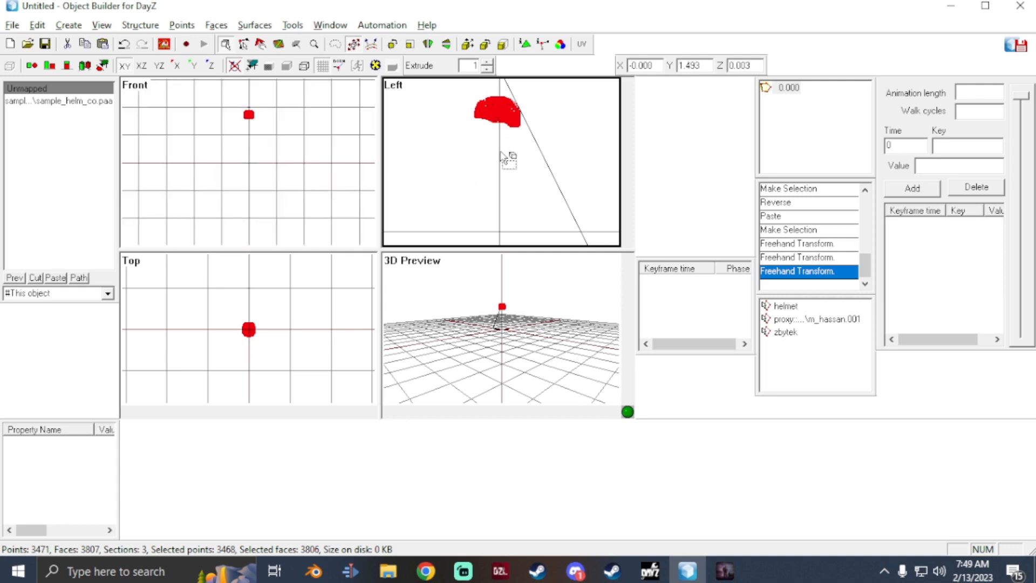
pyautogui.moveTo(495, 157)
pyautogui.mouseDown()
pyautogui.moveTo(490, 149)
pyautogui.moveTo(512, 183)
pyautogui.moveTo(485, 157)
pyautogui.moveTo(513, 185)
pyautogui.moveTo(474, 153)
pyautogui.mouseUp()
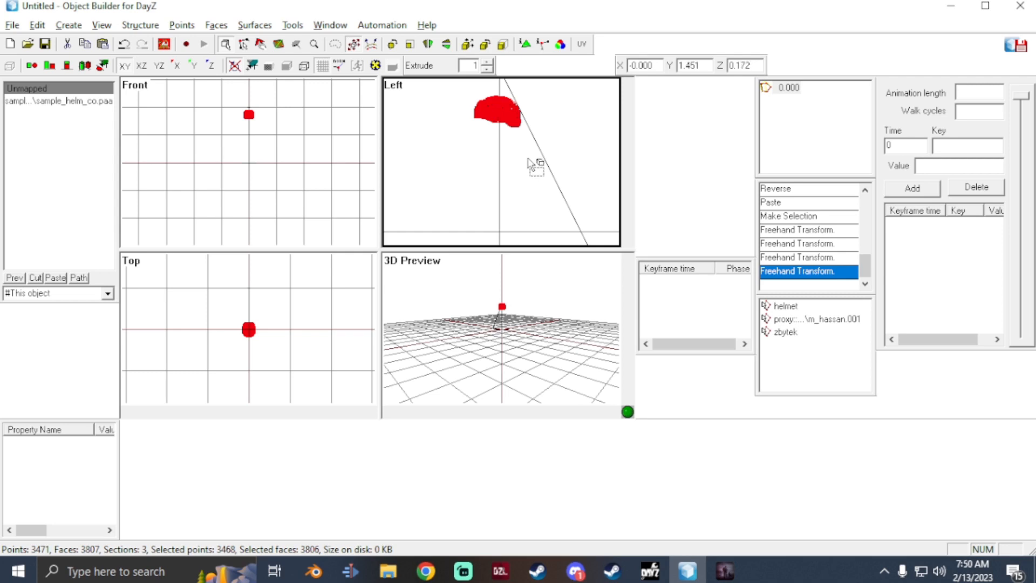
pyautogui.moveTo(529, 162)
pyautogui.keyDown('shift'); pyautogui.mouseDown()
pyautogui.moveTo(542, 145)
pyautogui.moveTo(523, 169)
pyautogui.moveTo(539, 157)
pyautogui.mouseUp(); pyautogui.keyUp('shift')
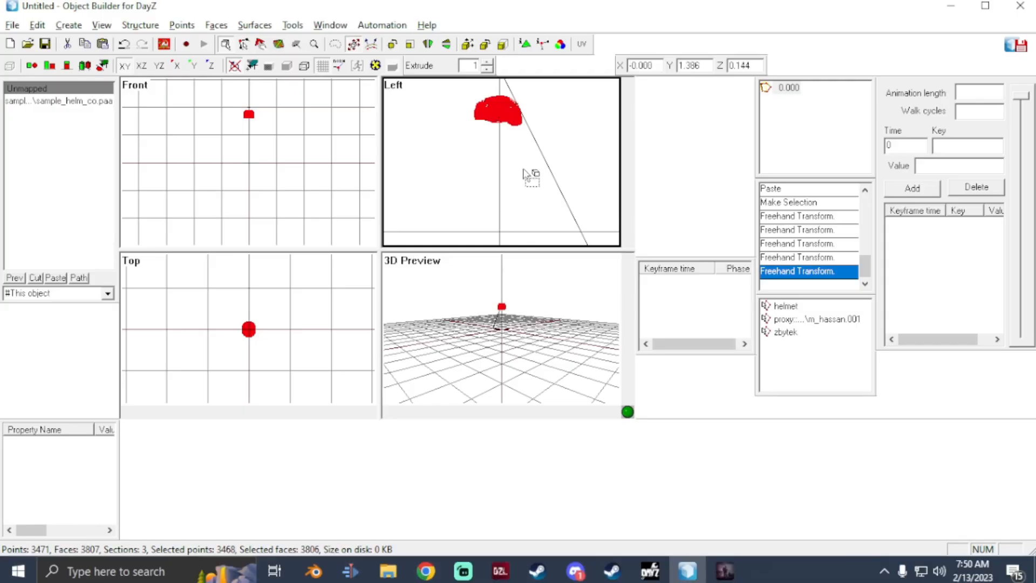
pyautogui.keyDown('shift'); pyautogui.moveTo(524, 170); pyautogui.dragTo(522, 176); pyautogui.keyUp('shift')
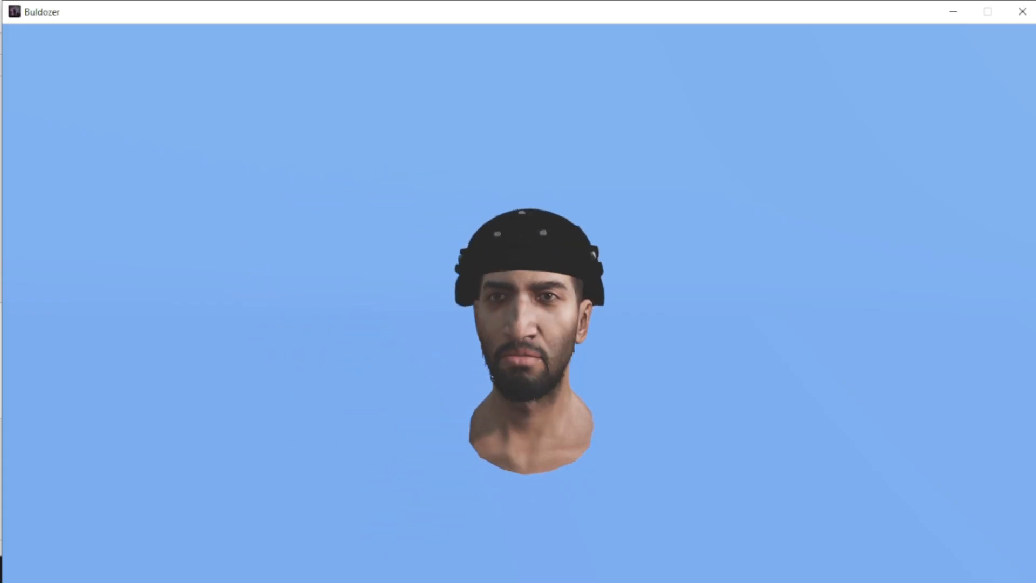
pyautogui.hotkey('alt', 'Tab')
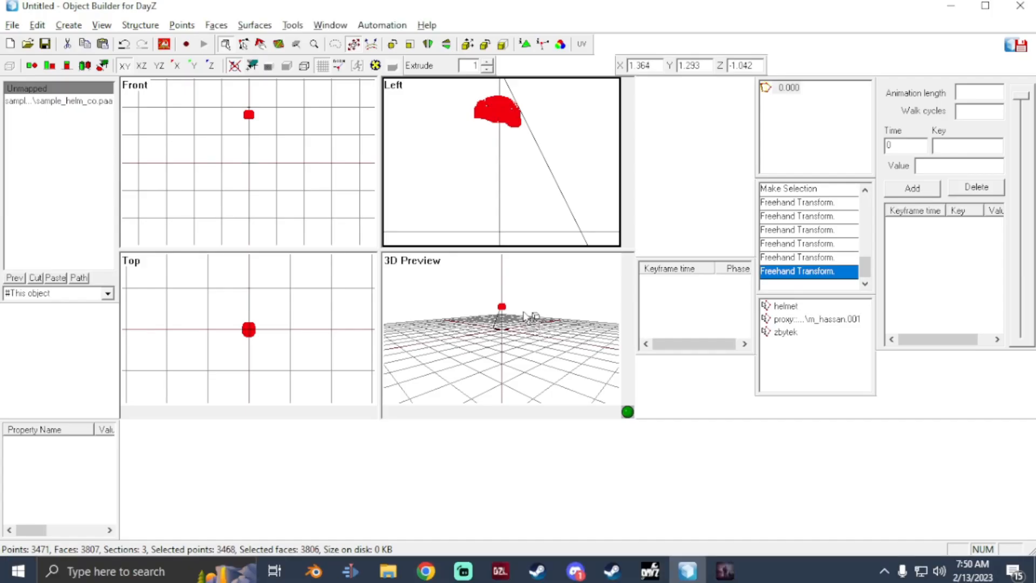
pyautogui.hotkey('alt', 'Tab')
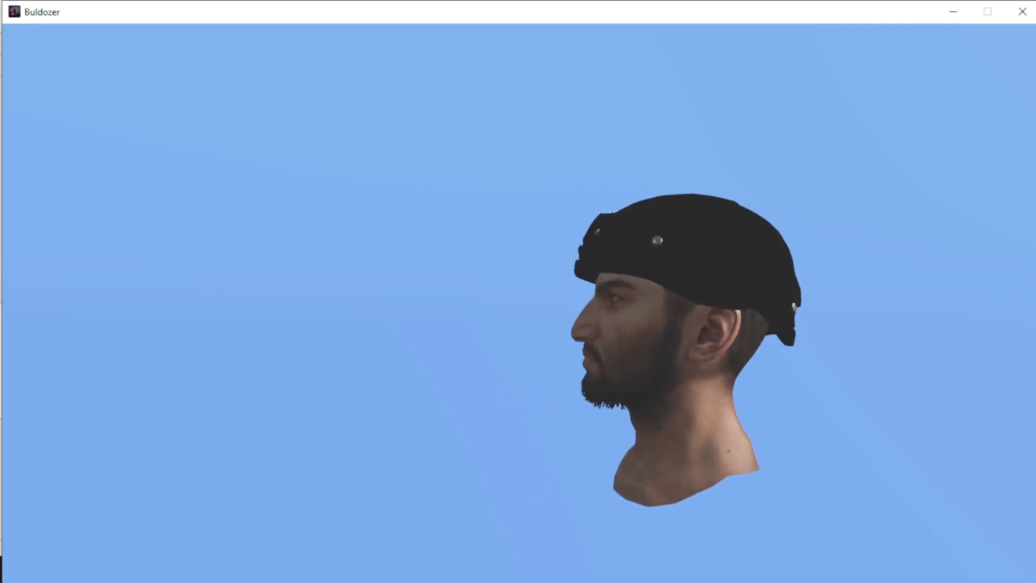
# - Move the helmet in small amounts along the head in the side view, comparing each position with the head in Buldozer
pyautogui.hotkey('alt', 'Tab')
pyautogui.moveTo(535, 185); pyautogui.dragTo(535, 184)
pyautogui.hotkey('alt', 'Tab')
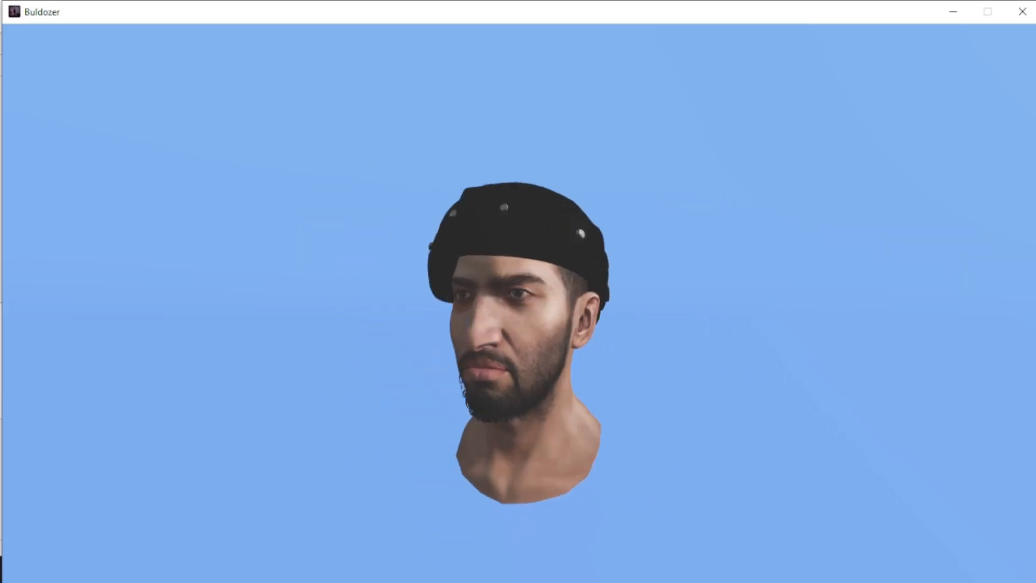
pyautogui.hotkey('alt', 'Tab')
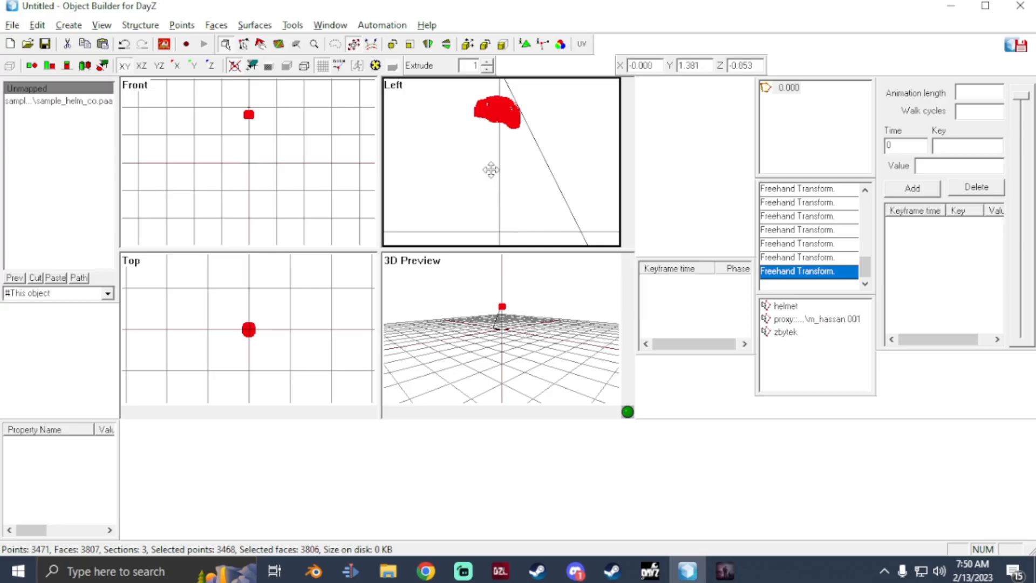
pyautogui.hotkey('alt', 'Tab')
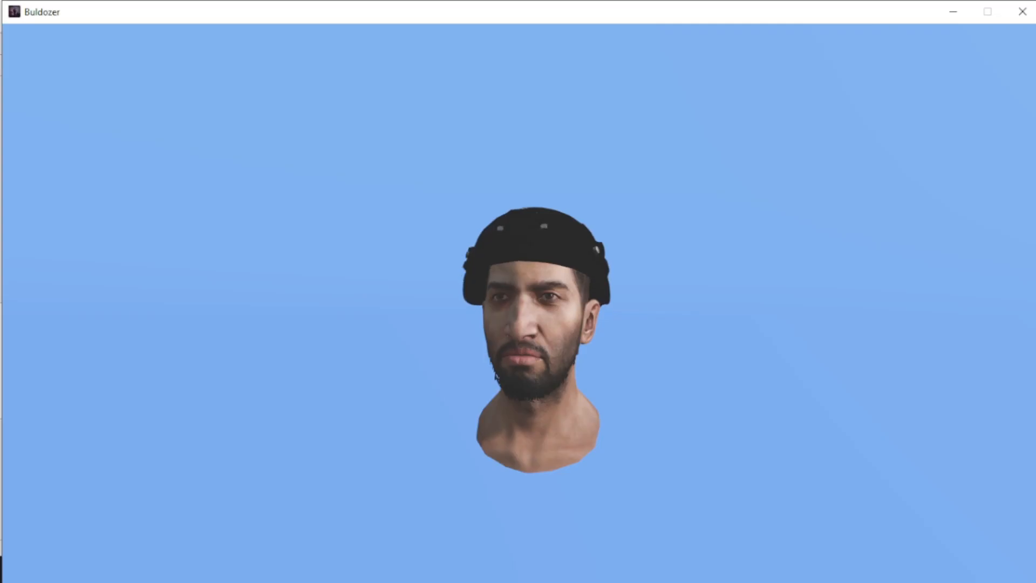
pyautogui.hotkey('alt', 'Tab')
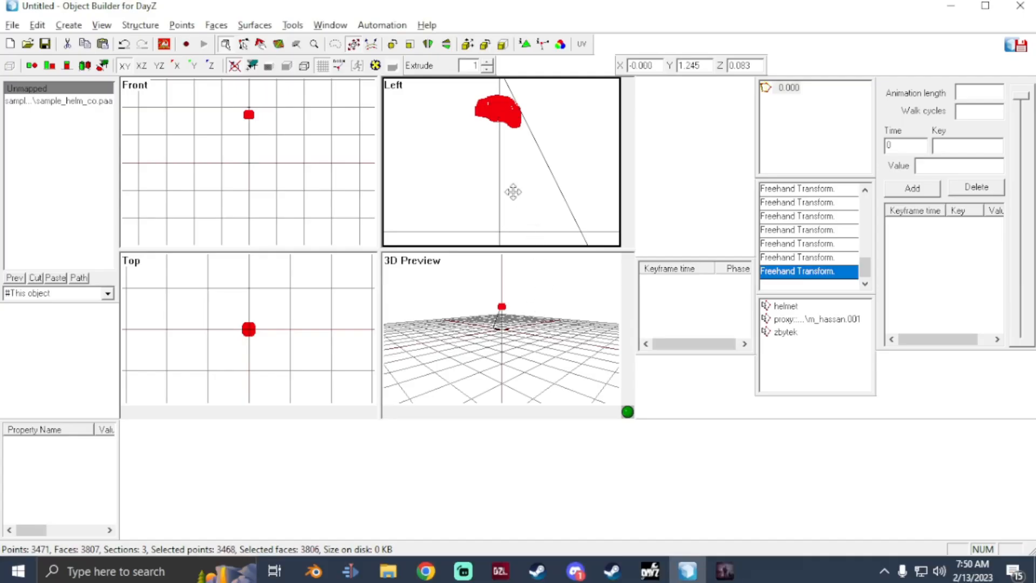
pyautogui.hotkey('alt', 'Tab')
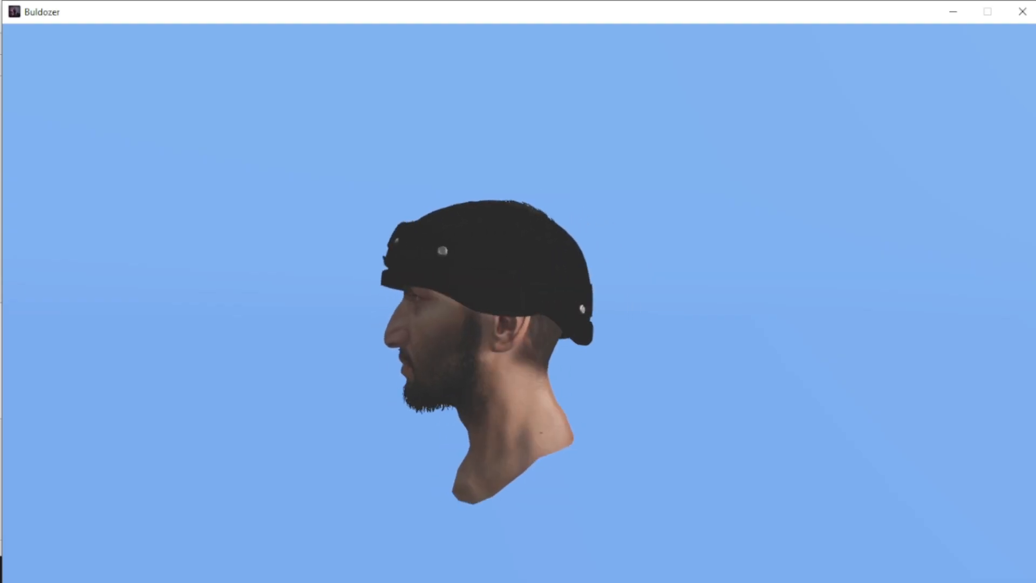
# - Fine-tune the helmet's tilt with small rotations in the side view, checking each change in Buldozer
pyautogui.hotkey('alt', 'Tab')
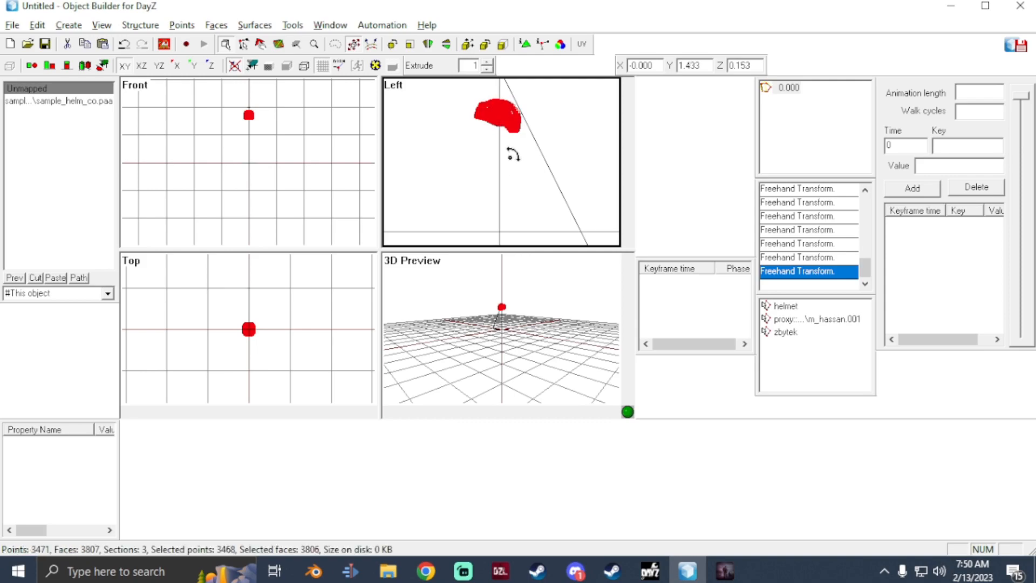
pyautogui.hotkey('alt', 'Tab')
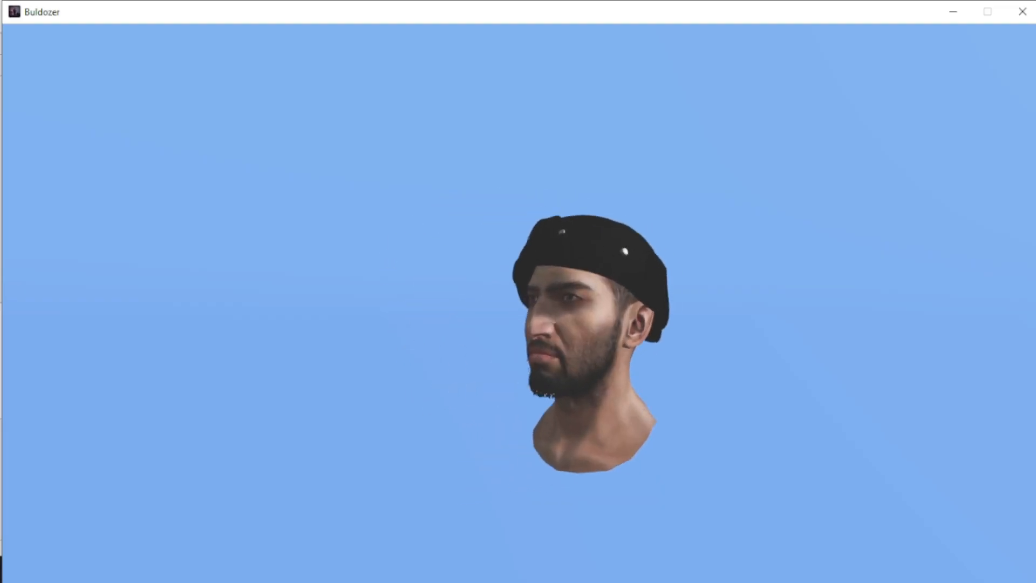
pyautogui.hotkey('alt', 'Tab')
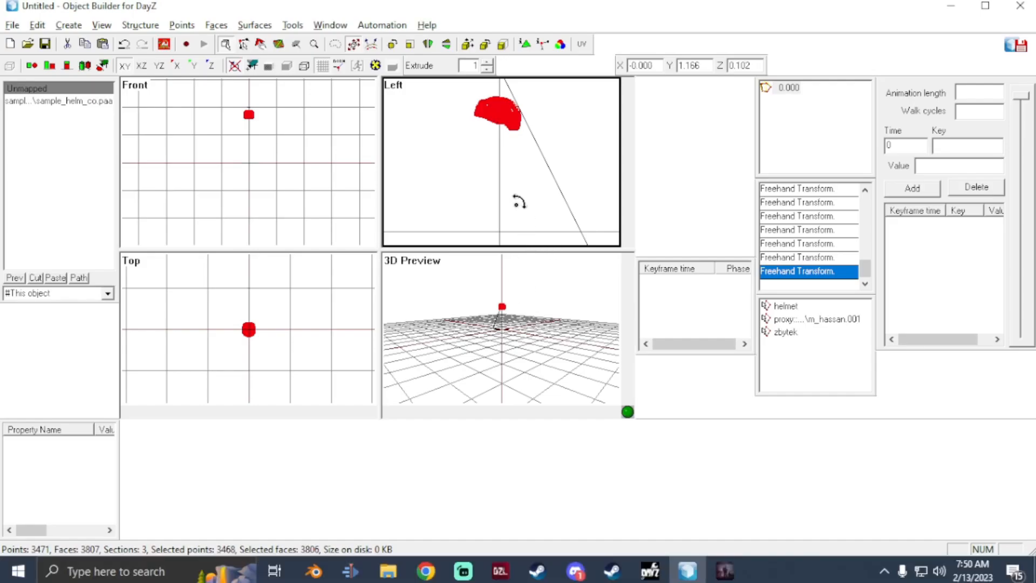
pyautogui.moveTo(518, 202); pyautogui.dragTo(520, 203)
pyautogui.hotkey('alt', 'Tab')
pyautogui.hotkey('alt', 'Tab')
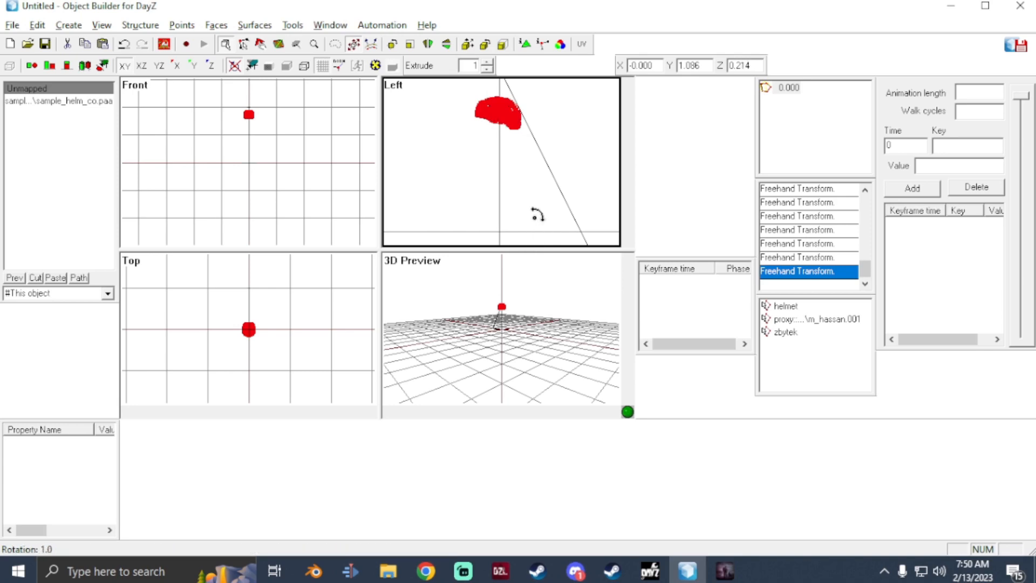
pyautogui.hotkey('alt', 'Tab')
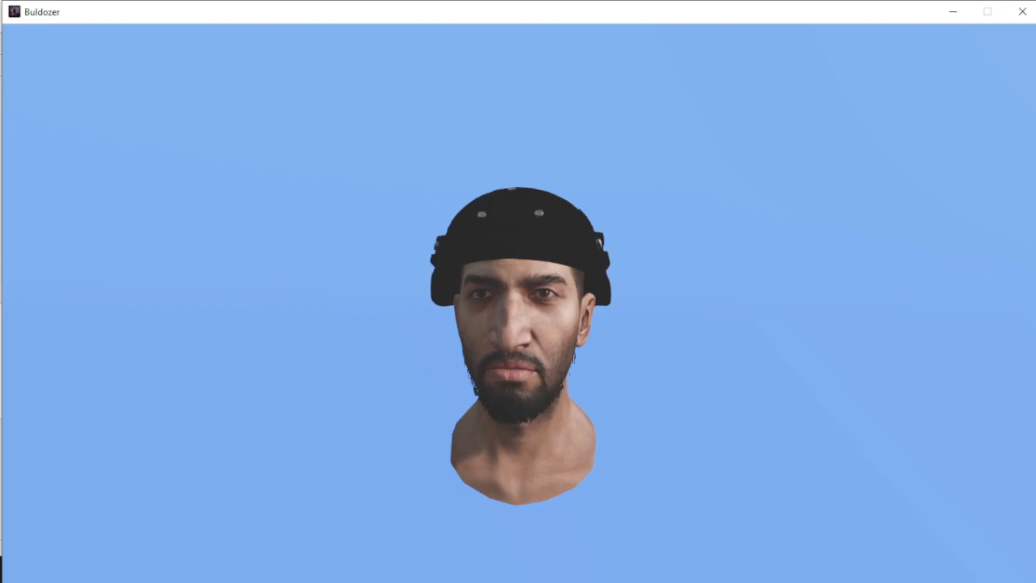
# - Examine the helmet's fit on the head from the front and both sides in Buldozer
pyautogui.scroll(-5, 517, 302)
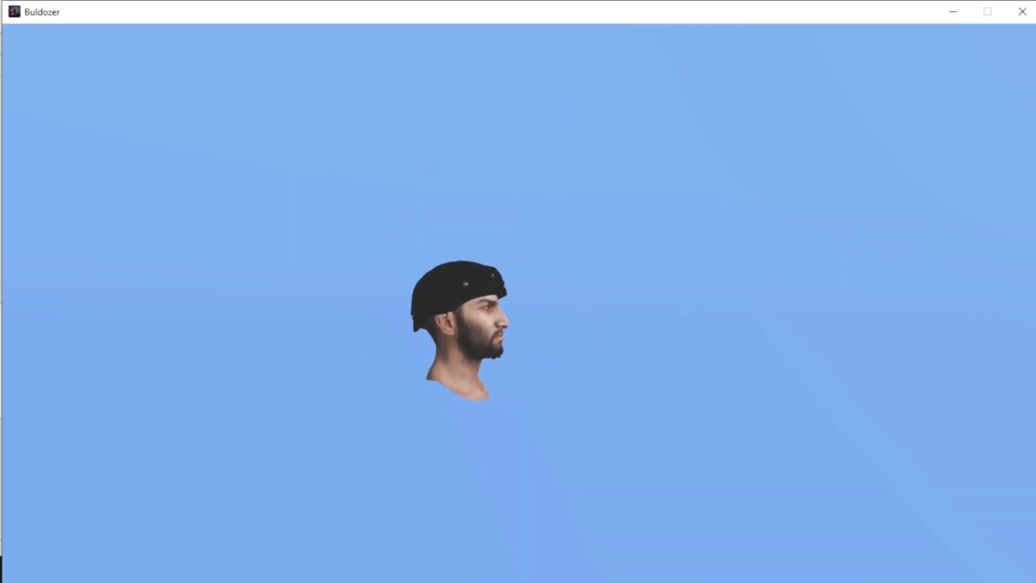
pyautogui.scroll(5, 518, 302)
pyautogui.scroll(-2, 518, 302)
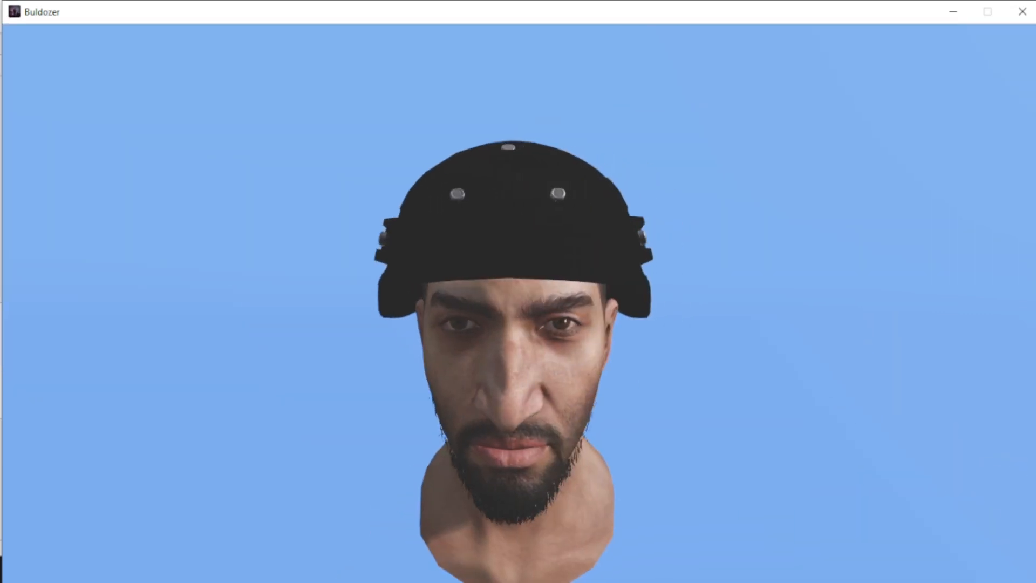
pyautogui.scroll(-4, 518, 302)
pyautogui.scroll(3, 518, 302)
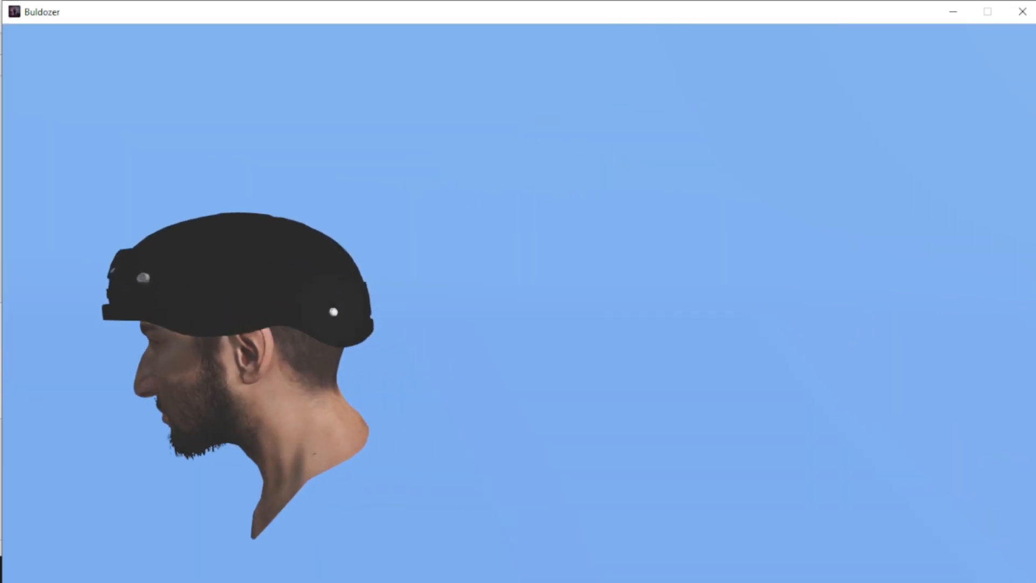
pyautogui.scroll(-2, 518, 302)
pyautogui.hotkey('alt', 'Tab')
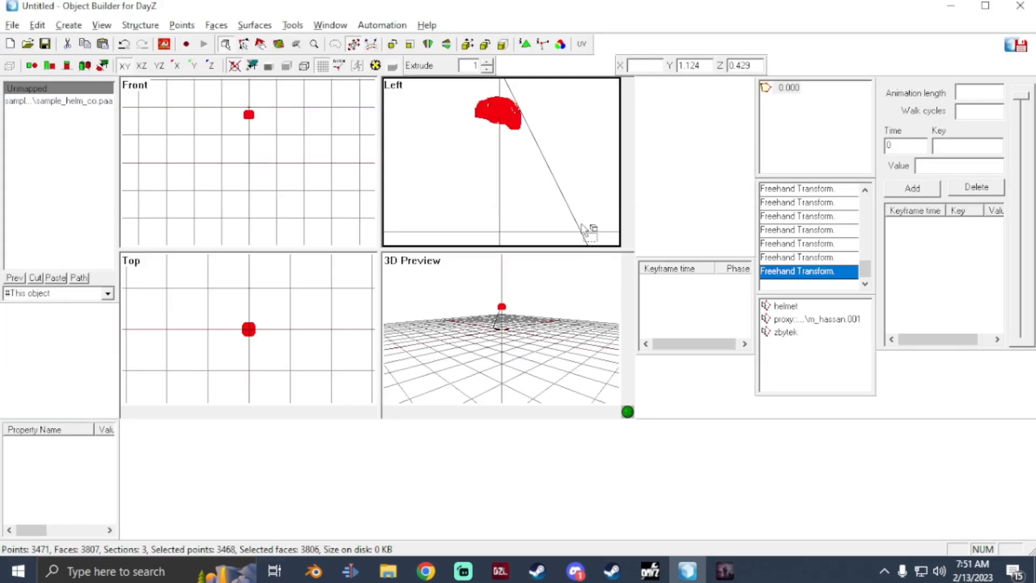
# - Delete the m_hassan head proxy's geometry and its named selection from the model
pyautogui.click(795, 320)
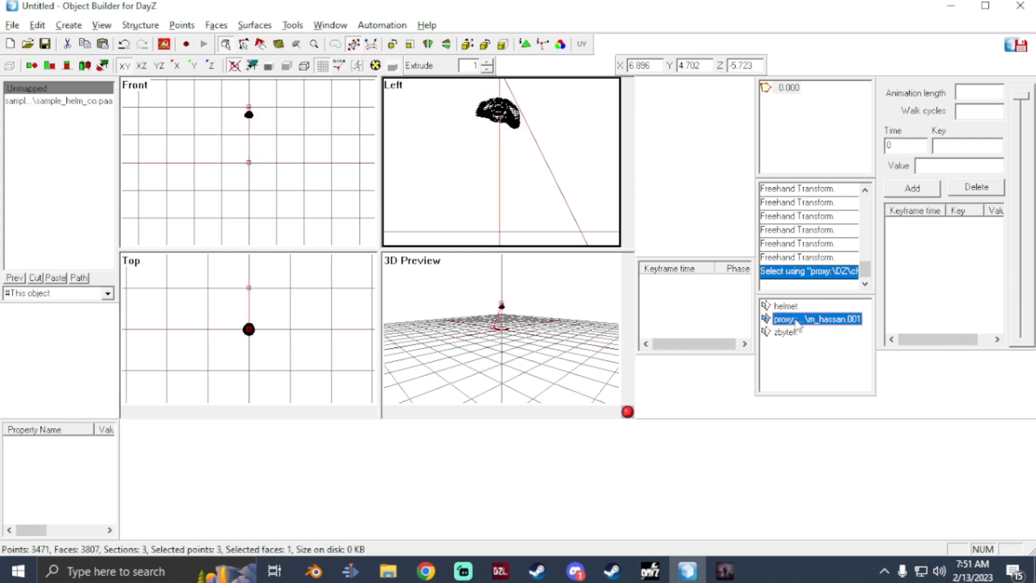
pyautogui.press('Delete')
pyautogui.rightClick(798, 320)
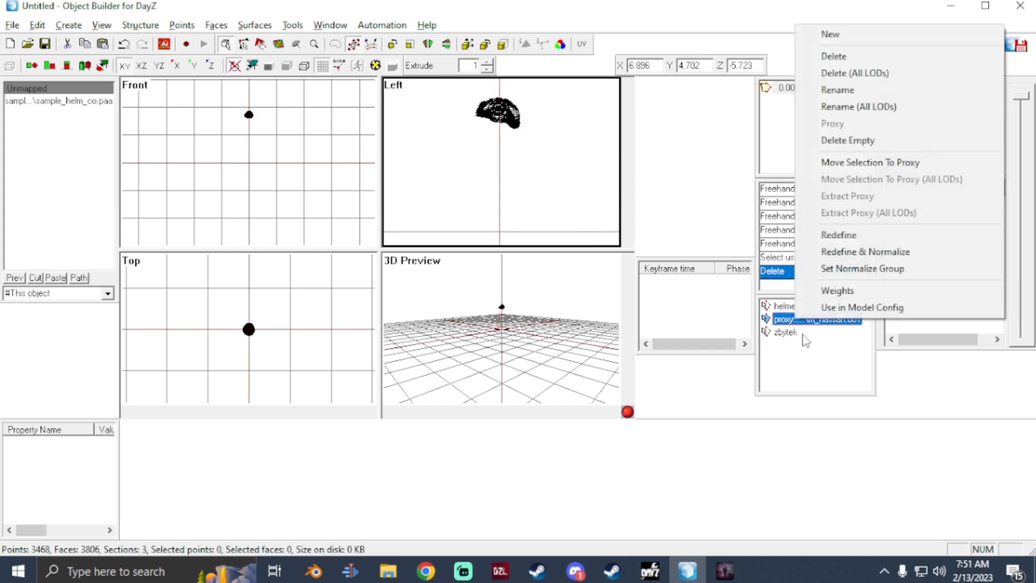
pyautogui.click(834, 56)
# - Select the whole helmet and save it as a new named selection called head
pyautogui.scroll(-1, 550, 184)
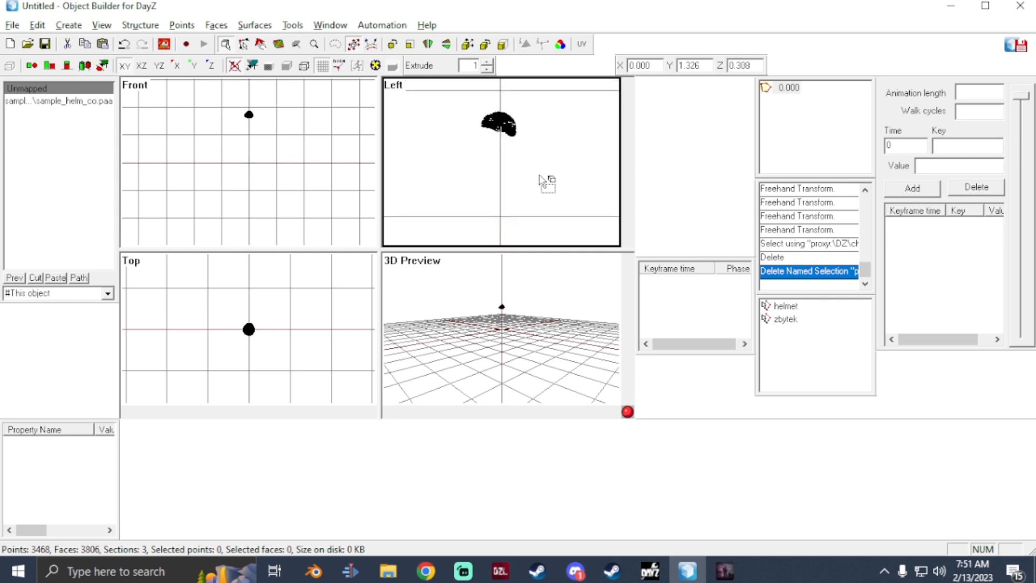
pyautogui.moveTo(458, 102); pyautogui.dragTo(517, 137)
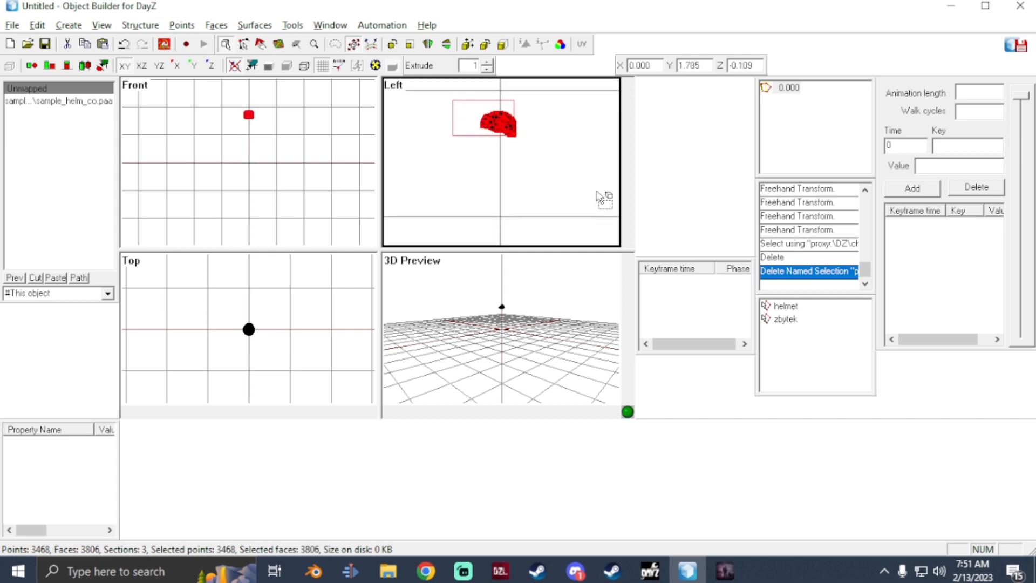
pyautogui.click(787, 306)
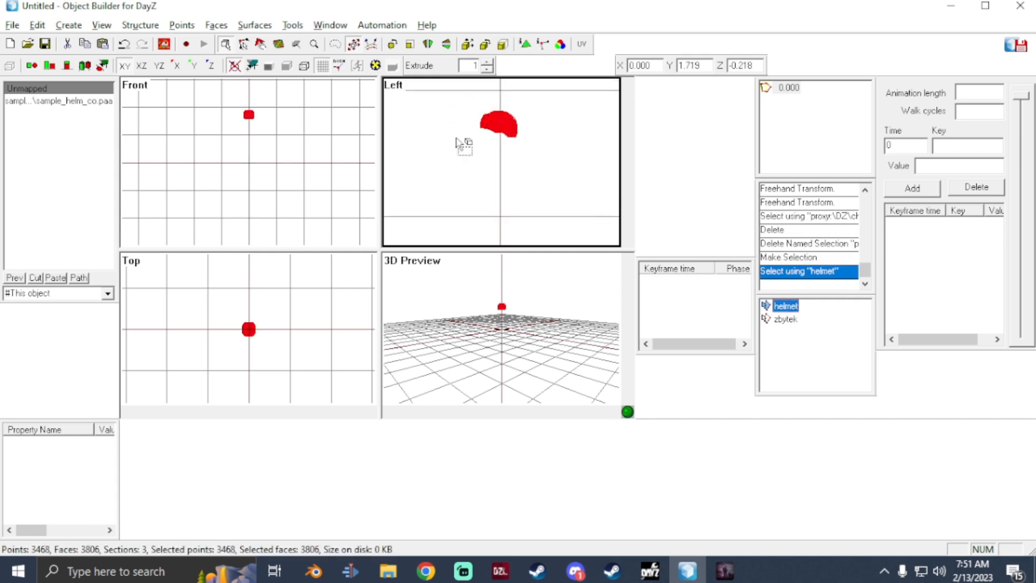
pyautogui.rightClick(831, 374)
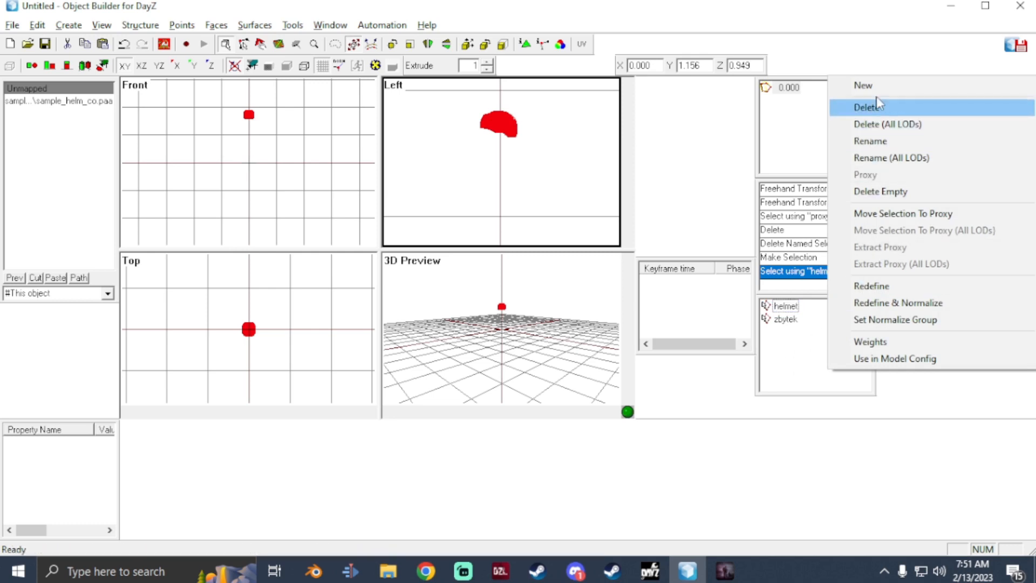
pyautogui.click(863, 85)
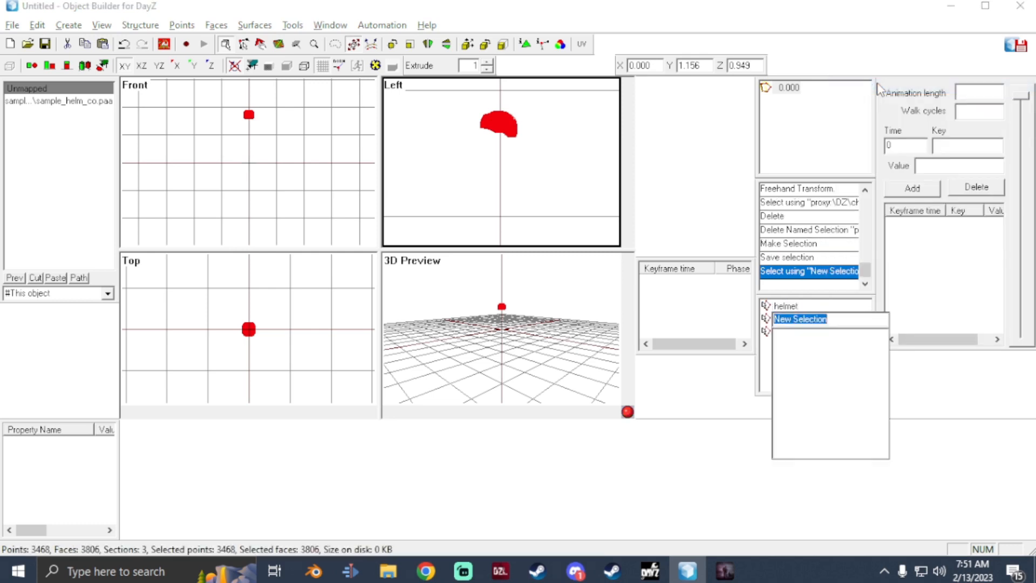
pyautogui.write('hea')
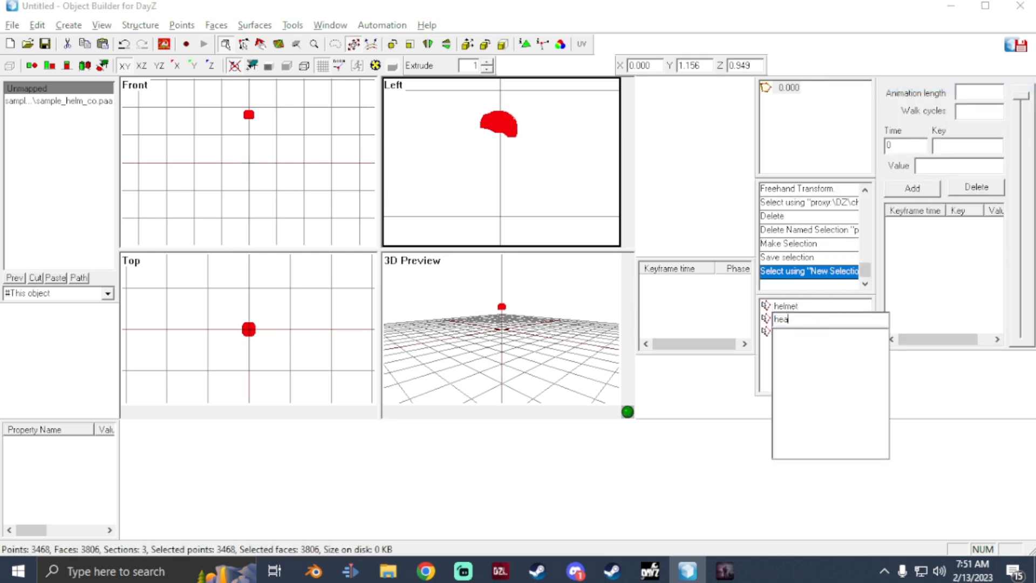
pyautogui.write('d')
pyautogui.press('Return')
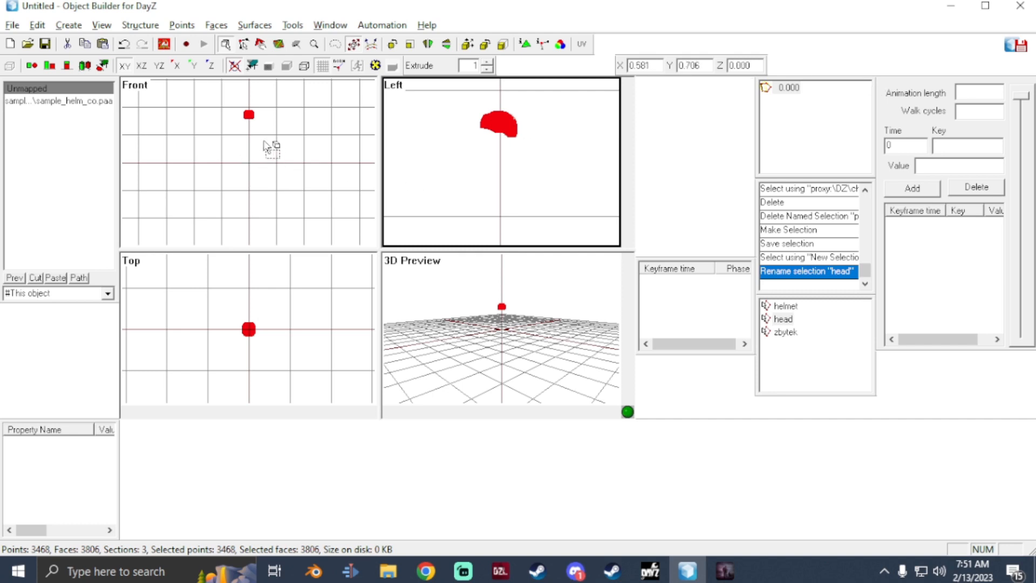
# - Begin creating a proxy and browse up to the DZ folder for its source model
pyautogui.click(68, 25)
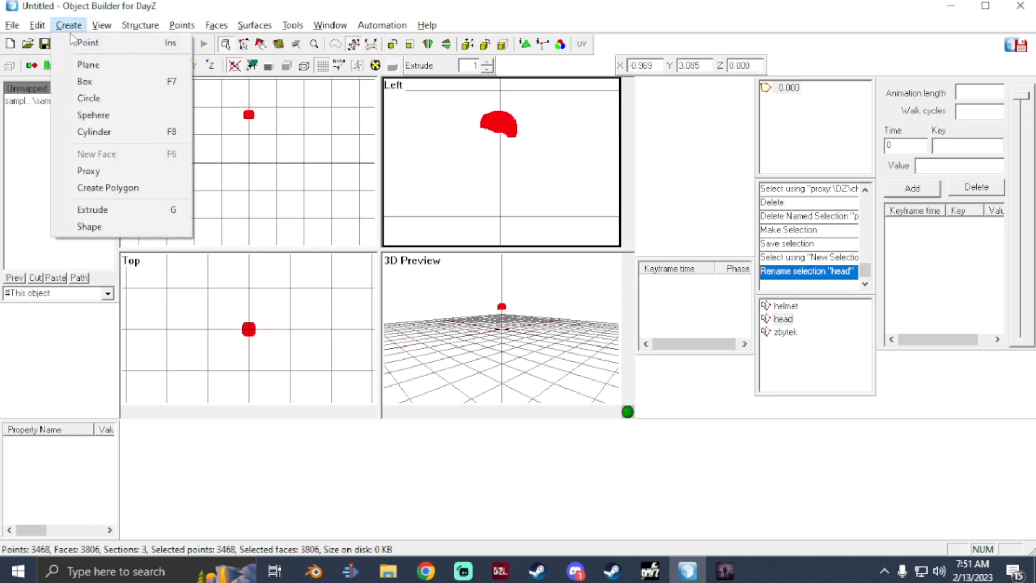
pyautogui.click(116, 172)
pyautogui.click(252, 156)
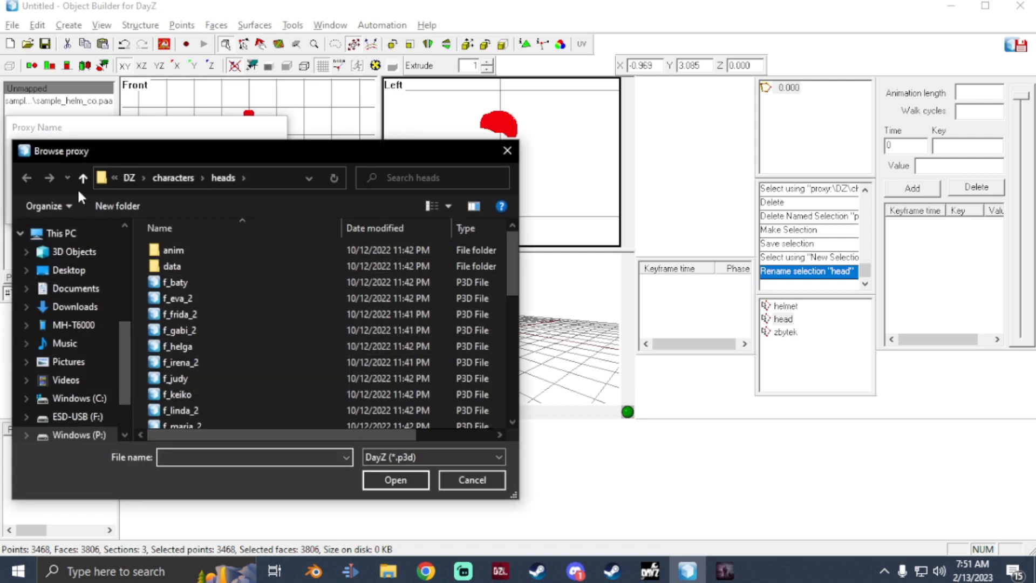
pyautogui.click(81, 179)
pyautogui.click(81, 180)
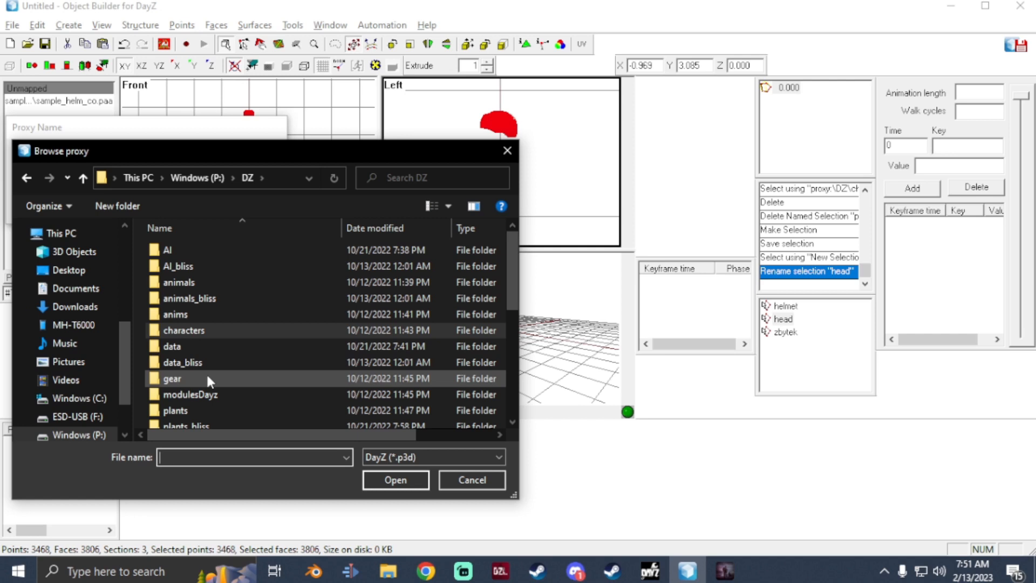
pyautogui.doubleClick(193, 380)
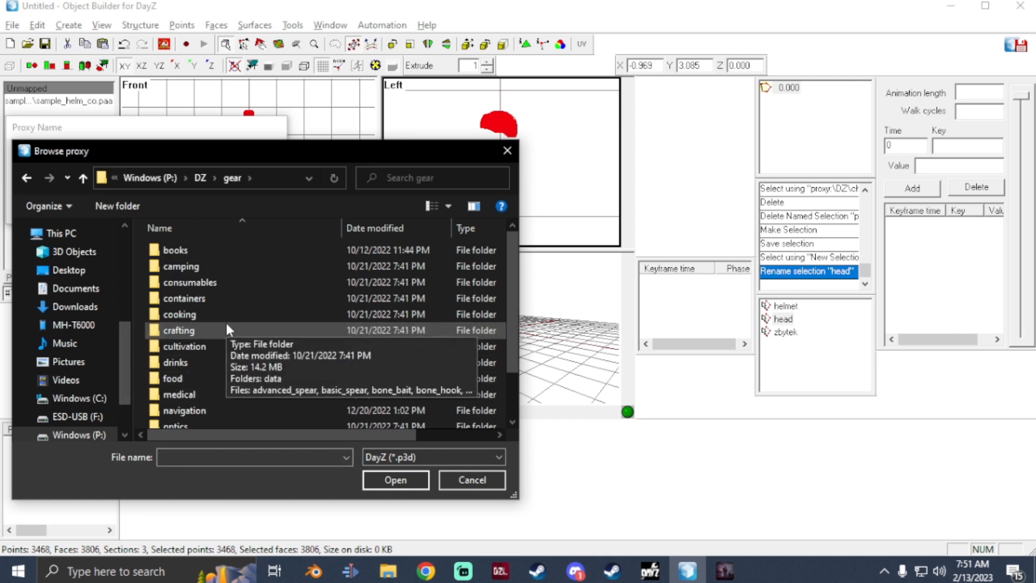
pyautogui.scroll(-1, 226, 322)
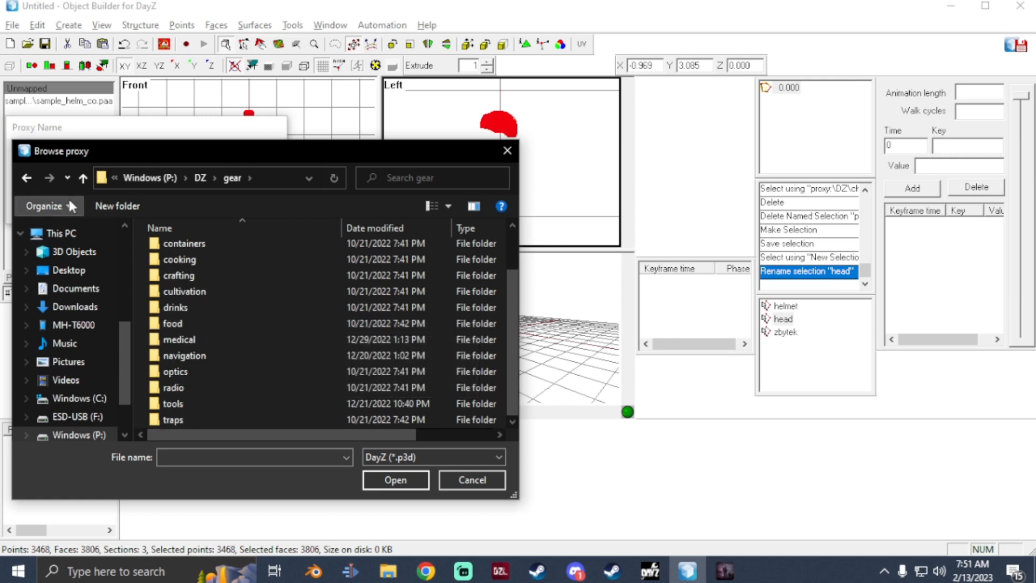
pyautogui.click(83, 179)
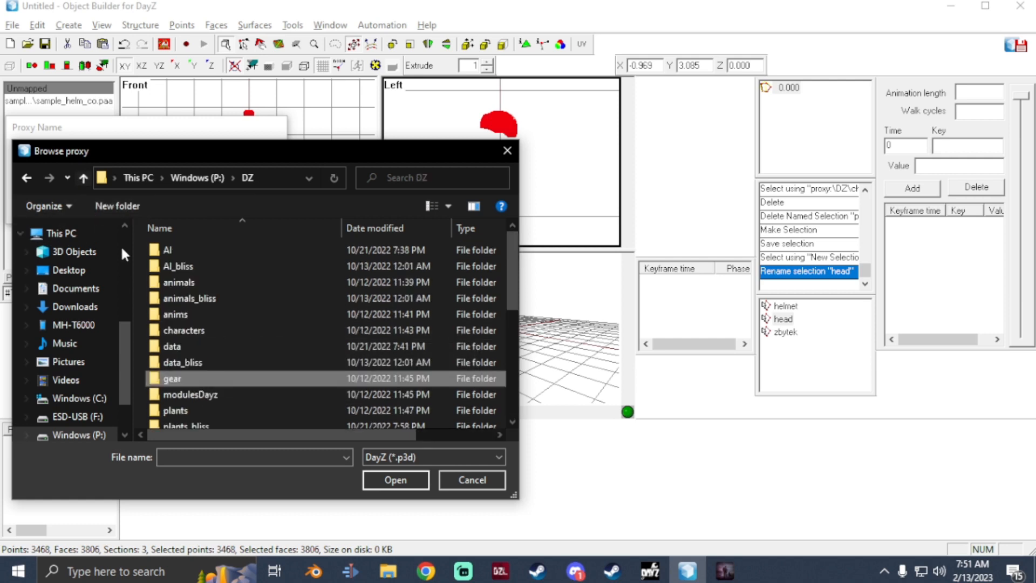
# - Create the proxy from the nvg model in DZ\characters\glasses
pyautogui.doubleClick(211, 331)
pyautogui.doubleClick(211, 316)
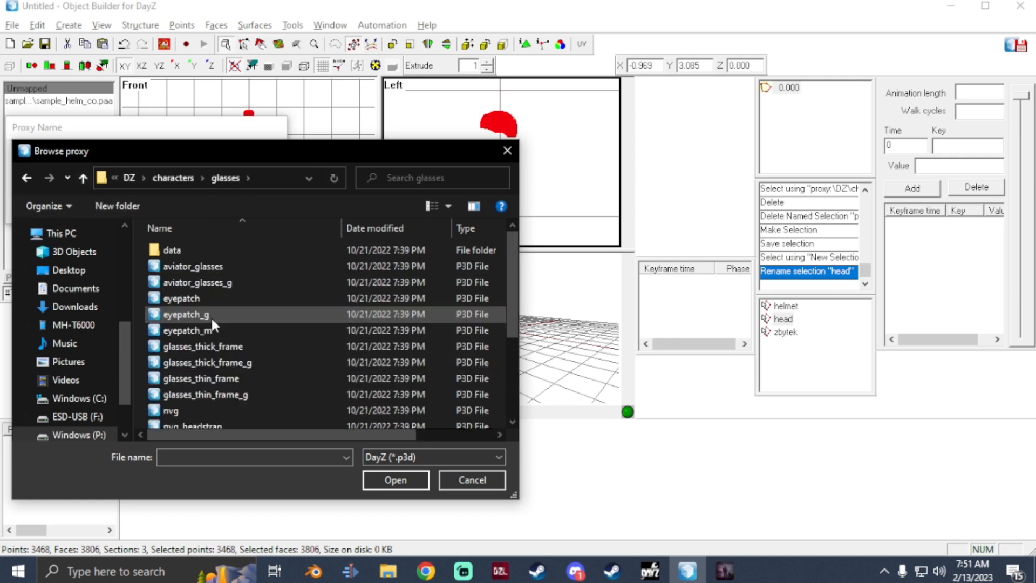
pyautogui.doubleClick(238, 409)
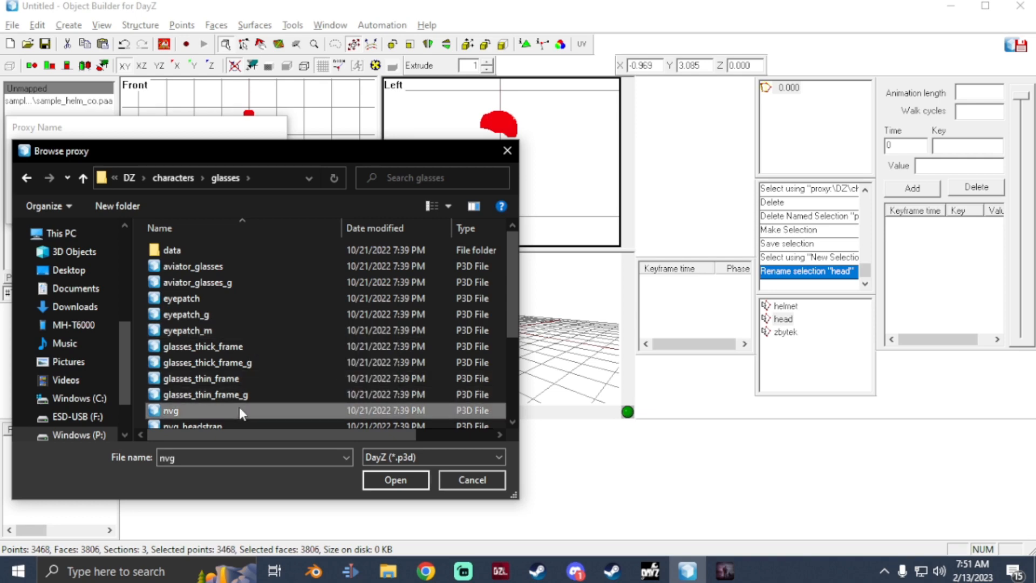
pyautogui.click(195, 206)
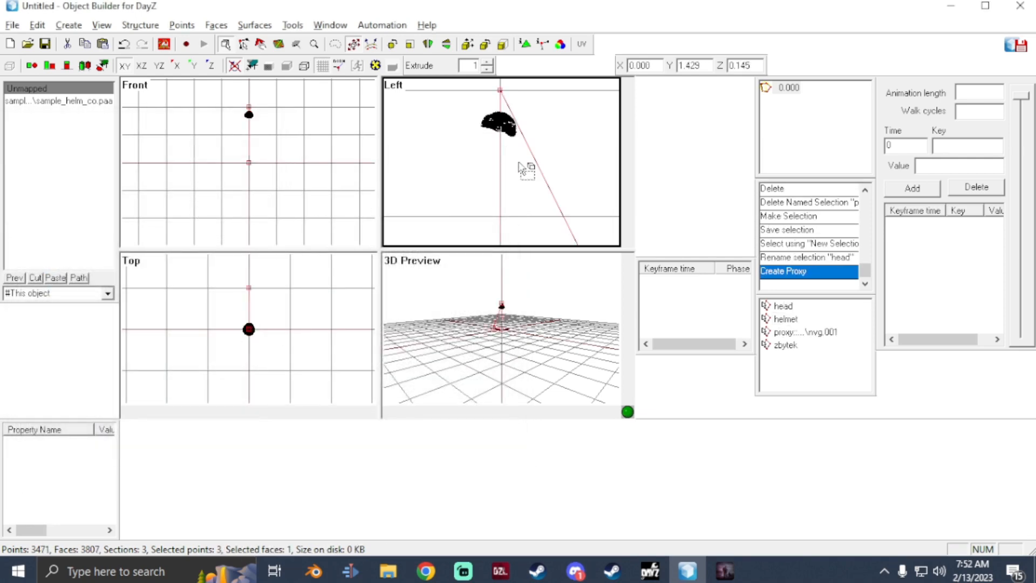
# - Rotate the nvg proxy in the side view and move it up to the helmet's front, checking its placement in Buldozer
pyautogui.click(725, 570)
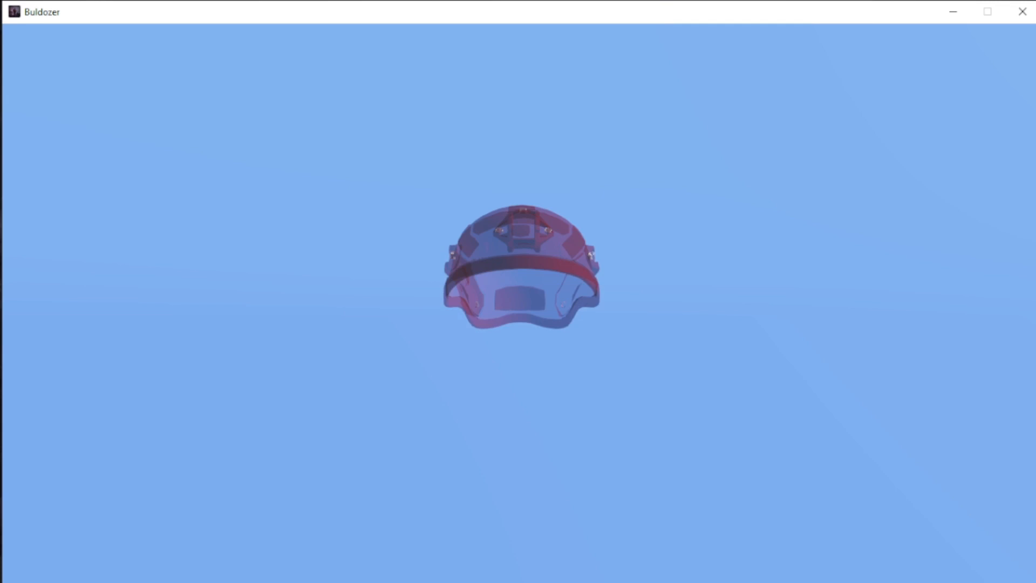
pyautogui.scroll(3, 521, 266)
pyautogui.scroll(-8, 521, 267)
pyautogui.scroll(3, 521, 303)
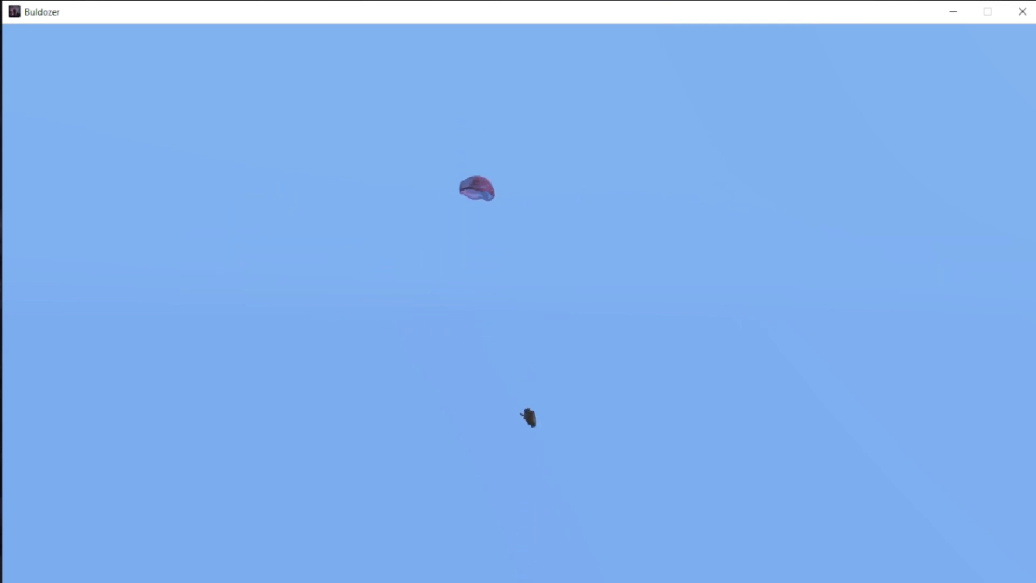
pyautogui.hotkey('alt', 'Tab')
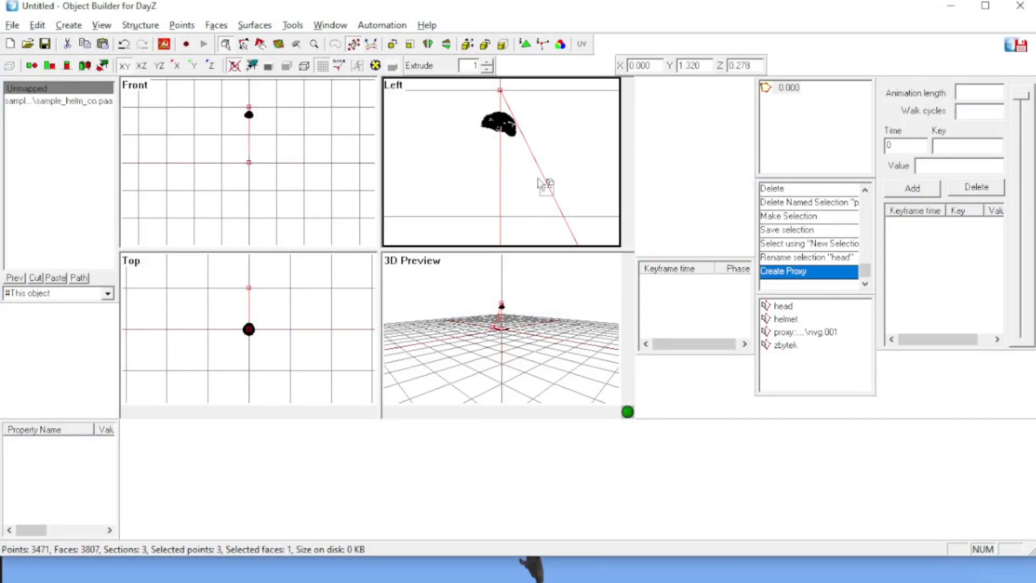
pyautogui.moveTo(538, 216)
pyautogui.mouseDown(button='right')
pyautogui.moveTo(518, 89)
pyautogui.moveTo(530, 213)
pyautogui.moveTo(529, 177)
pyautogui.mouseUp(button='right')
pyautogui.keyDown('shift'); pyautogui.moveTo(495, 214); pyautogui.dragTo(481, 107, button='right'); pyautogui.keyUp('shift')
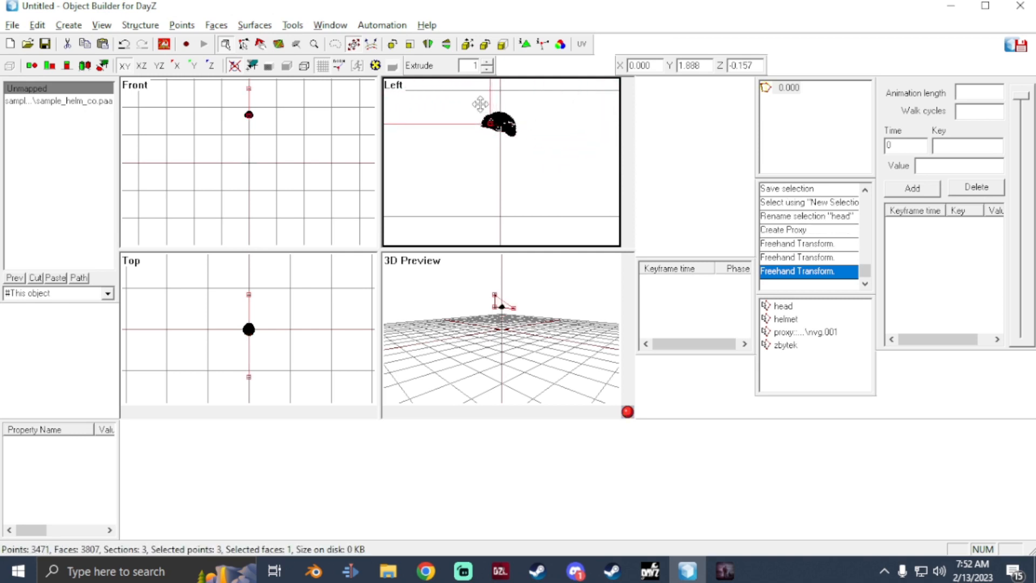
pyautogui.hotkey('alt', 'Tab')
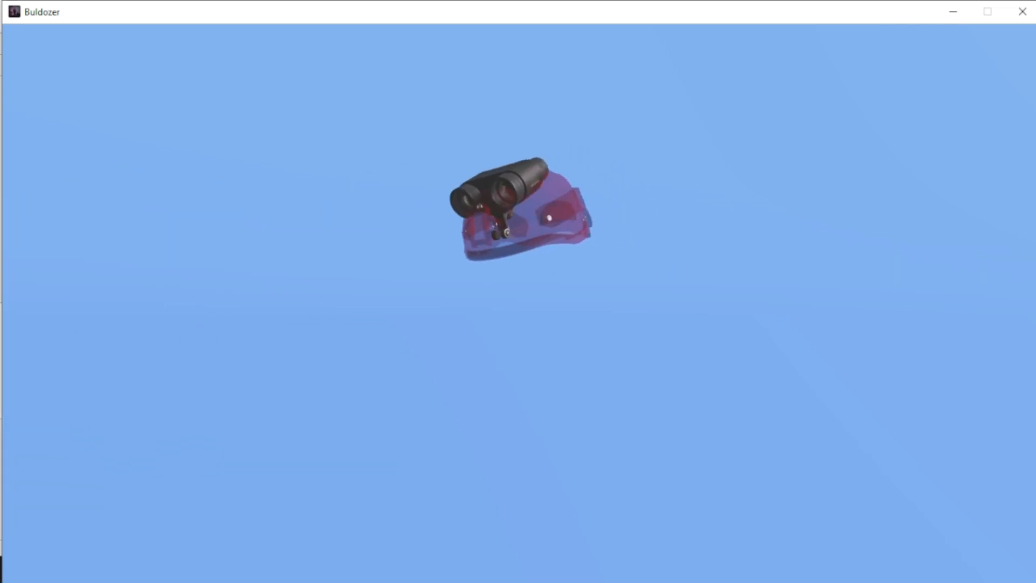
pyautogui.hotkey('alt', 'Tab')
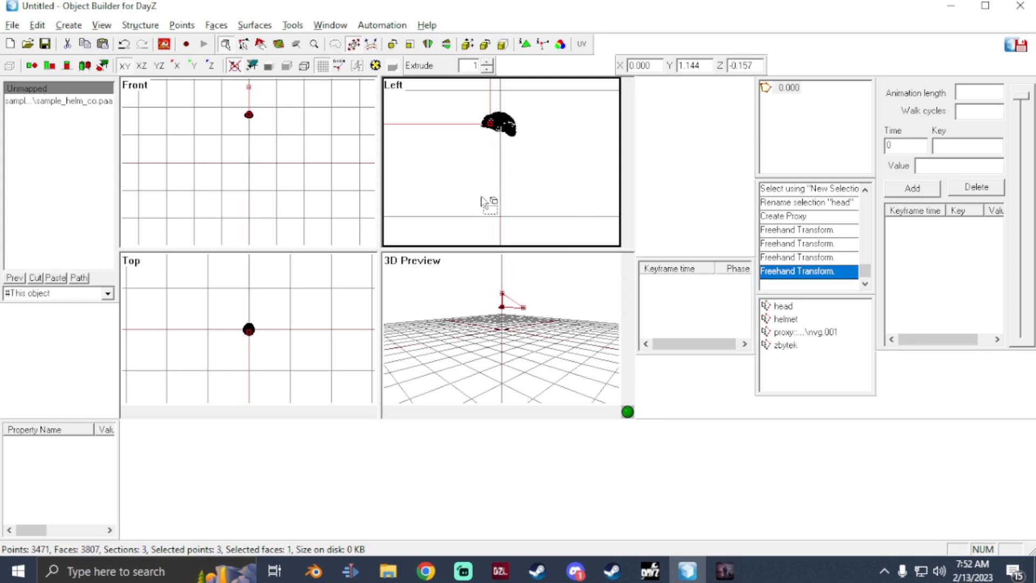
# - Turn the nvg proxy around and reposition it ahead of the helmet with its mounting arm facing the shell, checking in Buldozer
pyautogui.moveTo(567, 203)
pyautogui.keyDown('shift'); pyautogui.mouseDown(button='right')
pyautogui.moveTo(576, 137)
pyautogui.moveTo(555, 68)
pyautogui.moveTo(542, 192)
pyautogui.moveTo(509, 213)
pyautogui.moveTo(575, 203)
pyautogui.moveTo(607, 182)
pyautogui.mouseUp(button='right'); pyautogui.keyUp('shift')
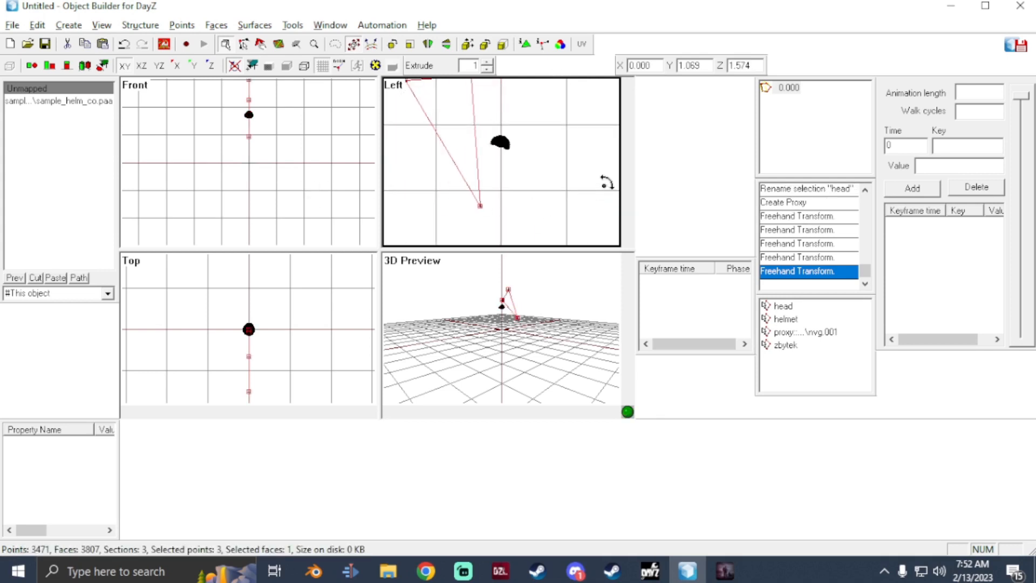
pyautogui.hotkey('alt', 'Tab')
pyautogui.hotkey('alt', 'Tab')
pyautogui.moveTo(507, 151); pyautogui.dragTo(521, 211, button='right')
pyautogui.hotkey('alt', 'Tab')
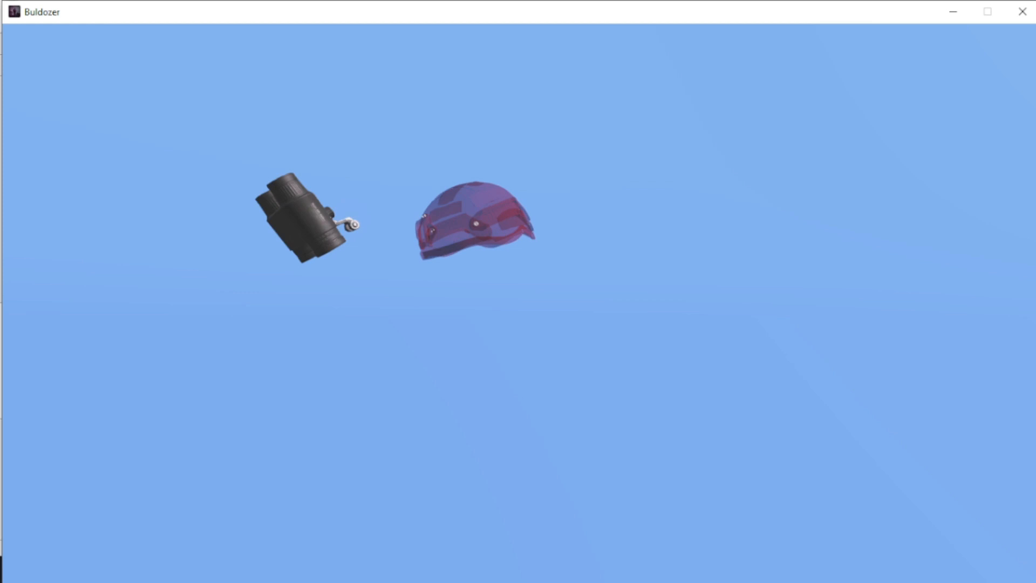
pyautogui.hotkey('alt', 'Tab')
pyautogui.moveTo(467, 175); pyautogui.dragTo(481, 181, button='right')
pyautogui.hotkey('alt', 'Tab')
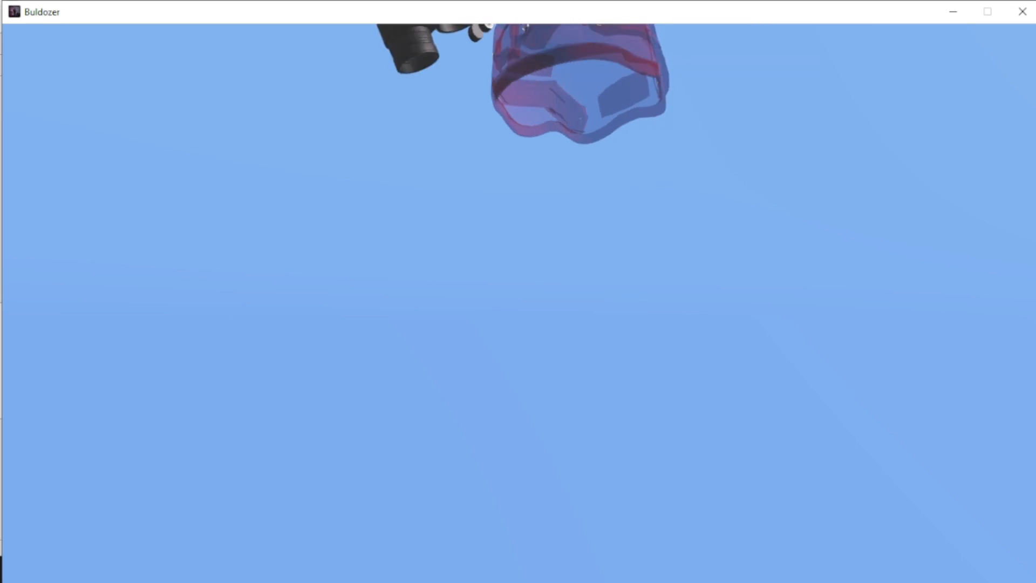
pyautogui.hotkey('alt', 'Tab')
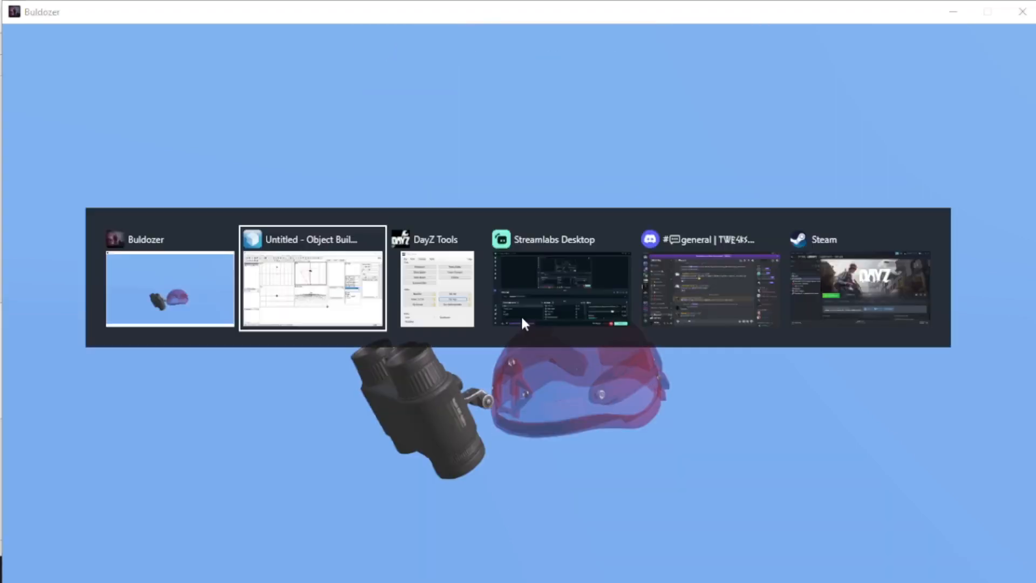
# - Shift the nvg proxy rearward in the side view onto the helmet's front mount
pyautogui.scroll(5, 456, 139)
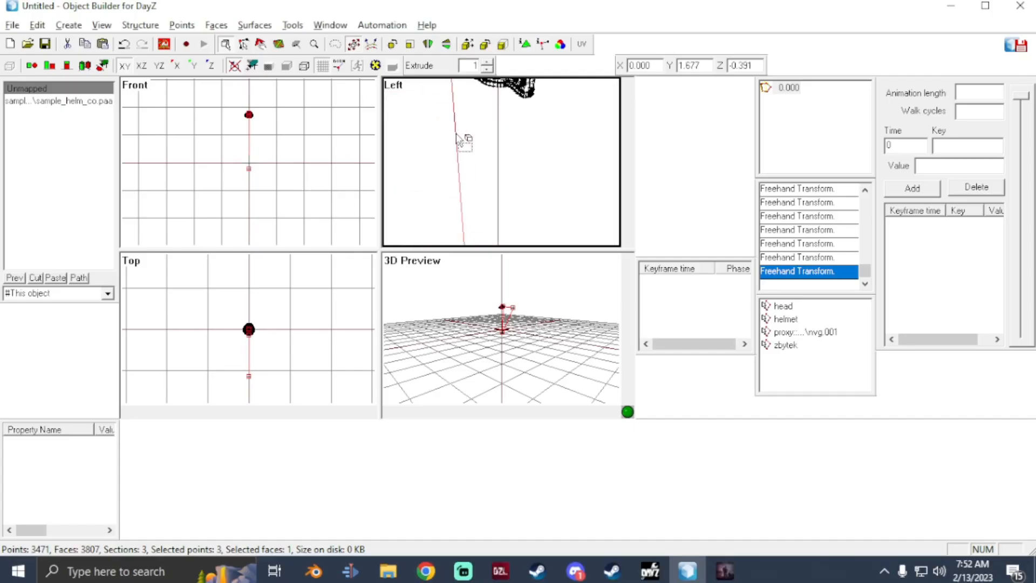
pyautogui.moveTo(458, 135); pyautogui.dragTo(513, 292, button='middle')
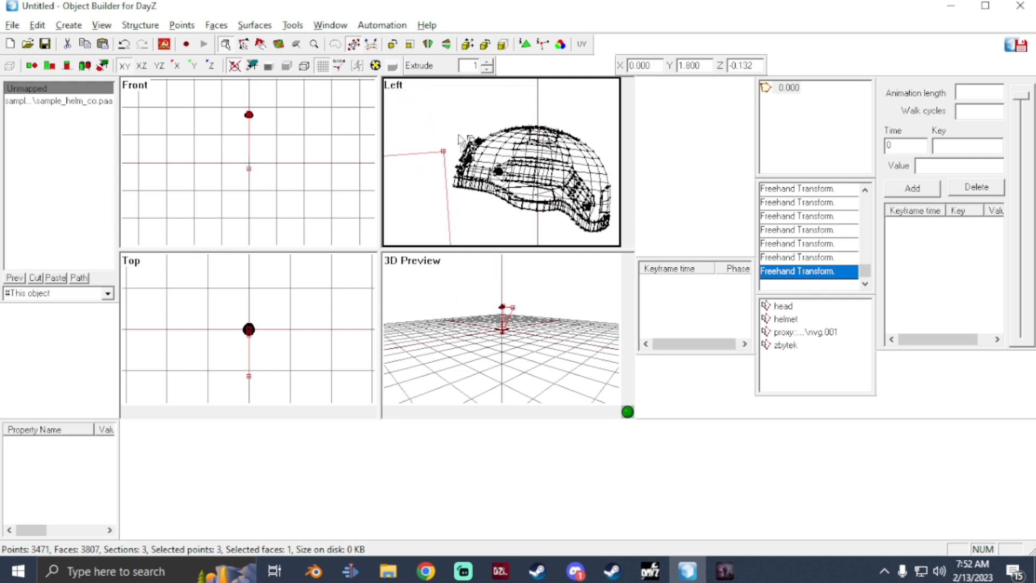
pyautogui.scroll(2, 469, 157)
pyautogui.keyDown('shift'); pyautogui.moveTo(466, 161); pyautogui.dragTo(490, 162); pyautogui.keyUp('shift')
# - Examine in Buldozer how the night-vision mounting arm meets the helmet's front from several angles and distances
pyautogui.hotkey('alt', 'Tab')
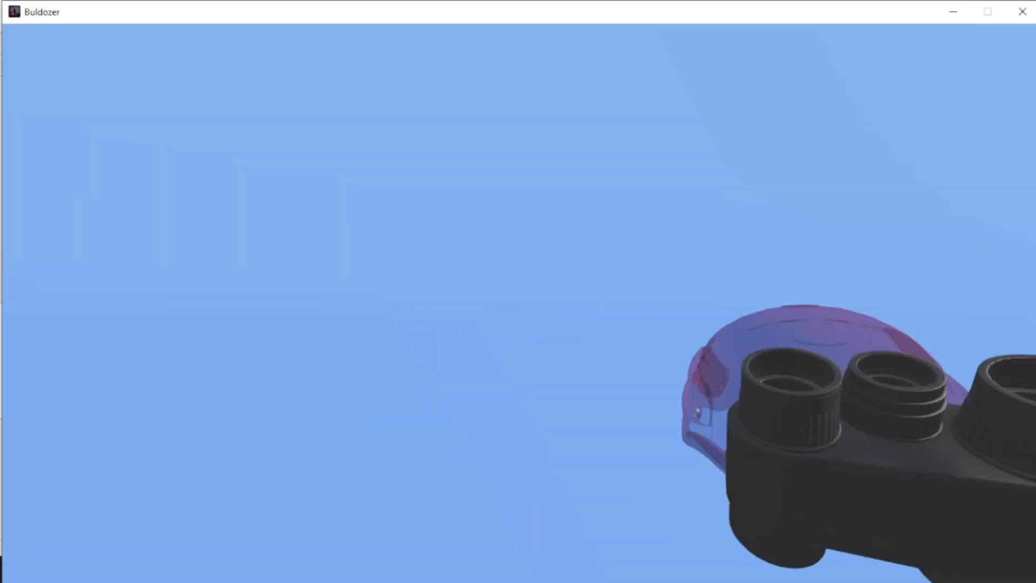
pyautogui.scroll(-3, 637, 323)
pyautogui.scroll(2, 532, 319)
pyautogui.scroll(3, 531, 318)
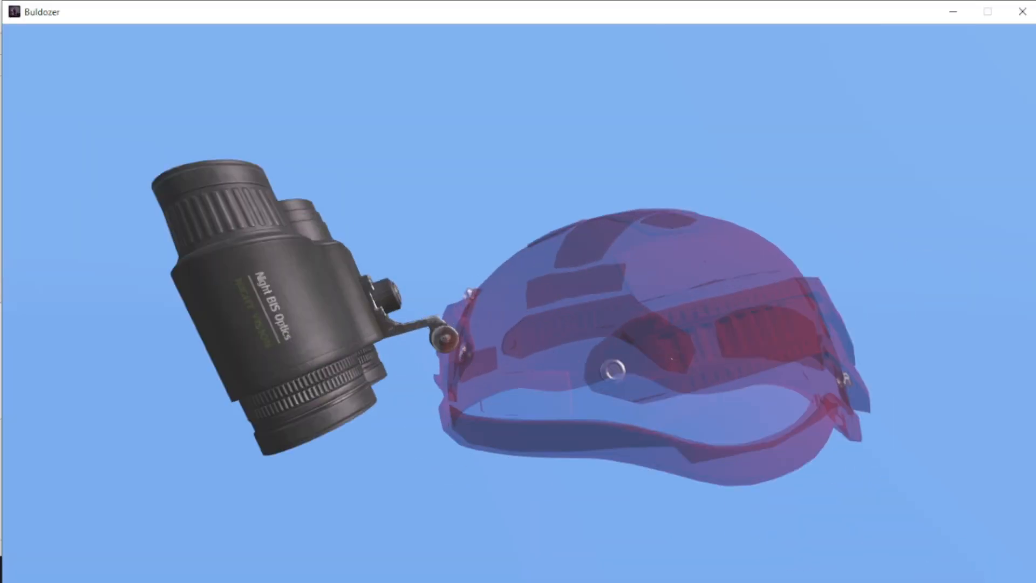
pyautogui.scroll(-4, 518, 318)
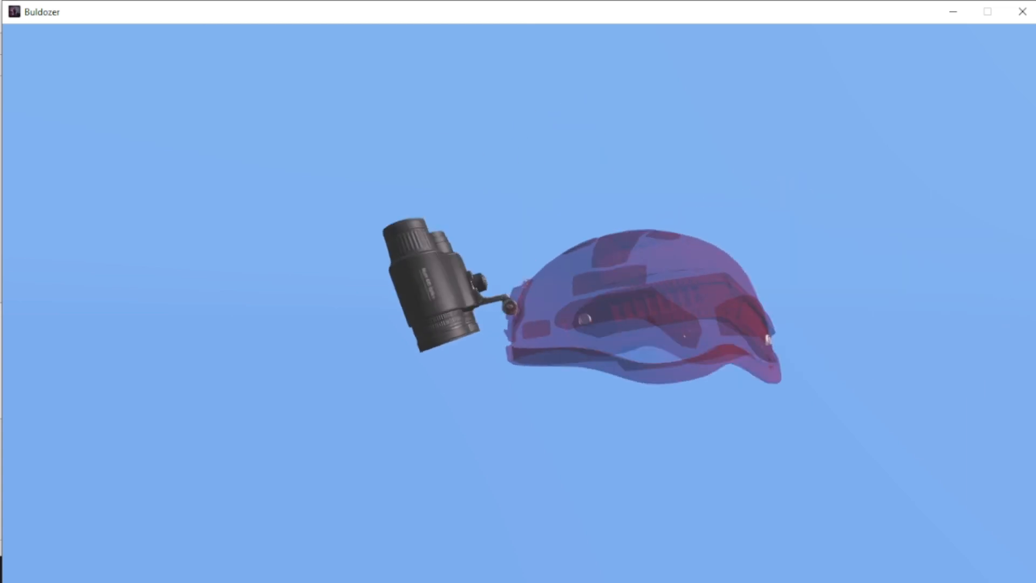
pyautogui.scroll(2, 518, 319)
pyautogui.scroll(3, 518, 318)
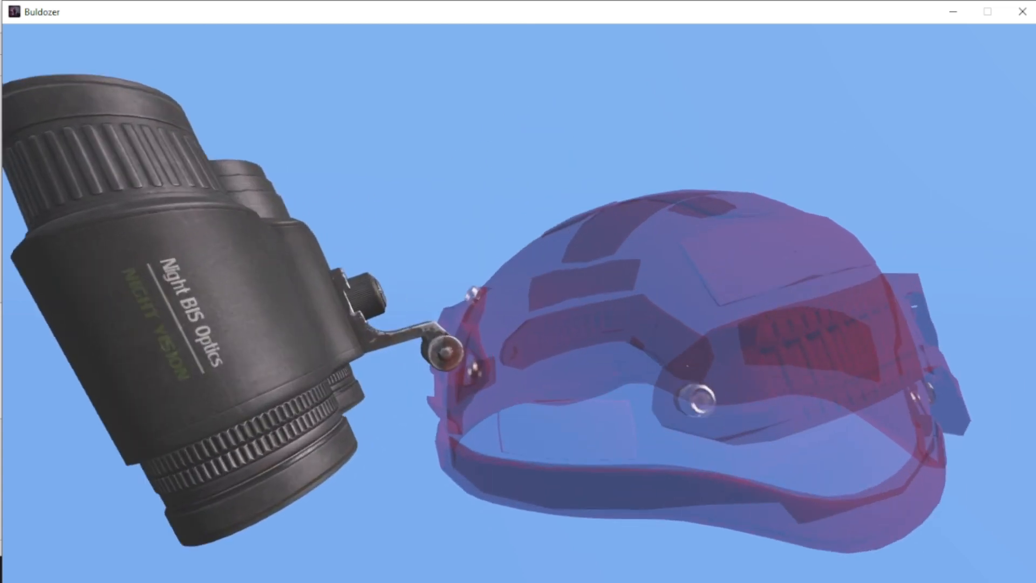
pyautogui.hotkey('alt', 'Tab')
# - Nudge the nvg proxy down about 0.004 in the side view and check the contact in Buldozer
pyautogui.scroll(2, 459, 176)
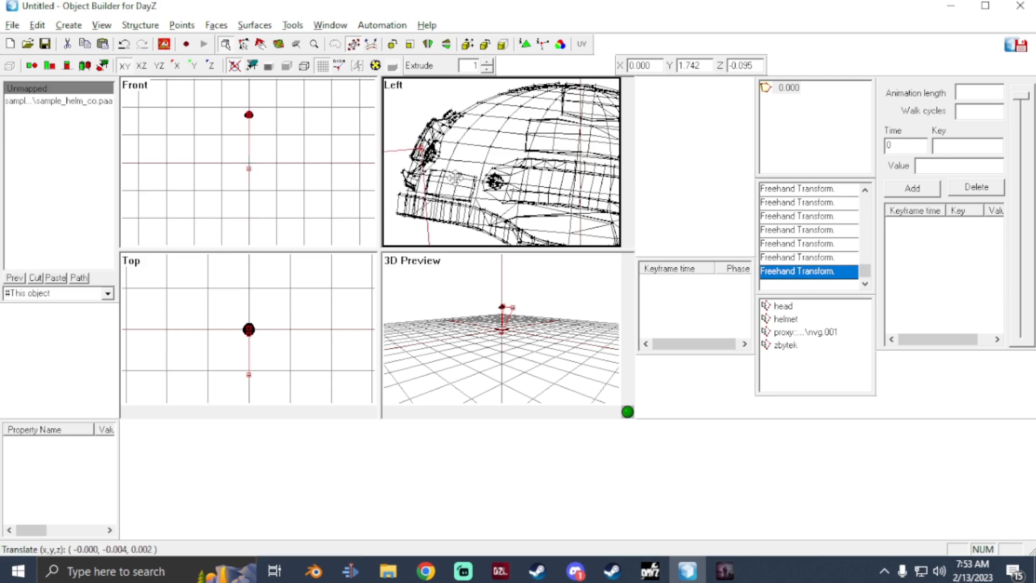
pyautogui.hotkey('alt', 'Tab')
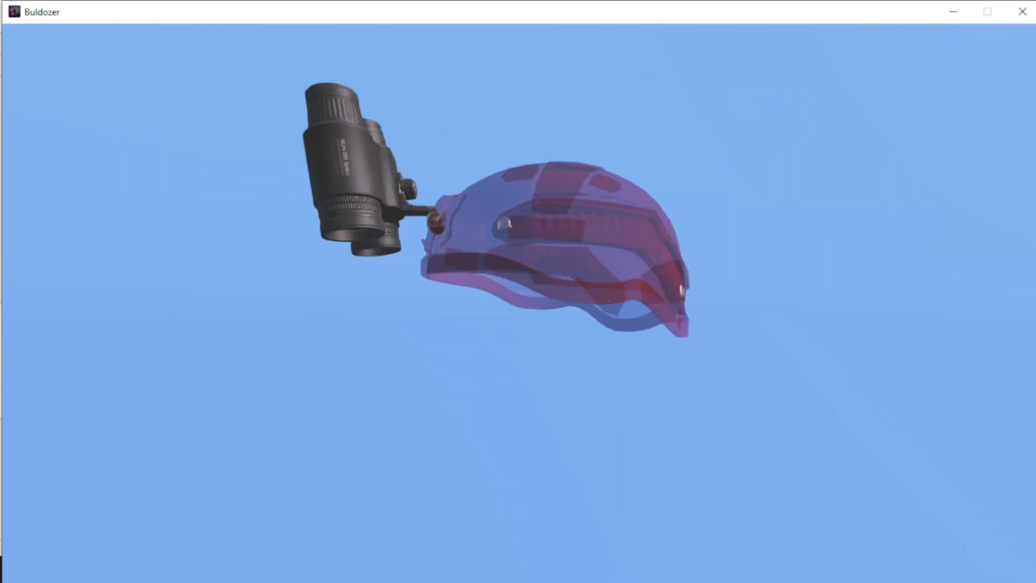
pyautogui.hotkey('alt', 'Tab')
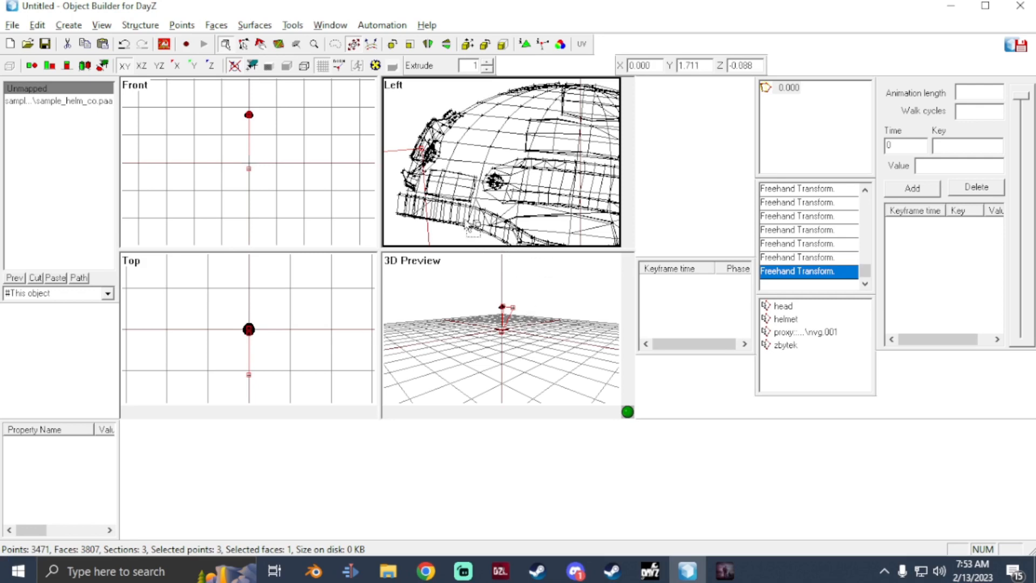
# - Rotate the nvg proxy slightly in the side view, move it back onto the front mount and check it in Buldozer
pyautogui.scroll(-5, 472, 232)
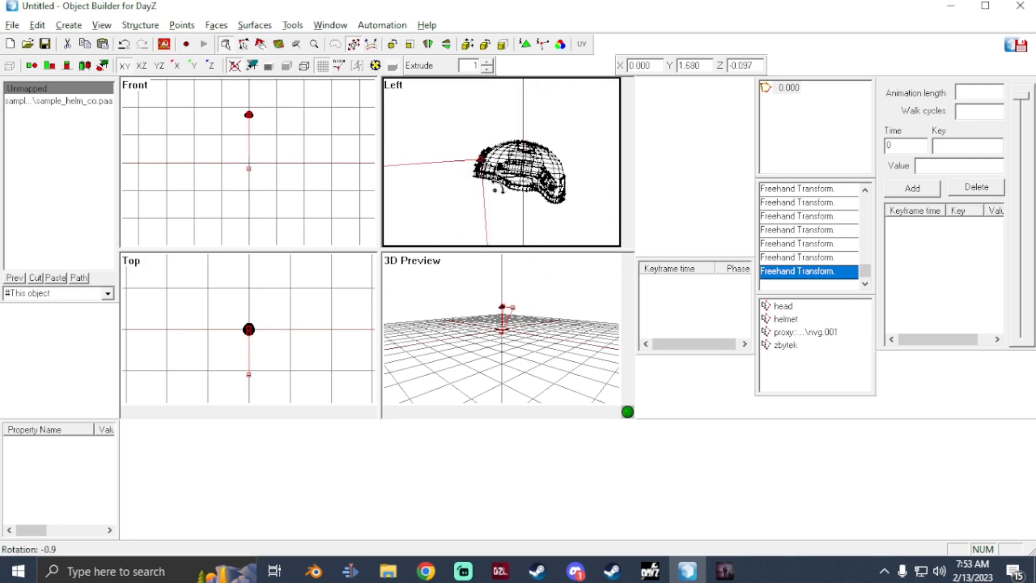
pyautogui.scroll(3, 505, 199)
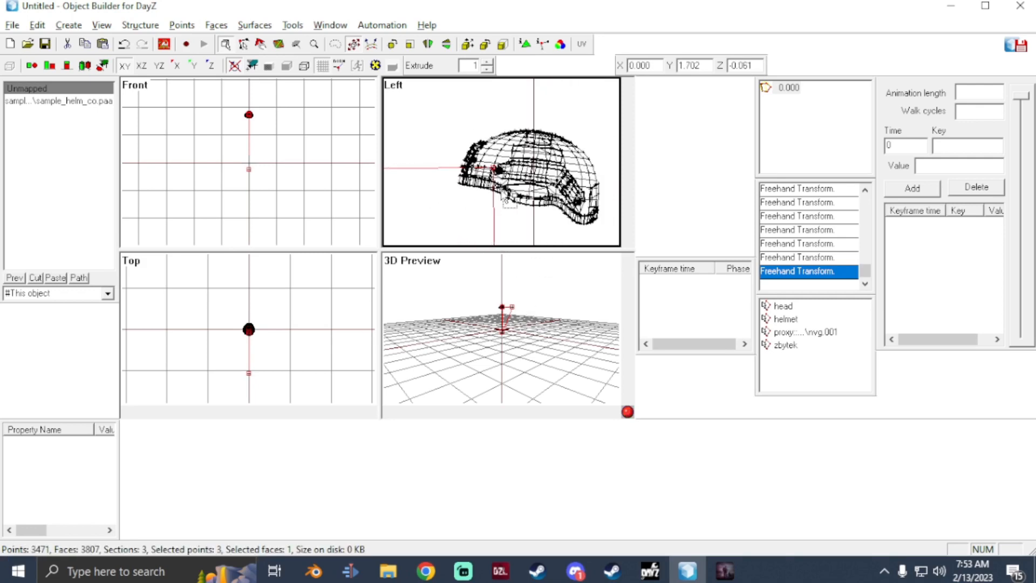
pyautogui.scroll(3, 505, 199)
pyautogui.moveTo(502, 192); pyautogui.dragTo(452, 177)
pyautogui.hotkey('alt', 'Tab')
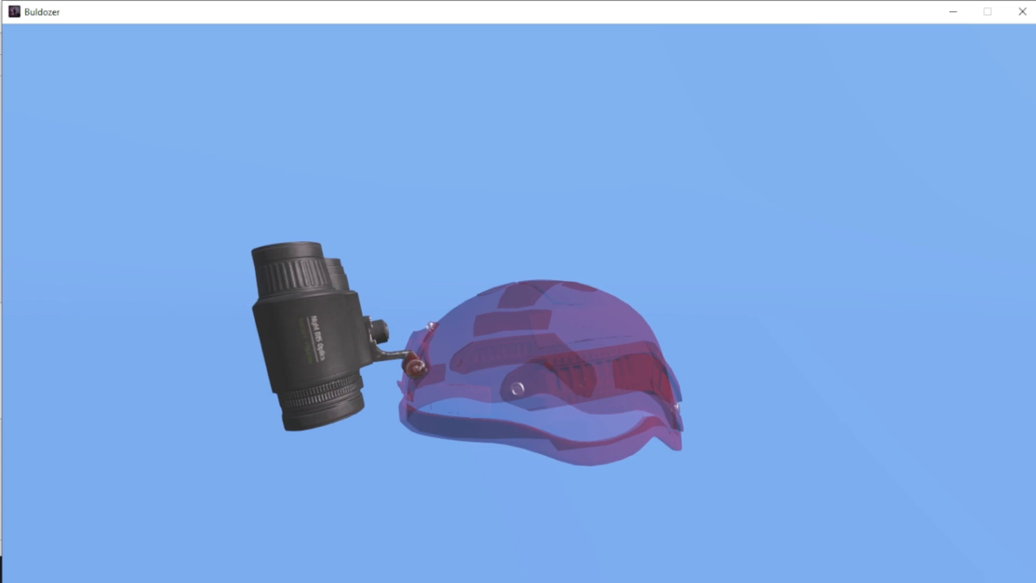
# - Raise the nvg proxy about 0.004 in the side view and check its alignment from the side and front in Buldozer
pyautogui.hotkey('alt', 'Tab')
pyautogui.moveTo(427, 221); pyautogui.dragTo(427, 216)
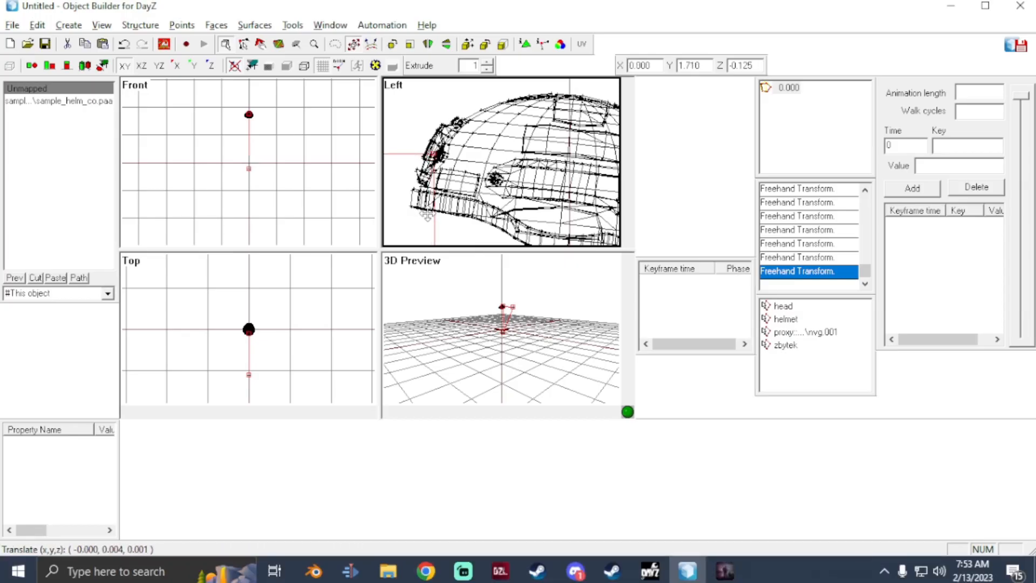
pyautogui.hotkey('alt', 'Tab')
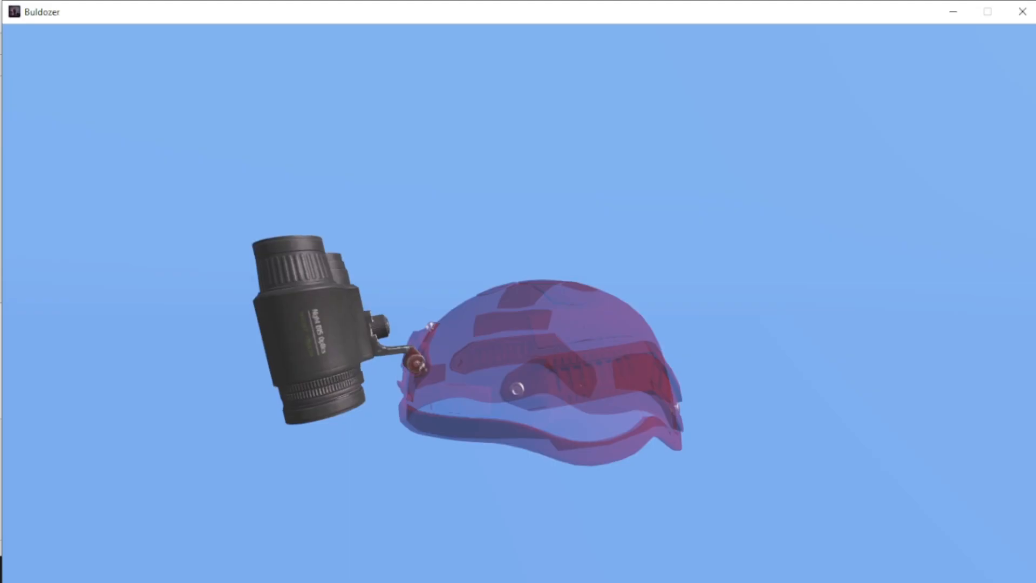
pyautogui.scroll(2, 467, 350)
pyautogui.scroll(-8, 468, 351)
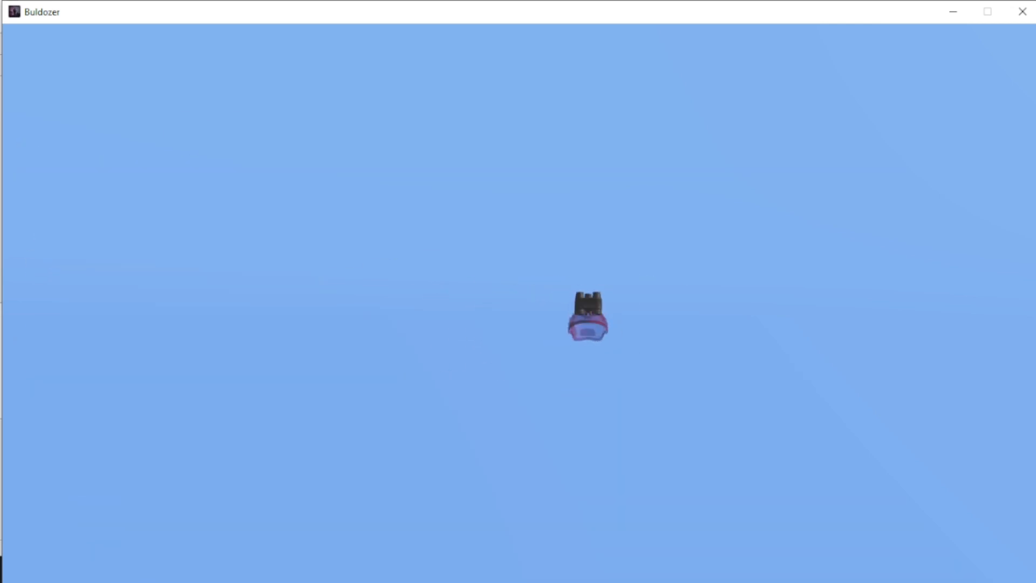
pyautogui.hotkey('alt', 'Tab')
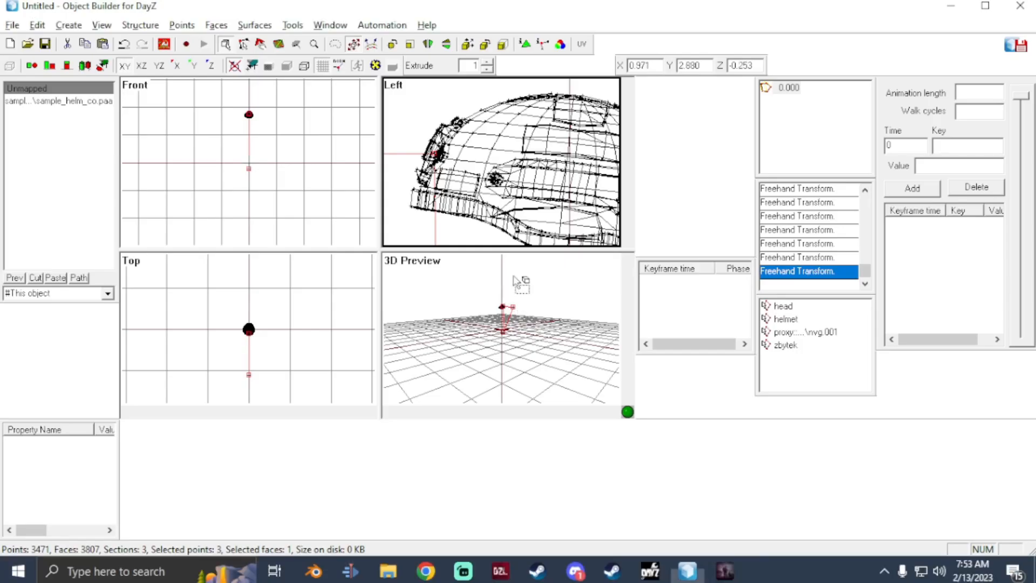
# - Redefine the helmet selection from all of the model's points together with the nvg proxy
pyautogui.click(497, 294)
pyautogui.hotkey('ctrl', 'a')
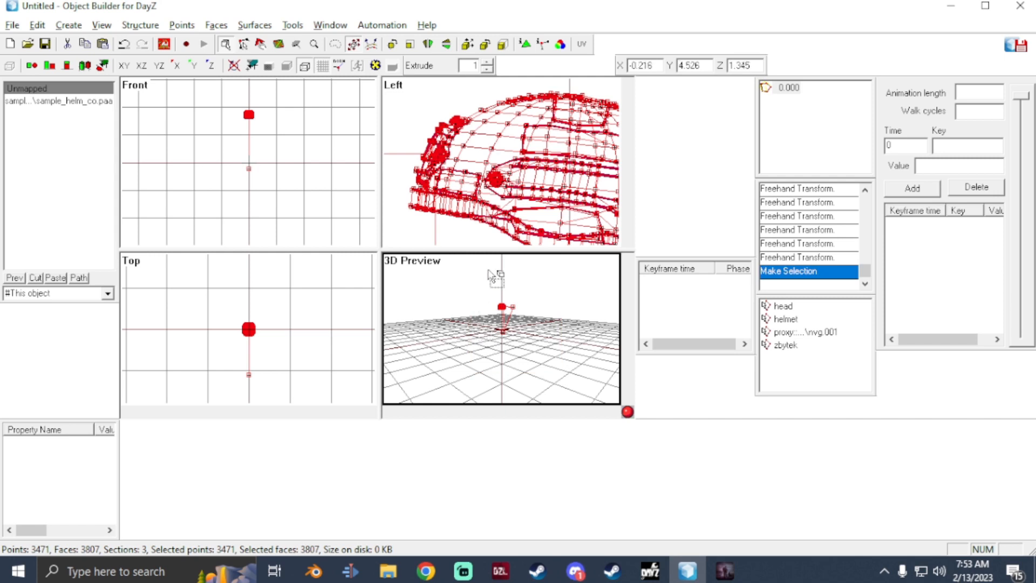
pyautogui.click(808, 336)
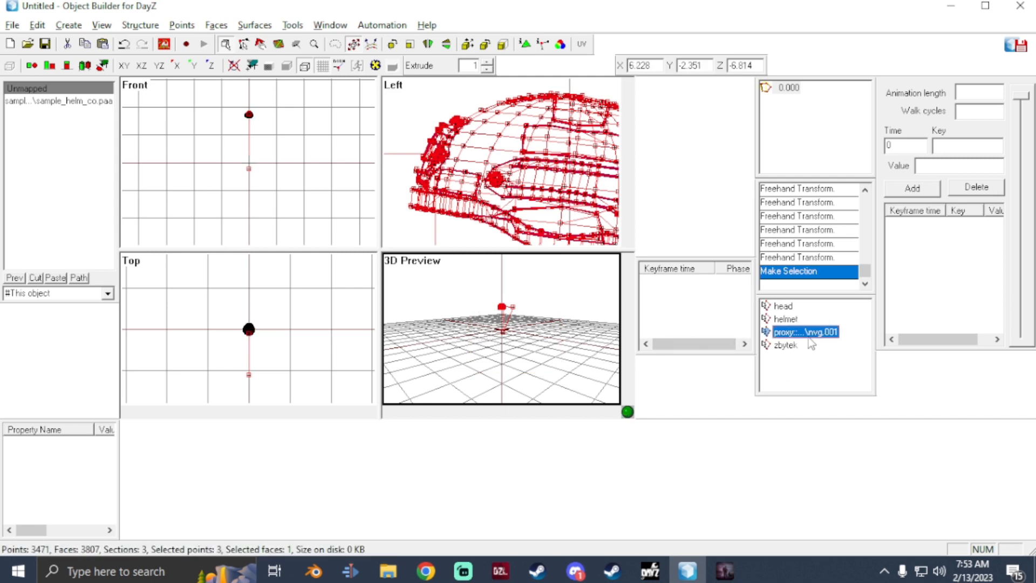
pyautogui.keyDown('ctrl'); pyautogui.click(785, 320); pyautogui.keyUp('ctrl')
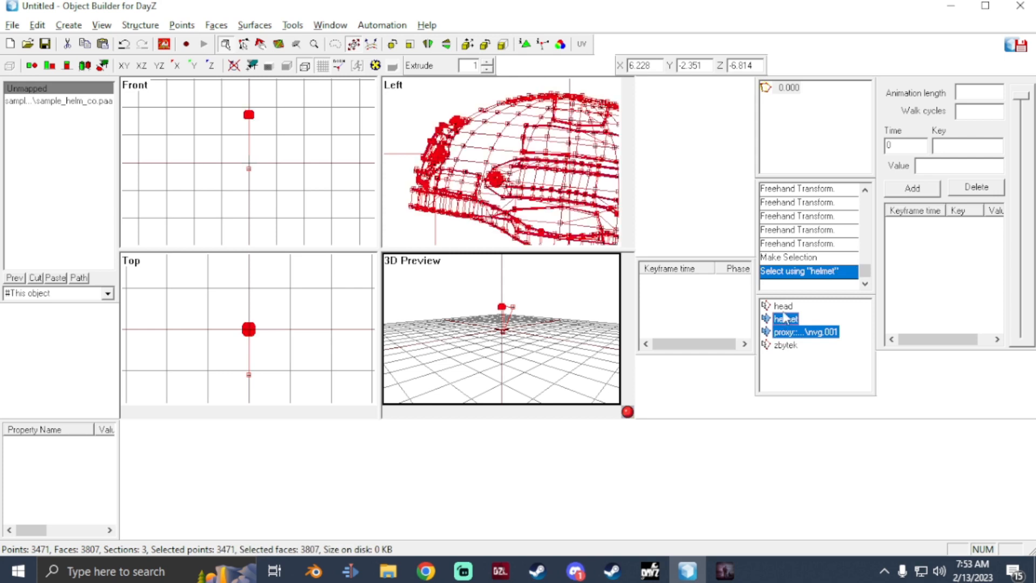
pyautogui.rightClick(786, 311)
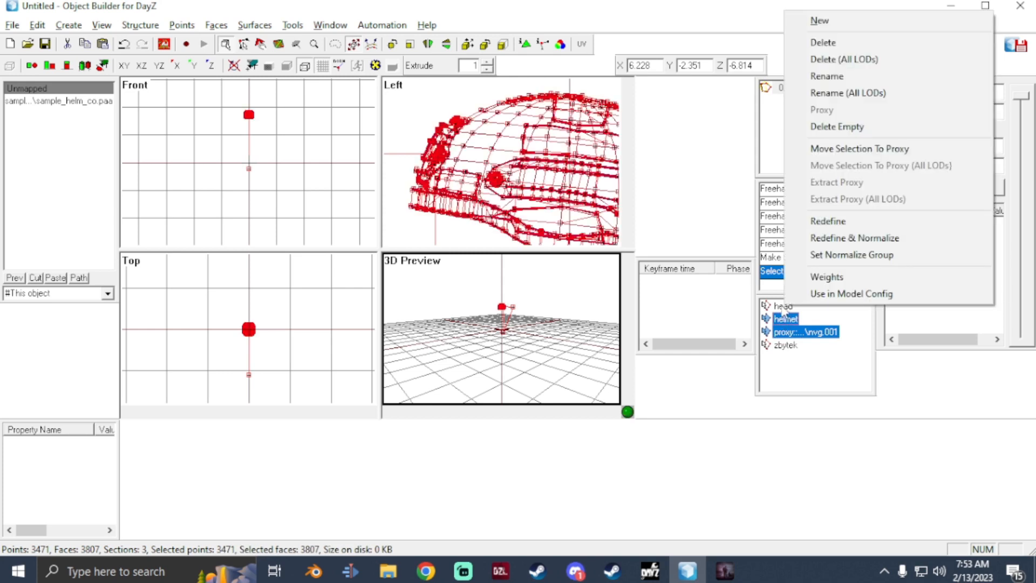
pyautogui.click(848, 222)
# - Compare the head and zbytek selections and try to redefine head with the nvg proxy included
pyautogui.click(783, 306)
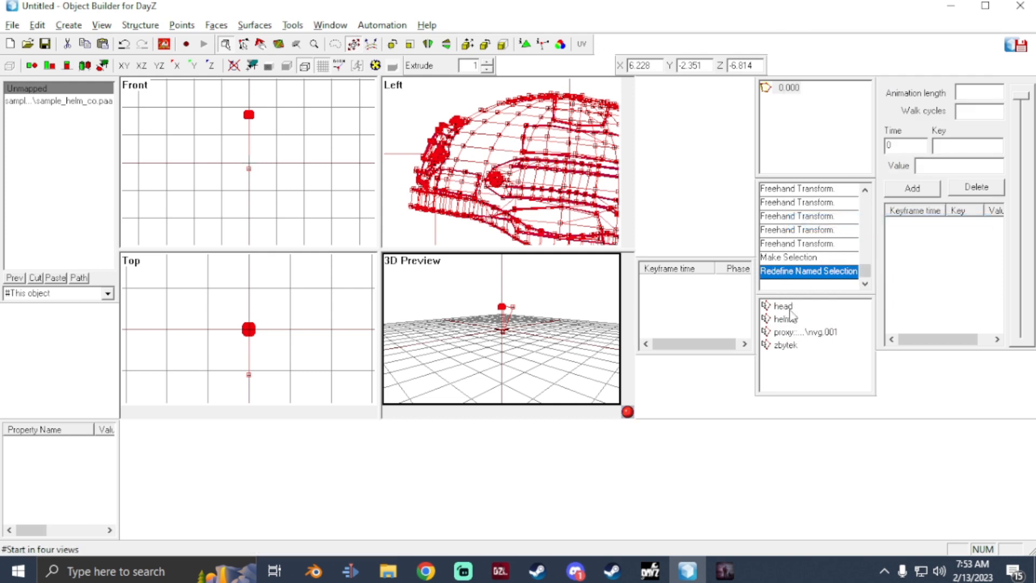
pyautogui.click(784, 346)
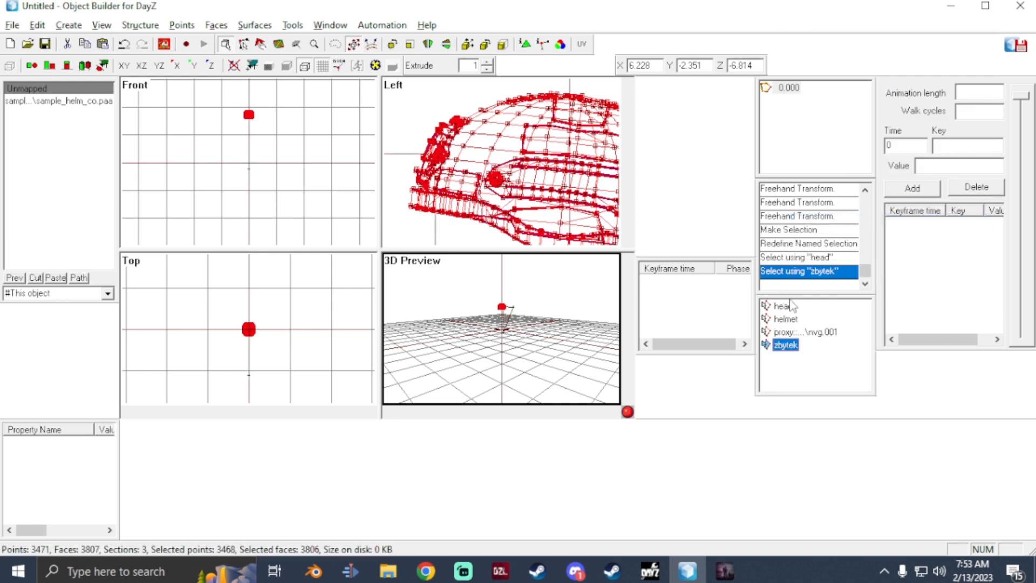
pyautogui.click(785, 306)
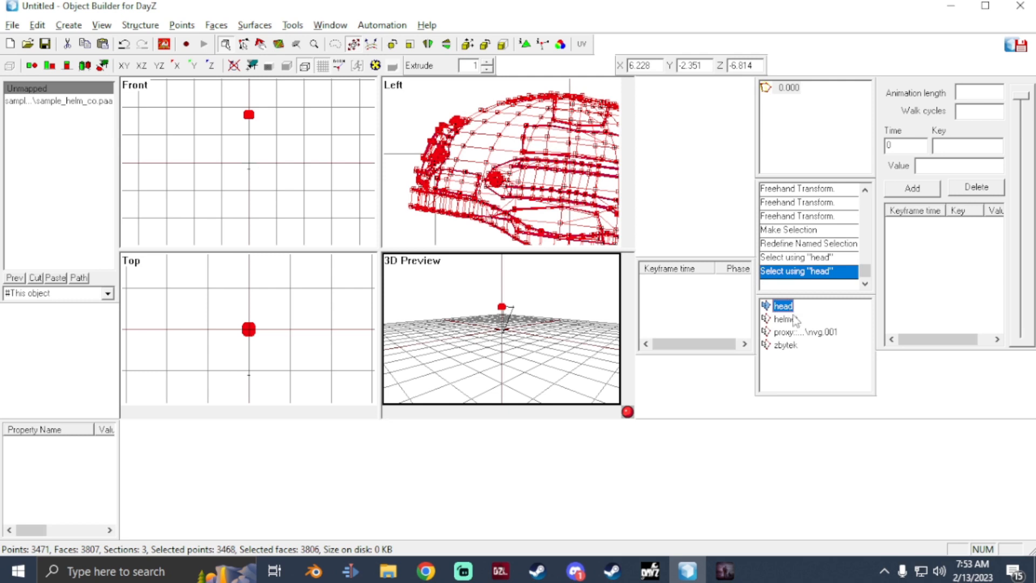
pyautogui.keyDown('ctrl'); pyautogui.click(804, 332); pyautogui.keyUp('ctrl')
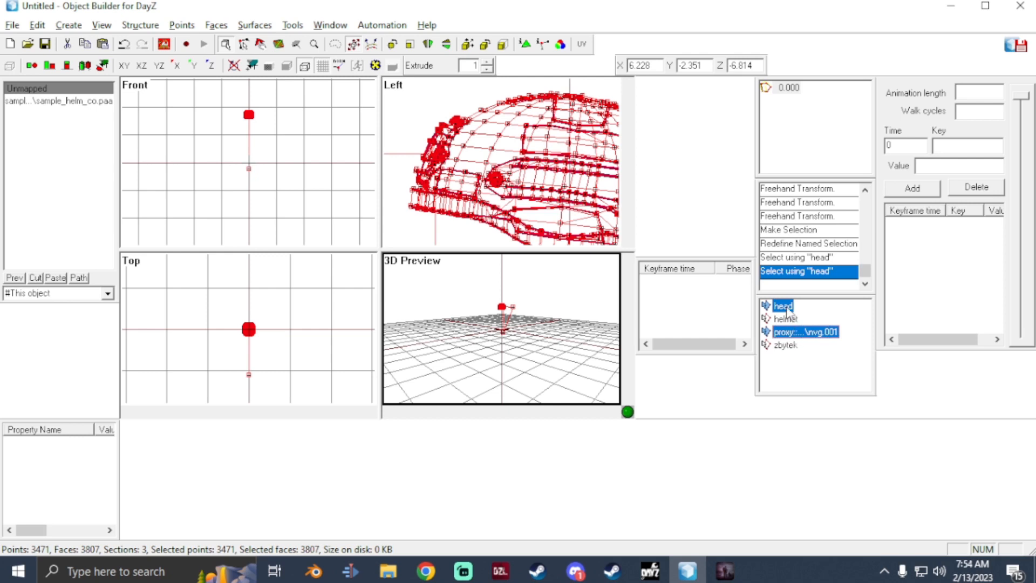
pyautogui.rightClick(787, 312)
pyautogui.click(831, 228)
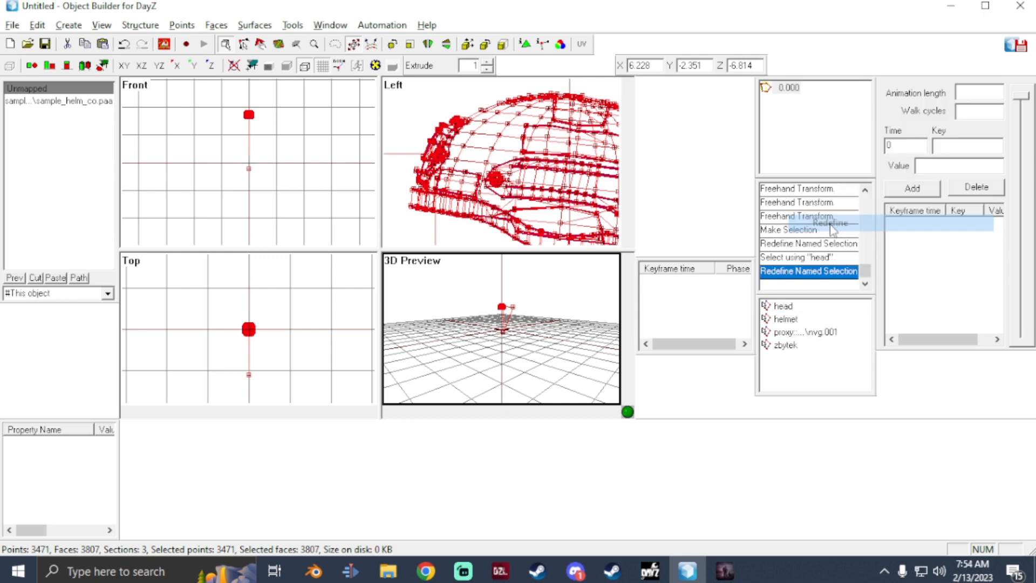
pyautogui.click(788, 318)
pyautogui.click(783, 306)
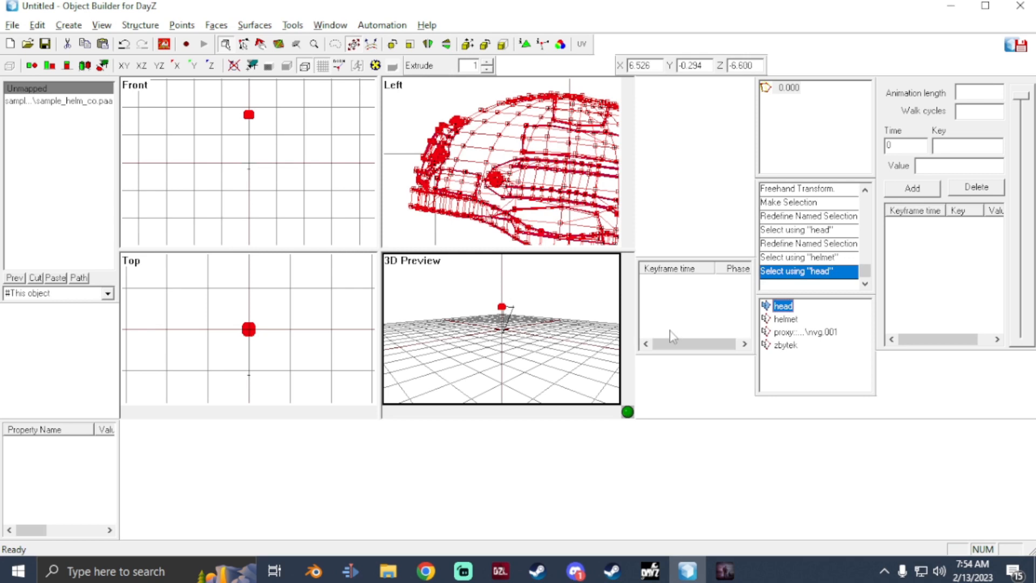
# - Select the helmet and nvg proxy together in the 3D preview, redefine the head selection from them and check it against zbytek
pyautogui.moveTo(495, 325); pyautogui.dragTo(557, 359)
pyautogui.moveTo(487, 293); pyautogui.dragTo(563, 366)
pyautogui.moveTo(468, 280); pyautogui.dragTo(596, 392)
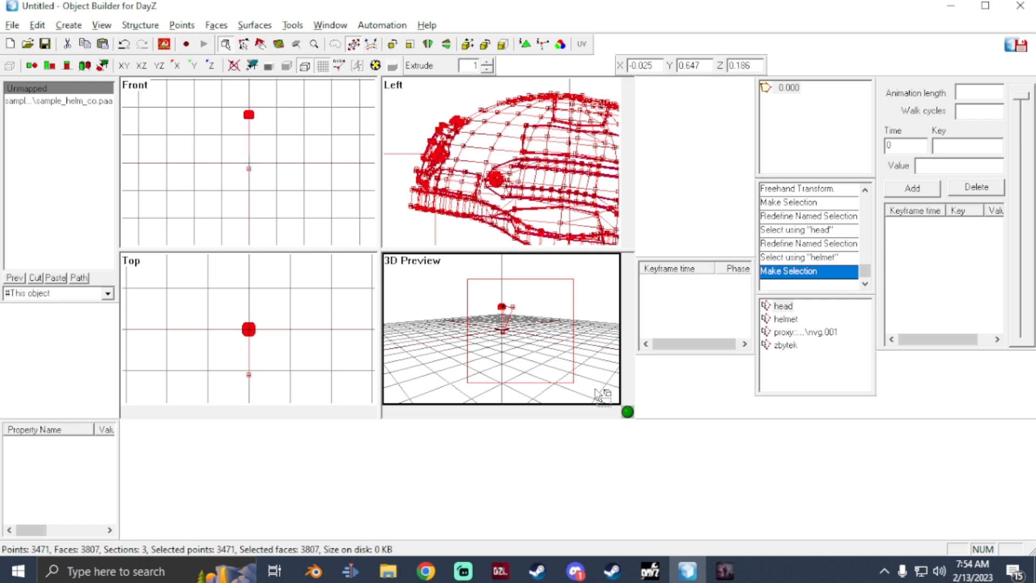
pyautogui.rightClick(782, 306)
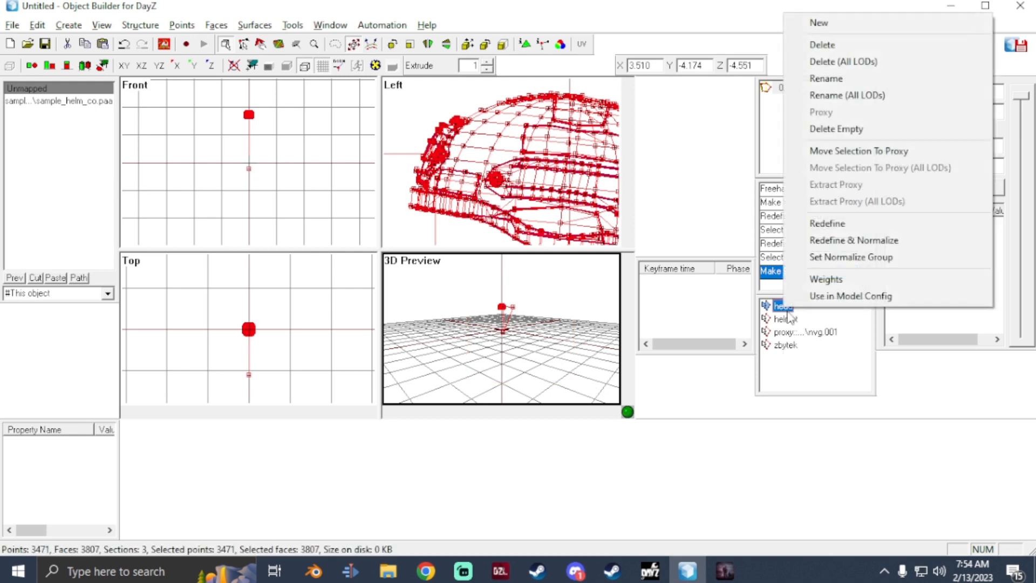
pyautogui.click(847, 223)
pyautogui.click(785, 307)
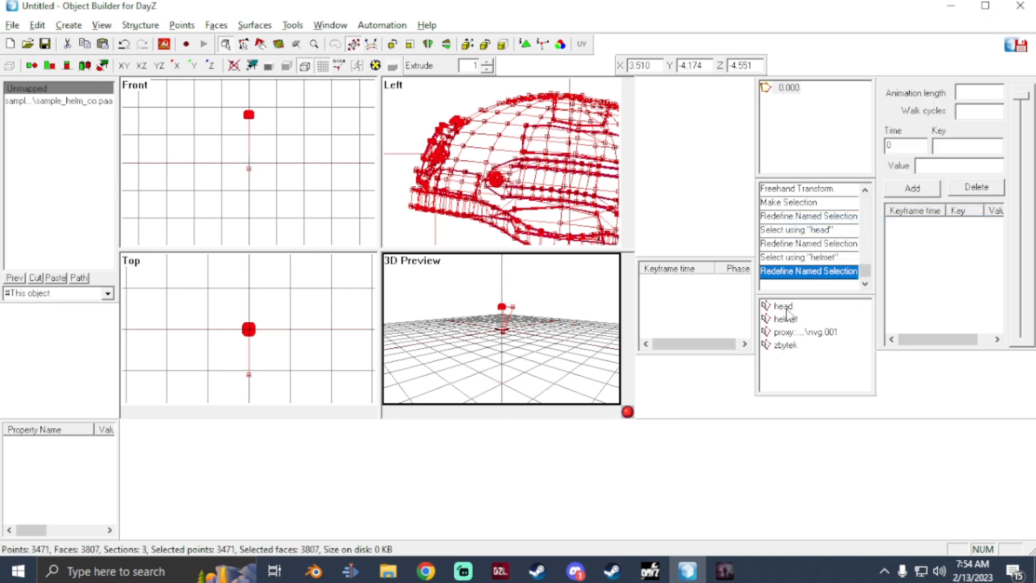
pyautogui.click(788, 345)
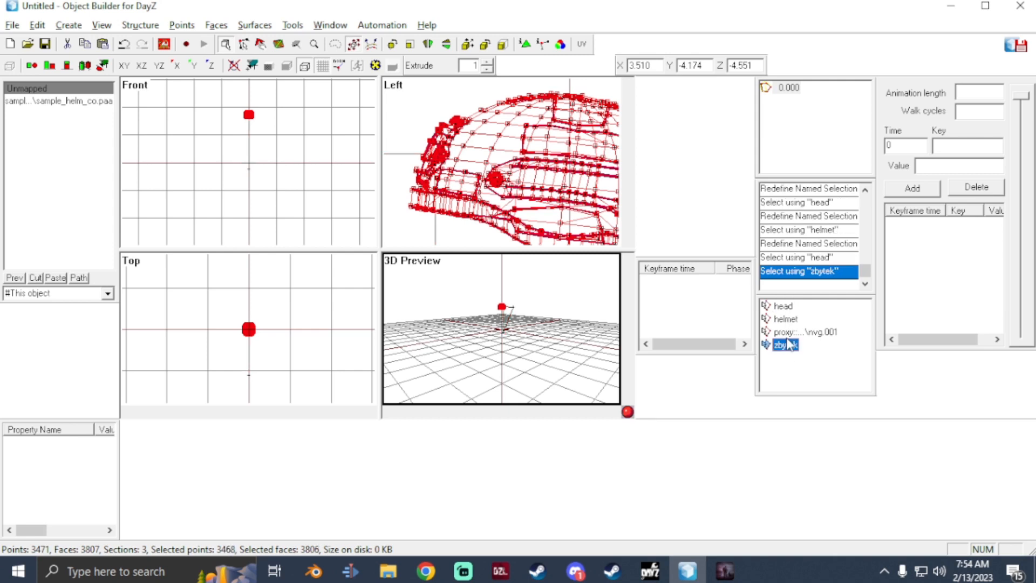
pyautogui.click(783, 306)
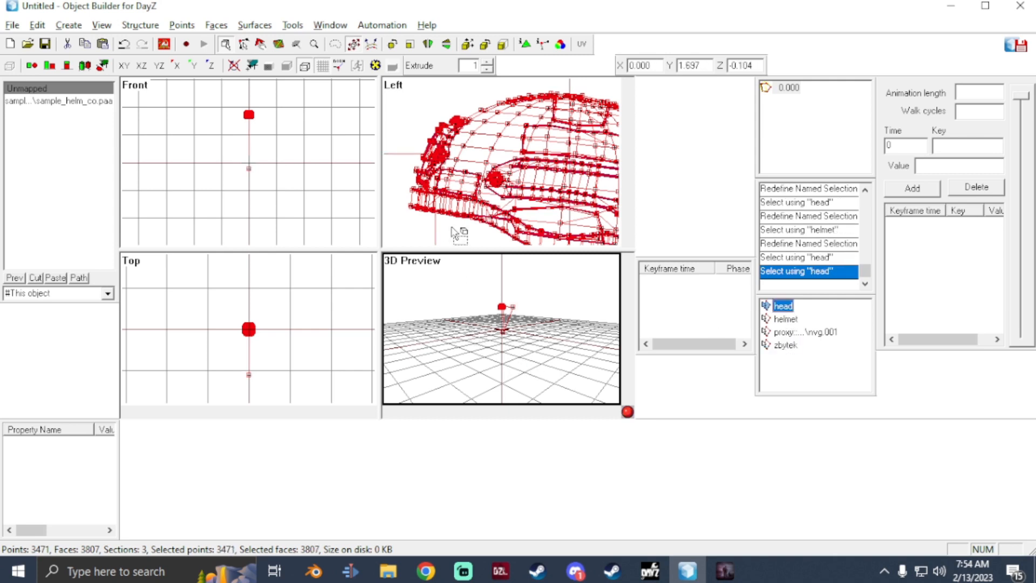
# - Create a box of size 1 × 1 × 1 with one segment per axis, centred to the pin
pyautogui.scroll(-2, 483, 237)
pyautogui.scroll(-3, 469, 216)
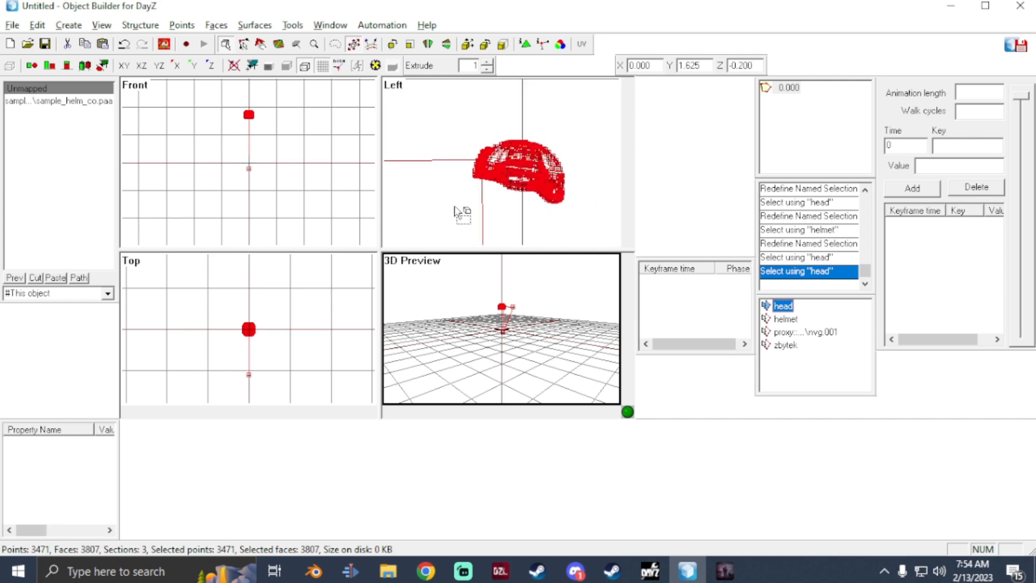
pyautogui.scroll(3, 455, 208)
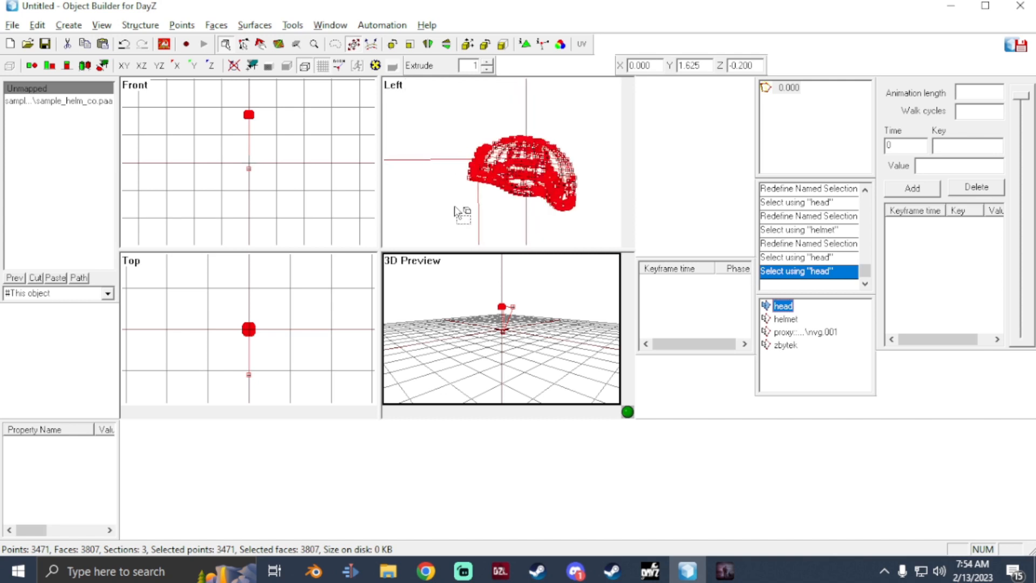
pyautogui.scroll(-3, 530, 189)
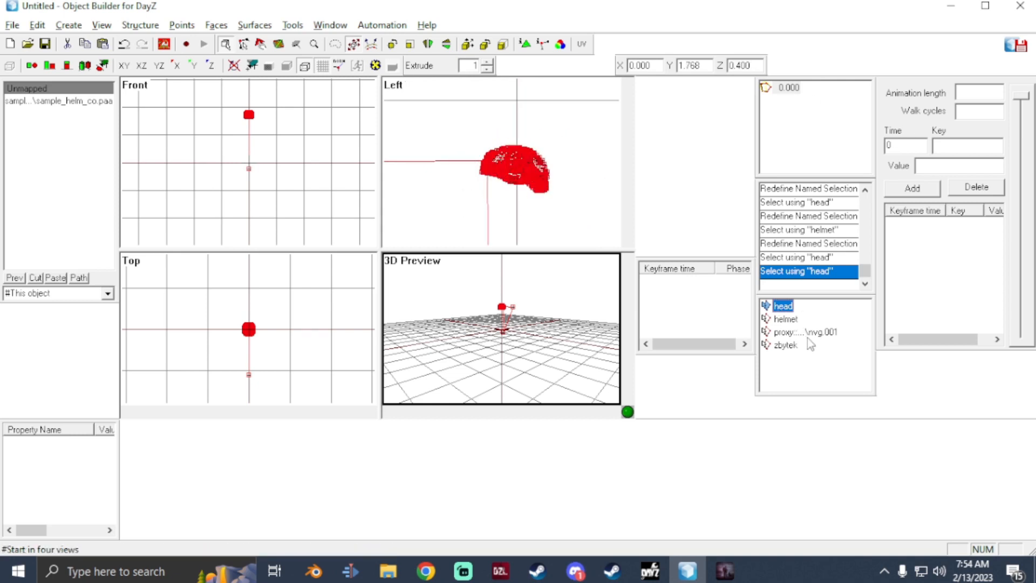
pyautogui.click(69, 24)
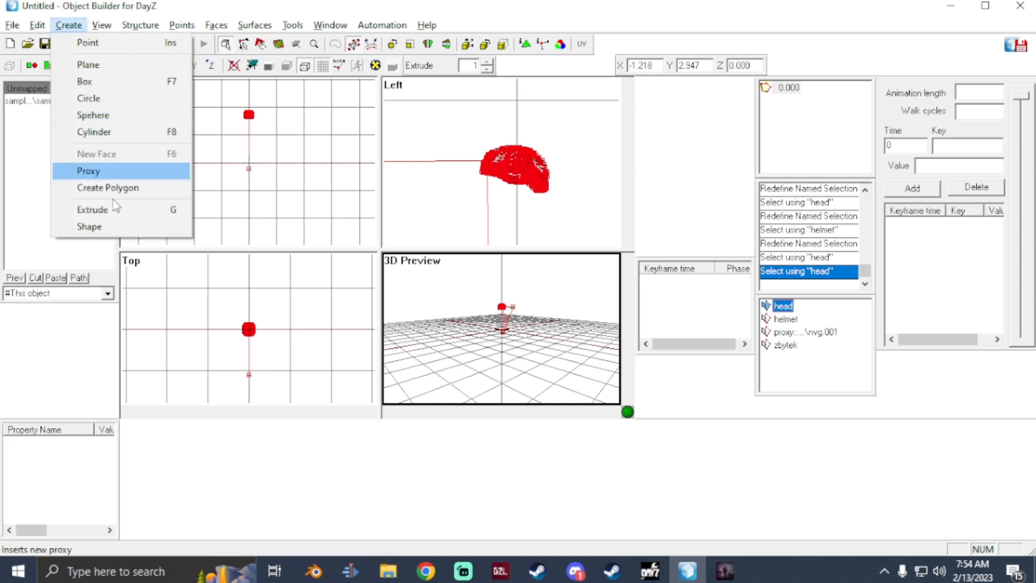
pyautogui.click(118, 84)
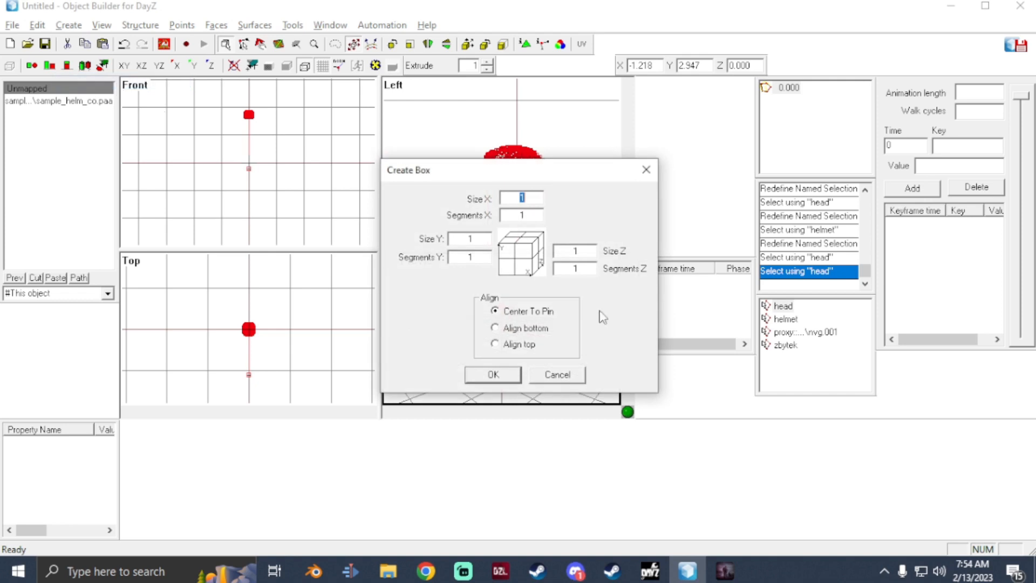
pyautogui.click(506, 372)
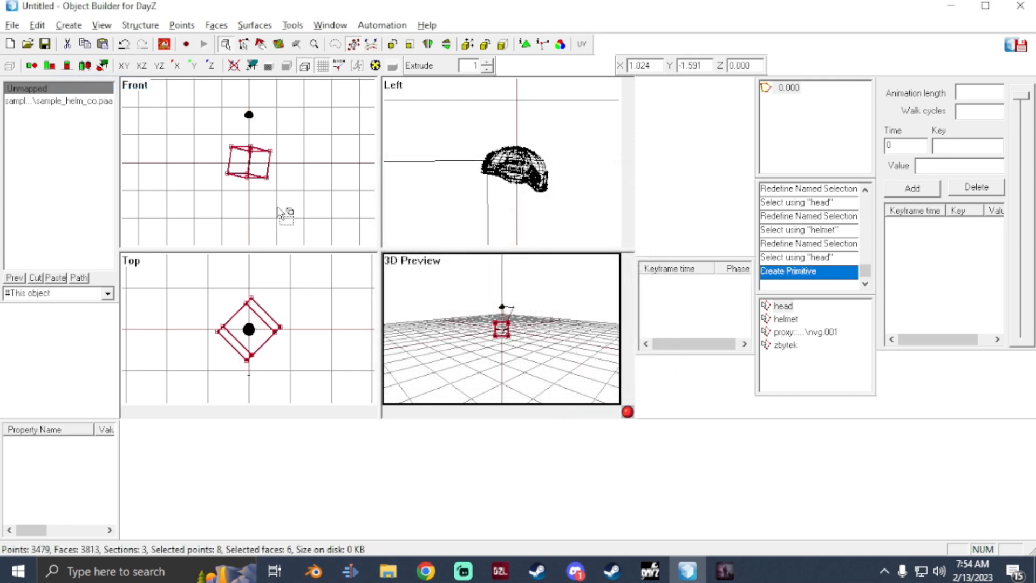
# - Rotate the new box in the top and front views until its sides line up with the axes
pyautogui.moveTo(313, 344); pyautogui.dragTo(289, 375)
pyautogui.moveTo(294, 175); pyautogui.dragTo(294, 157)
pyautogui.scroll(-5, 501, 192)
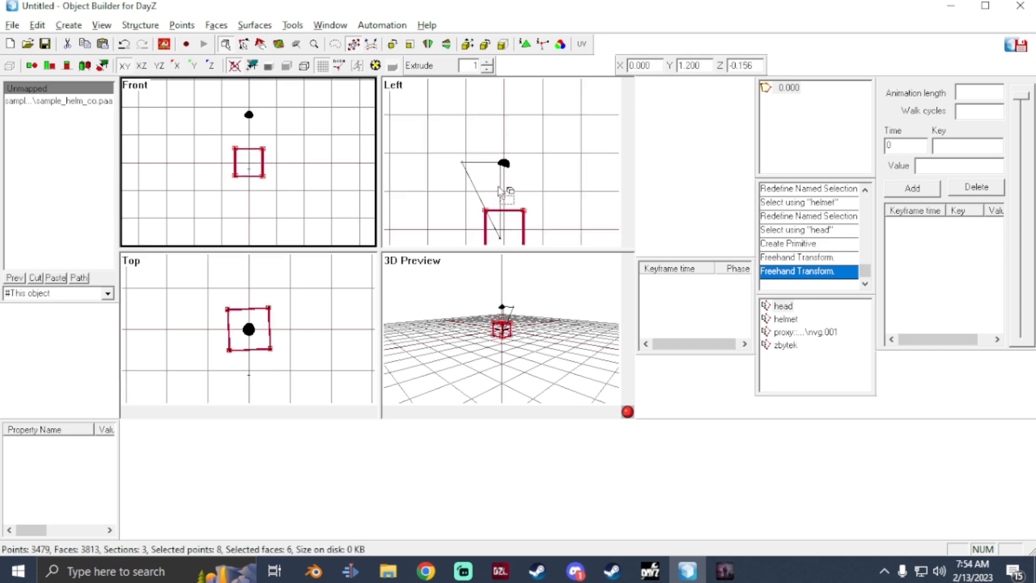
pyautogui.moveTo(308, 331); pyautogui.dragTo(301, 329)
# - Move the box up over the helmet and scale it down in the left and top views until it closely surrounds the helmet
pyautogui.moveTo(262, 152); pyautogui.dragTo(265, 116)
pyautogui.scroll(5, 526, 146)
pyautogui.moveTo(542, 183)
pyautogui.mouseDown()
pyautogui.moveTo(573, 215)
pyautogui.moveTo(550, 188)
pyautogui.moveTo(553, 198)
pyautogui.mouseUp()
pyautogui.scroll(2, 254, 116)
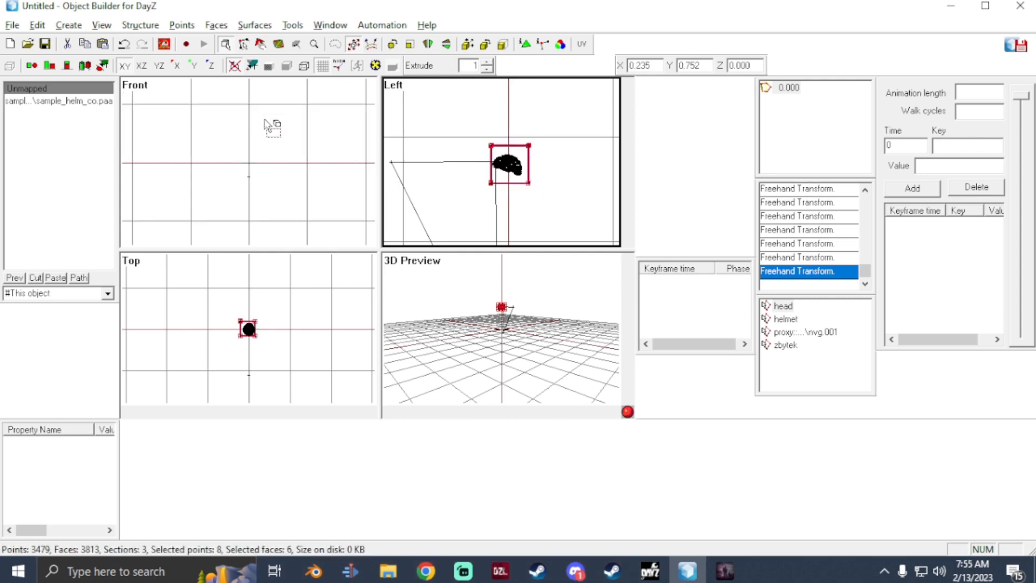
pyautogui.moveTo(277, 347)
pyautogui.mouseDown()
pyautogui.moveTo(282, 338)
pyautogui.moveTo(292, 356)
pyautogui.mouseUp()
pyautogui.scroll(3, 259, 339)
pyautogui.scroll(1, 254, 334)
pyautogui.moveTo(301, 326); pyautogui.dragTo(298, 329)
pyautogui.click(253, 324)
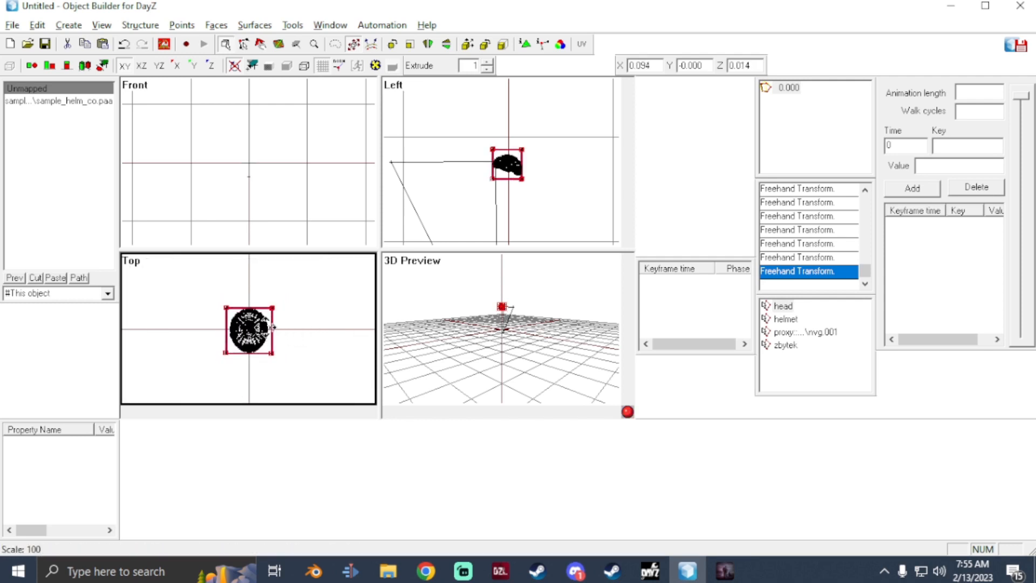
# - Lower the box's upper points and raise its lower points in the left view to match the helmet's height
pyautogui.scroll(2, 552, 166)
pyautogui.scroll(1, 526, 139)
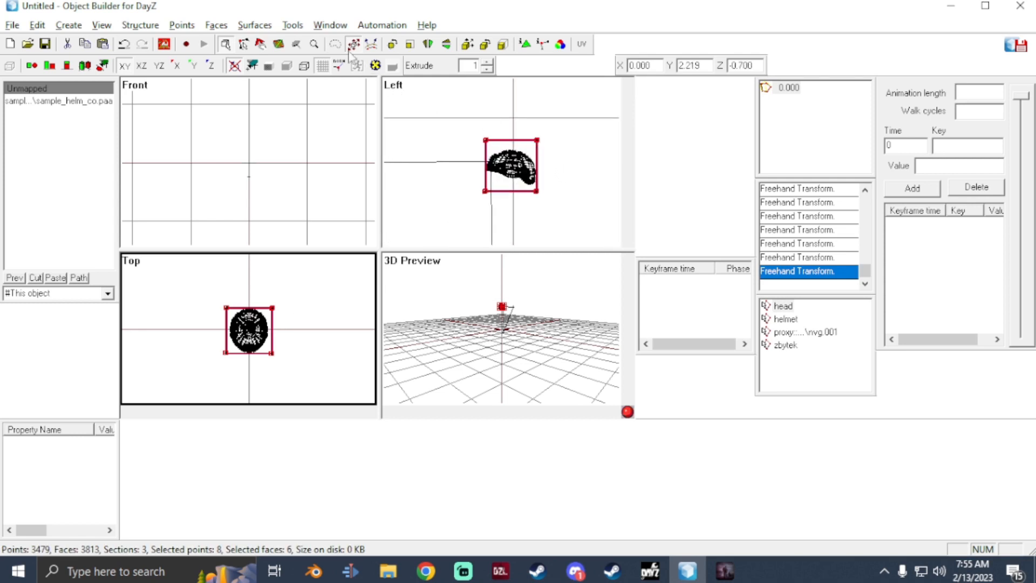
pyautogui.click(244, 43)
pyautogui.moveTo(470, 124); pyautogui.dragTo(583, 165)
pyautogui.moveTo(480, 102); pyautogui.dragTo(481, 110, button='right')
pyautogui.moveTo(568, 224); pyautogui.dragTo(474, 185)
pyautogui.moveTo(532, 205); pyautogui.dragTo(533, 196, button='right')
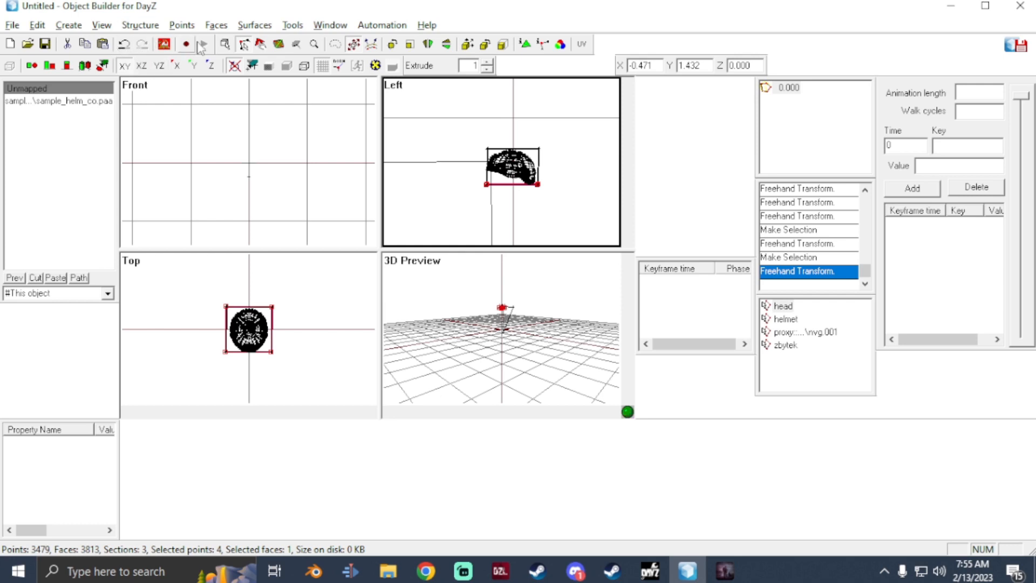
# - Select the whole fitted box and remove it from the 0.000 LOD
pyautogui.click(229, 47)
pyautogui.moveTo(526, 140); pyautogui.dragTo(546, 149)
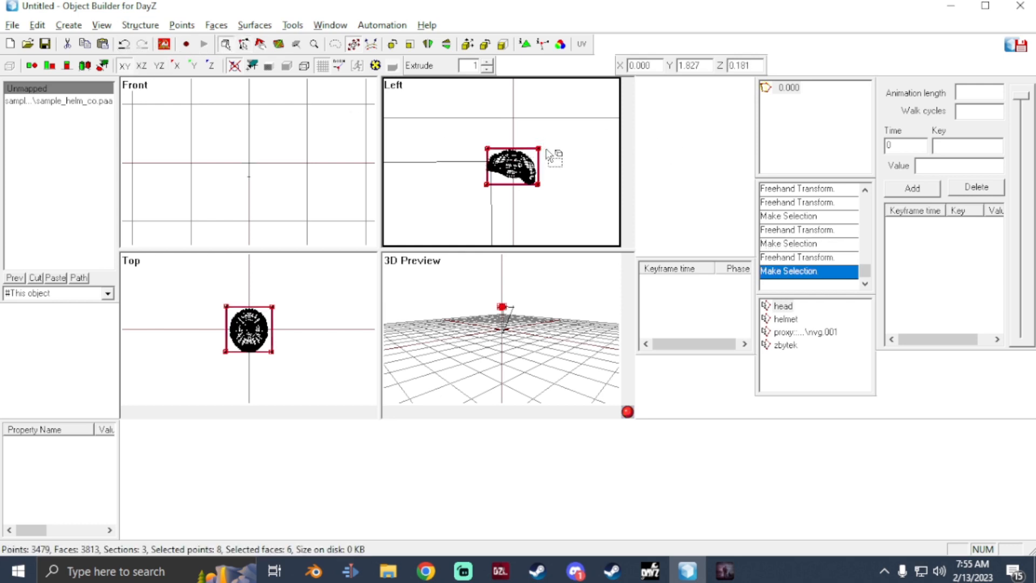
pyautogui.press('Delete')
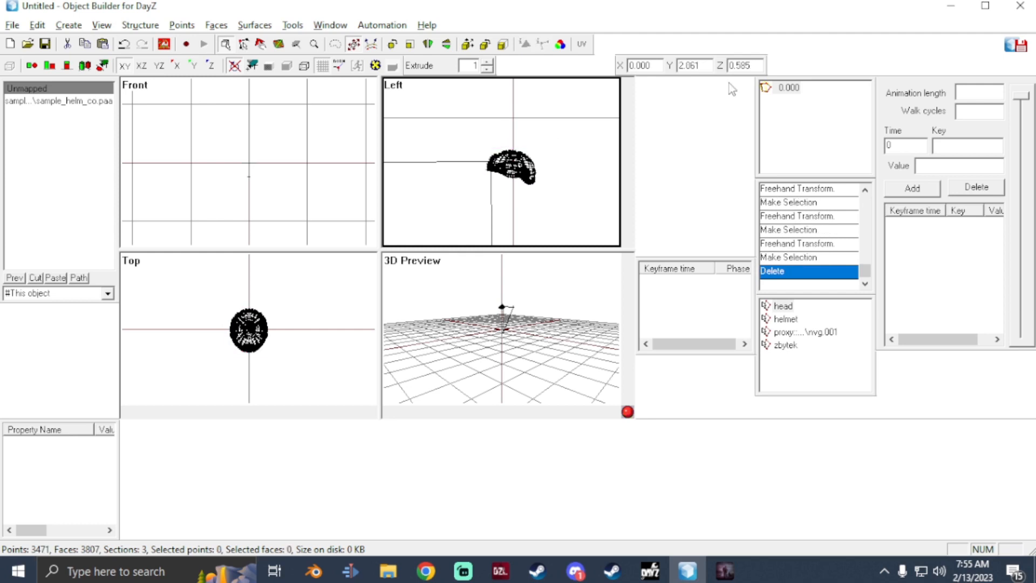
# - Add a new LOD, define it as Geometry, and paste the copied box into it
pyautogui.rightClick(780, 107)
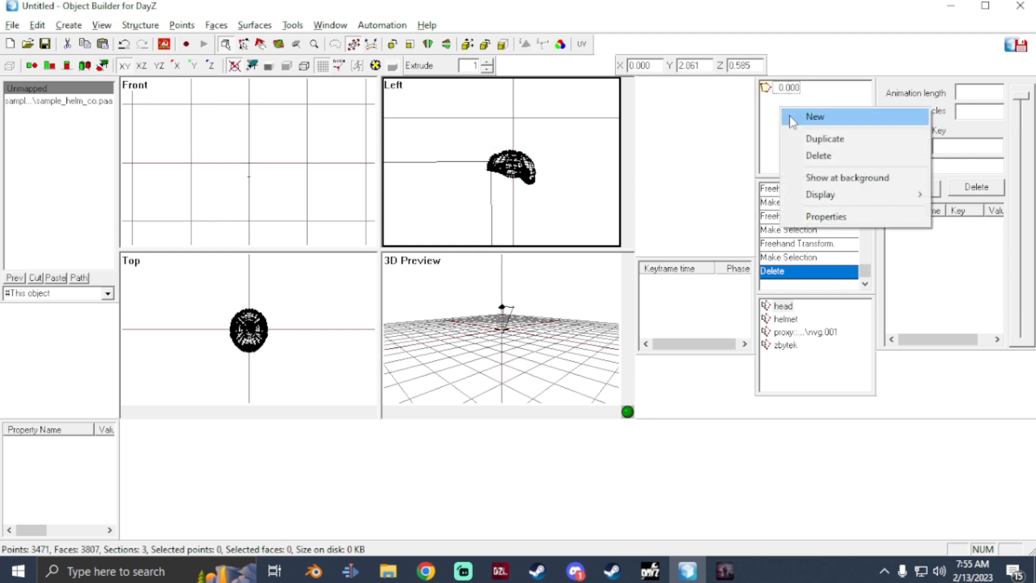
pyautogui.click(792, 119)
pyautogui.rightClick(785, 104)
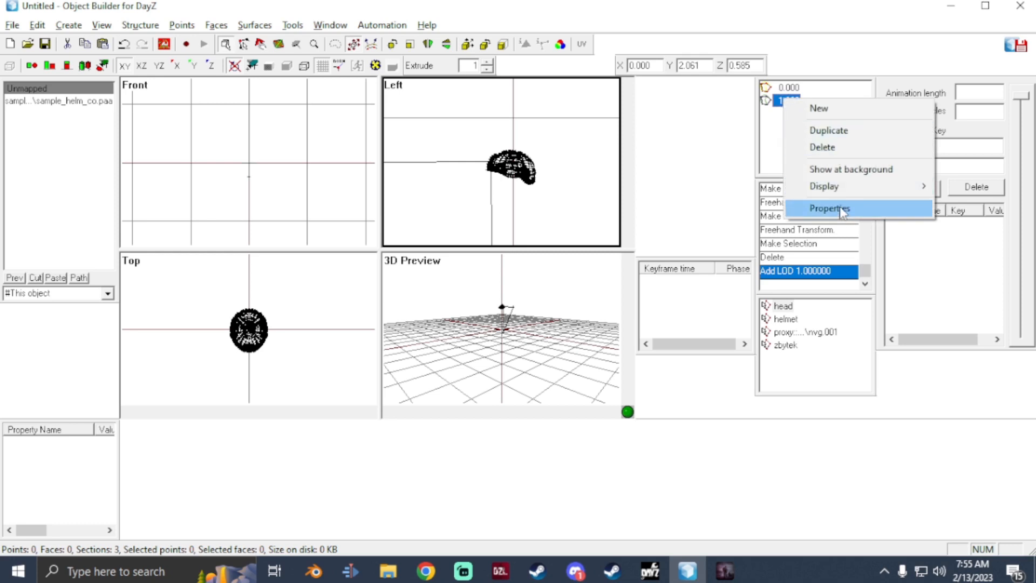
pyautogui.click(830, 209)
pyautogui.doubleClick(786, 99)
pyautogui.hotkey('ctrl', 'v')
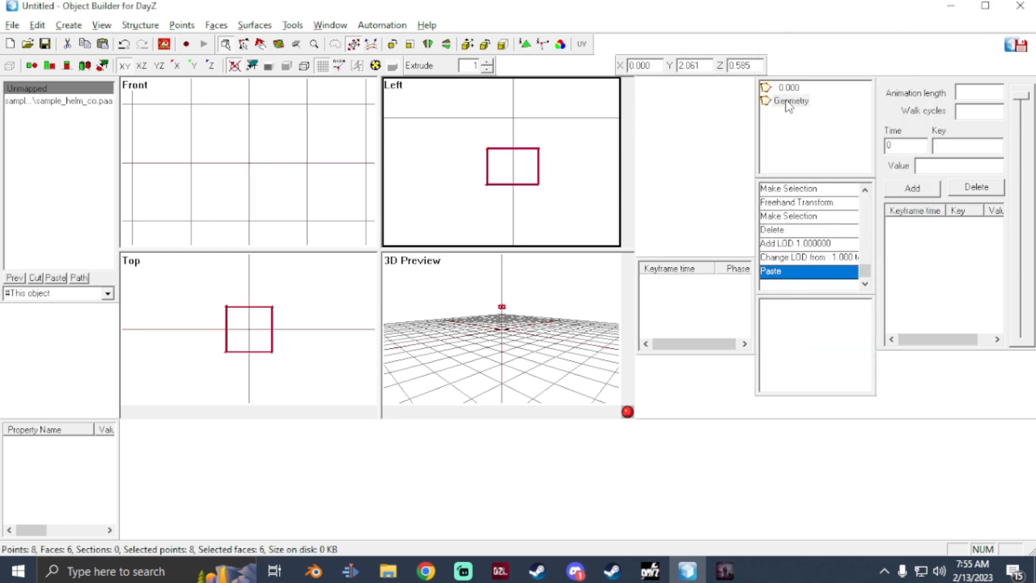
# - Run Find Components on the Geometry LOD's box and add a named property autocenter with value 0
pyautogui.click(140, 24)
pyautogui.moveTo(205, 120)
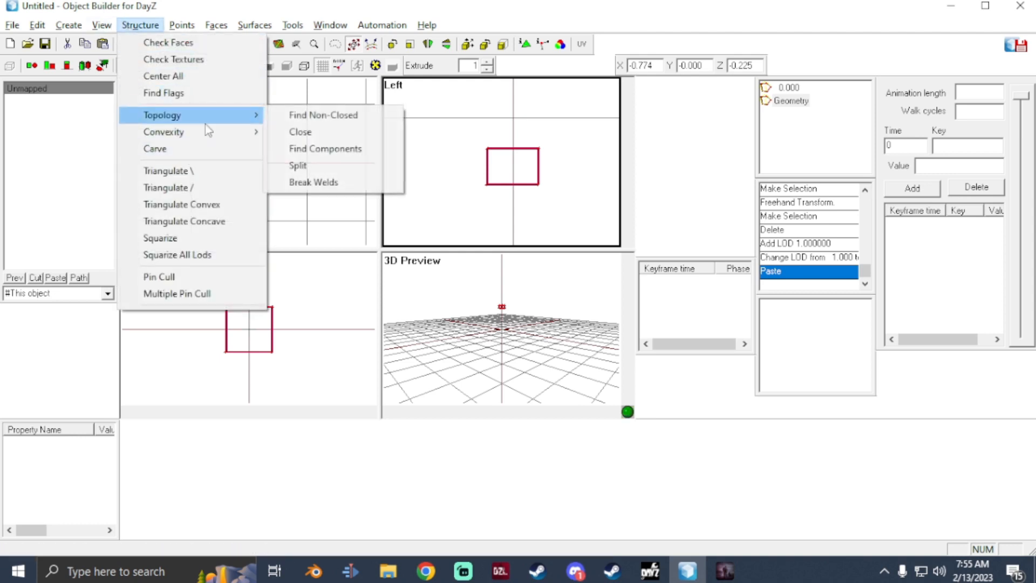
pyautogui.click(316, 149)
pyautogui.rightClick(59, 475)
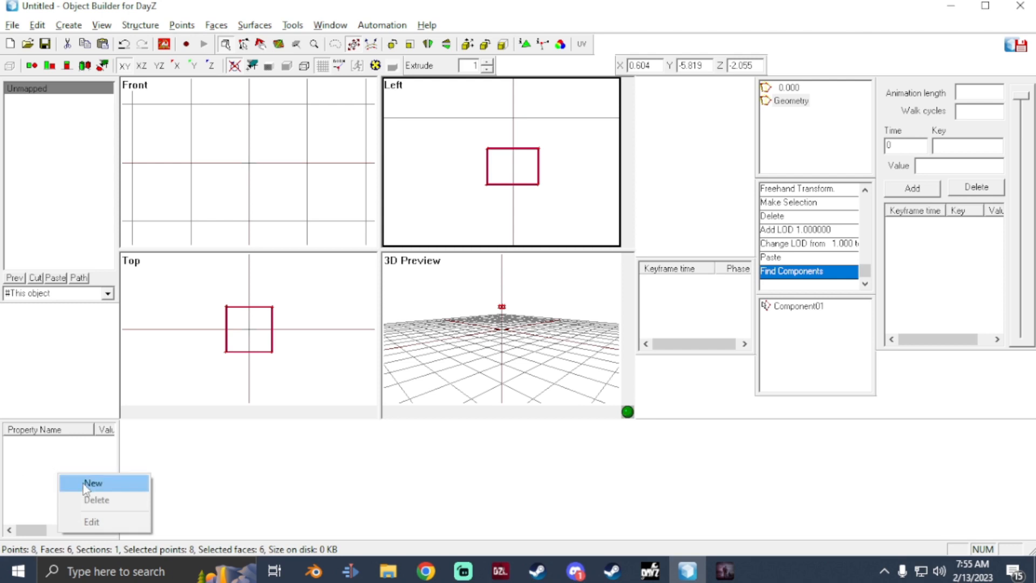
pyautogui.click(79, 484)
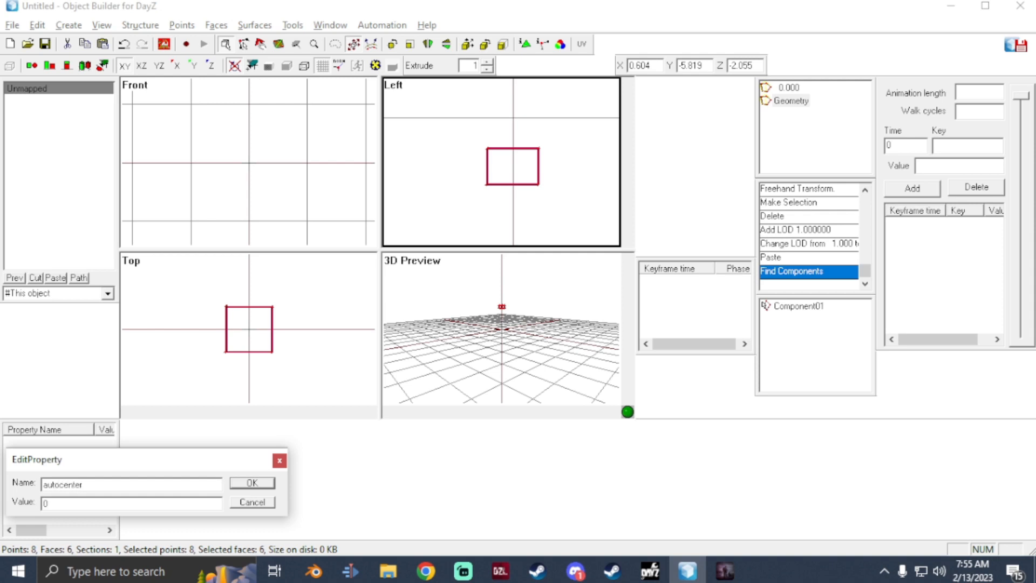
pyautogui.press('Return')
# - Select Component01, add a new LOD defined as Fire Geometry, and paste the component box into it
pyautogui.click(788, 308)
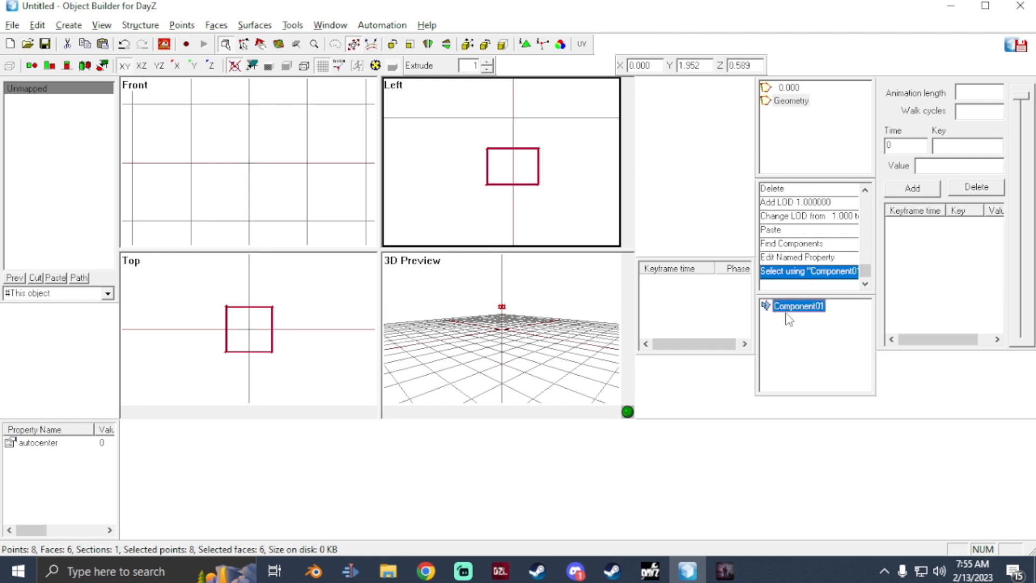
pyautogui.rightClick(807, 144)
pyautogui.click(810, 145)
pyautogui.rightClick(791, 102)
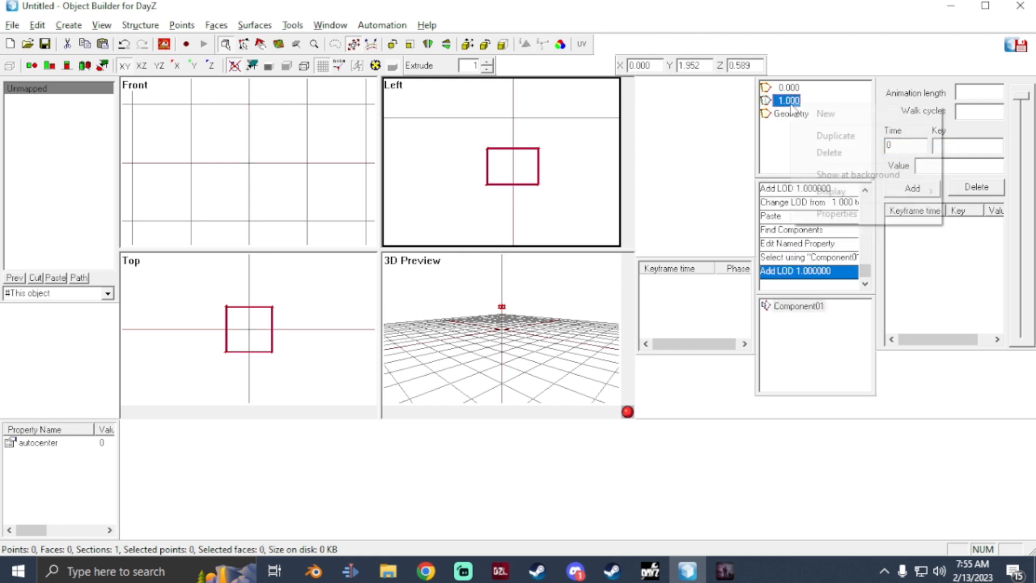
pyautogui.click(834, 214)
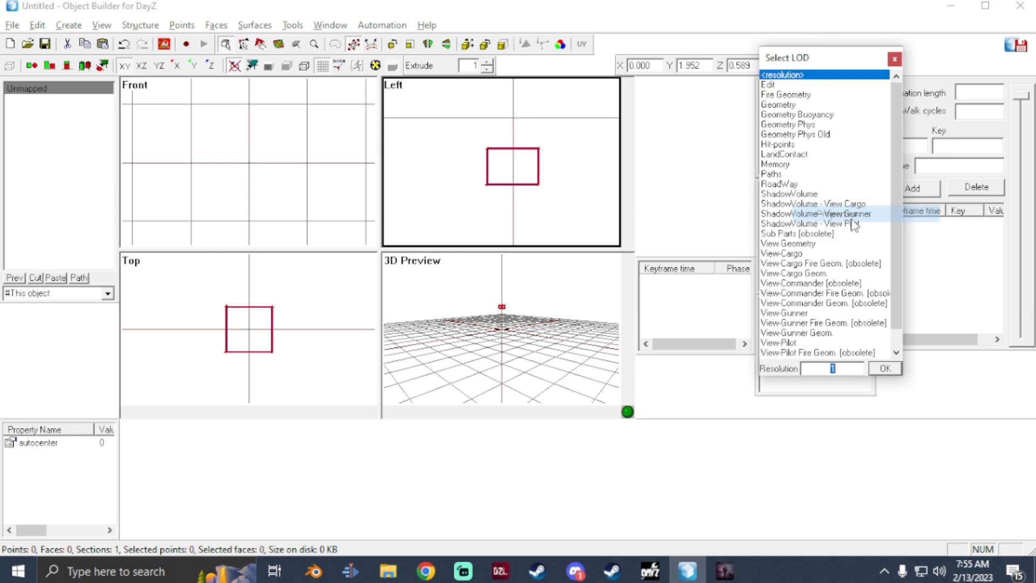
pyautogui.doubleClick(791, 96)
pyautogui.hotkey('ctrl', 'v')
# - Add another LOD, define it as View Geometry, and paste the component box into it
pyautogui.rightClick(789, 142)
pyautogui.click(811, 151)
pyautogui.rightClick(789, 100)
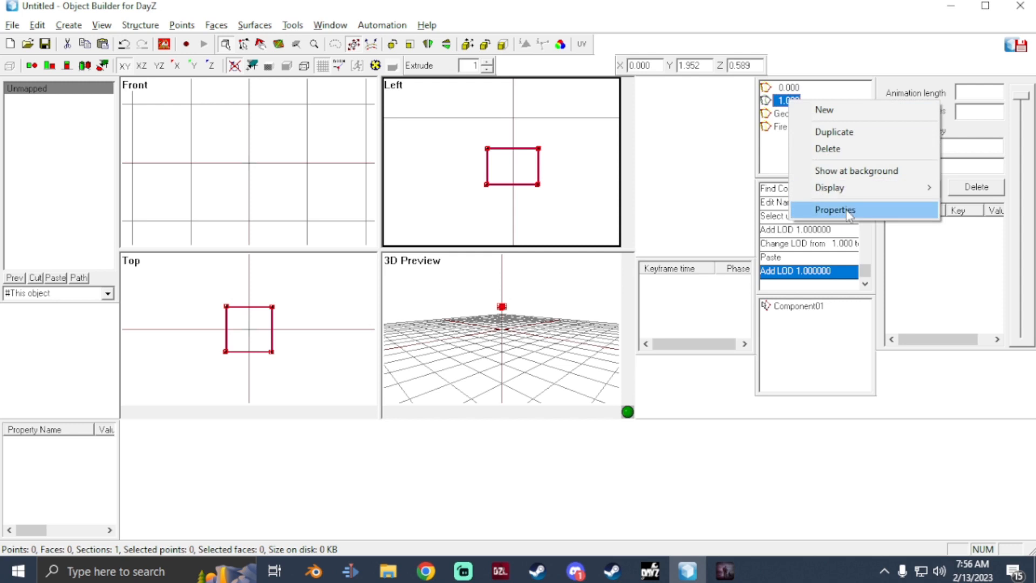
pyautogui.click(834, 213)
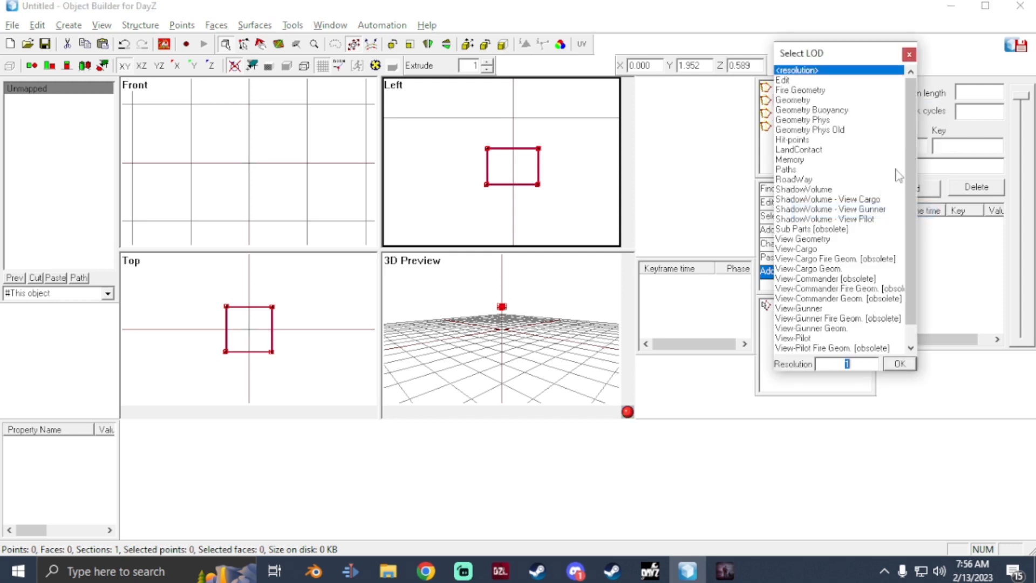
pyautogui.doubleClick(817, 240)
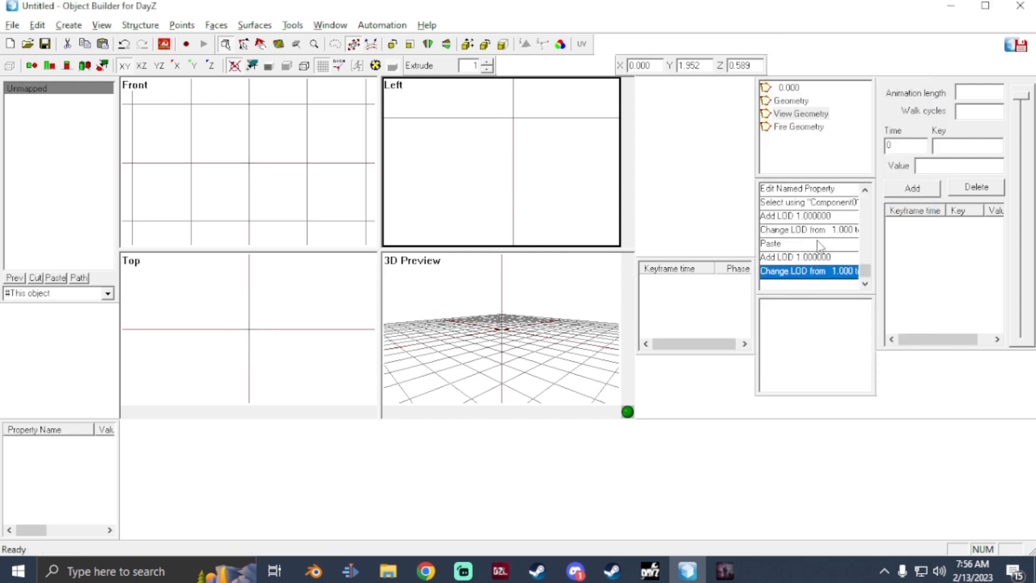
# - Create a named selection "head" from the box in the Fire Geometry LOD
pyautogui.click(792, 127)
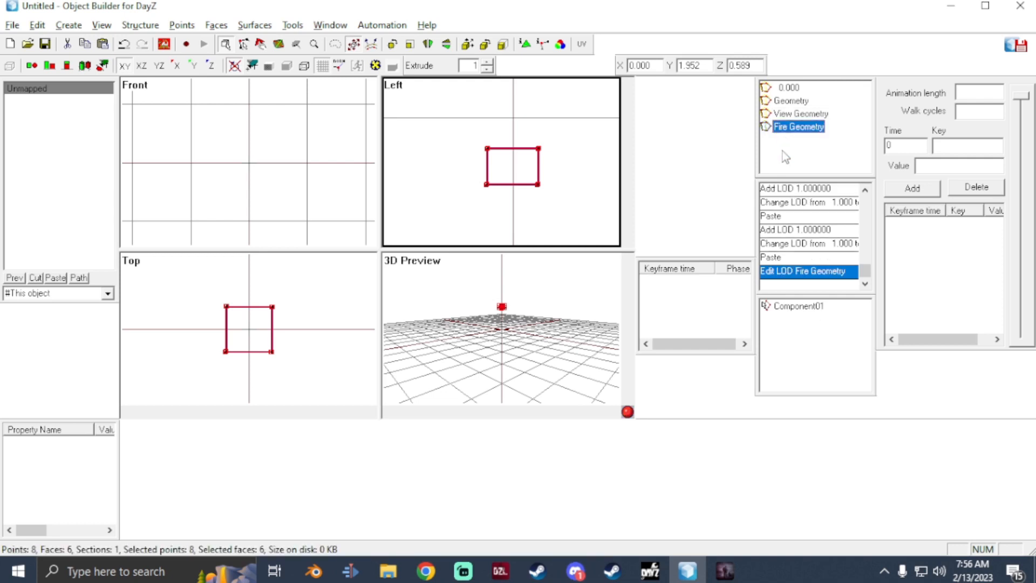
pyautogui.rightClick(789, 350)
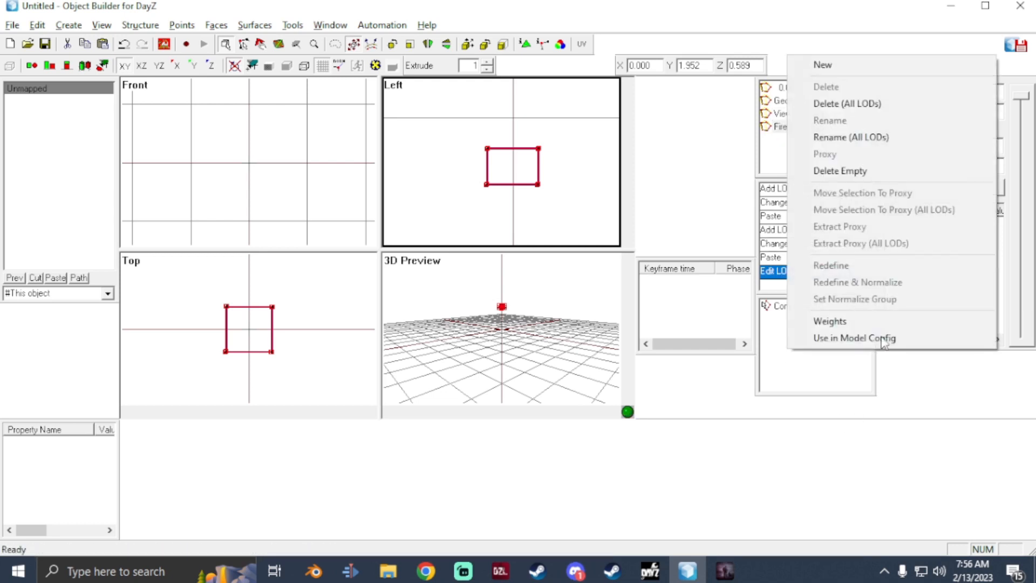
pyautogui.click(839, 70)
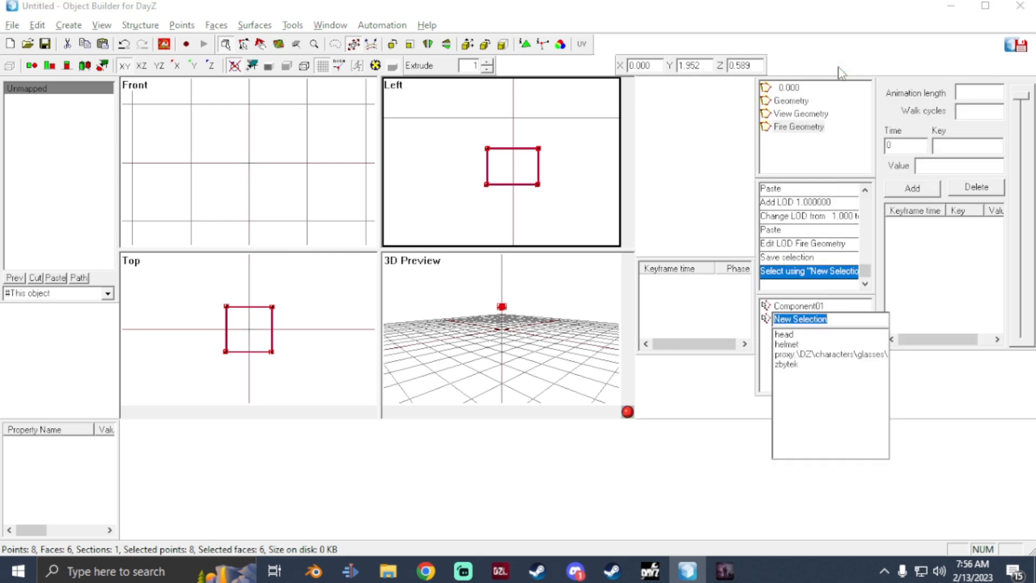
pyautogui.write('head')
pyautogui.press('Return')
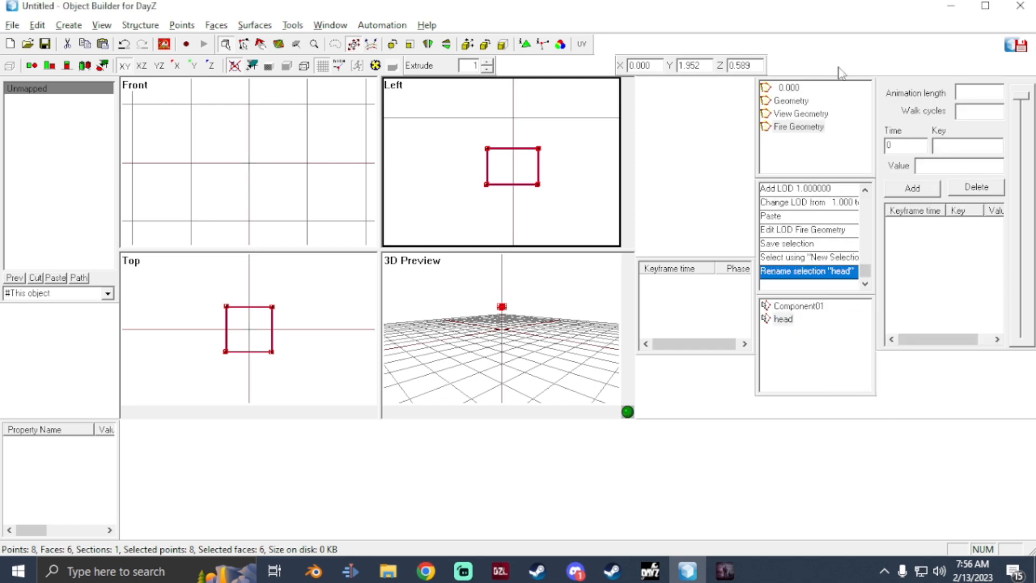
# - Create a named selection "head" from the box in the View Geometry LOD
pyautogui.click(795, 114)
pyautogui.rightClick(800, 348)
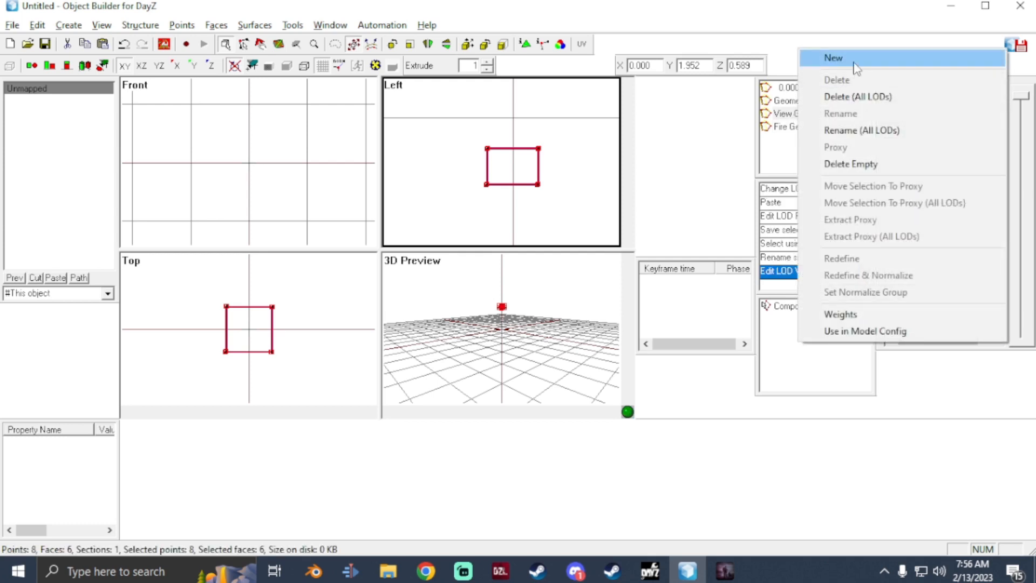
pyautogui.click(842, 58)
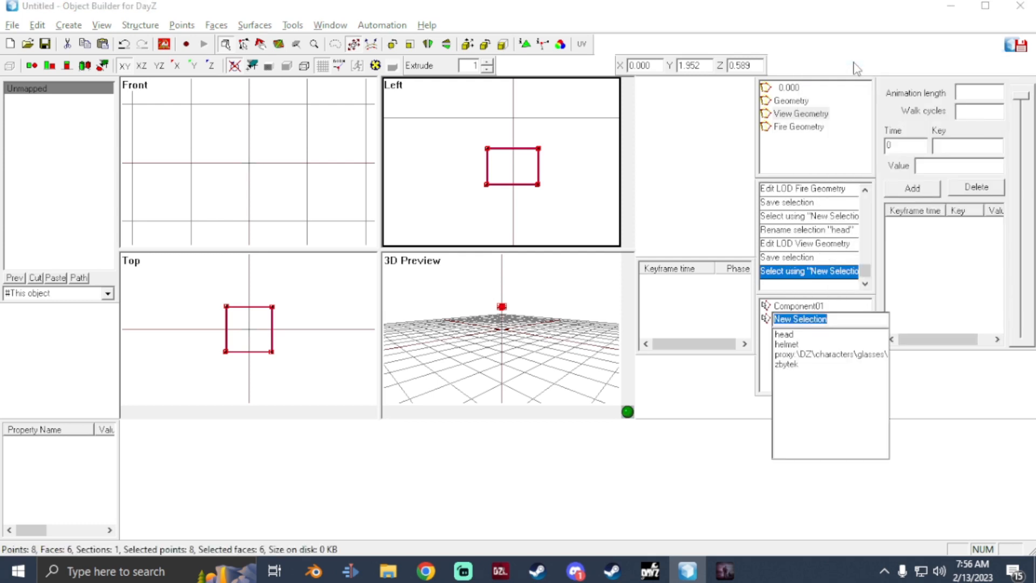
pyautogui.write('he')
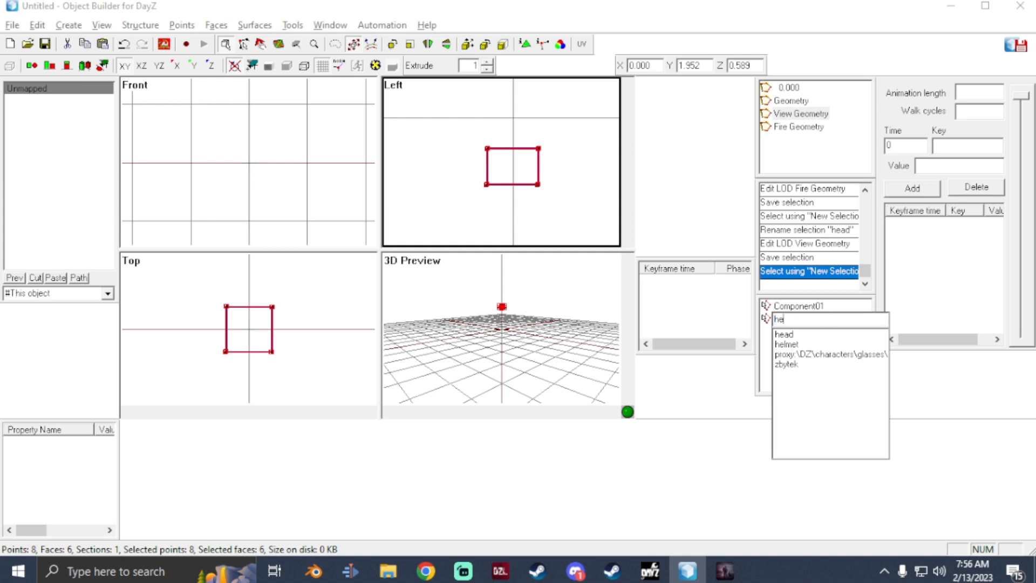
pyautogui.write('ad')
pyautogui.press('Return')
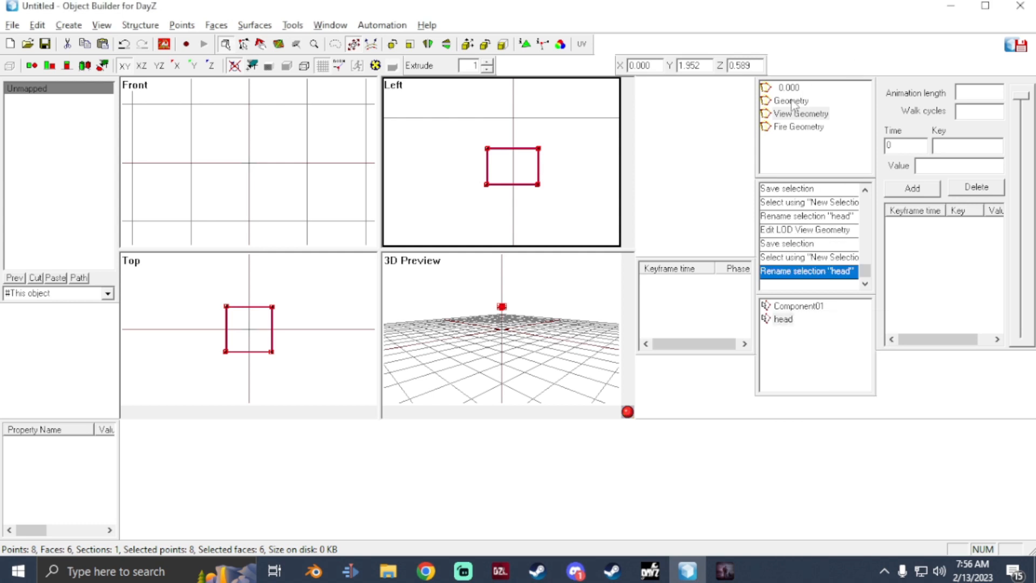
# - Create a named selection "head" from the box in the Geometry LOD
pyautogui.click(791, 101)
pyautogui.rightClick(821, 321)
pyautogui.click(905, 38)
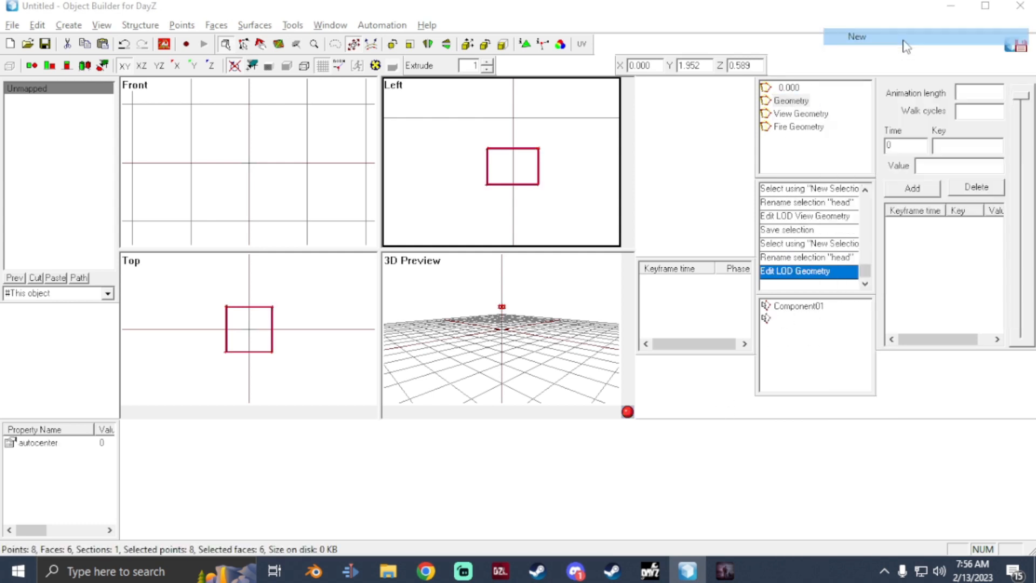
pyautogui.write('head')
pyautogui.press('Return')
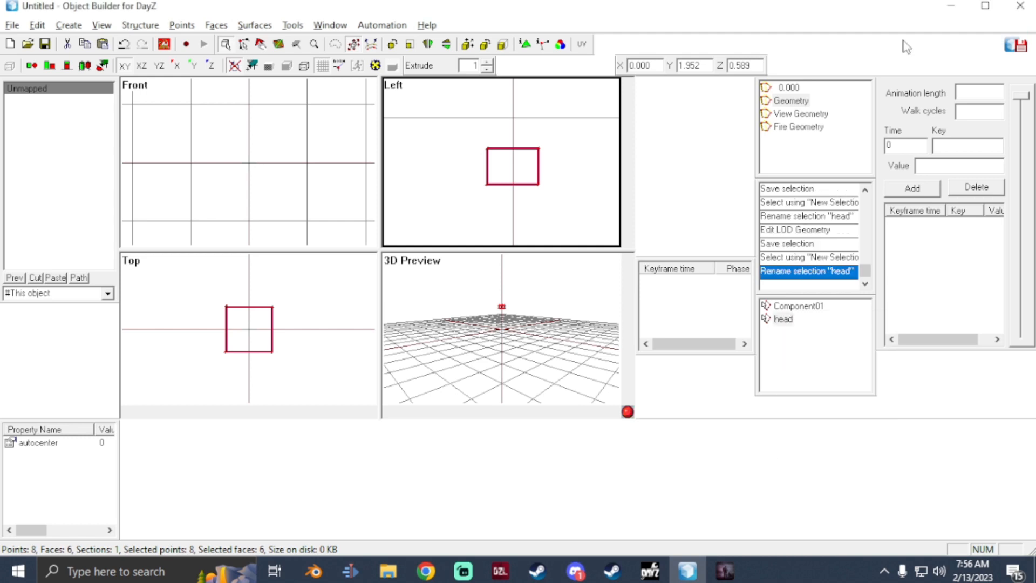
# - Return to the 0.000 helmet LOD and add a new empty LOD defined as View-Pilot
pyautogui.click(787, 88)
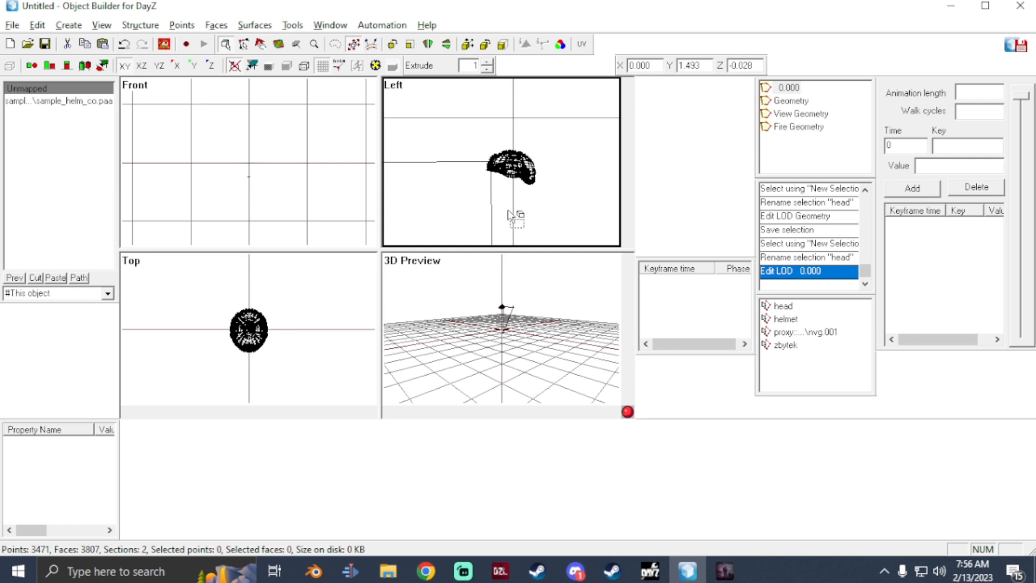
pyautogui.rightClick(795, 92)
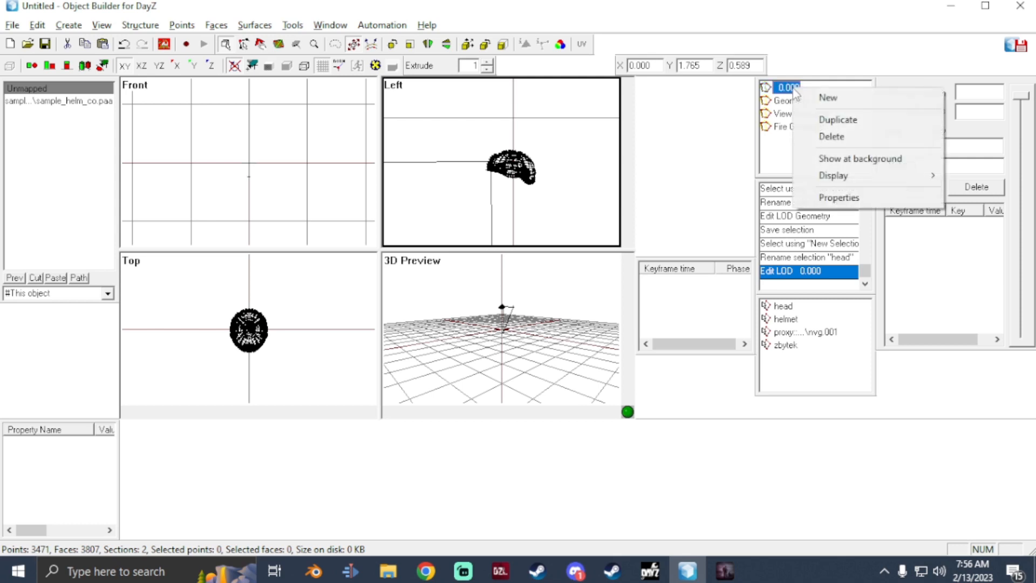
pyautogui.click(826, 98)
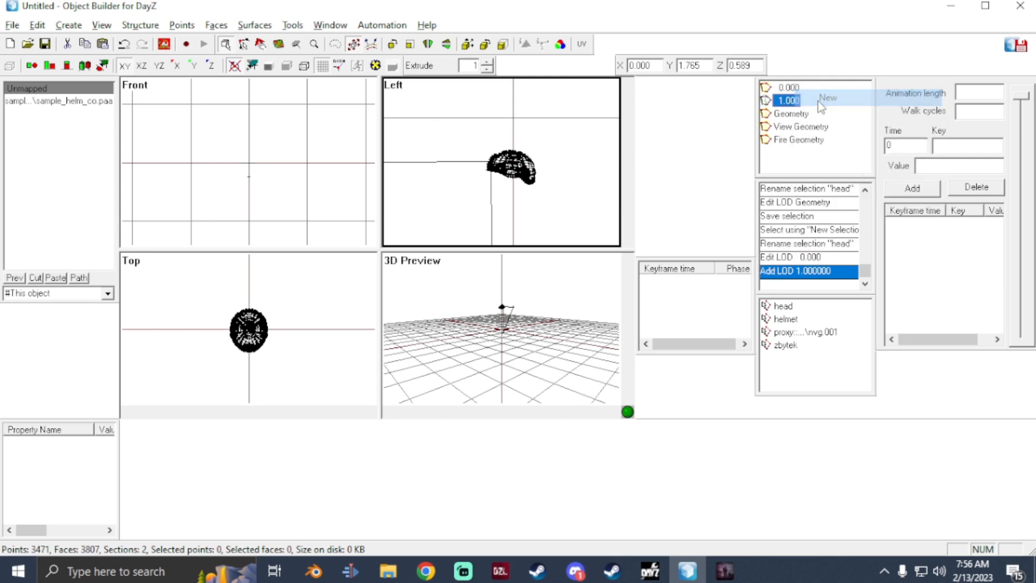
pyautogui.rightClick(809, 104)
pyautogui.click(843, 209)
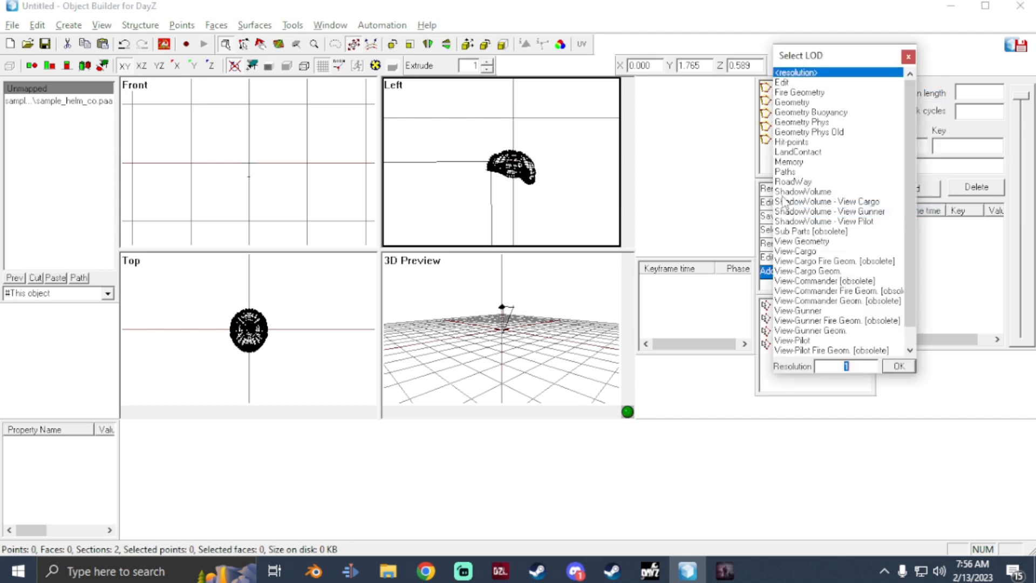
pyautogui.doubleClick(799, 340)
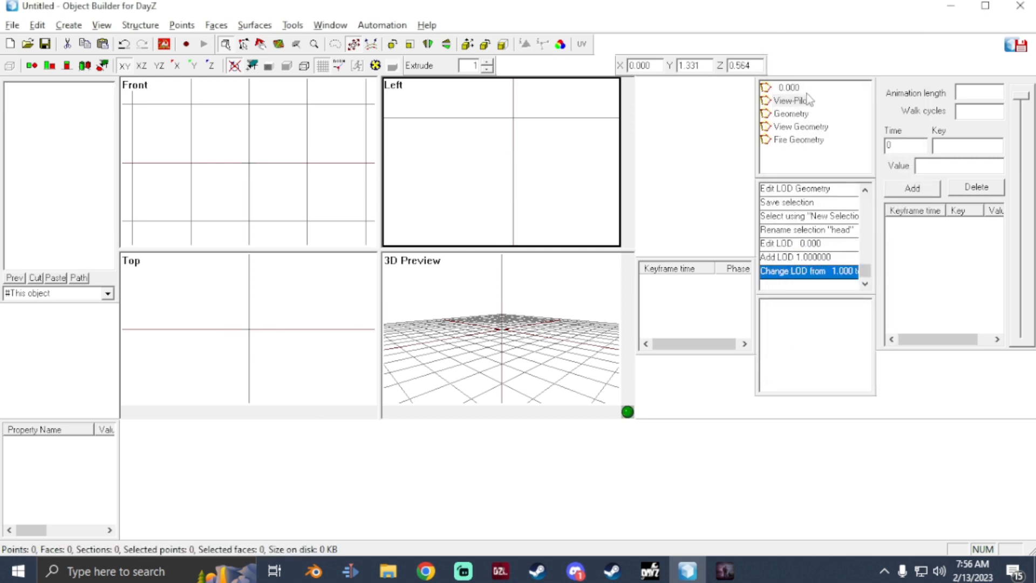
# - Duplicate the 0.000 helmet LOD successively to create resolution LODs 1.000, 2.000 and 3.000
pyautogui.click(791, 89)
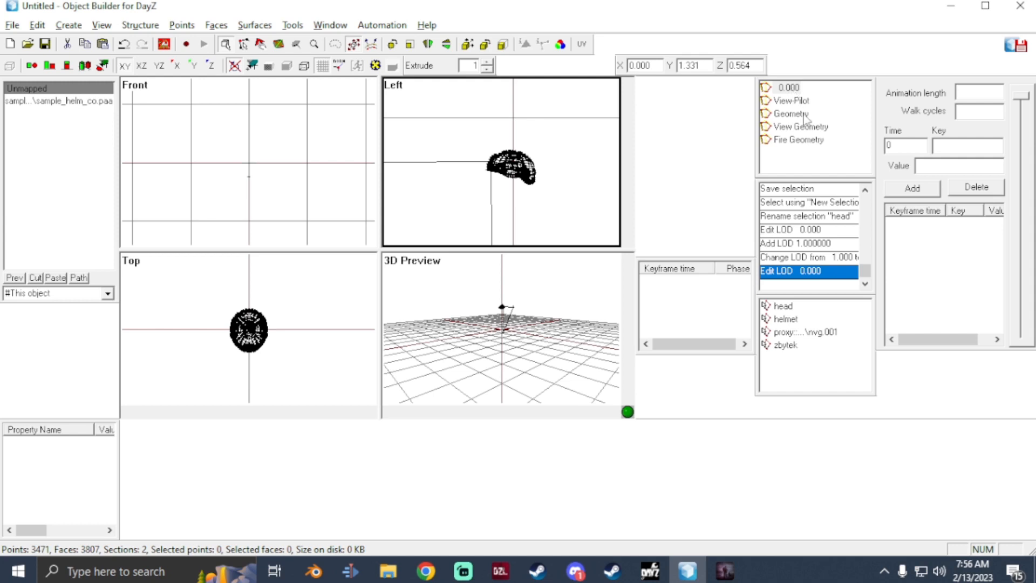
pyautogui.click(794, 93)
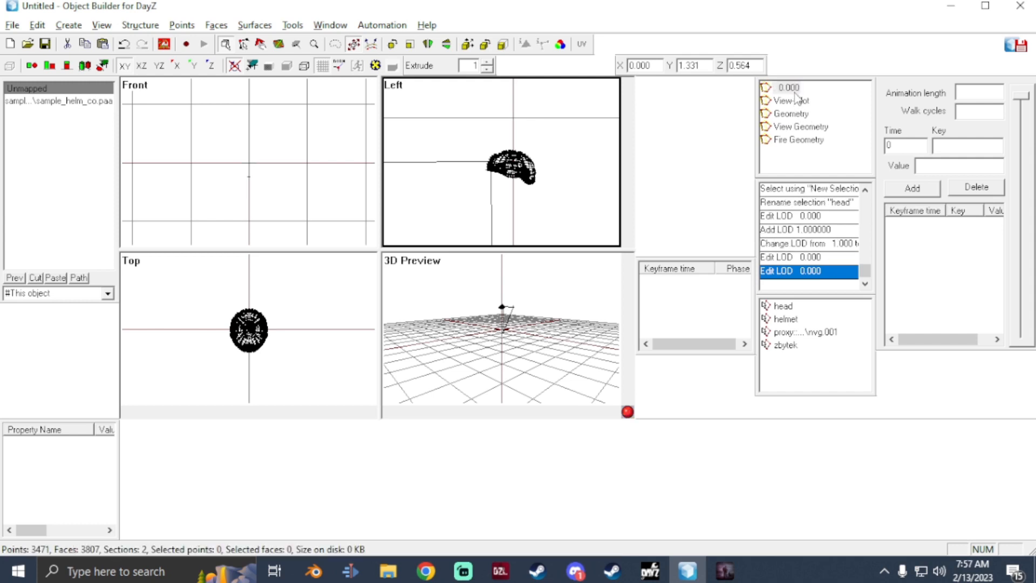
pyautogui.rightClick(792, 93)
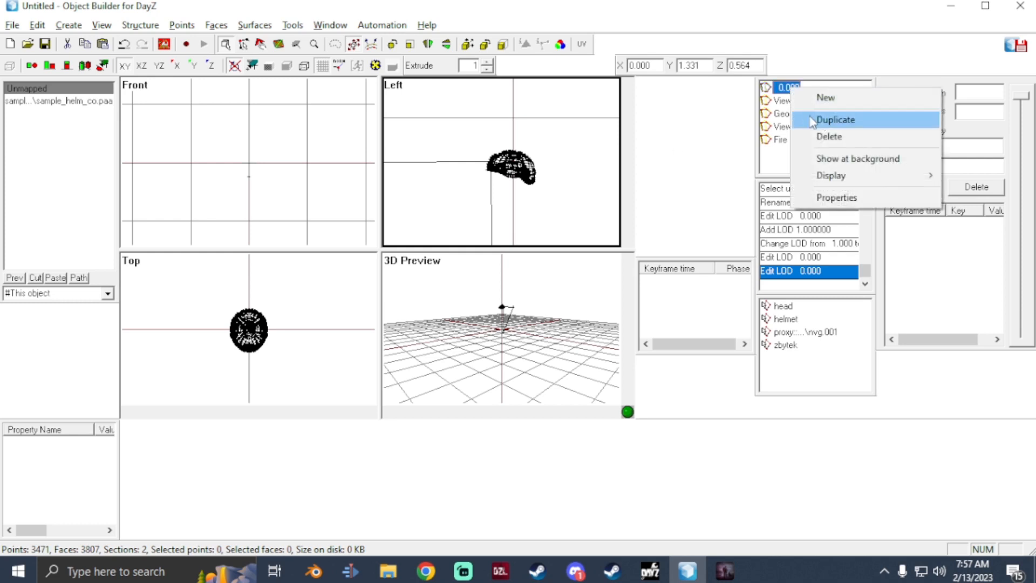
pyautogui.click(826, 121)
pyautogui.rightClick(788, 101)
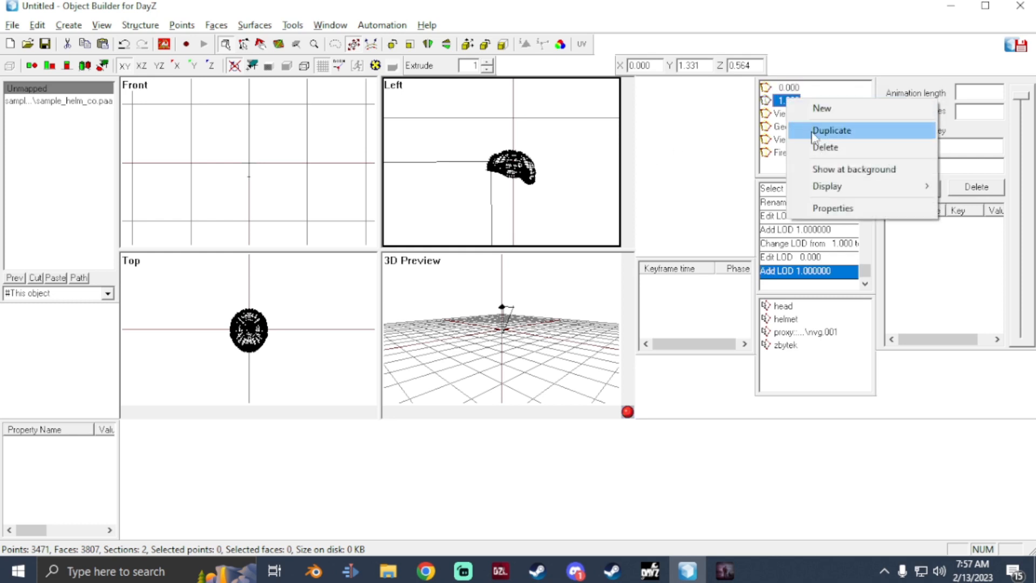
pyautogui.click(809, 130)
pyautogui.rightClick(788, 120)
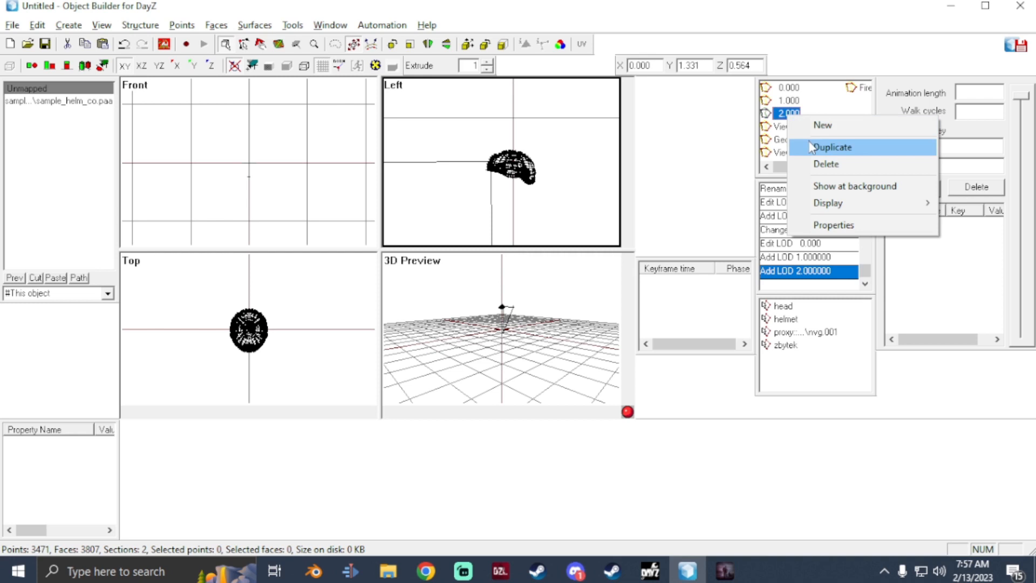
pyautogui.click(815, 146)
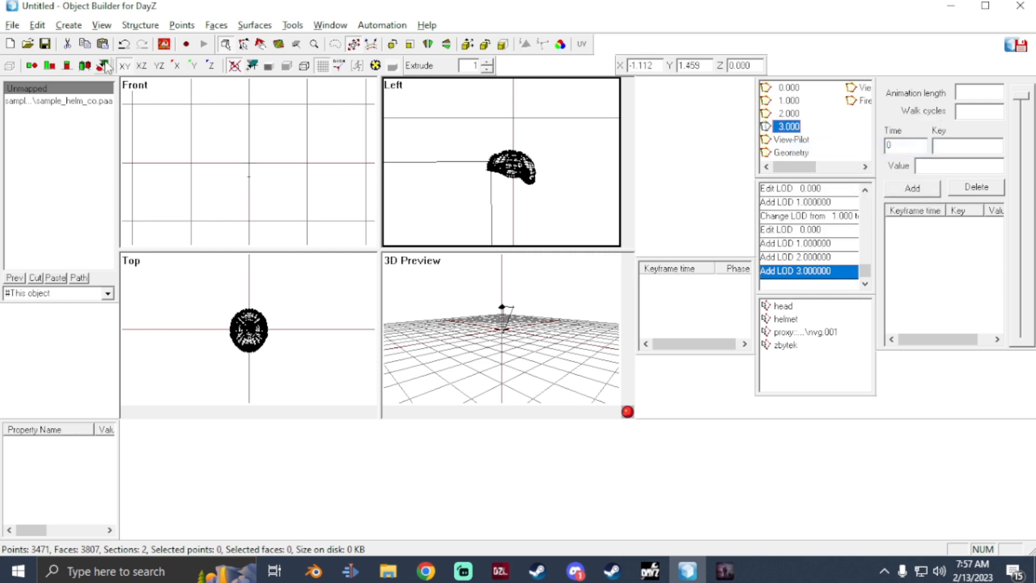
# - Save the model as sample_helm in the data folder of P:\sample_helm, using the DayZ P3D format
pyautogui.click(12, 25)
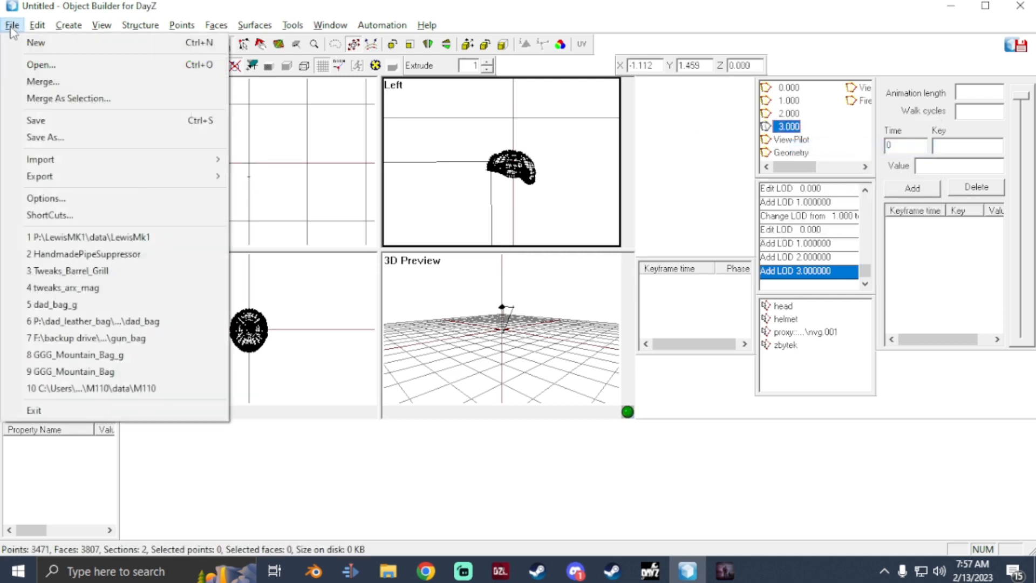
pyautogui.click(51, 137)
pyautogui.scroll(-1, 81, 270)
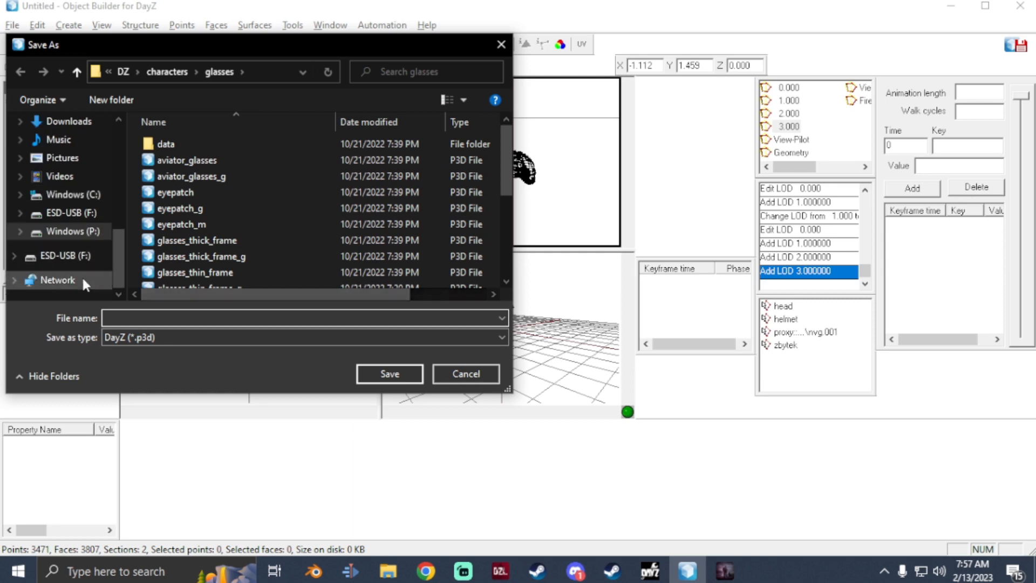
pyautogui.click(73, 231)
pyautogui.scroll(-2, 215, 249)
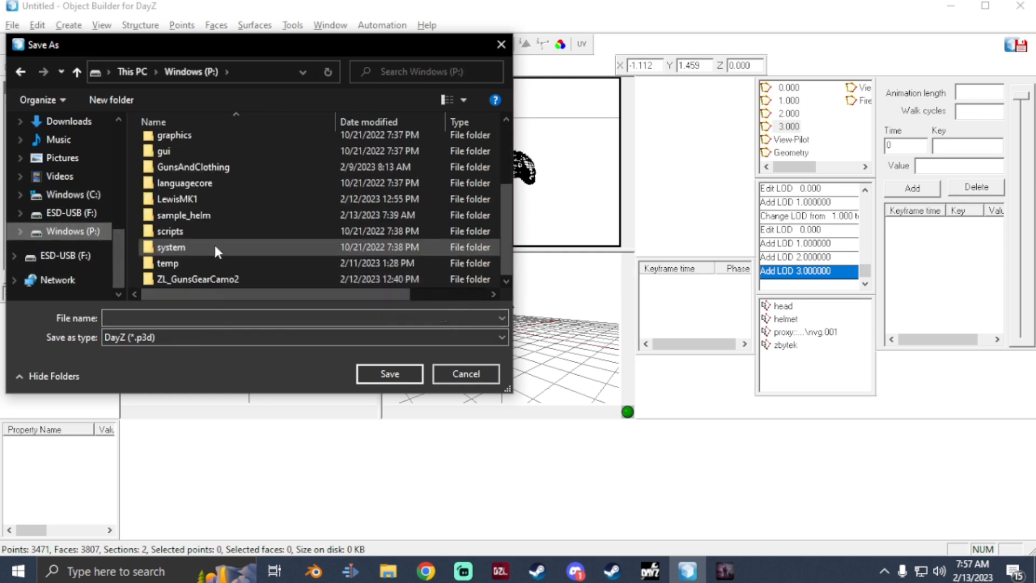
pyautogui.doubleClick(208, 214)
pyautogui.doubleClick(188, 148)
pyautogui.click(160, 316)
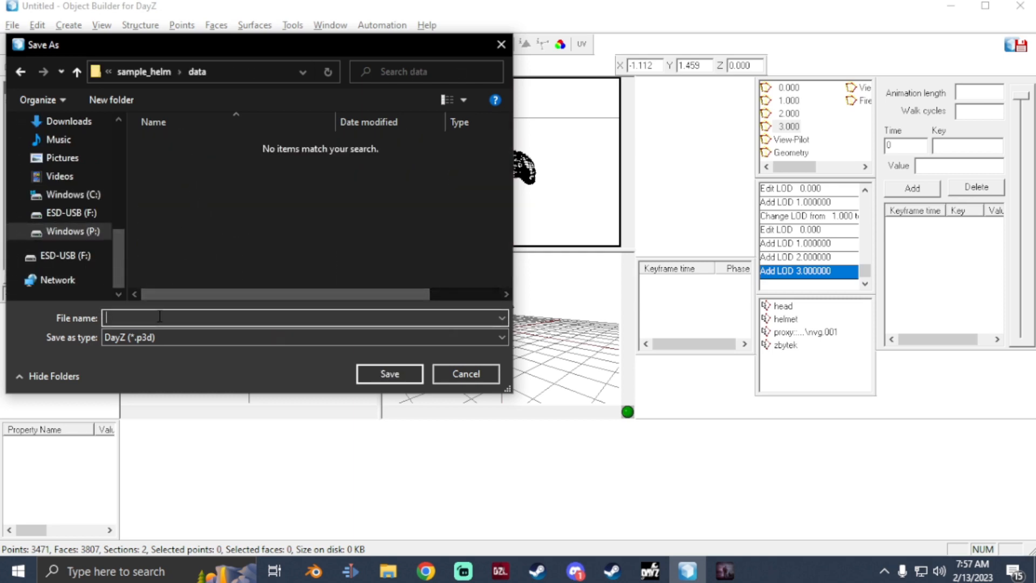
pyautogui.write('samm')
pyautogui.press('BackSpace')
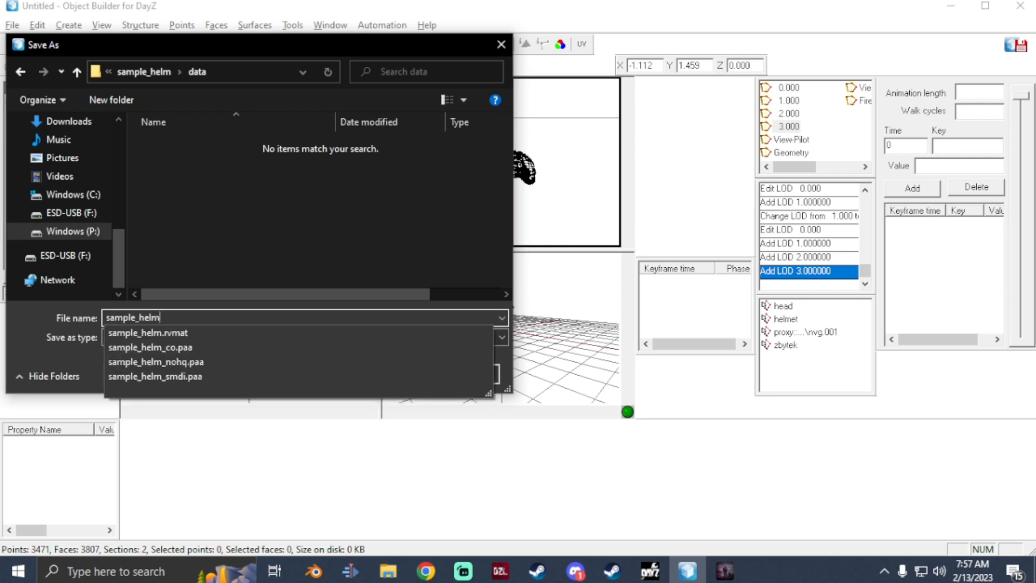
pyautogui.press('Return')
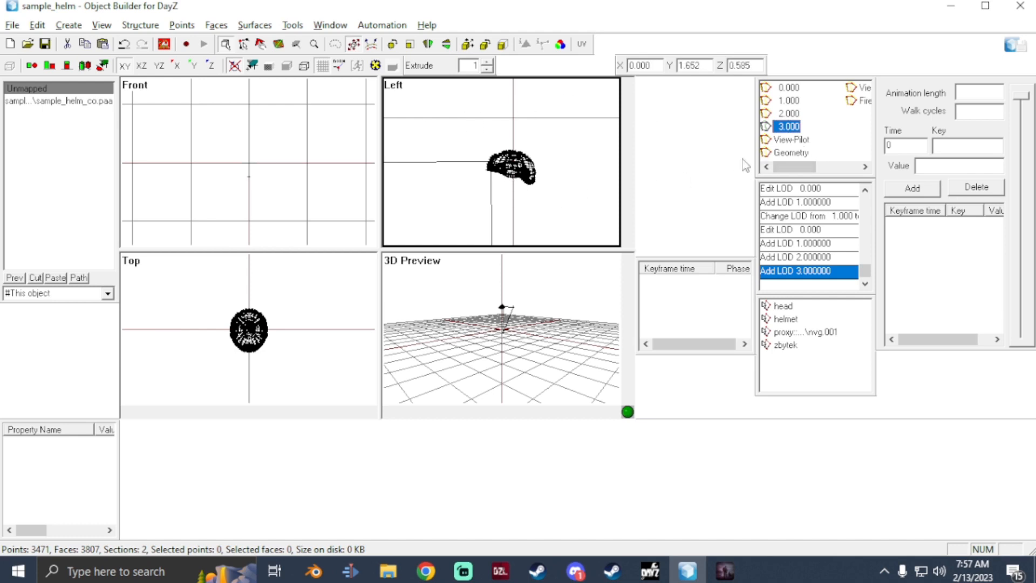
# - Delete the resolution LODs 3.000, 2.000 and 1.000 and the View-Pilot LOD
pyautogui.rightClick(783, 134)
pyautogui.click(814, 176)
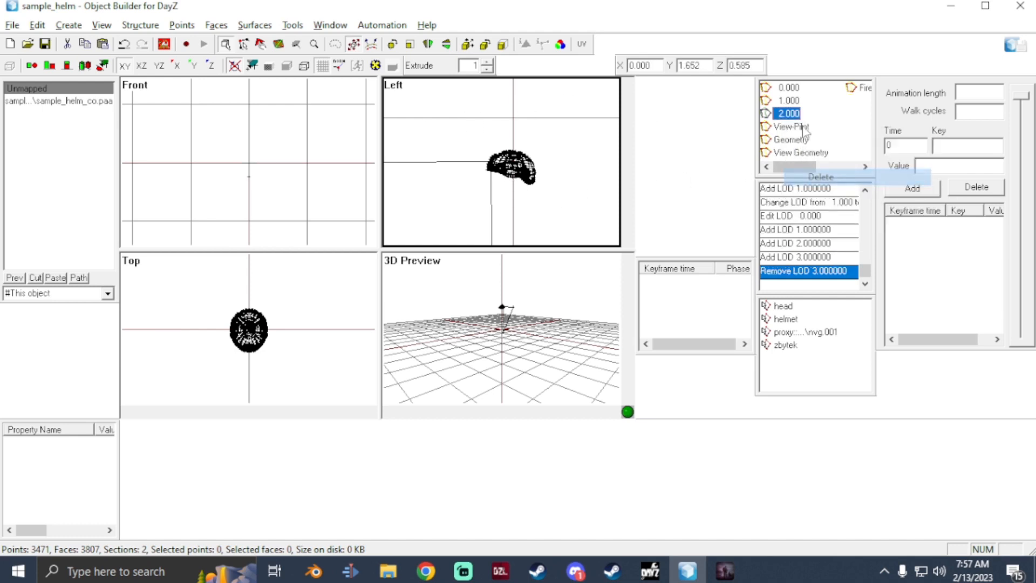
pyautogui.rightClick(783, 115)
pyautogui.click(809, 157)
pyautogui.rightClick(791, 102)
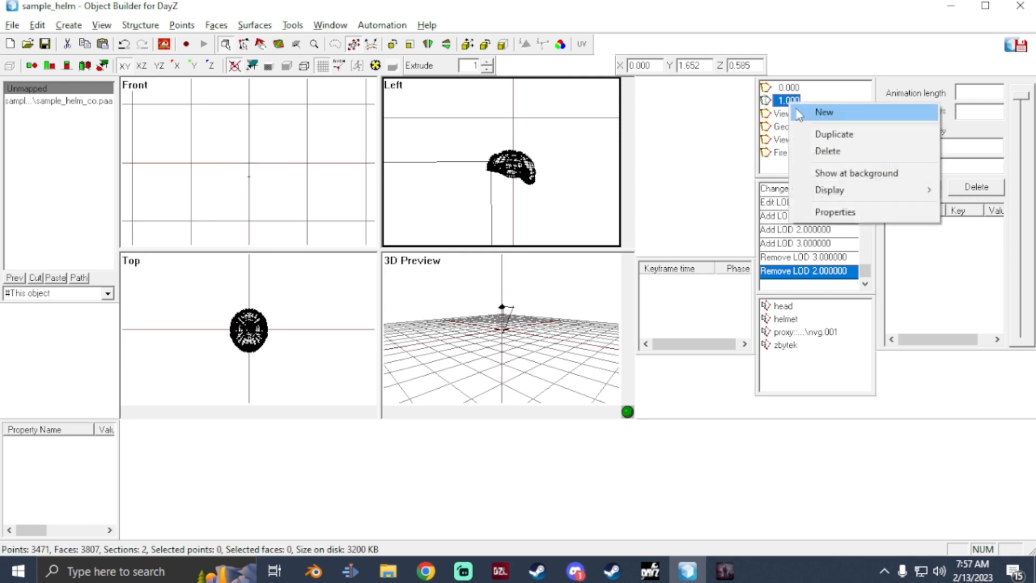
pyautogui.click(823, 153)
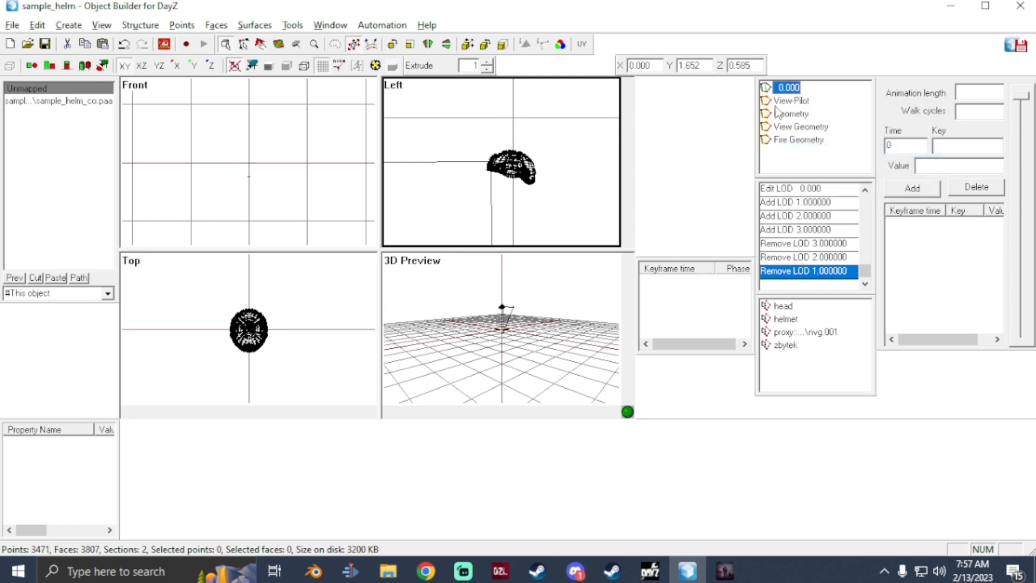
pyautogui.rightClick(784, 102)
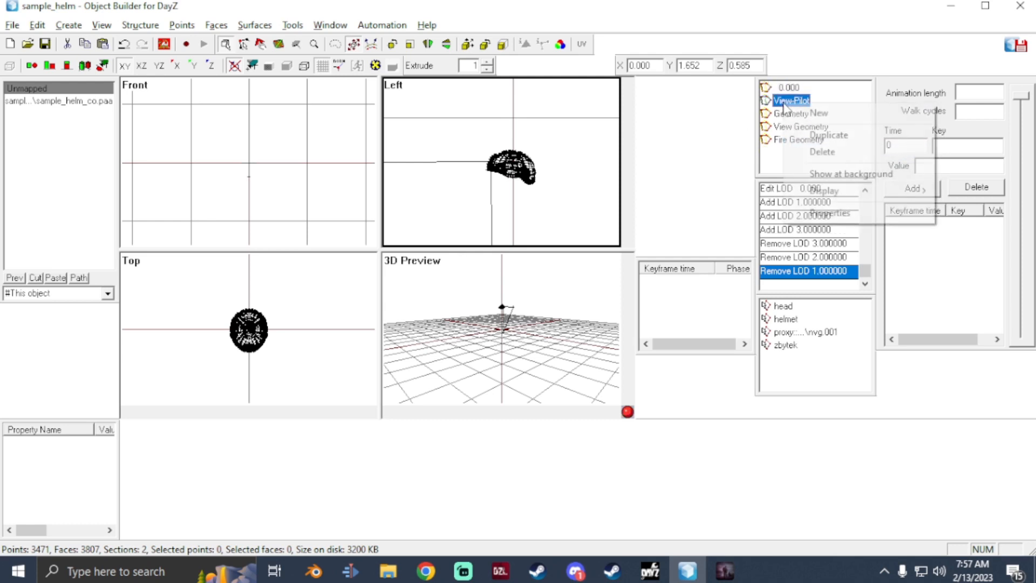
pyautogui.click(821, 154)
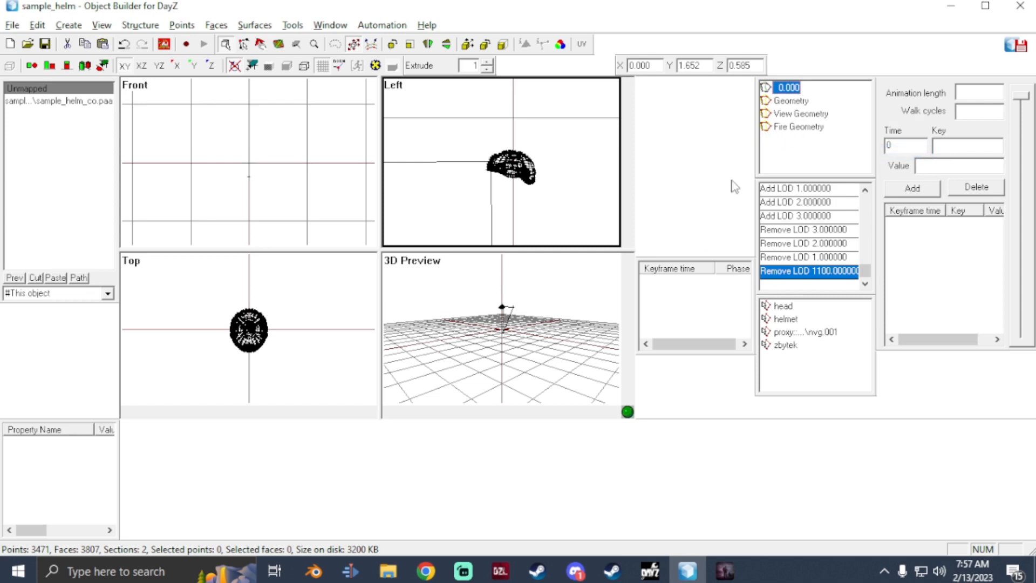
# - Delete the "head" named selection from the Geometry, View Geometry and Fire Geometry LODs
pyautogui.click(785, 103)
pyautogui.click(783, 319)
pyautogui.rightClick(786, 321)
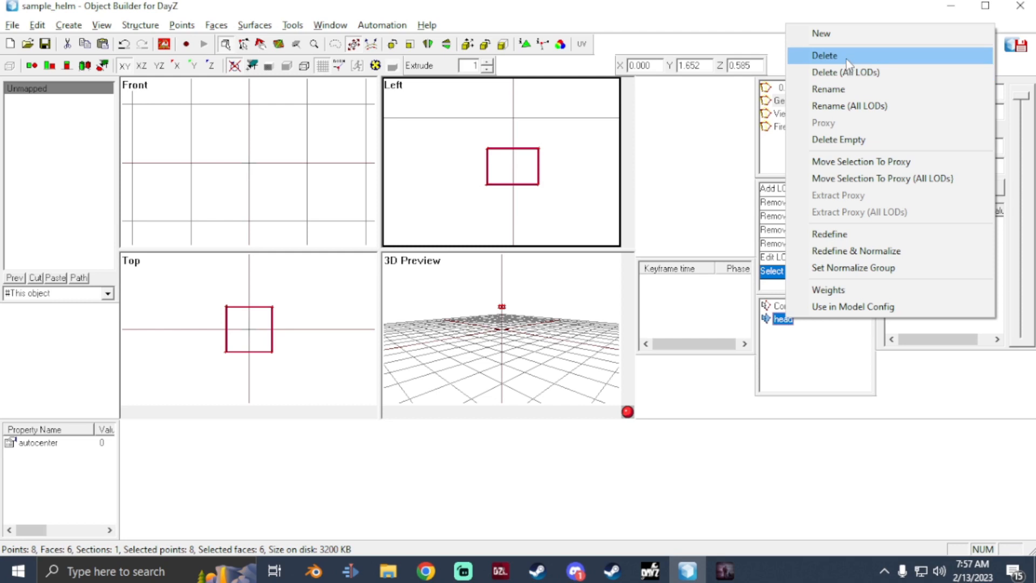
pyautogui.click(826, 55)
pyautogui.click(807, 117)
pyautogui.click(784, 319)
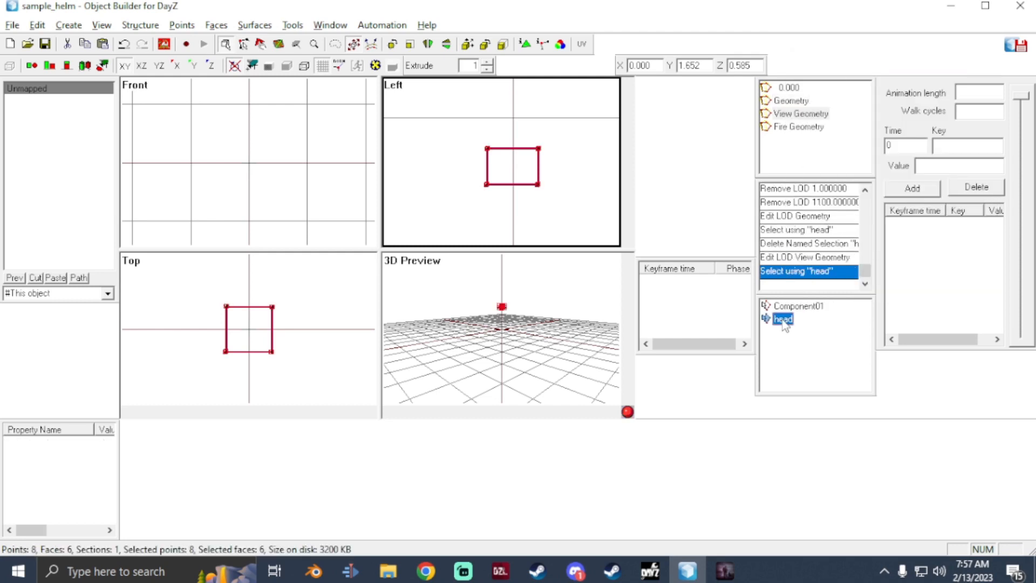
pyautogui.rightClick(783, 319)
pyautogui.click(820, 56)
pyautogui.click(798, 126)
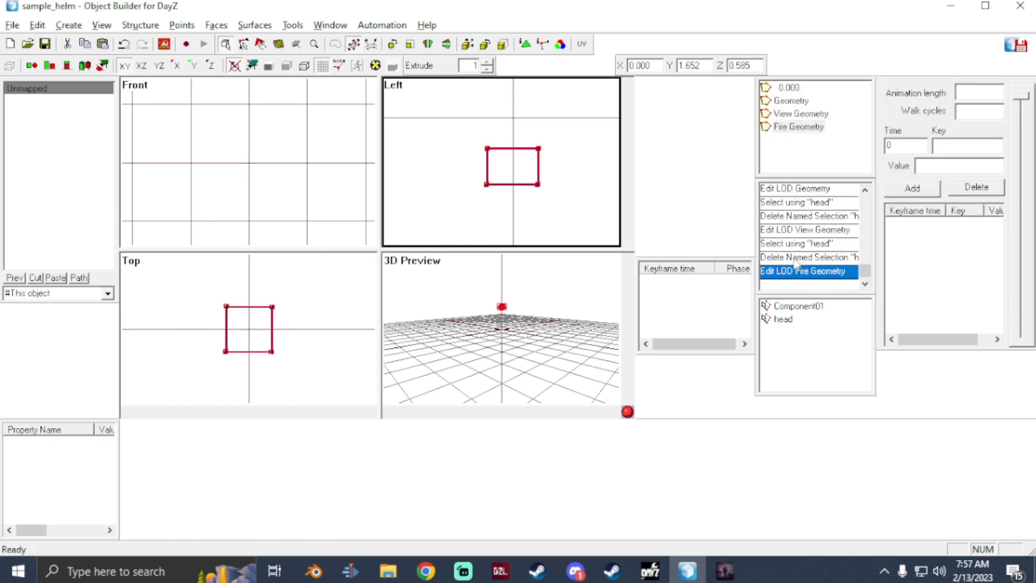
pyautogui.click(783, 319)
pyautogui.rightClick(783, 318)
pyautogui.click(820, 56)
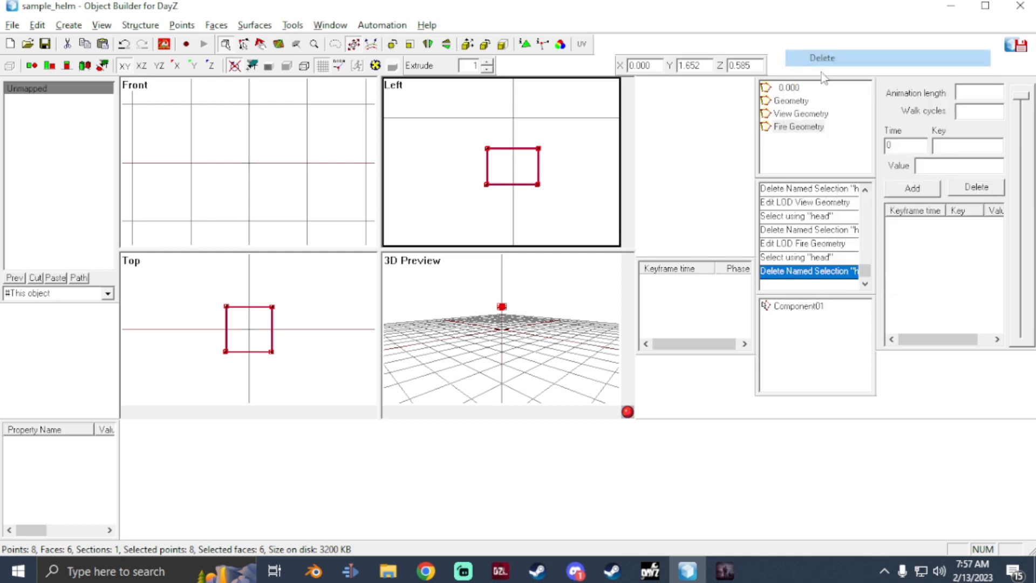
# - Copy the Component01 box from the Fire Geometry LOD into the 0.000 helmet LOD
pyautogui.click(793, 307)
pyautogui.click(789, 87)
pyautogui.hotkey('ctrl', 'v')
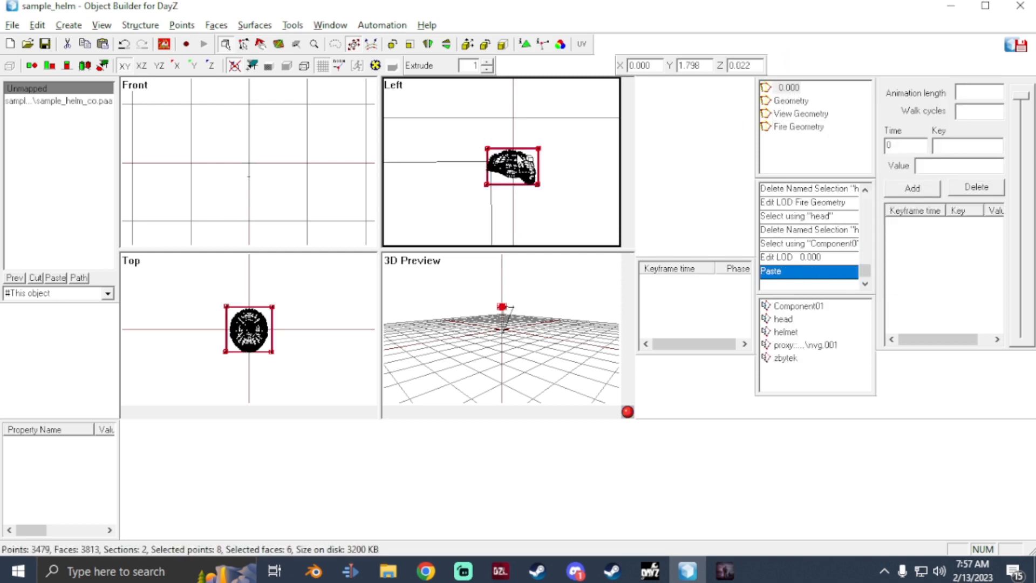
# - Select the helmet, proxy and box together, move them down to the origin and rotate them so the helmet rests level on the ground line
pyautogui.moveTo(453, 125); pyautogui.dragTo(598, 237)
pyautogui.scroll(-3, 561, 210)
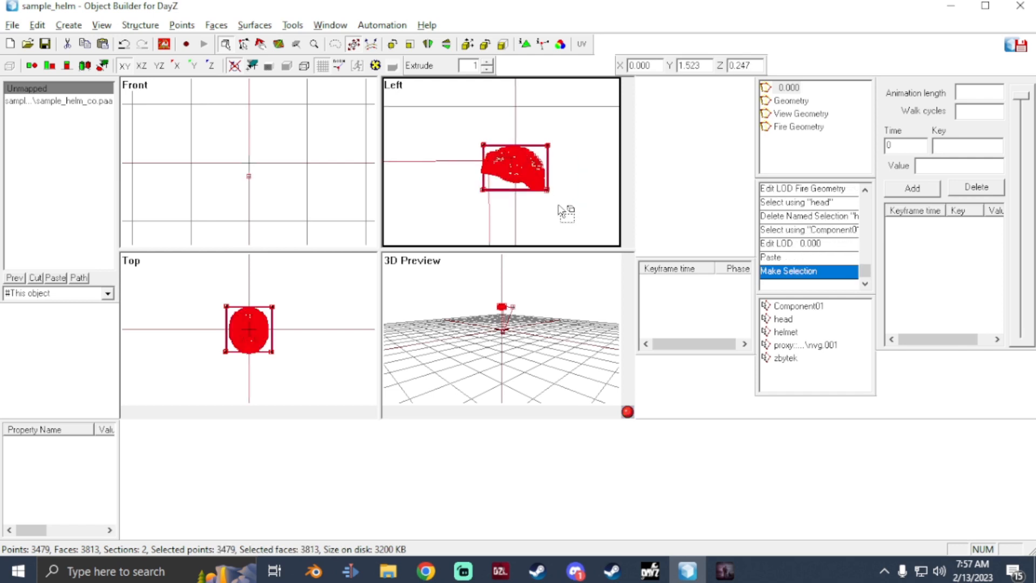
pyautogui.scroll(-4, 562, 210)
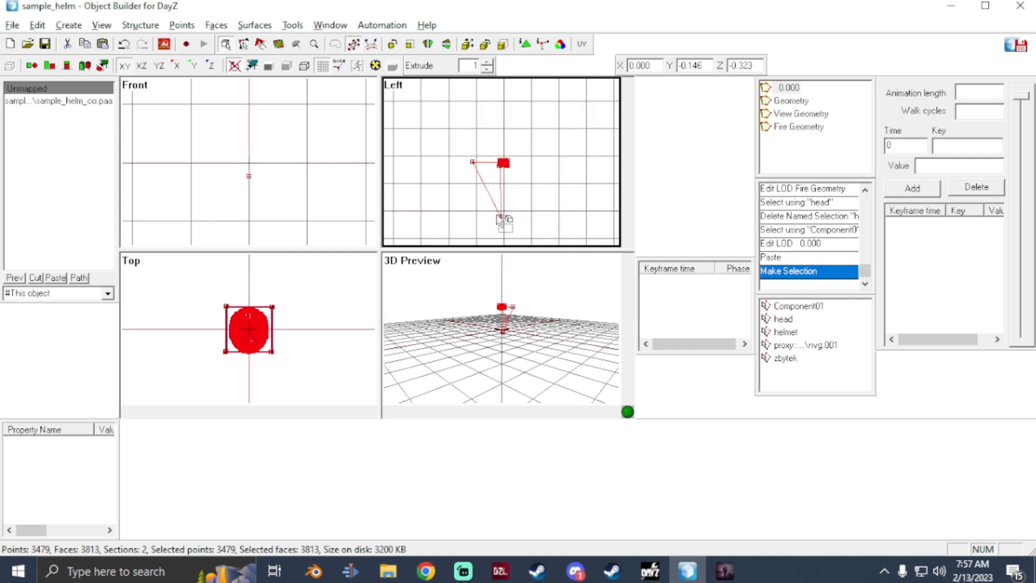
pyautogui.keyDown('shift'); pyautogui.moveTo(532, 195); pyautogui.dragTo(526, 229); pyautogui.keyUp('shift')
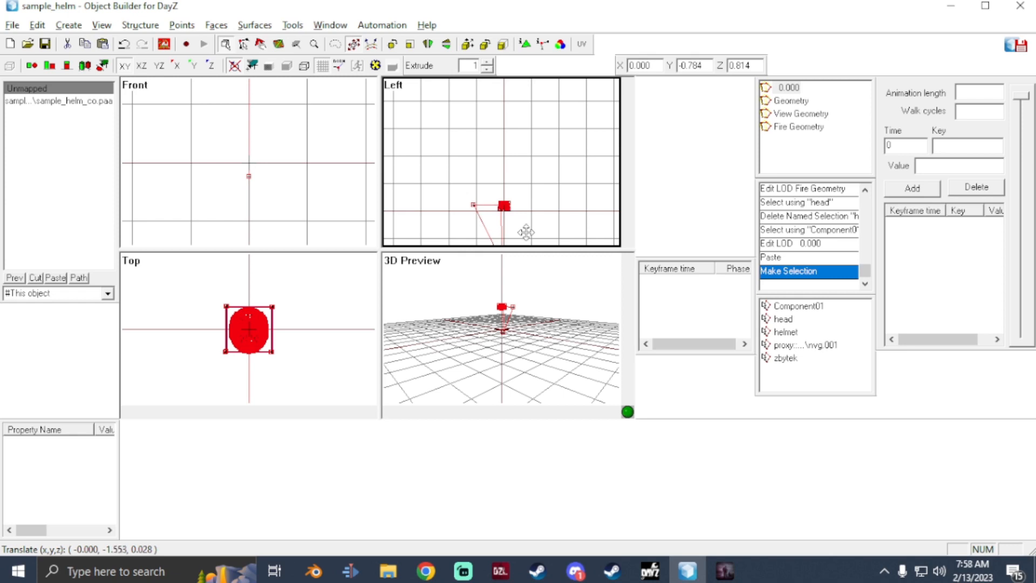
pyautogui.keyDown('shift'); pyautogui.moveTo(527, 233); pyautogui.dragTo(527, 235); pyautogui.keyUp('shift')
pyautogui.moveTo(516, 220); pyautogui.dragTo(500, 198, button='middle')
pyautogui.scroll(8, 500, 202)
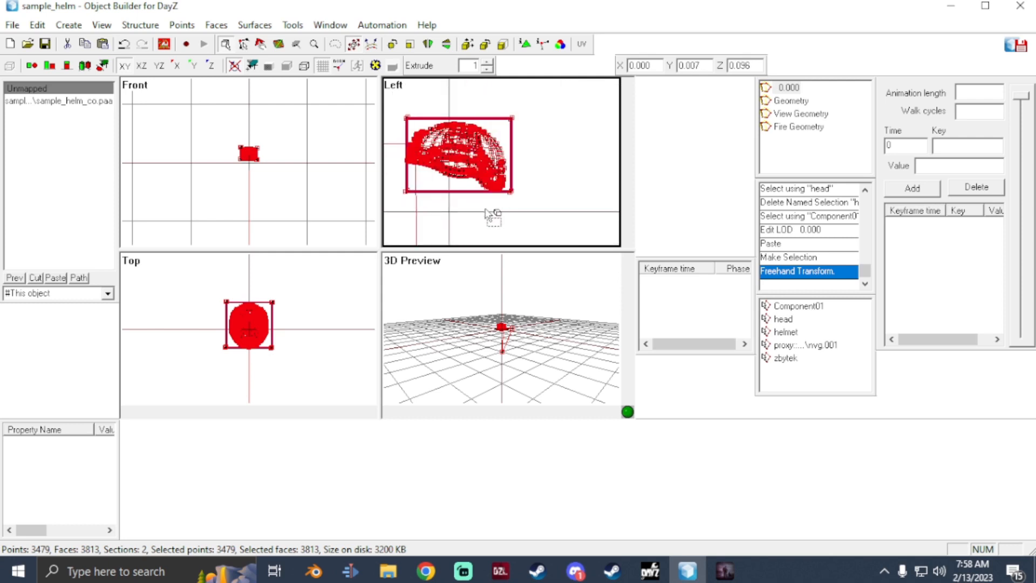
pyautogui.moveTo(579, 114); pyautogui.dragTo(444, 238, button='middle')
pyautogui.moveTo(527, 220)
pyautogui.mouseDown()
pyautogui.moveTo(546, 200)
pyautogui.moveTo(531, 225)
pyautogui.mouseUp()
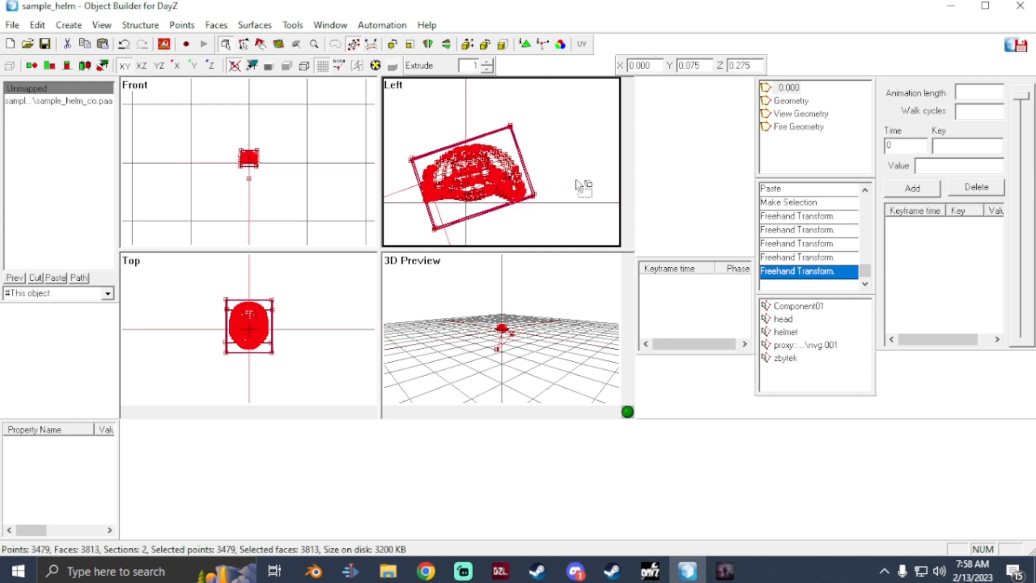
# - Take the tilted Component01 box out of the 0.000 LOD for reuse, and delete its Component01 named selection
pyautogui.click(527, 138)
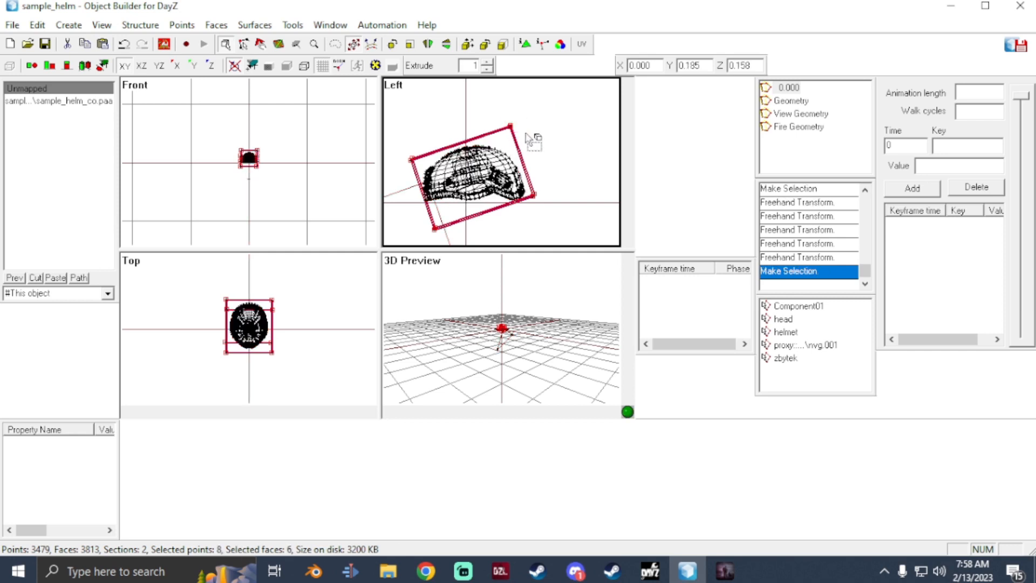
pyautogui.click(808, 311)
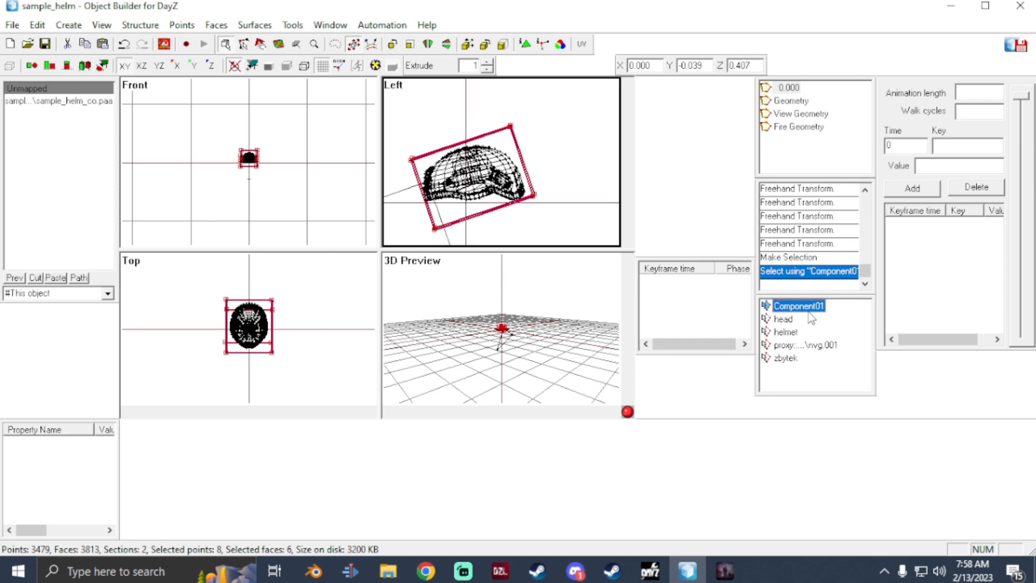
pyautogui.press('Delete')
pyautogui.rightClick(808, 312)
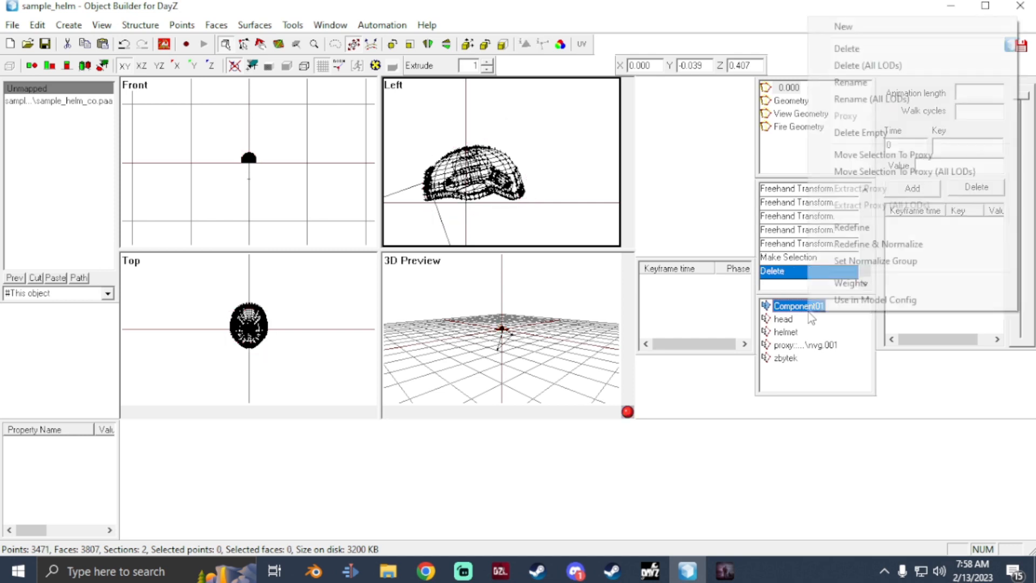
pyautogui.click(846, 48)
# - Replace the Component01 box in the Geometry LOD with the tilted box from the helmet LOD
pyautogui.click(791, 100)
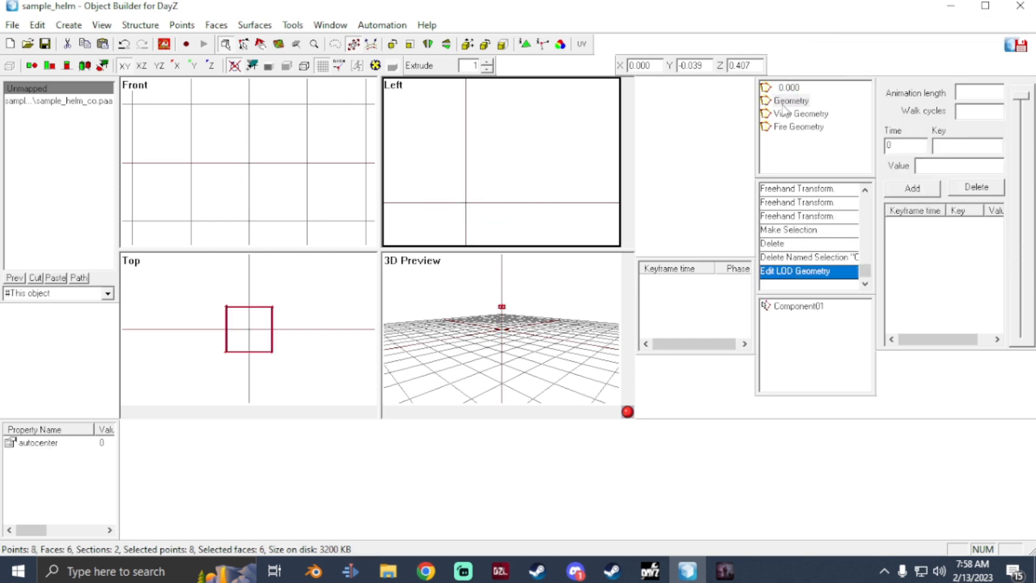
pyautogui.click(792, 309)
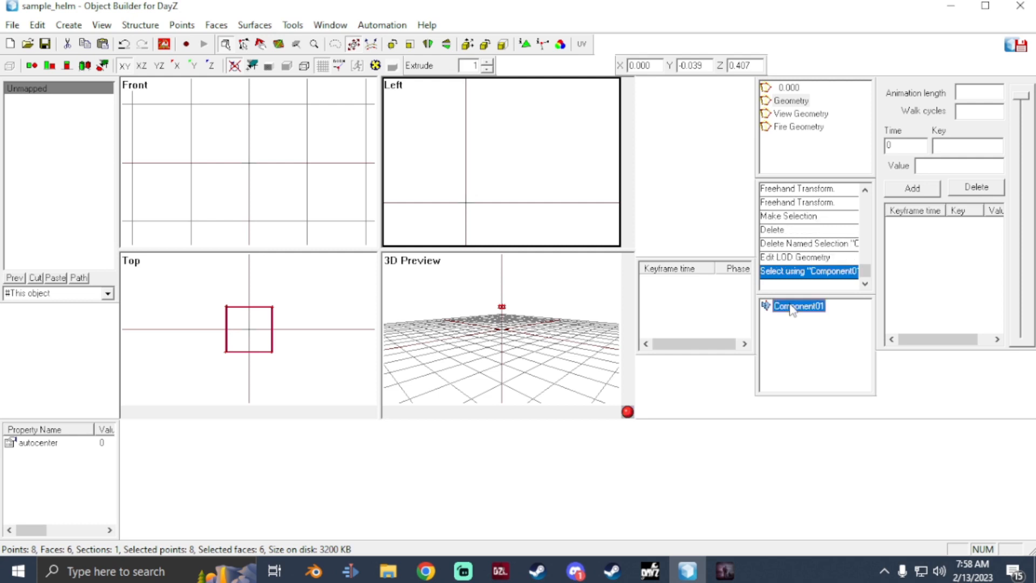
pyautogui.press('Delete')
pyautogui.hotkey('ctrl', 'v')
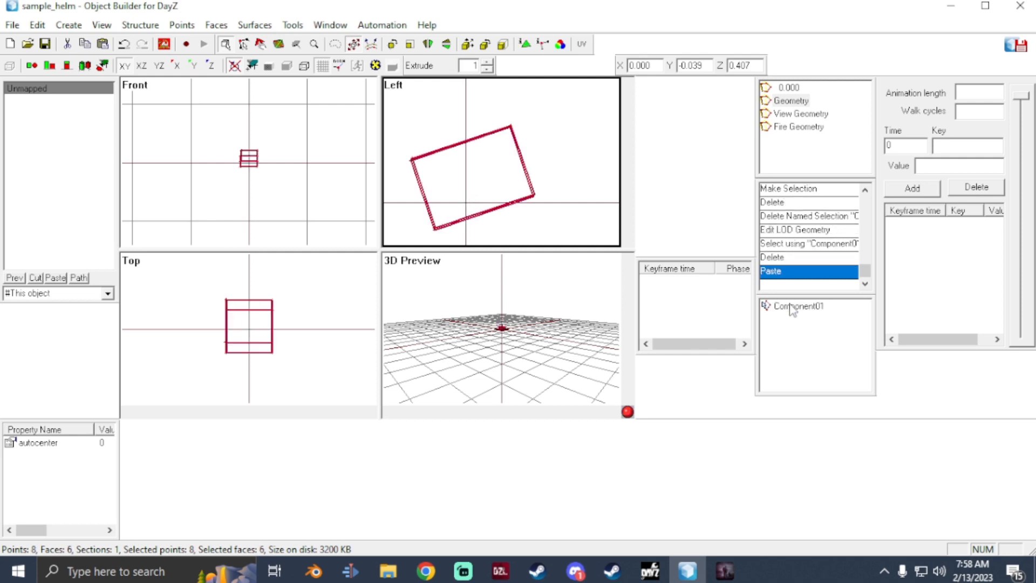
# - Replace the Component01 boxes in the View Geometry and Fire Geometry LODs with the same tilted box
pyautogui.click(801, 114)
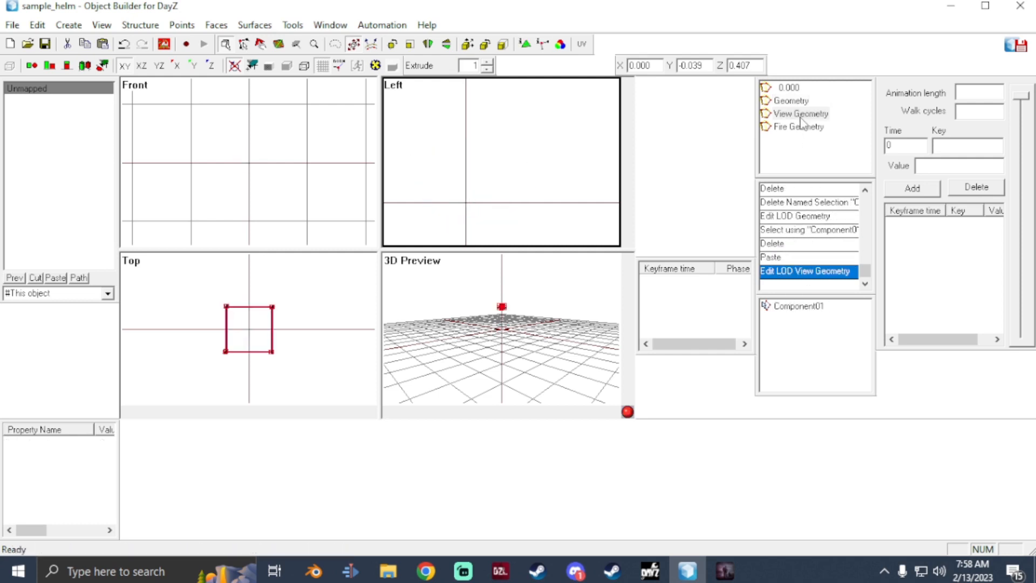
pyautogui.click(783, 309)
pyautogui.press('Delete')
pyautogui.hotkey('ctrl', 'v')
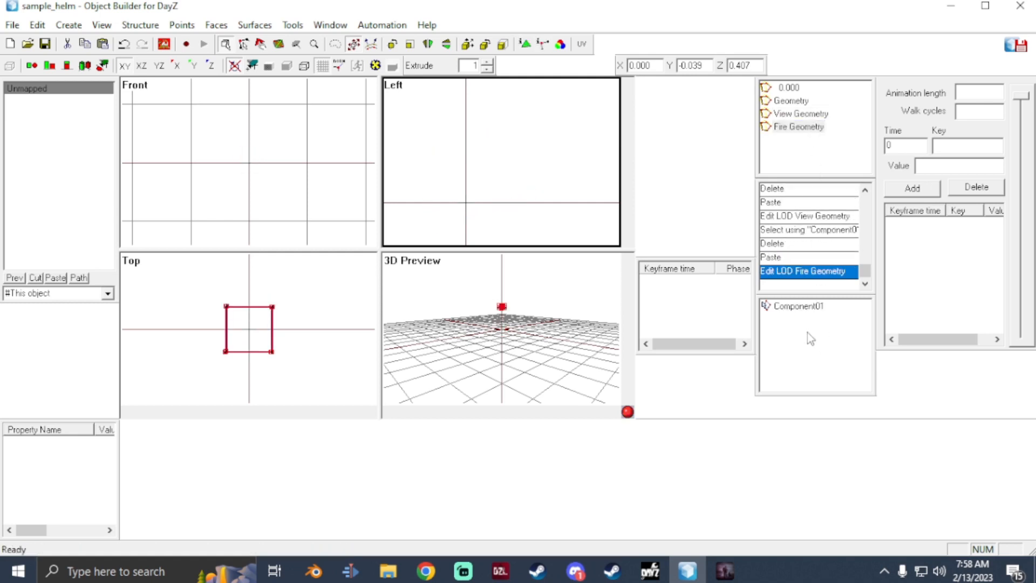
pyautogui.click(798, 306)
pyautogui.press('Delete')
pyautogui.hotkey('ctrl', 'v')
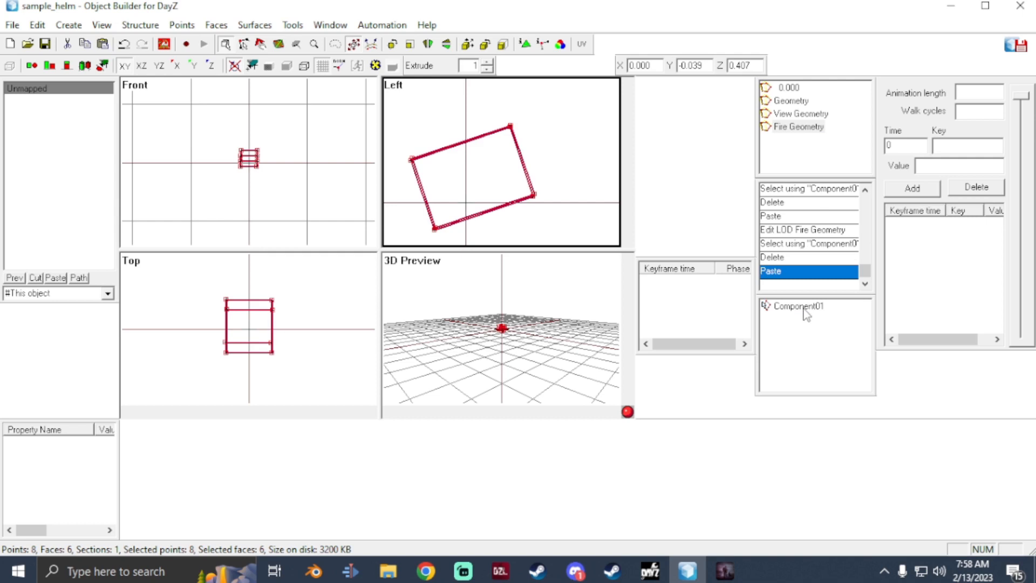
# - Rename the "head" named selection in the 0.000 LOD to "ground"
pyautogui.click(788, 89)
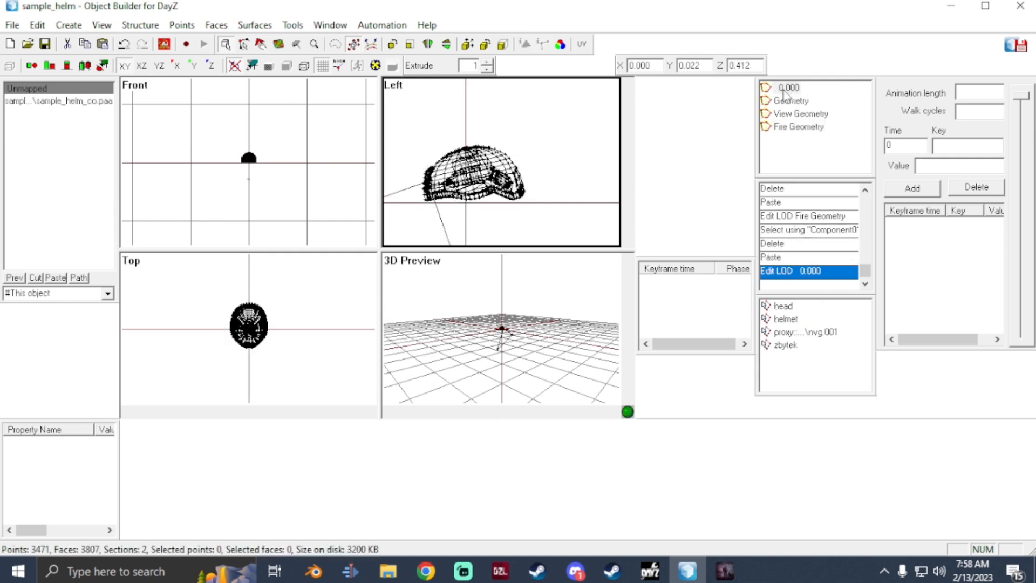
pyautogui.click(783, 306)
pyautogui.rightClick(783, 306)
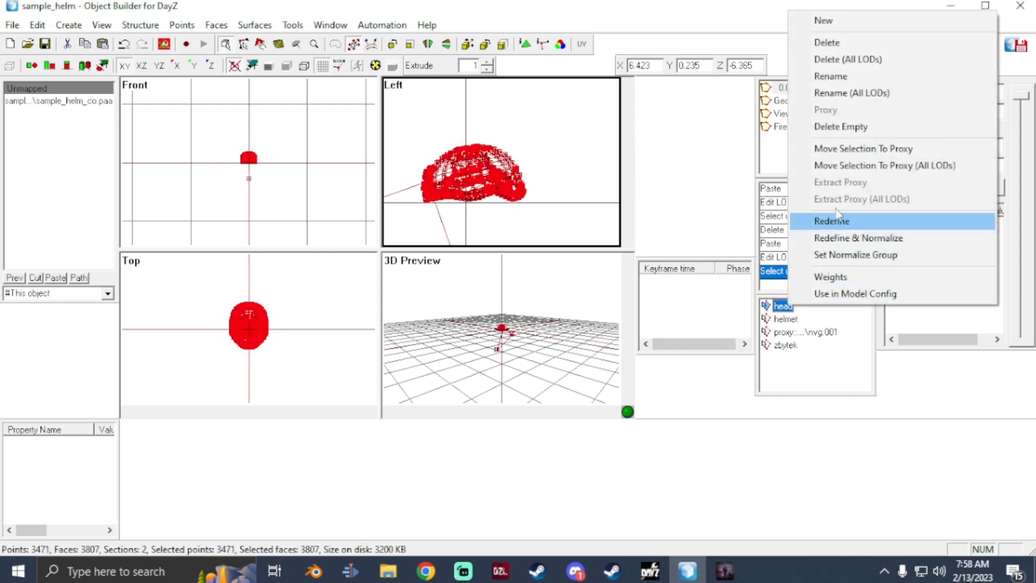
pyautogui.click(850, 81)
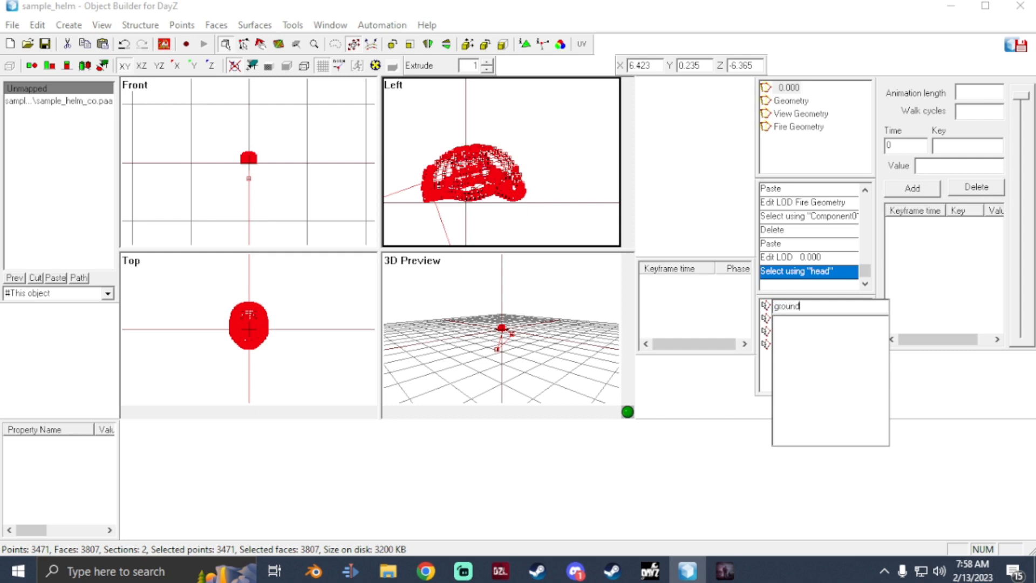
pyautogui.press('Return')
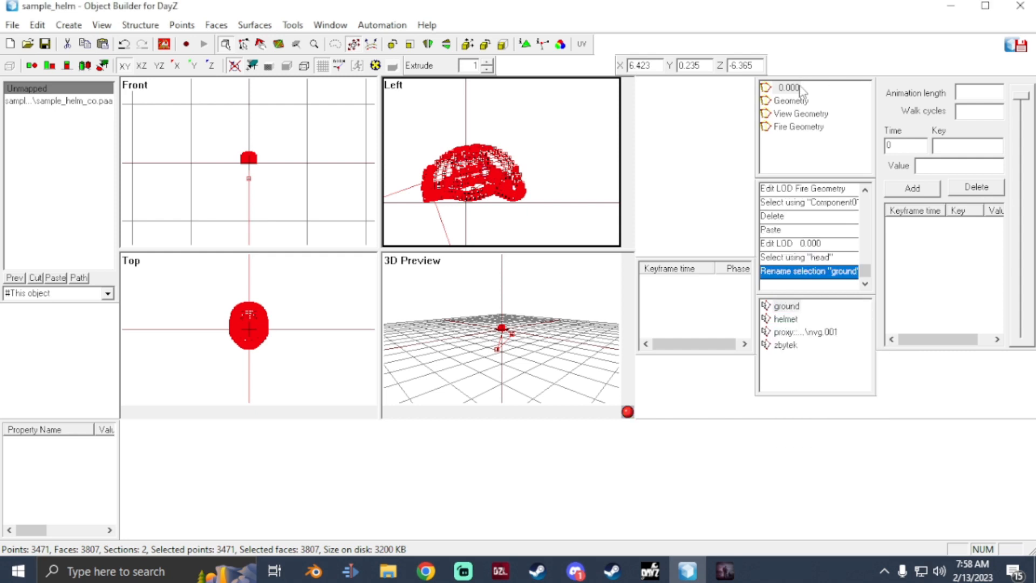
# - Duplicate the 0.000 helmet LOD to create resolution LOD 1.000
pyautogui.rightClick(803, 166)
pyautogui.click(826, 166)
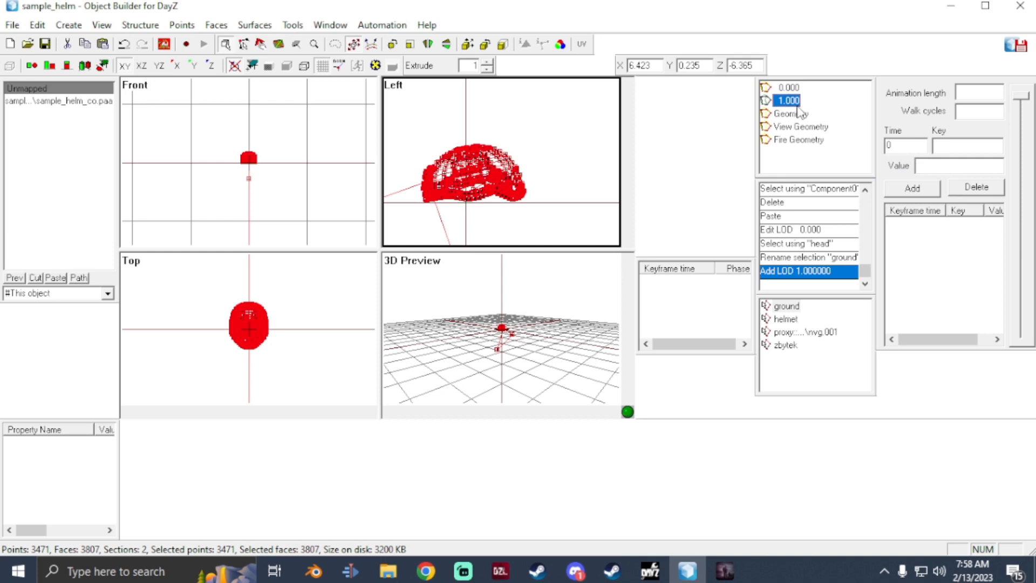
# - Convert the duplicated 1.000 LOD of the helmet into an empty Memory LOD
pyautogui.rightClick(792, 102)
pyautogui.click(839, 211)
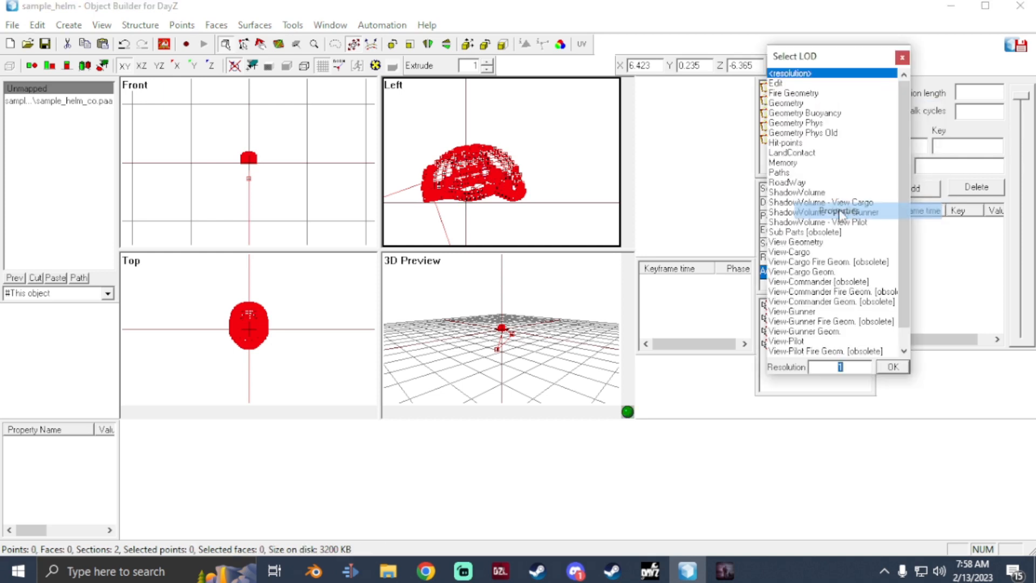
pyautogui.doubleClick(801, 162)
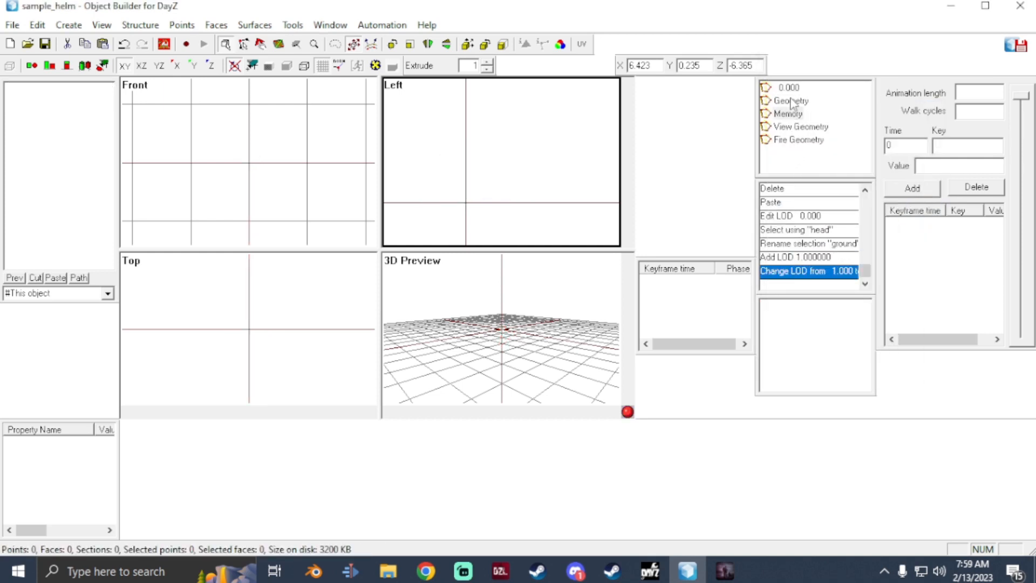
# - Open the reference model TacHelm_g from the F: drive folder WIP\TweaksItemsPack\data\TacHelm\data
pyautogui.click(650, 571)
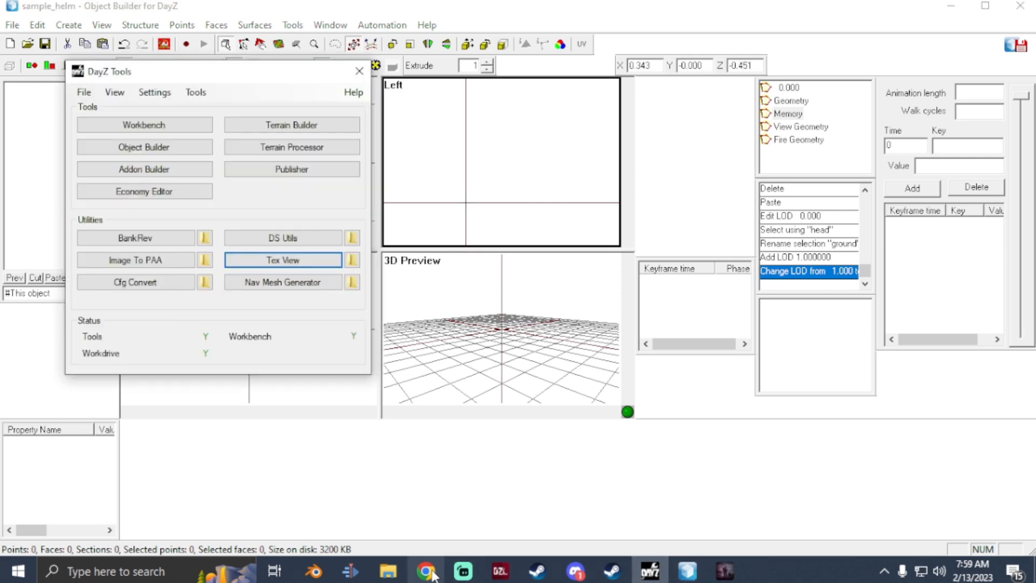
pyautogui.click(388, 571)
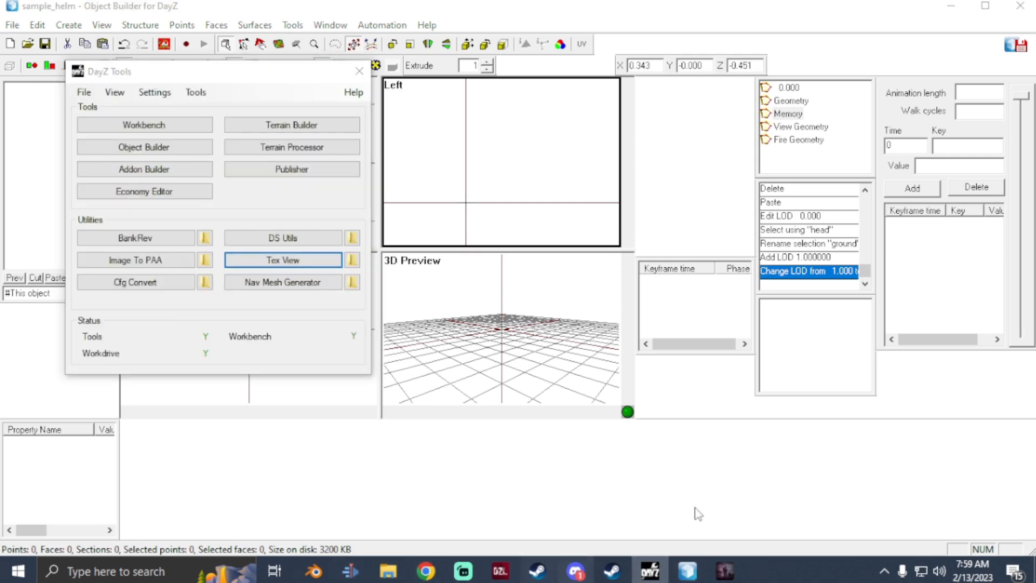
pyautogui.scroll(-5, 304, 410)
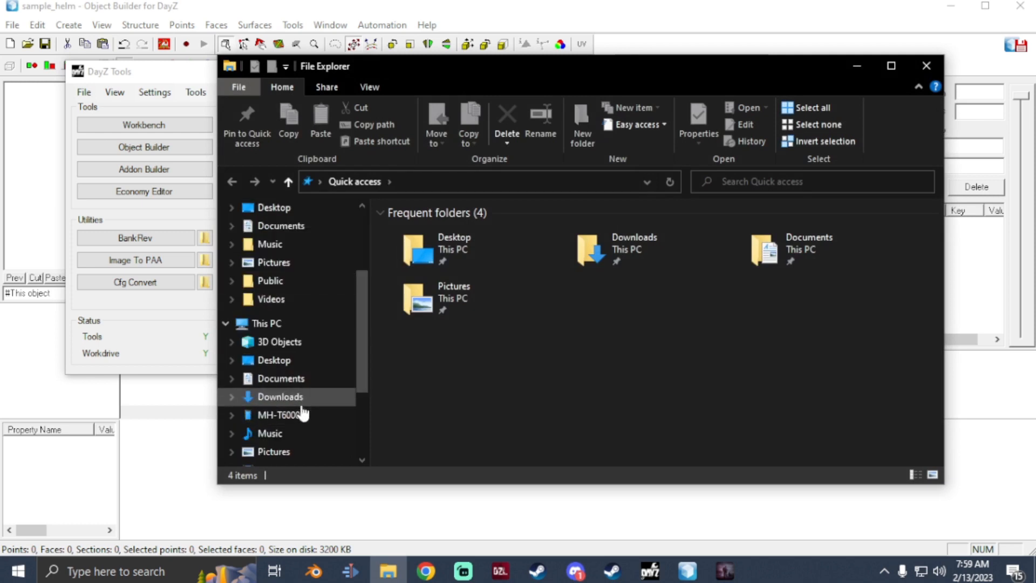
pyautogui.click(276, 372)
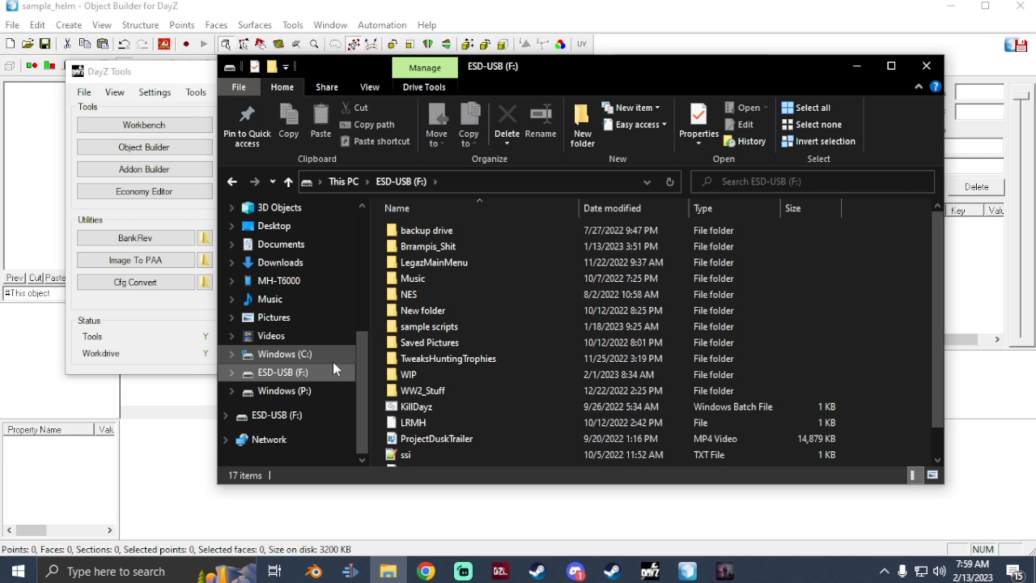
pyautogui.doubleClick(416, 374)
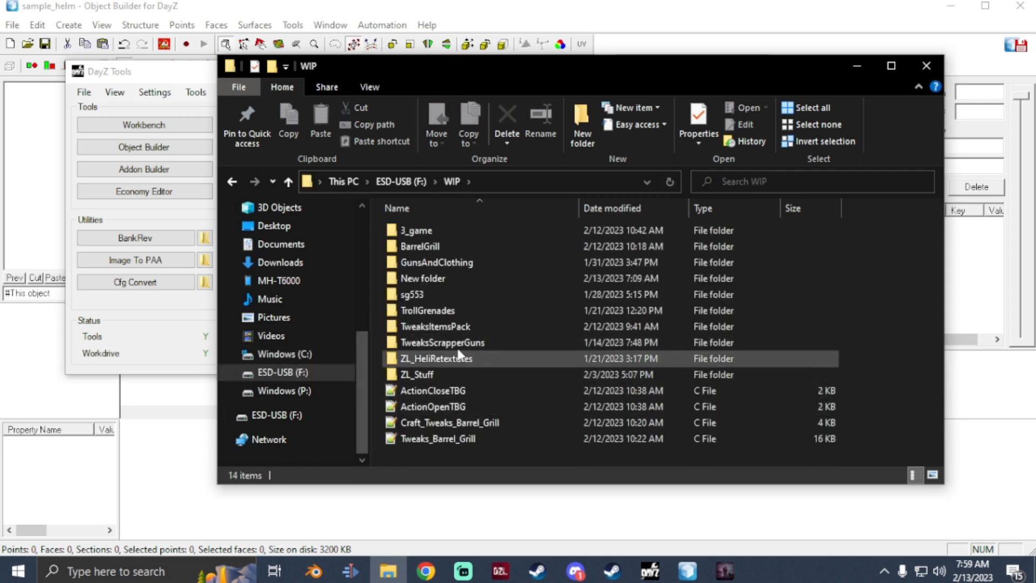
pyautogui.doubleClick(432, 326)
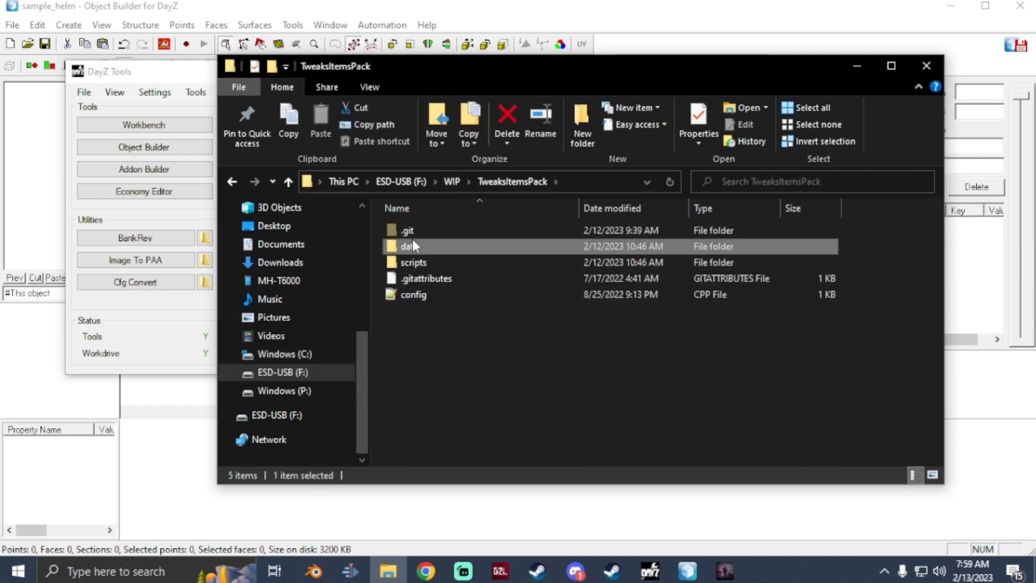
pyautogui.doubleClick(412, 238)
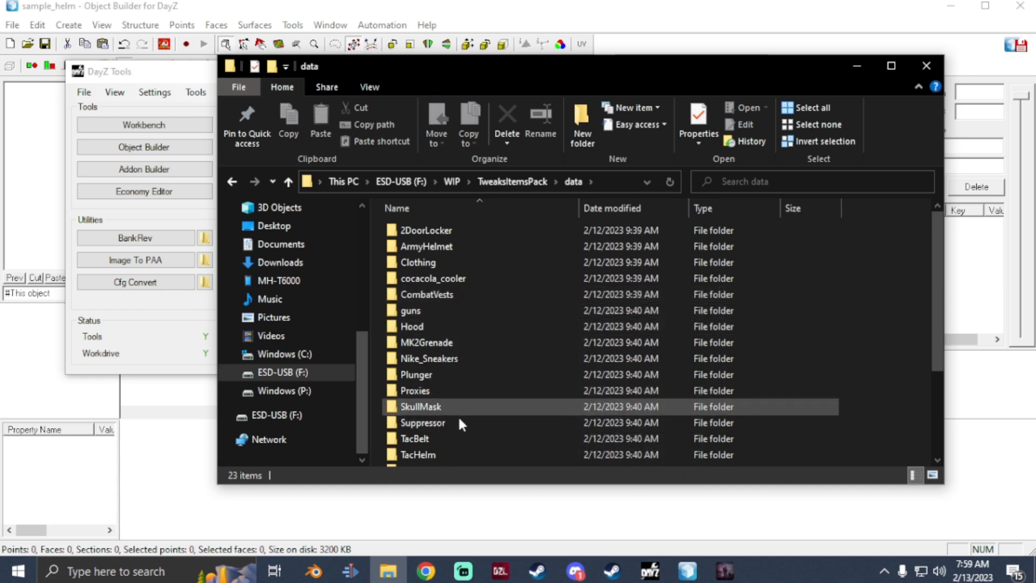
pyautogui.doubleClick(446, 456)
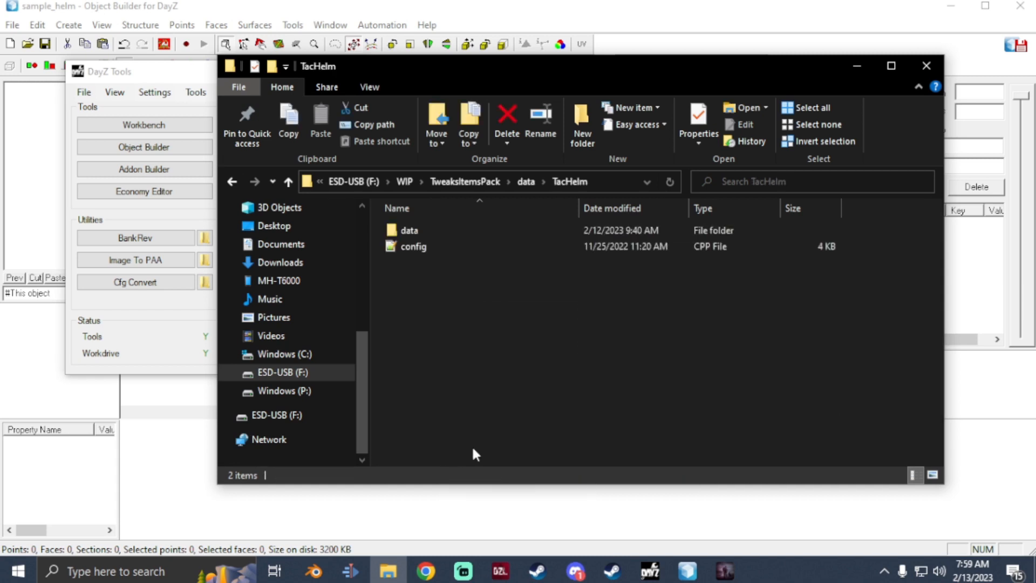
pyautogui.doubleClick(423, 232)
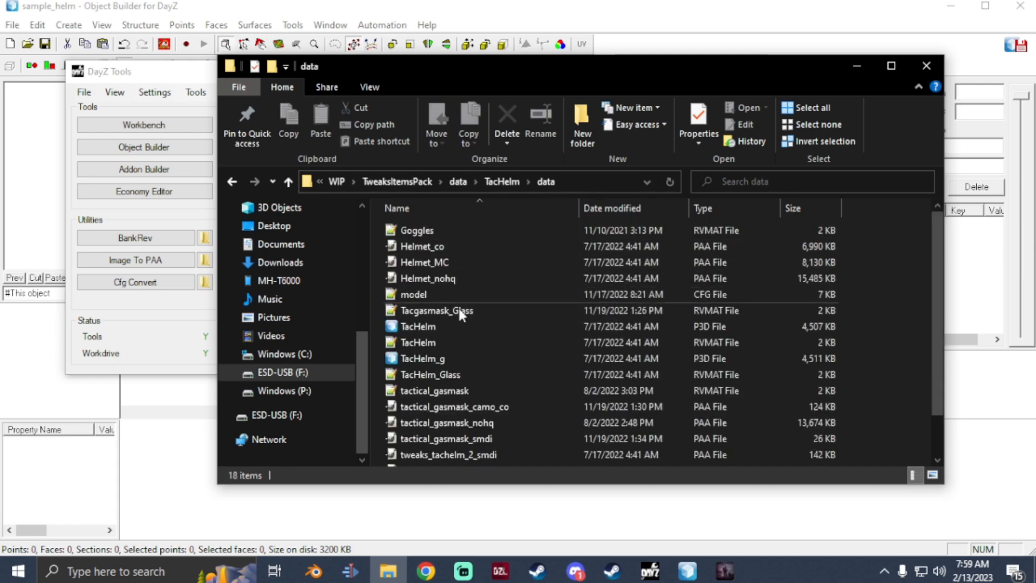
pyautogui.doubleClick(483, 356)
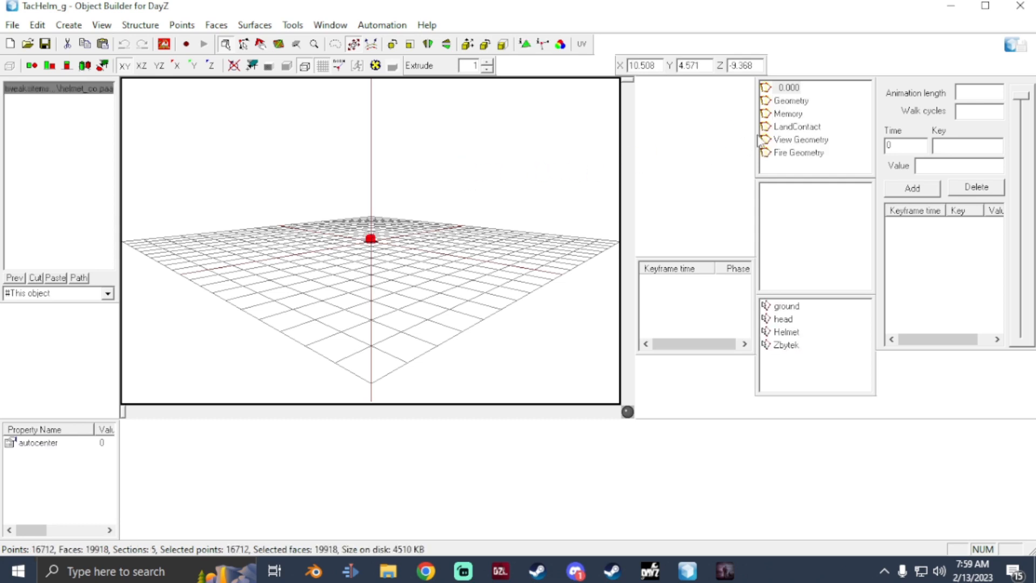
# - Copy the TacHelm_g memory points into sample_helm's Memory LOD and move the uppermost point in the front view onto the vertical centre axis
pyautogui.click(788, 115)
pyautogui.moveTo(825, 343); pyautogui.dragTo(784, 301)
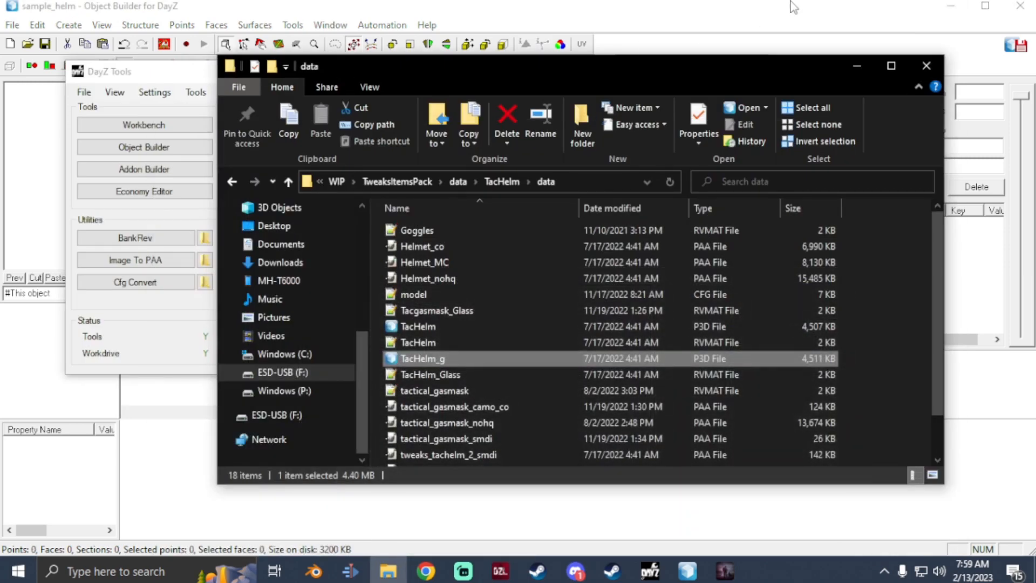
pyautogui.click(790, 6)
pyautogui.hotkey('ctrl', 'v')
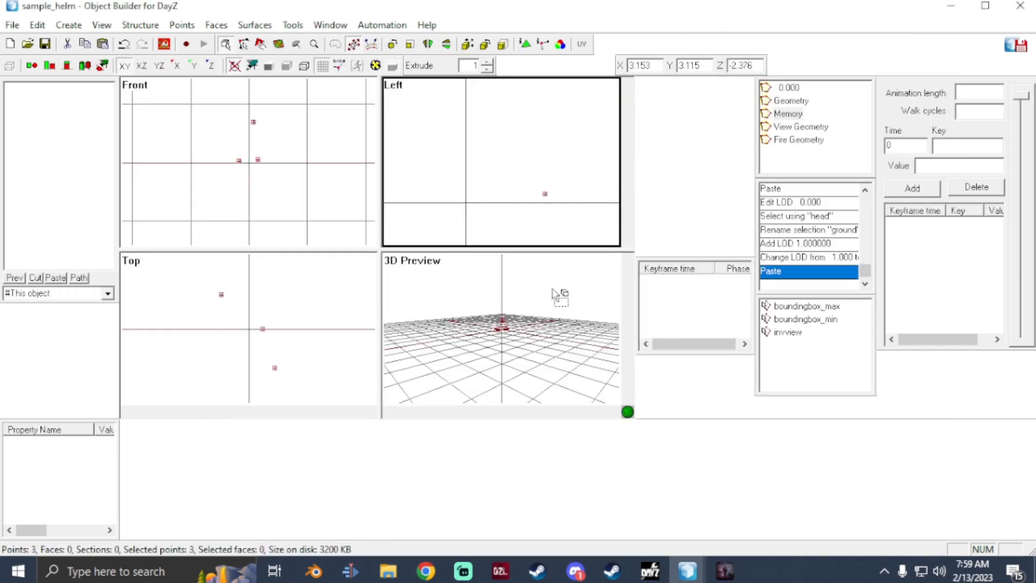
pyautogui.moveTo(236, 112); pyautogui.dragTo(278, 131)
pyautogui.moveTo(278, 132); pyautogui.dragTo(273, 131, button='right')
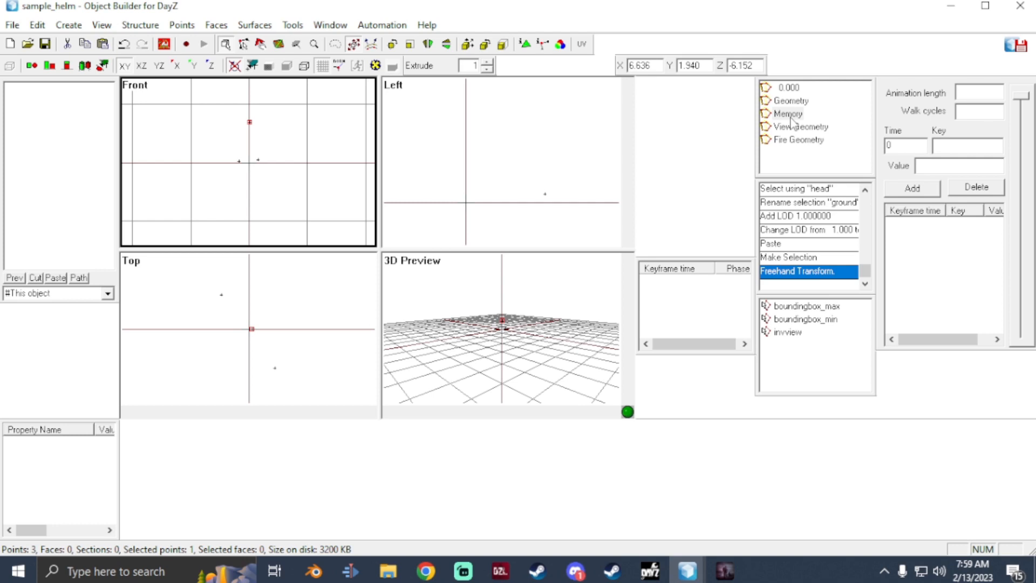
pyautogui.click(791, 89)
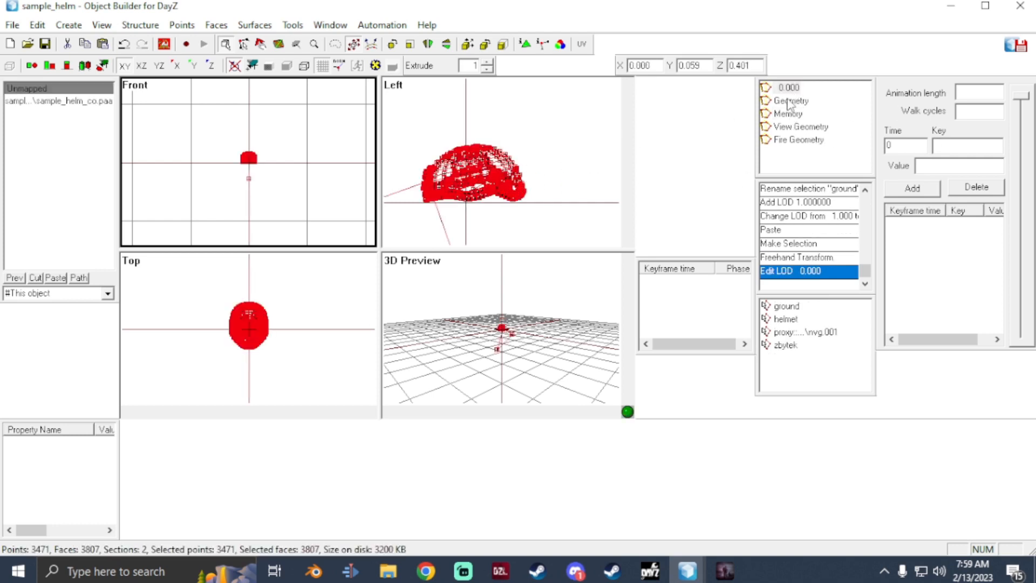
pyautogui.scroll(-3, 494, 188)
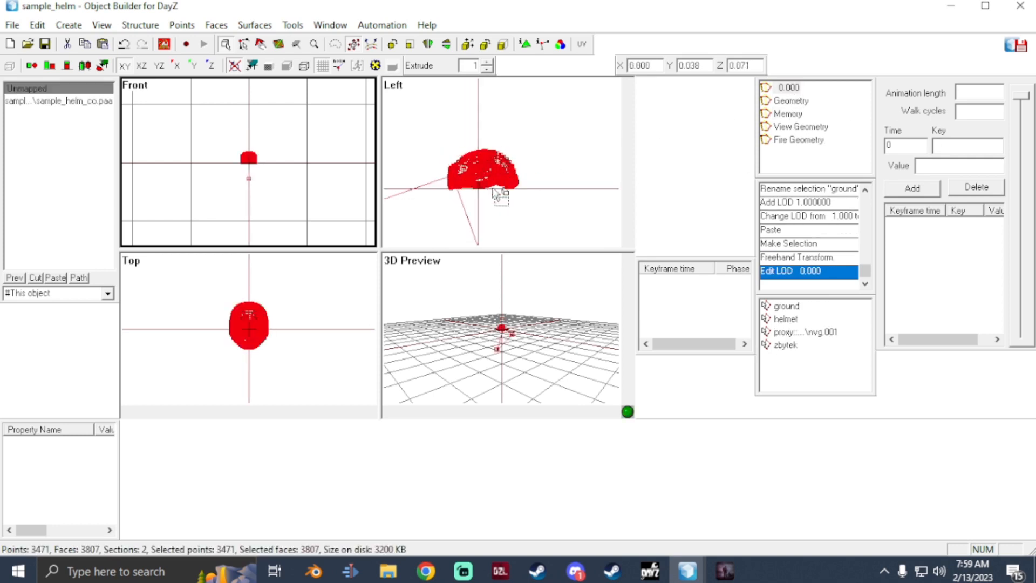
pyautogui.click(816, 140)
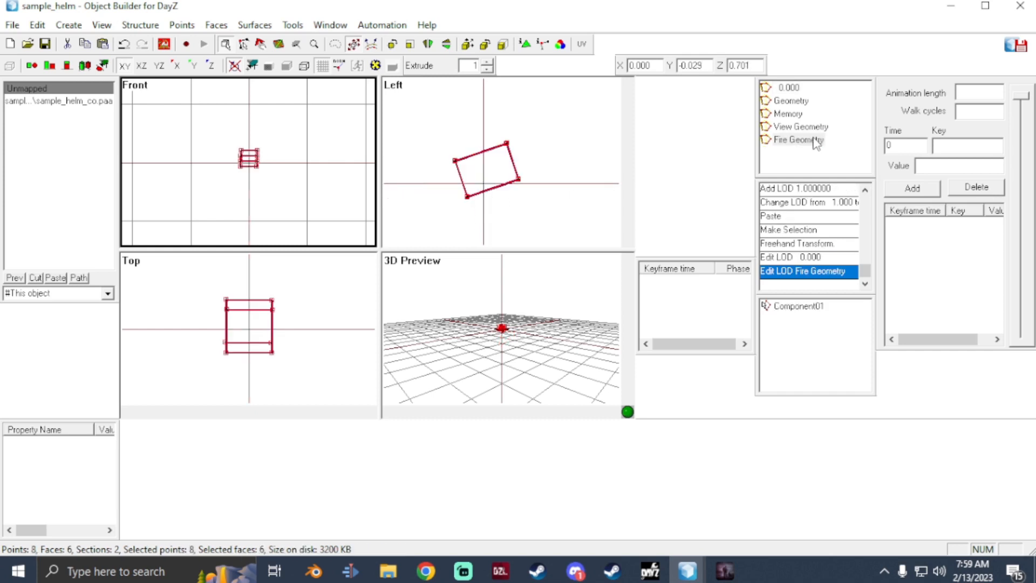
# - Duplicate the 0.000 helmet LOD repeatedly to create resolution LODs 1.000, 2.000 and 3.000
pyautogui.click(788, 88)
pyautogui.rightClick(789, 89)
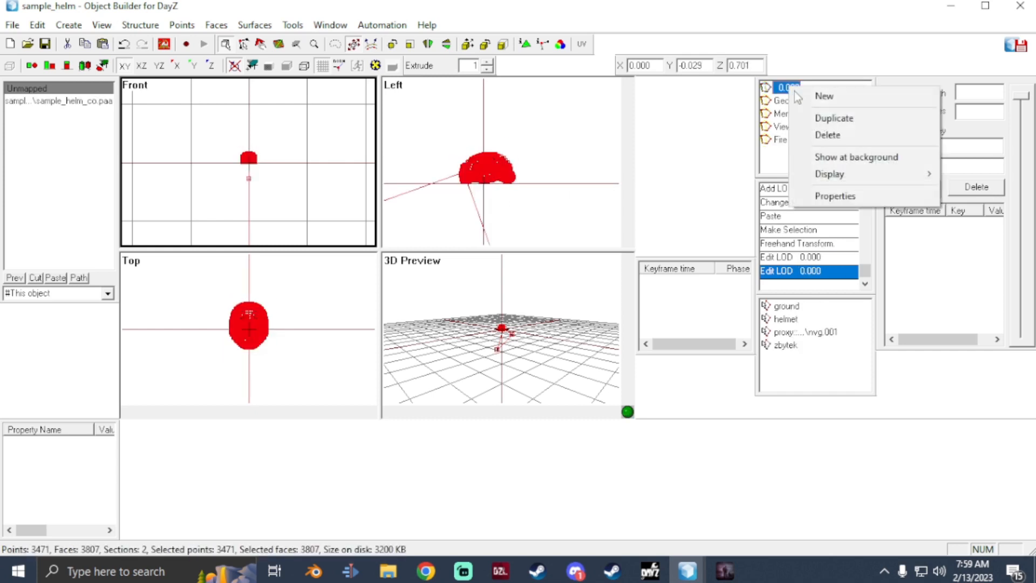
pyautogui.click(825, 96)
pyautogui.rightClick(791, 101)
pyautogui.click(821, 135)
pyautogui.rightClick(792, 114)
pyautogui.click(822, 144)
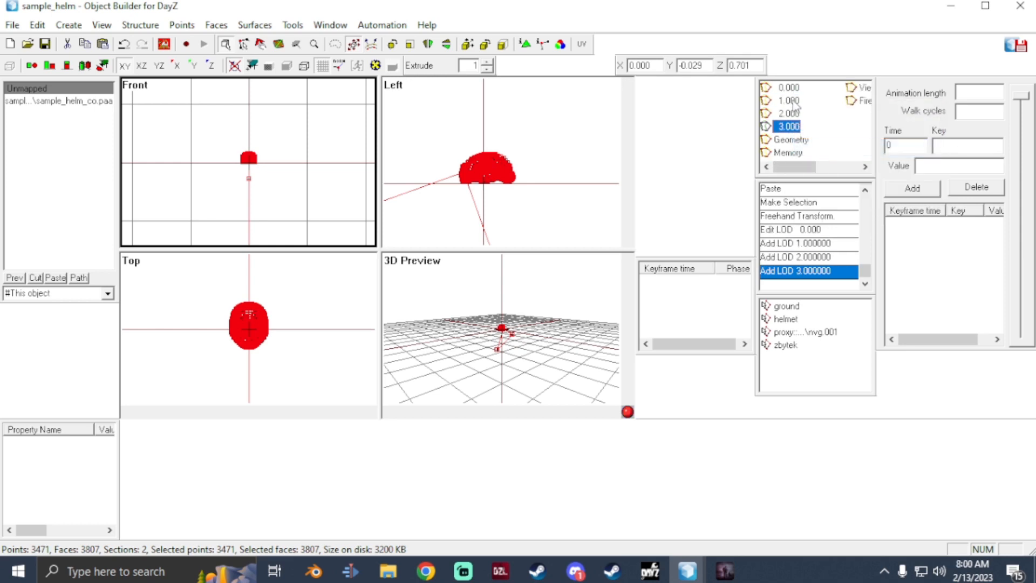
# - Save the ground model as sample_helm_g in the sample_helm data folder
pyautogui.click(11, 25)
pyautogui.click(59, 136)
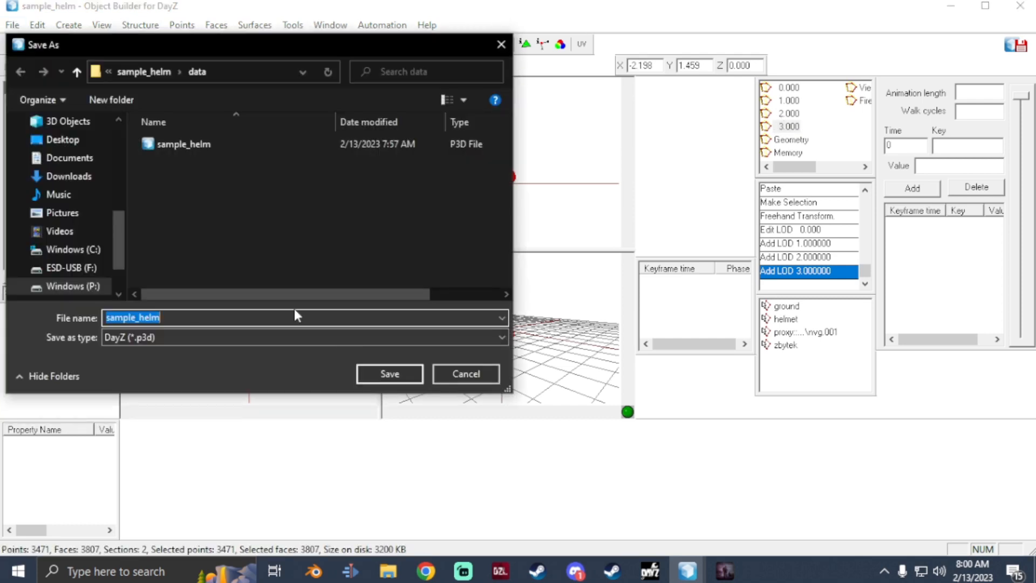
pyautogui.click(168, 317)
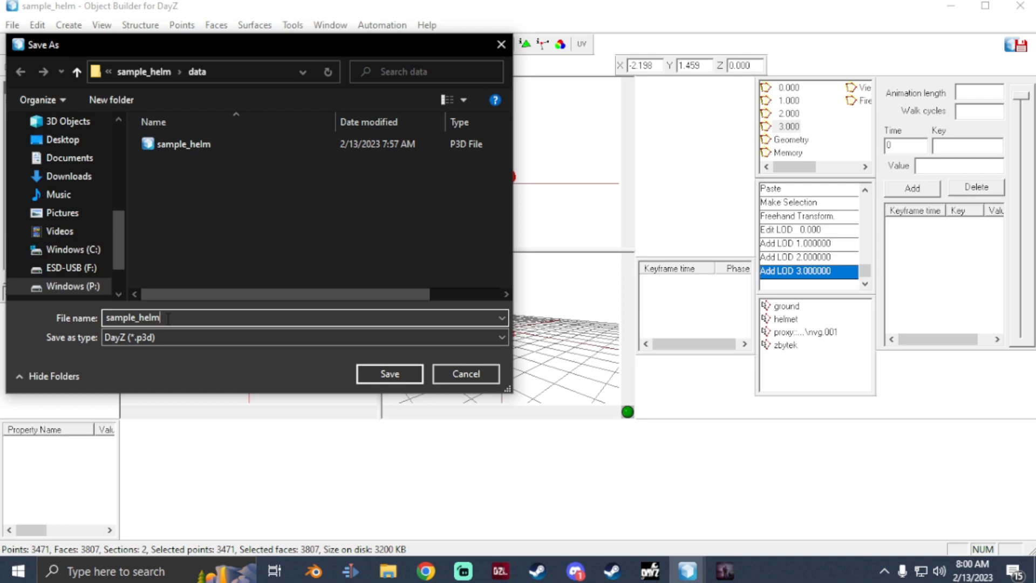
pyautogui.write('_g')
pyautogui.press('Return')
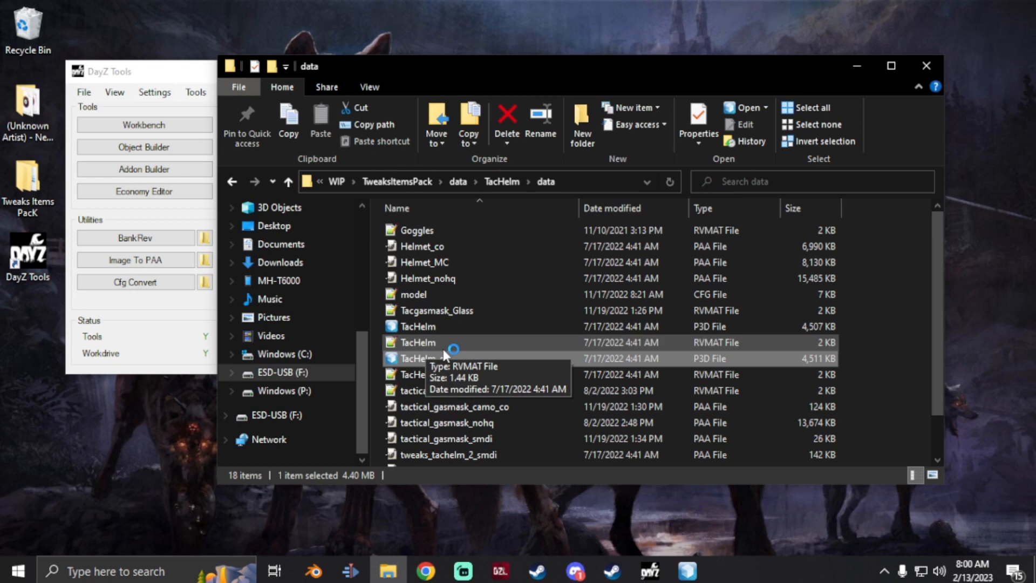
# - Copy the model CFG file from the TacHelm data folder into P:\sample_helm\data
pyautogui.scroll(-1, 441, 347)
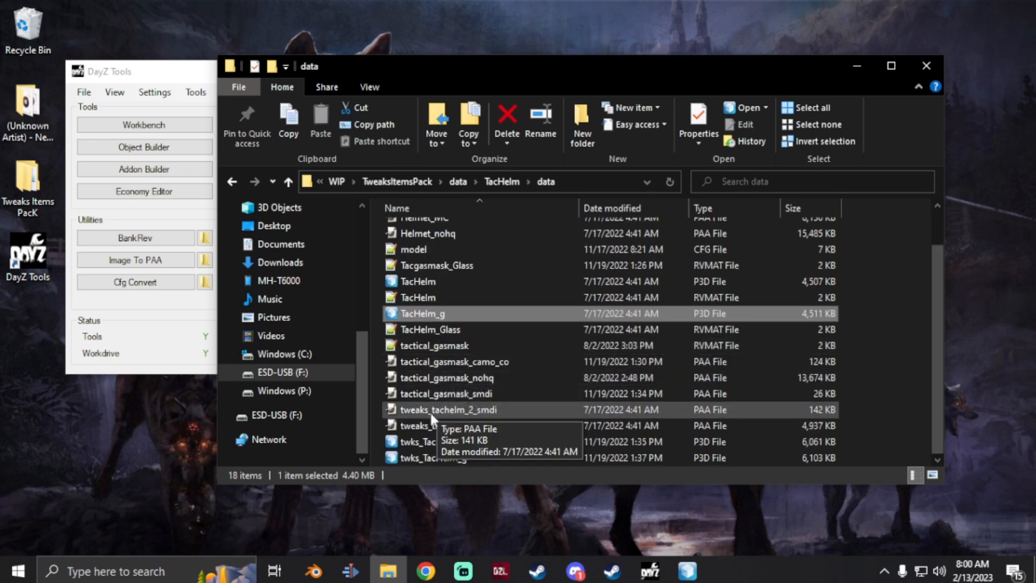
pyautogui.click(413, 249)
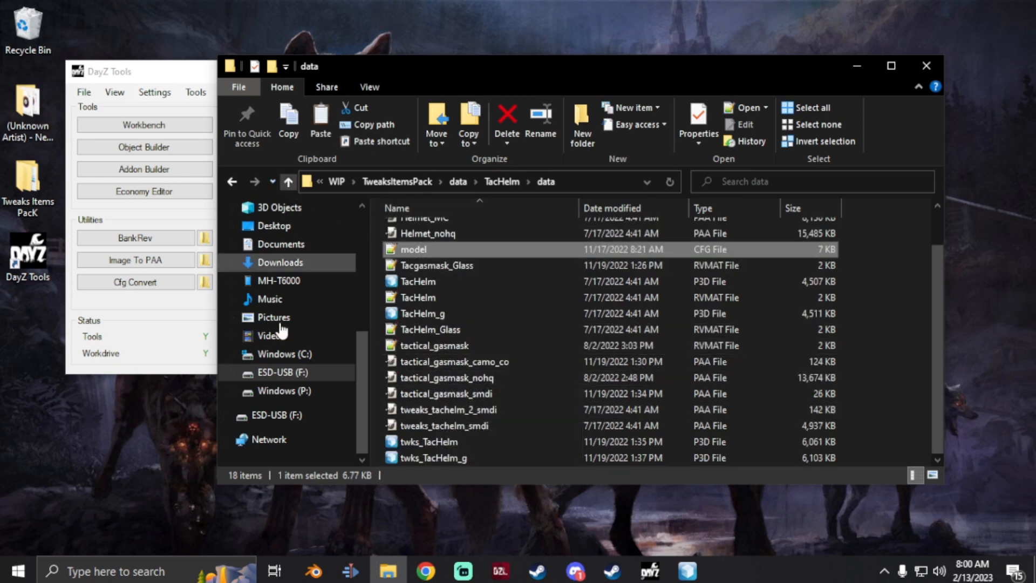
pyautogui.click(284, 390)
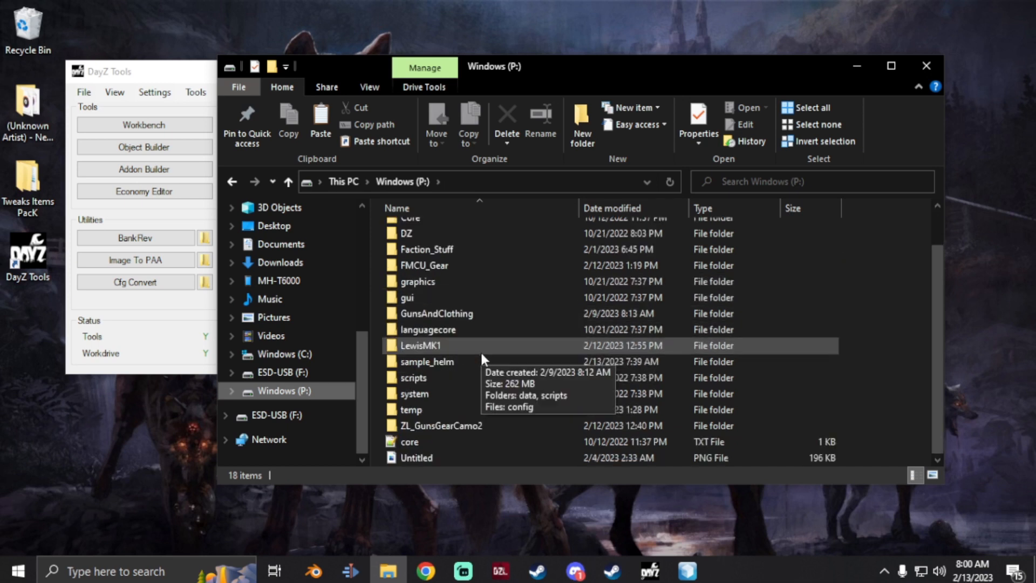
pyautogui.doubleClick(451, 358)
pyautogui.doubleClick(473, 228)
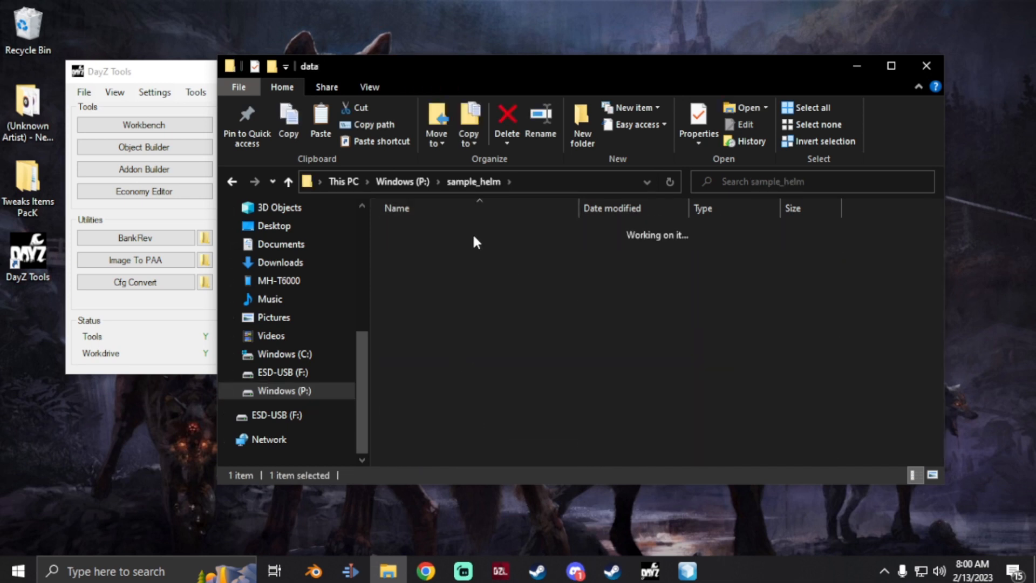
pyautogui.hotkey('ctrl', 'v')
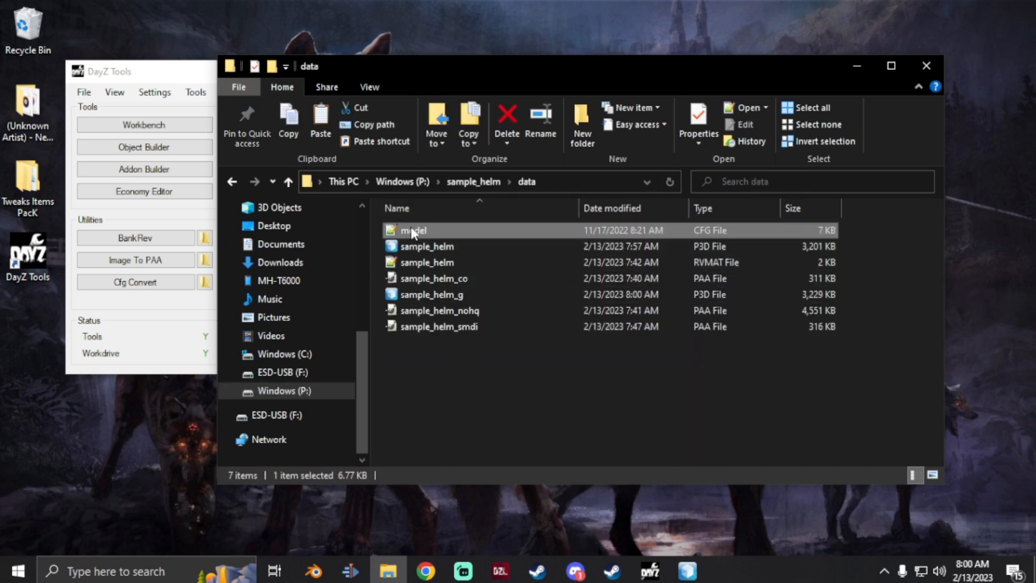
# - Open the copied model.cfg in Notepad++ and delete the twks_TacHelm_g class from CfgModels, including its leftover blank line
pyautogui.doubleClick(412, 231)
pyautogui.scroll(-20, 128, 262)
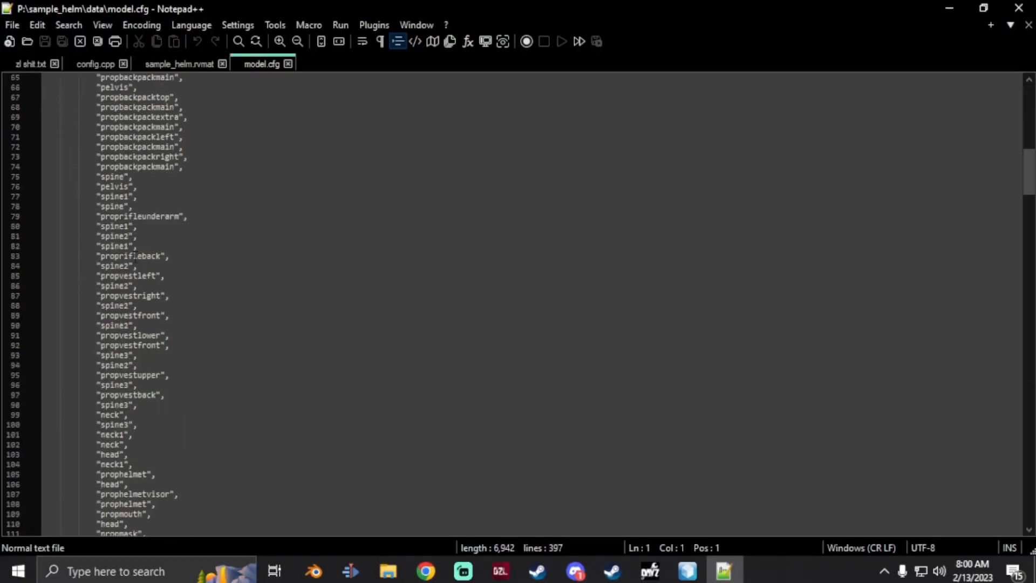
pyautogui.scroll(20, 128, 262)
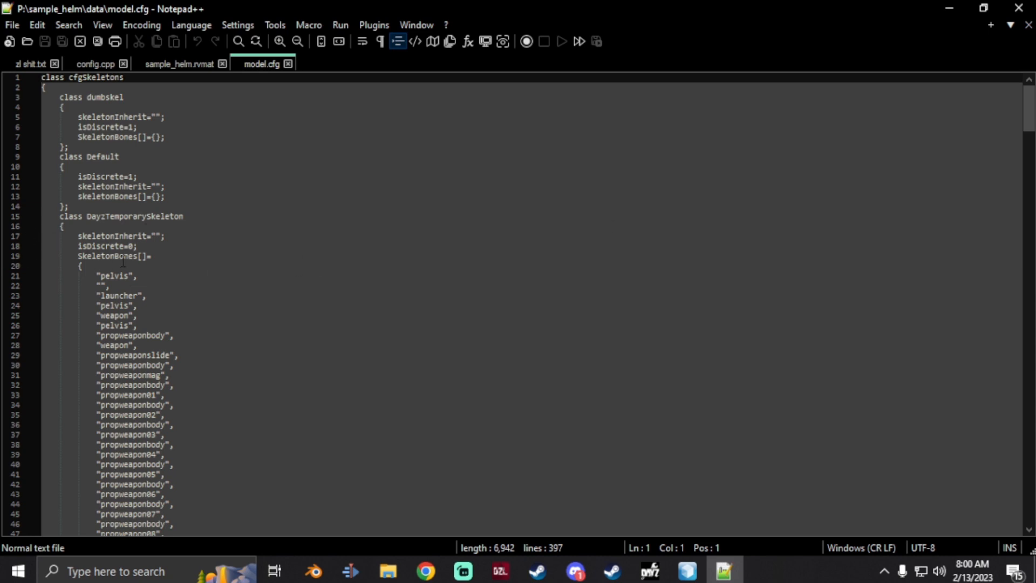
pyautogui.scroll(-20, 123, 263)
pyautogui.scroll(-20, 96, 290)
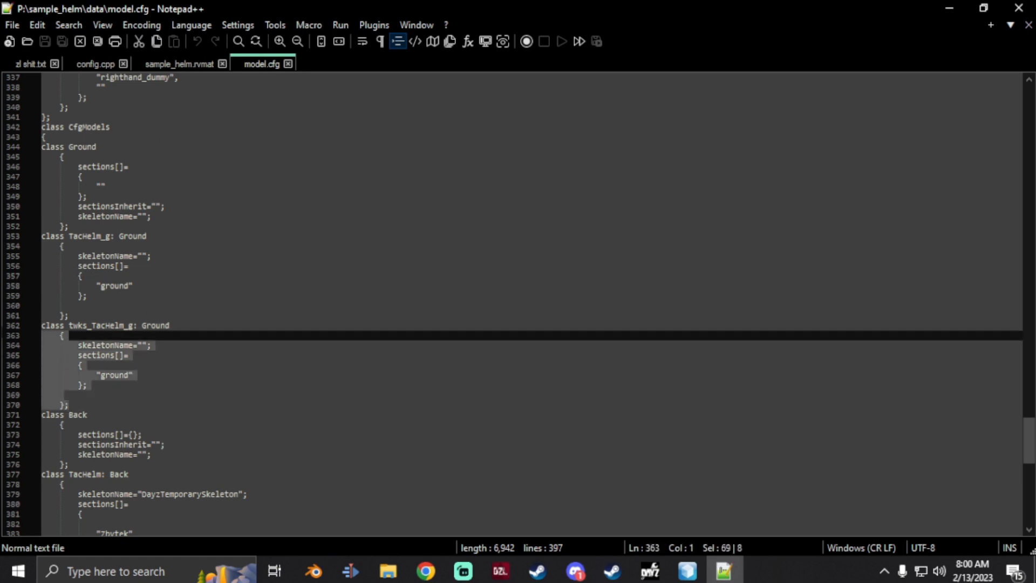
pyautogui.hotkey('shift', 'Up')
pyautogui.press('Delete')
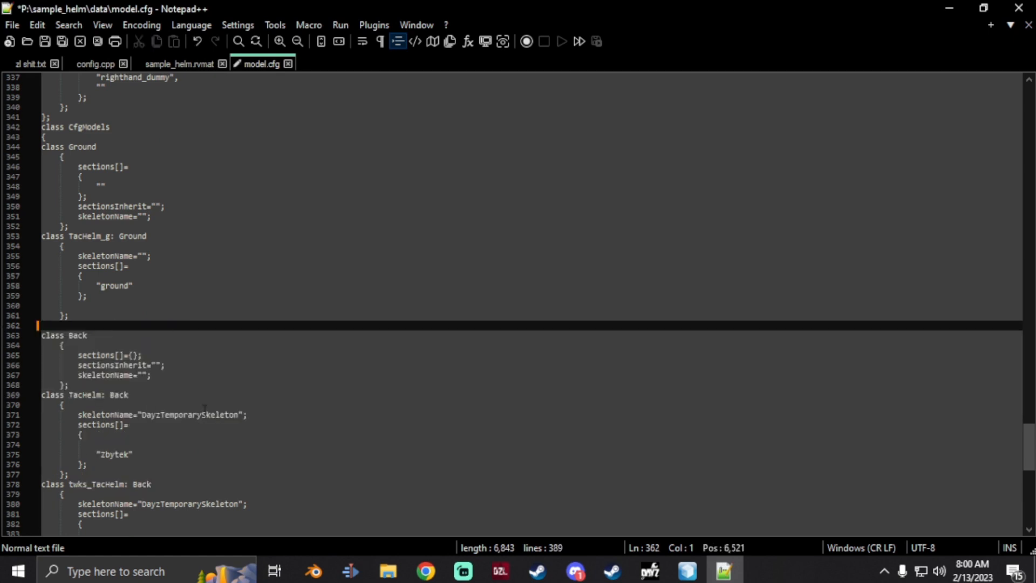
pyautogui.press('BackSpace')
# - Delete the twks_TacHelm class and the blank lines it leaves at the end of CfgModels
pyautogui.scroll(-3, 204, 405)
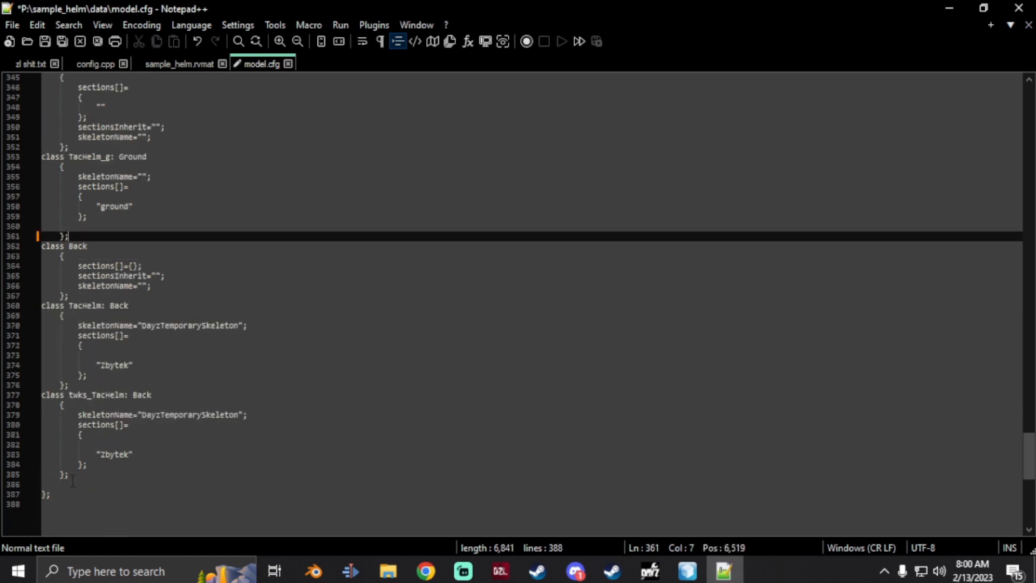
pyautogui.moveTo(73, 474); pyautogui.dragTo(42, 395)
pyautogui.press('Delete')
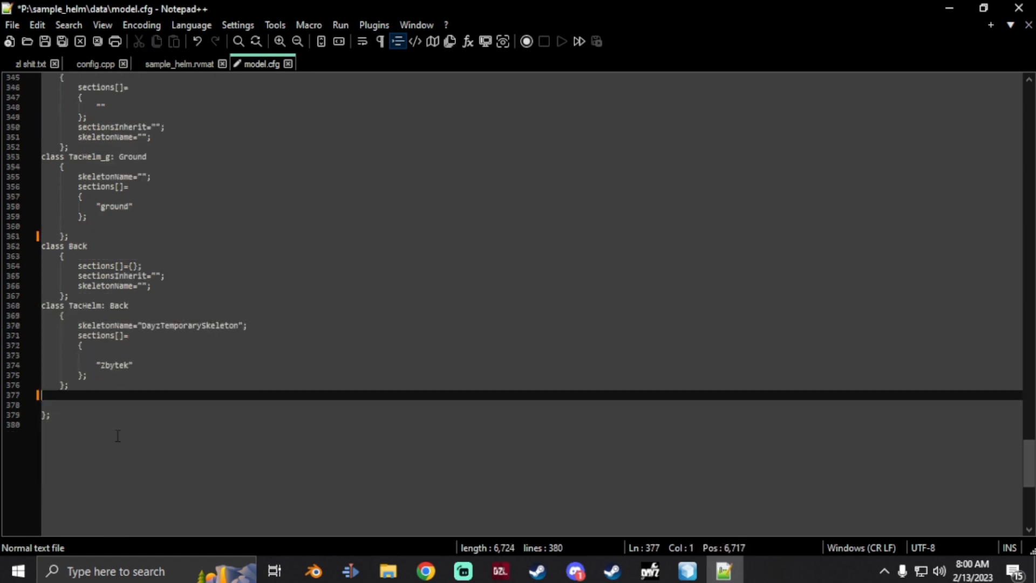
pyautogui.press('BackSpace')
pyautogui.press('Delete')
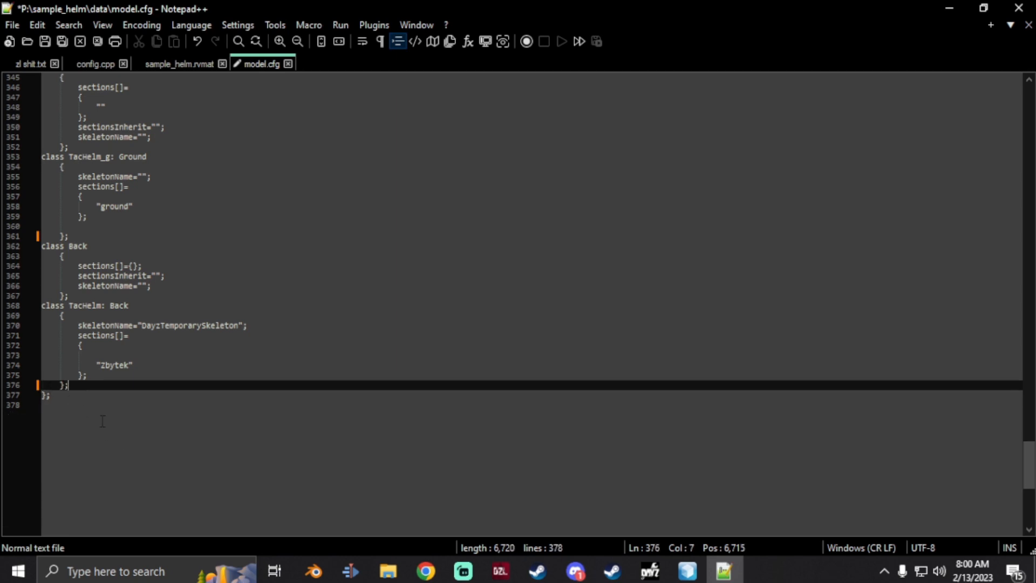
# - Rename the TacHelm_g class in CfgModels to sample_helm_g, copying the name from the ground model file in the data folder
pyautogui.scroll(3, 150, 284)
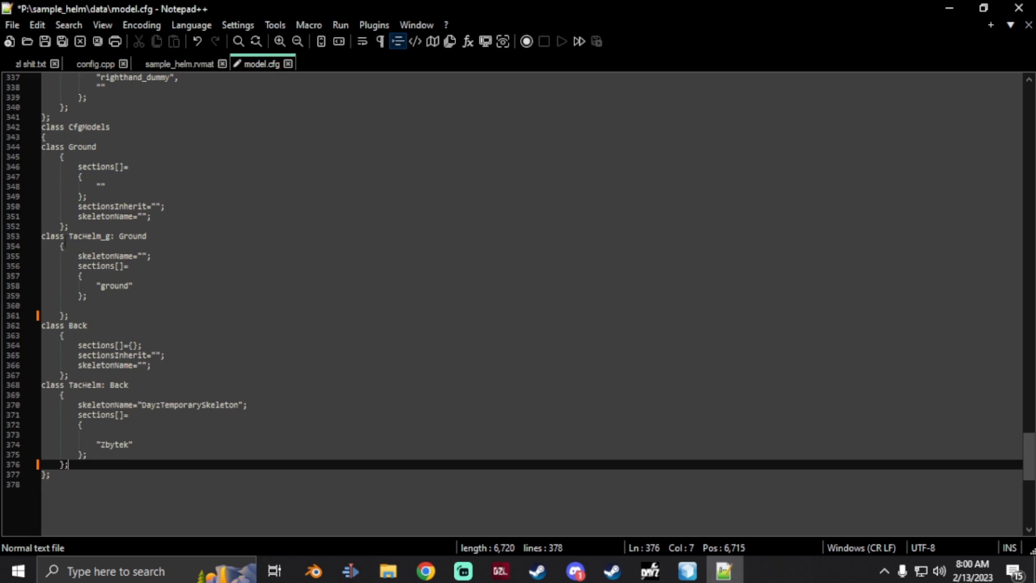
pyautogui.click(388, 571)
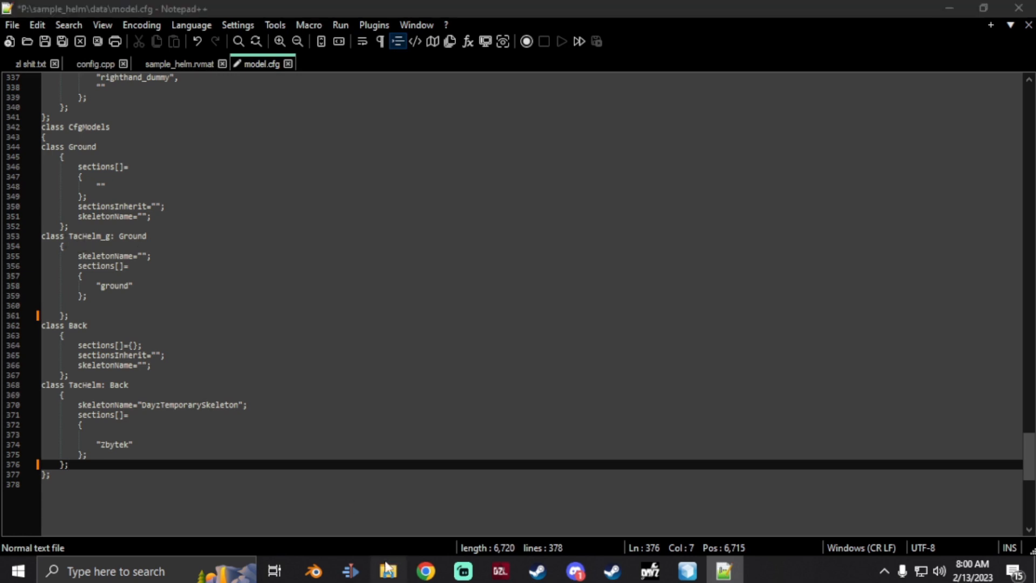
pyautogui.rightClick(436, 292)
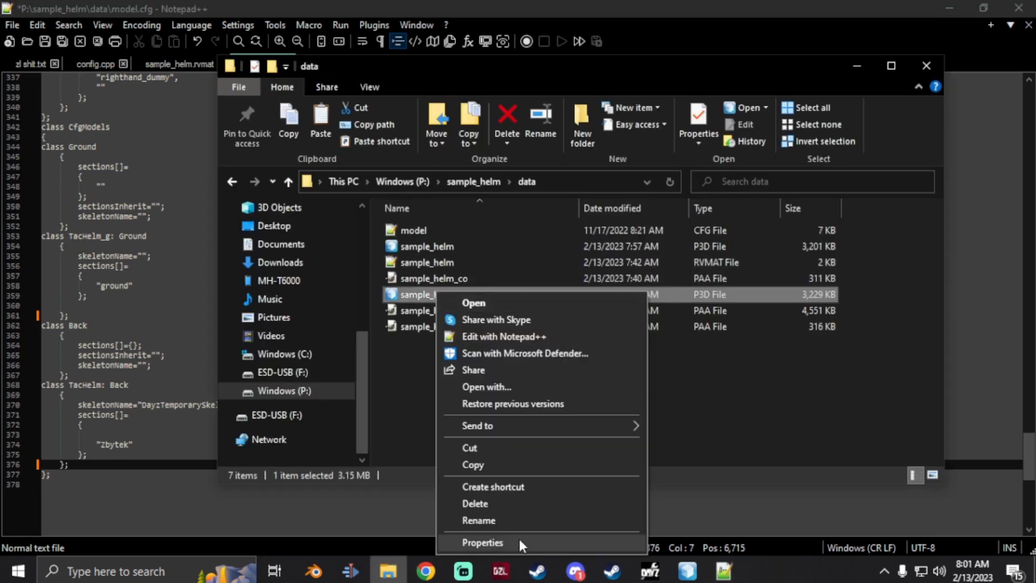
pyautogui.click(501, 520)
pyautogui.hotkey('ctrl', 'c')
pyautogui.click(486, 416)
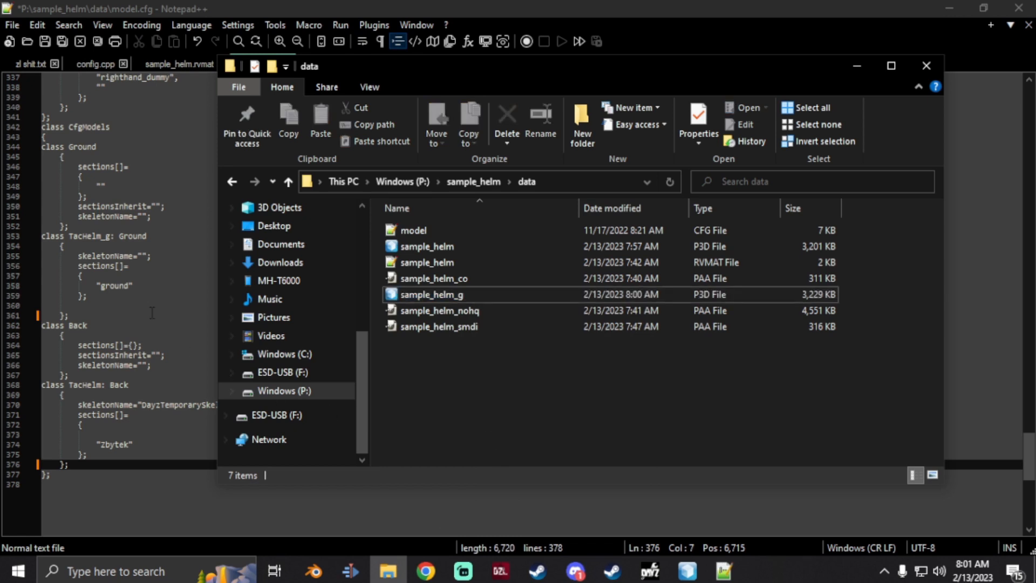
pyautogui.doubleClick(88, 235)
pyautogui.hotkey('ctrl', 'v')
# - Add "Zbytek" as a second entry after "ground" in the sections list of the sample_helm_g class
pyautogui.moveTo(139, 445); pyautogui.dragTo(41, 445)
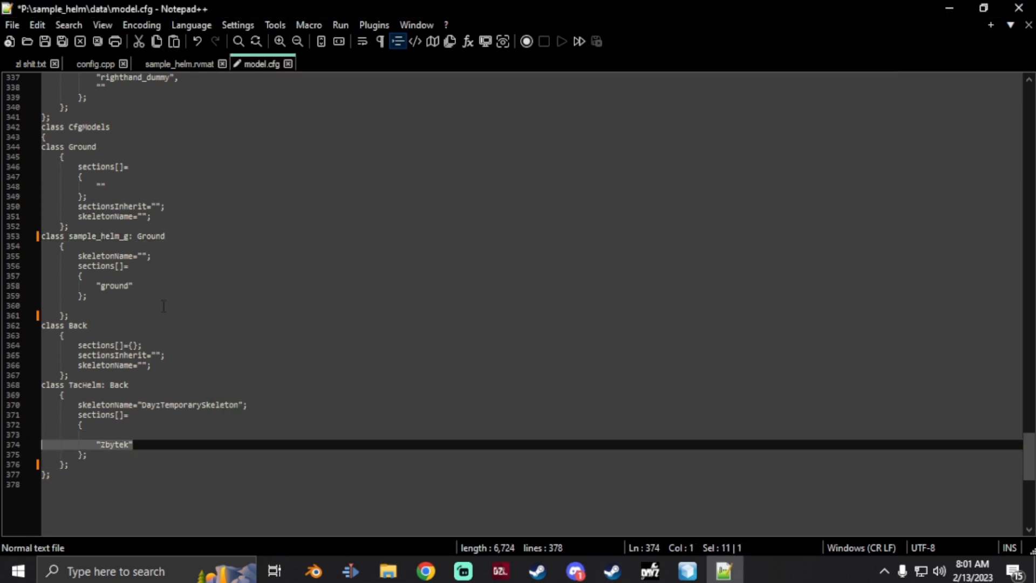
pyautogui.click(152, 285)
pyautogui.write(',')
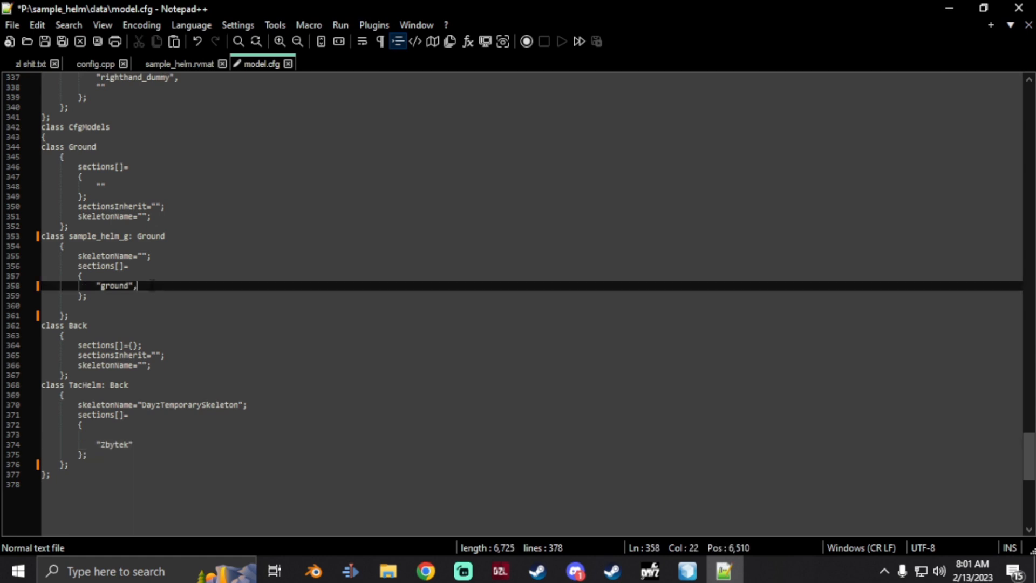
pyautogui.press('Return')
pyautogui.press('BackSpace')
pyautogui.press('BackSpace')
pyautogui.press('BackSpace')
pyautogui.hotkey('ctrl', 'v')
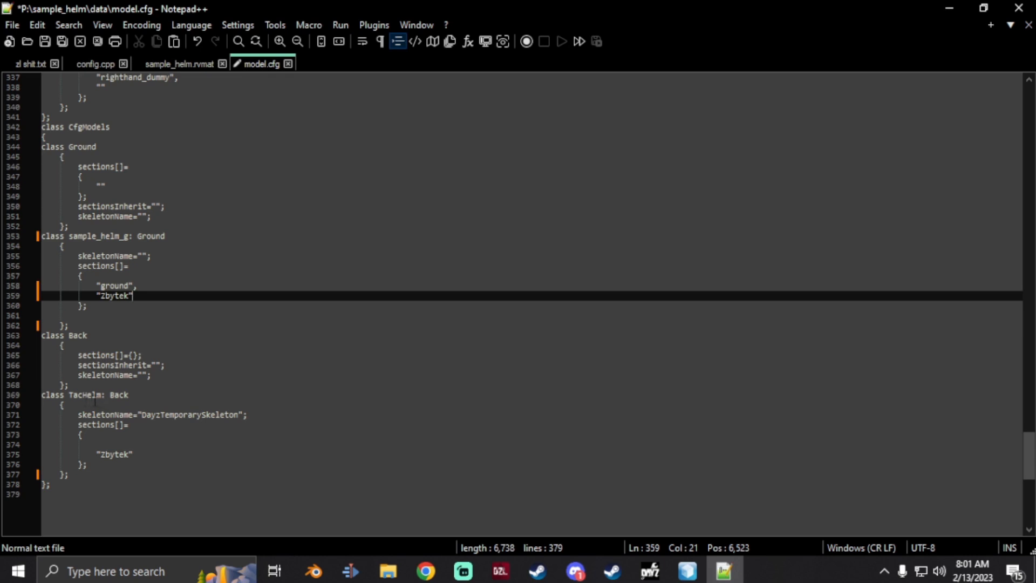
# - Rename the TacHelm class to sample_helm using the worn model's file name, and save and close model.cfg
pyautogui.click(119, 396)
pyautogui.tripleClick(119, 396)
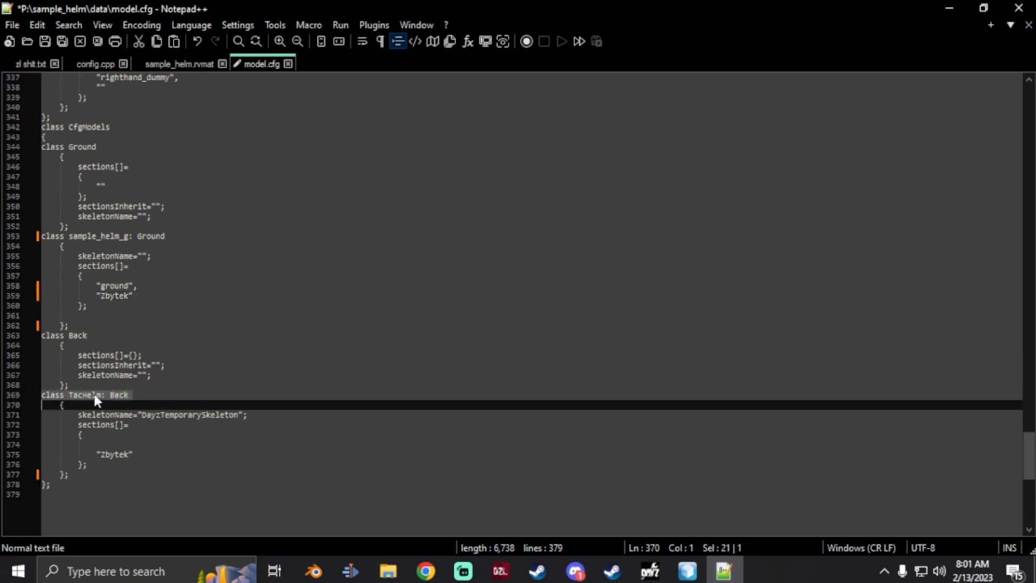
pyautogui.click(94, 394)
pyautogui.click(406, 576)
pyautogui.click(451, 263)
pyautogui.click(454, 249)
pyautogui.rightClick(455, 251)
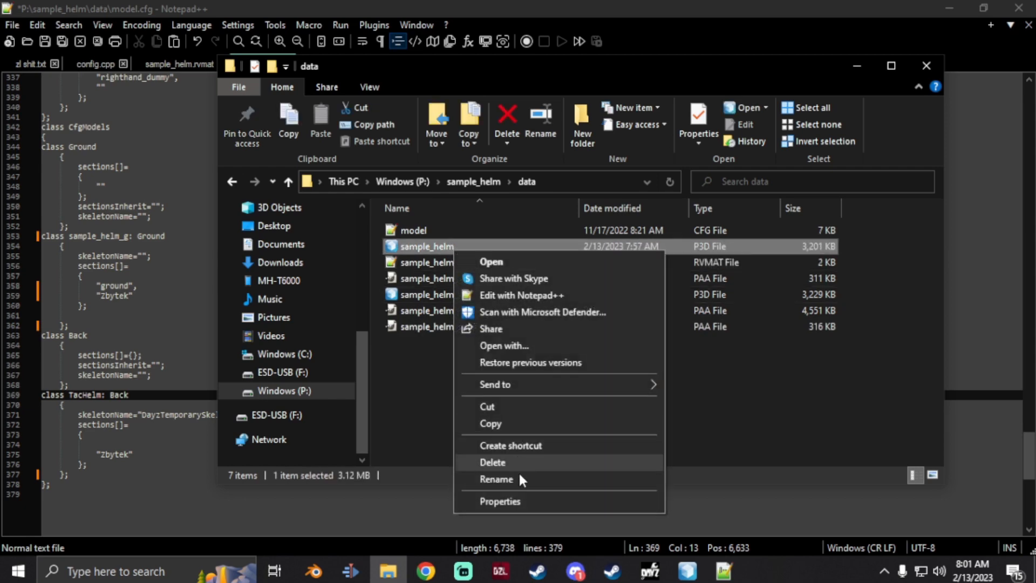
pyautogui.click(505, 478)
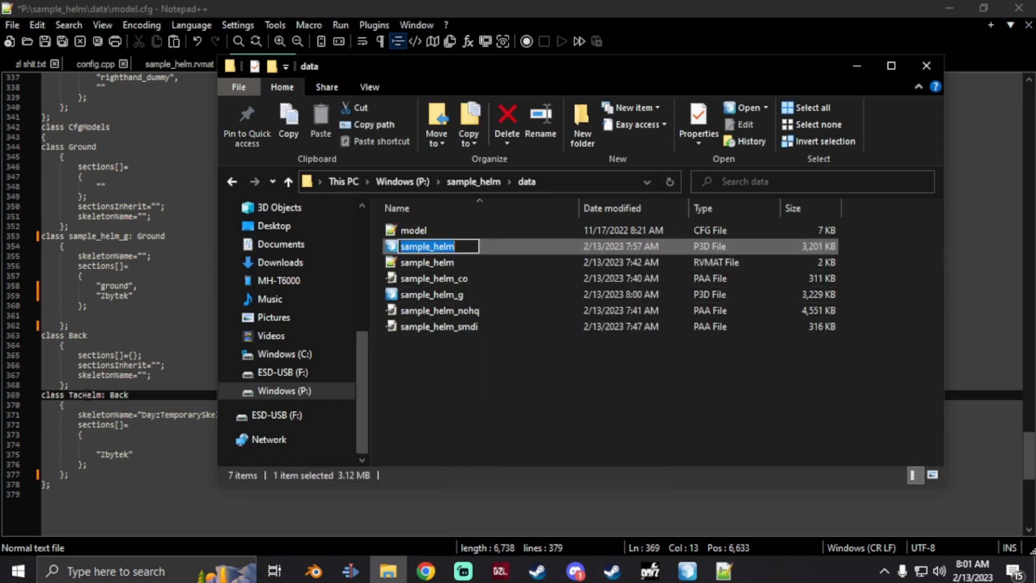
pyautogui.hotkey('ctrl', 'c')
pyautogui.doubleClick(84, 394)
pyautogui.hotkey('ctrl', 'v')
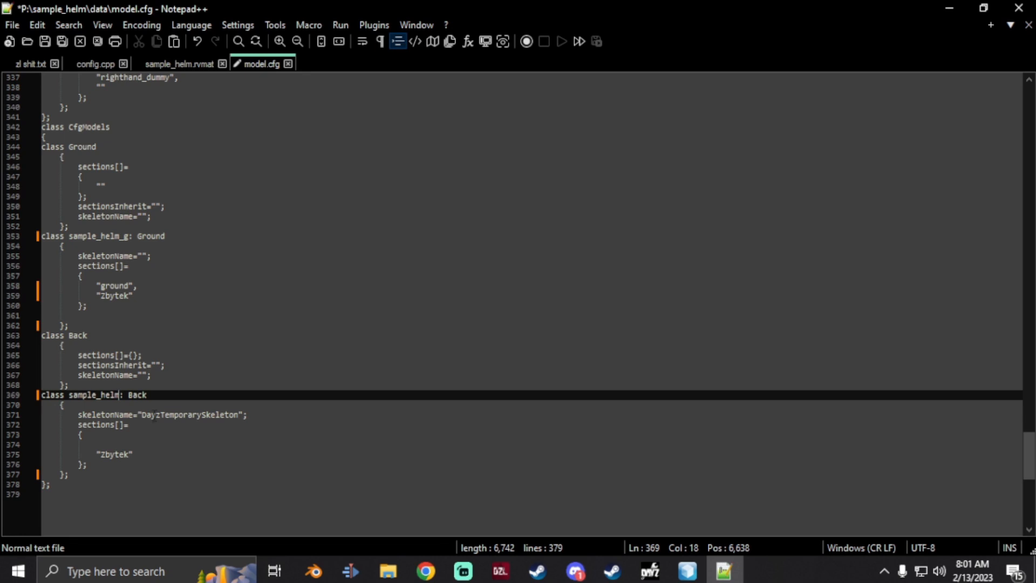
pyautogui.click(45, 41)
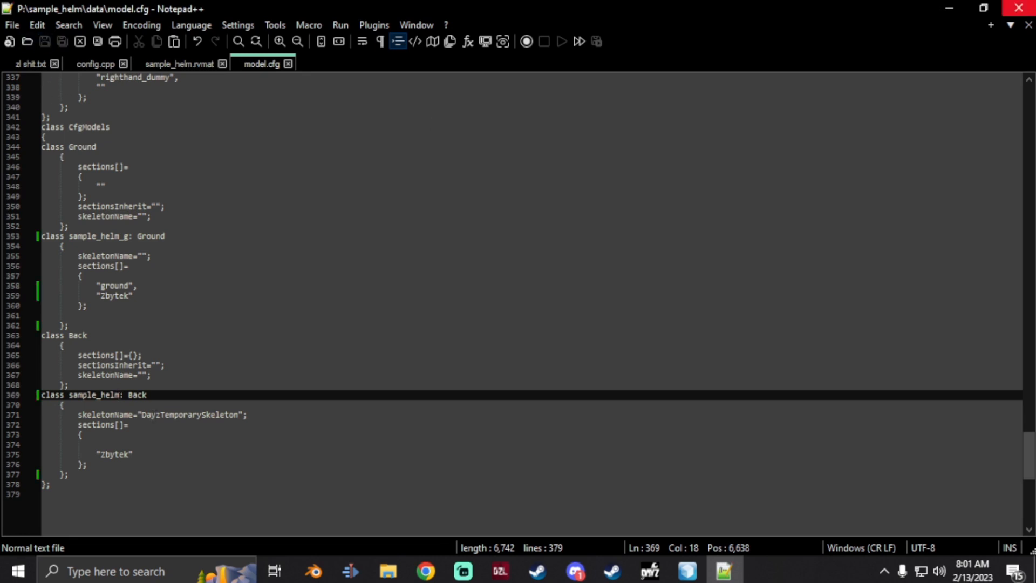
pyautogui.click(1018, 7)
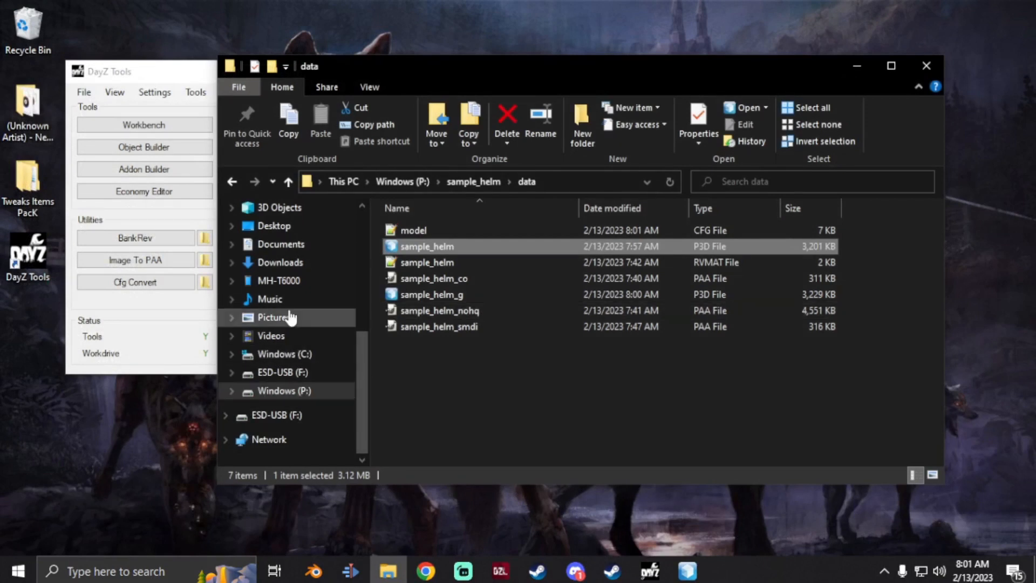
# - Open the vanilla config.cpp from the P:\DZ\characters\headgear folder in Notepad++
pyautogui.click(299, 392)
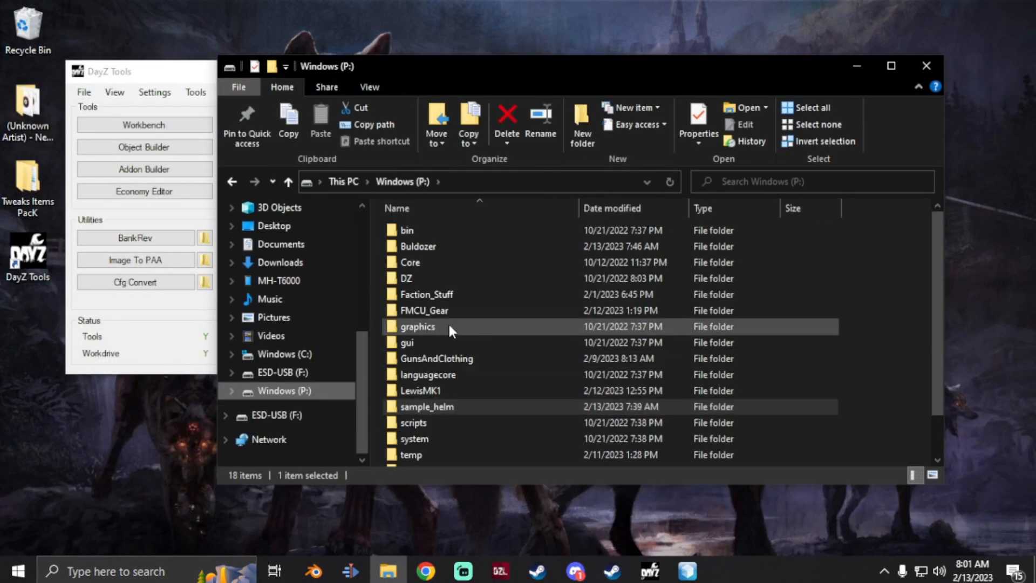
pyautogui.doubleClick(438, 275)
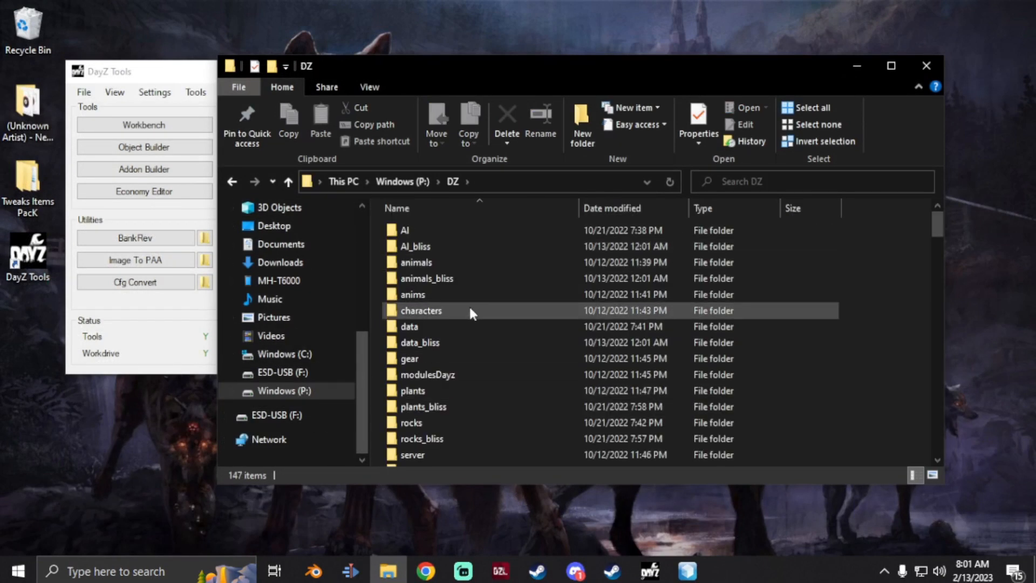
pyautogui.doubleClick(470, 312)
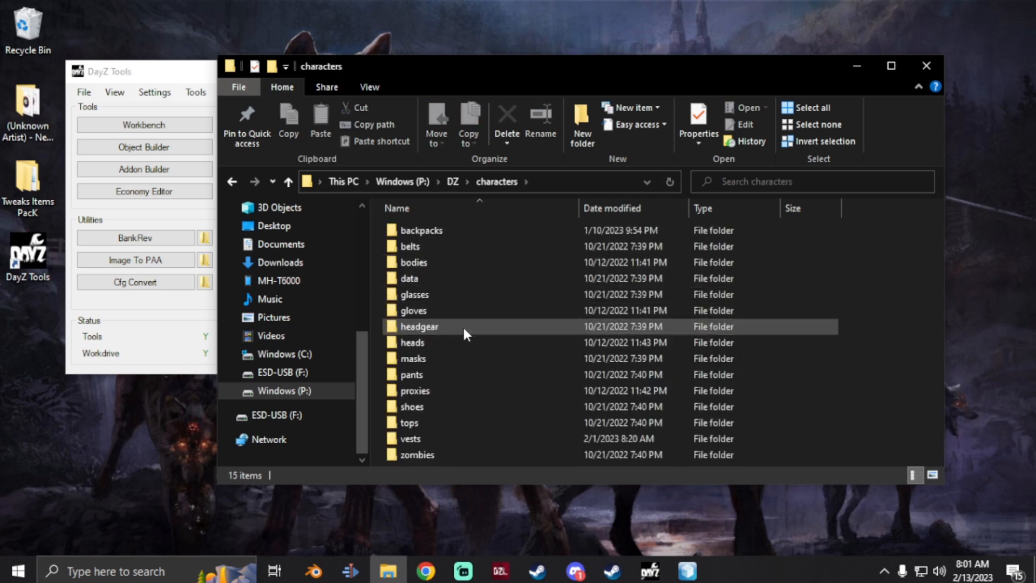
pyautogui.doubleClick(463, 327)
pyautogui.scroll(-5, 464, 365)
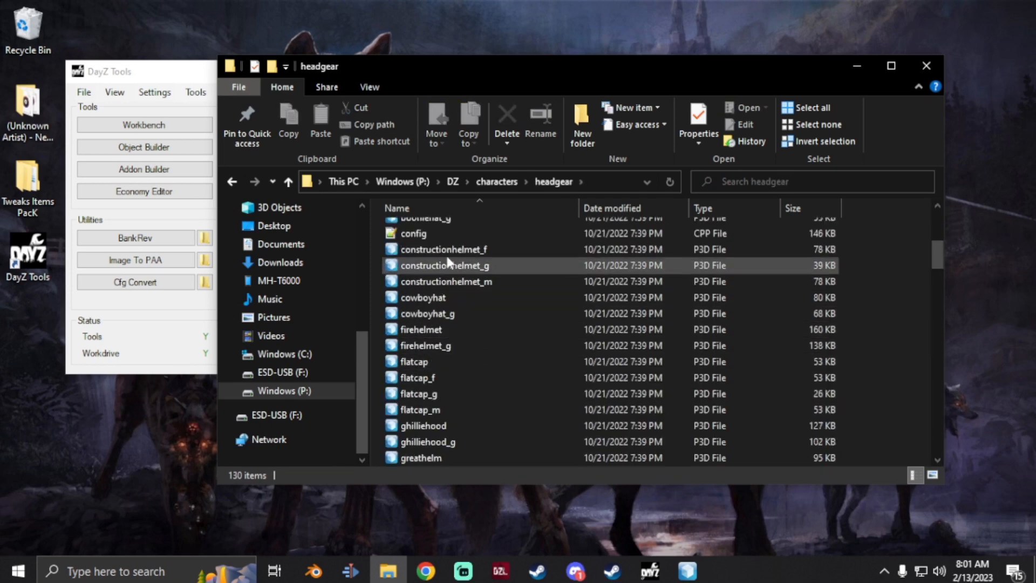
pyautogui.doubleClick(451, 237)
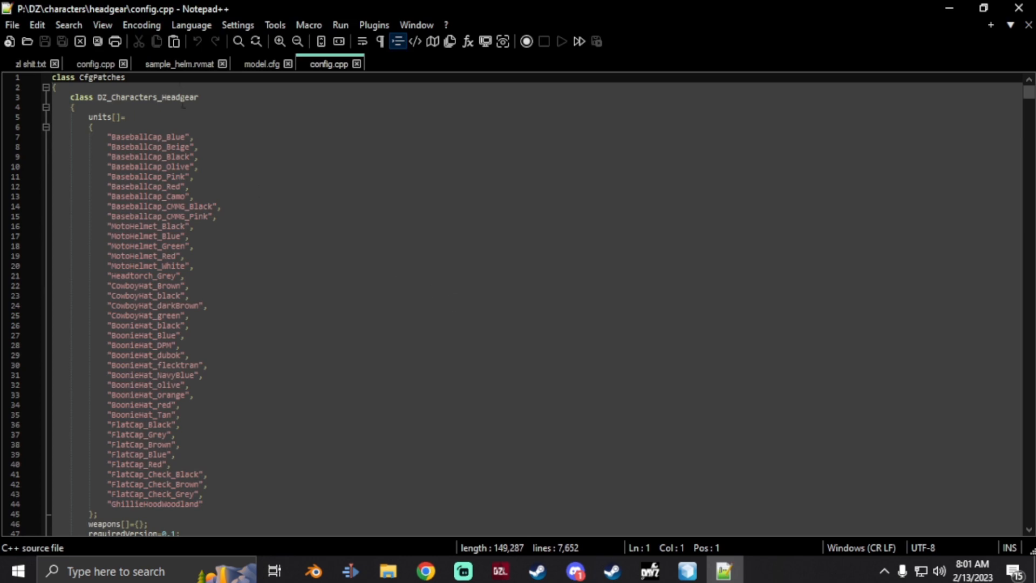
# - Close all other open files so only the headgear config.cpp stays open
pyautogui.click(55, 64)
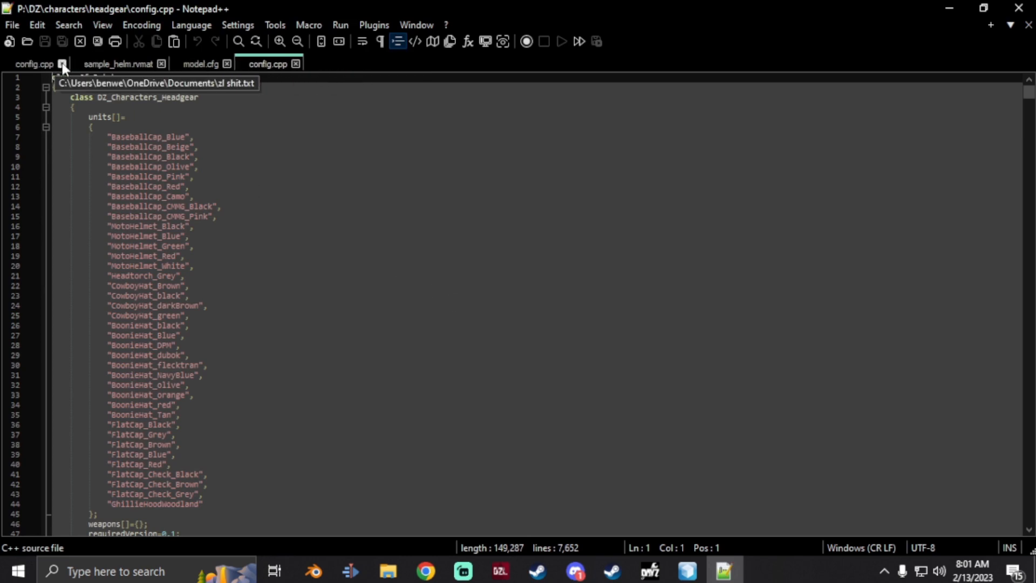
pyautogui.click(57, 66)
pyautogui.click(60, 63)
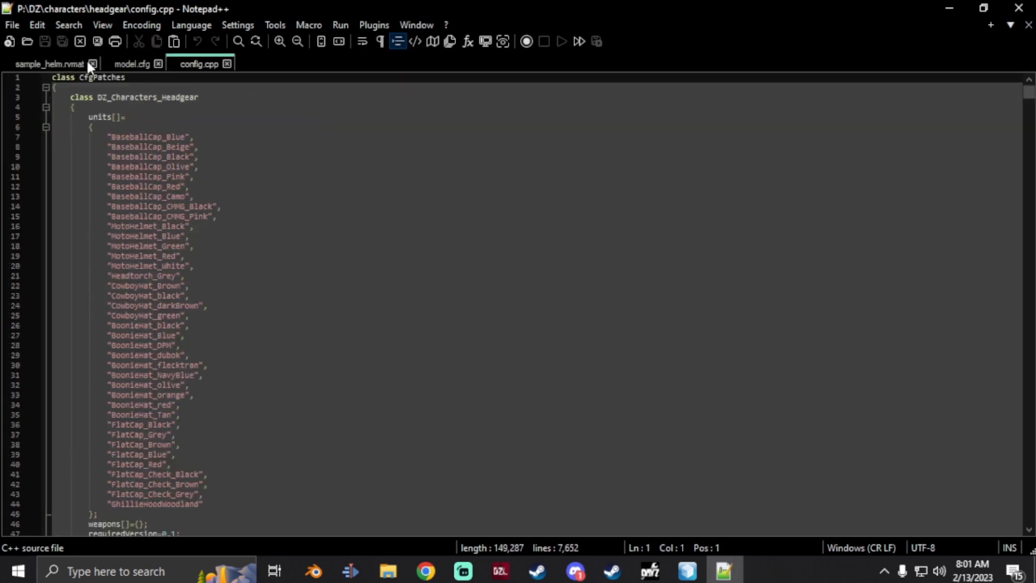
pyautogui.click(92, 64)
pyautogui.click(62, 63)
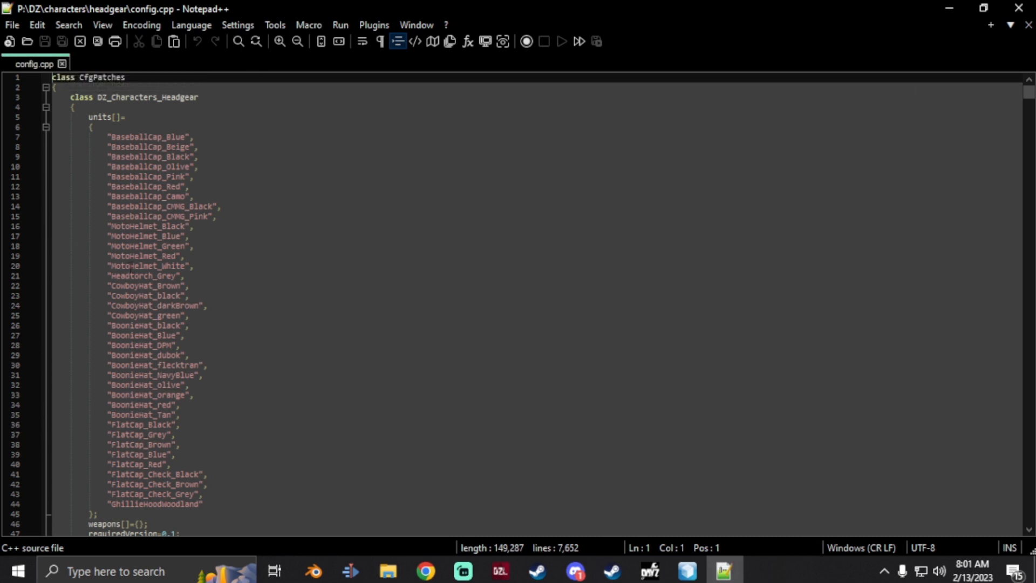
# - Copy the headgear config from the CfgPatches class through the opening brace of CfgVehicles into a new file
pyautogui.scroll(-5, 513, 304)
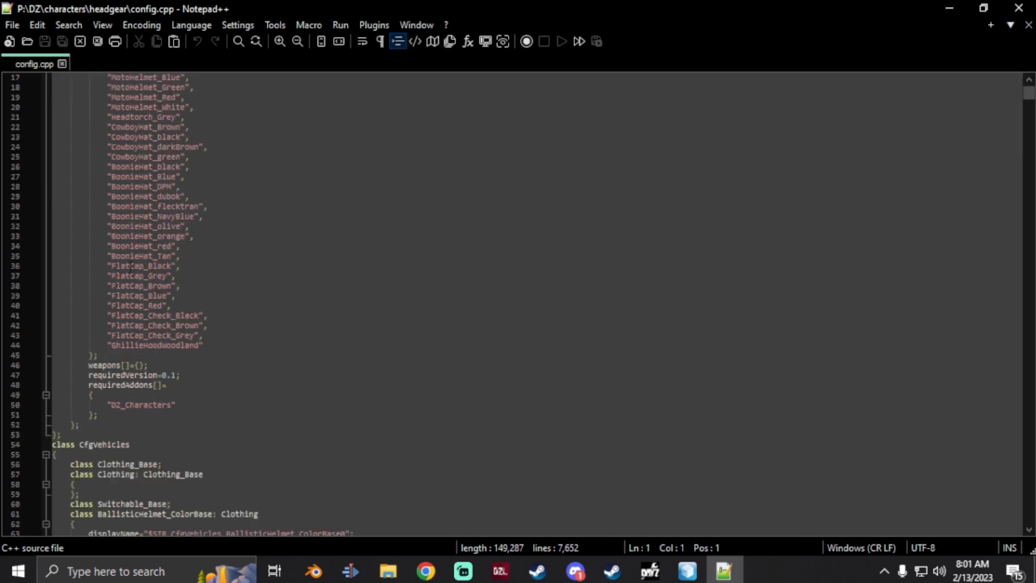
pyautogui.click(63, 455)
pyautogui.moveTo(53, 455); pyautogui.dragTo(53, 76)
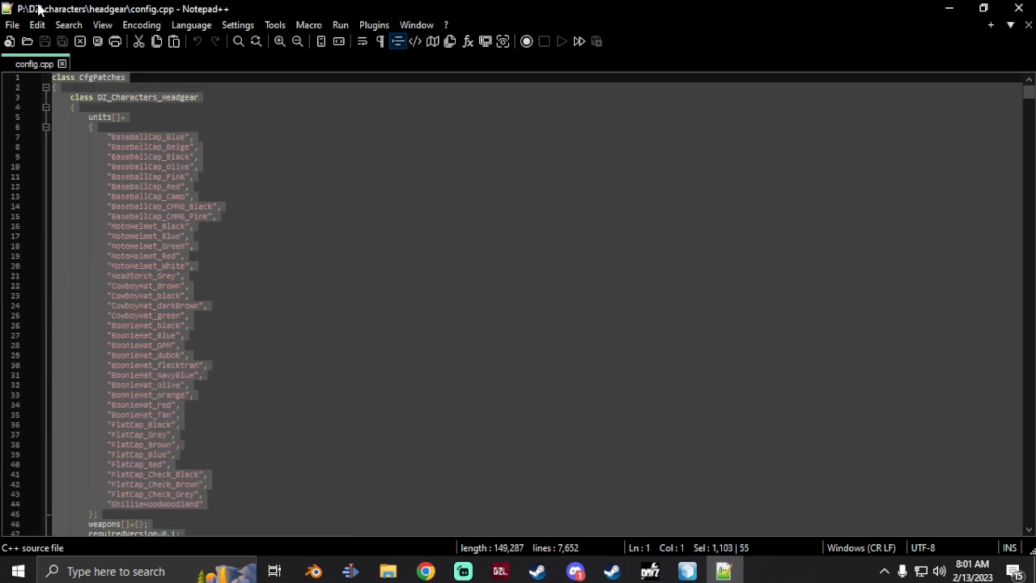
pyautogui.click(12, 25)
pyautogui.click(53, 13)
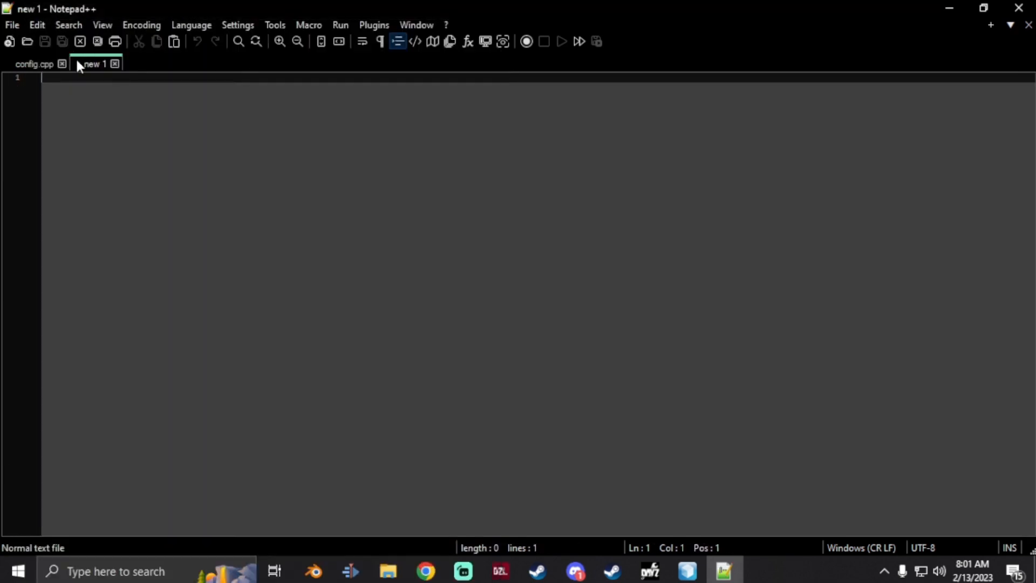
pyautogui.hotkey('ctrl', 'v')
# - Delete every units entry after "BaseballCap_Blue" in the new file, along with that entry's trailing comma
pyautogui.moveTo(206, 414); pyautogui.dragTo(2, 157)
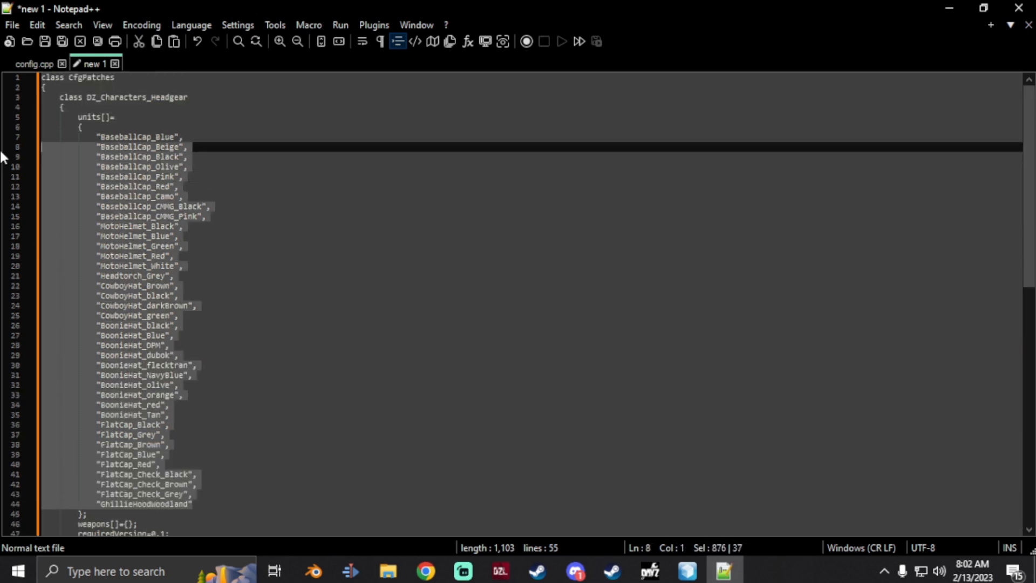
pyautogui.press('BackSpace')
pyautogui.press('BackSpace')
pyautogui.press('BackSpace')
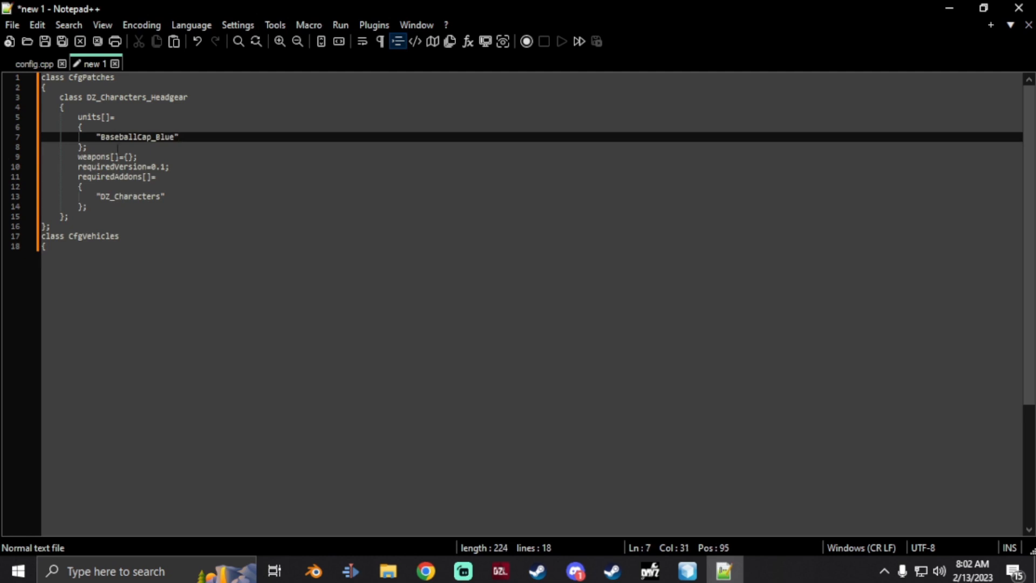
# - Find the Mich2001Helmet class in the vanilla headgear config by searching for "mich2001"
pyautogui.click(39, 63)
pyautogui.scroll(-13, 153, 308)
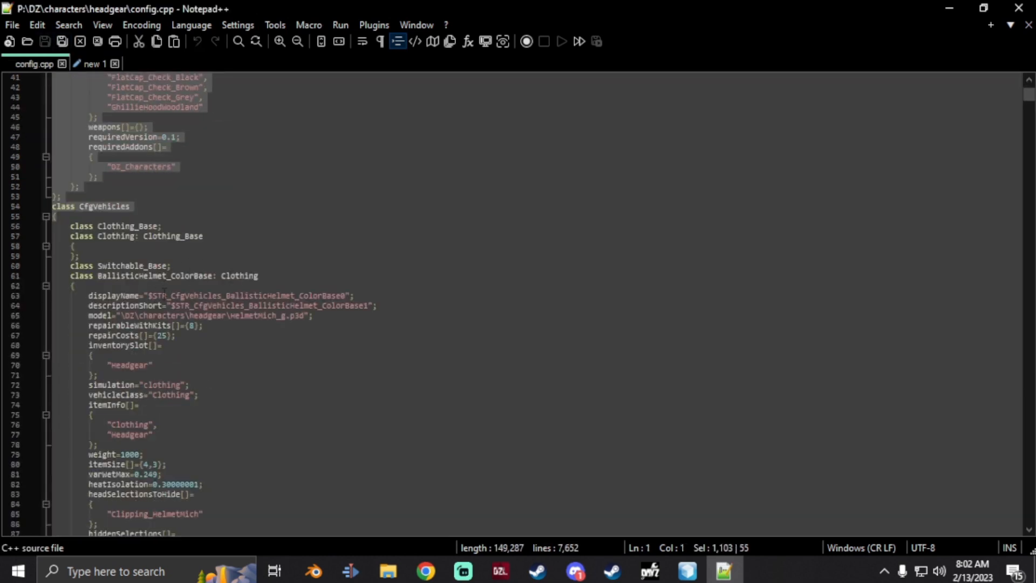
pyautogui.scroll(-8, 164, 291)
pyautogui.scroll(-20, 164, 290)
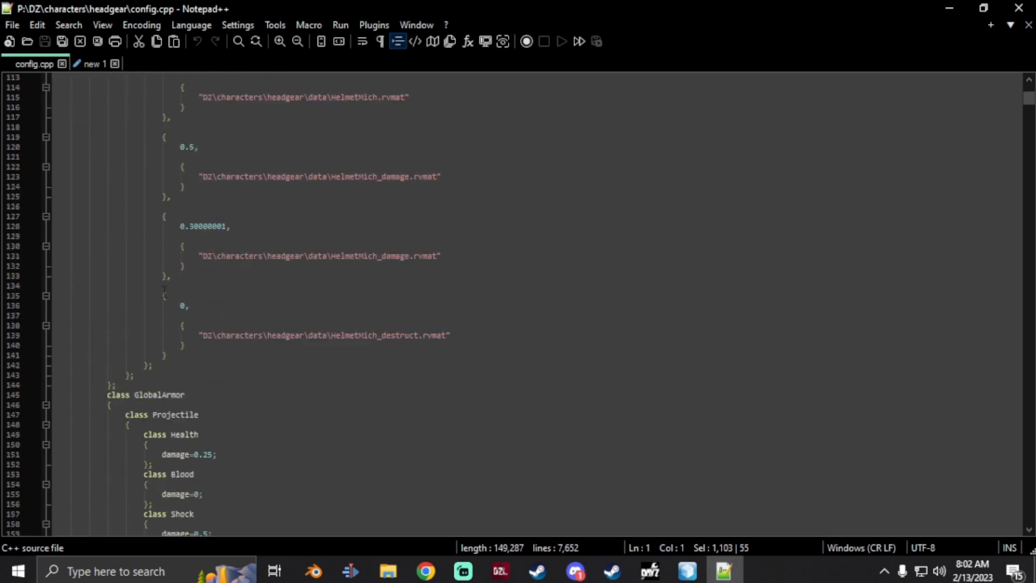
pyautogui.scroll(-20, 165, 290)
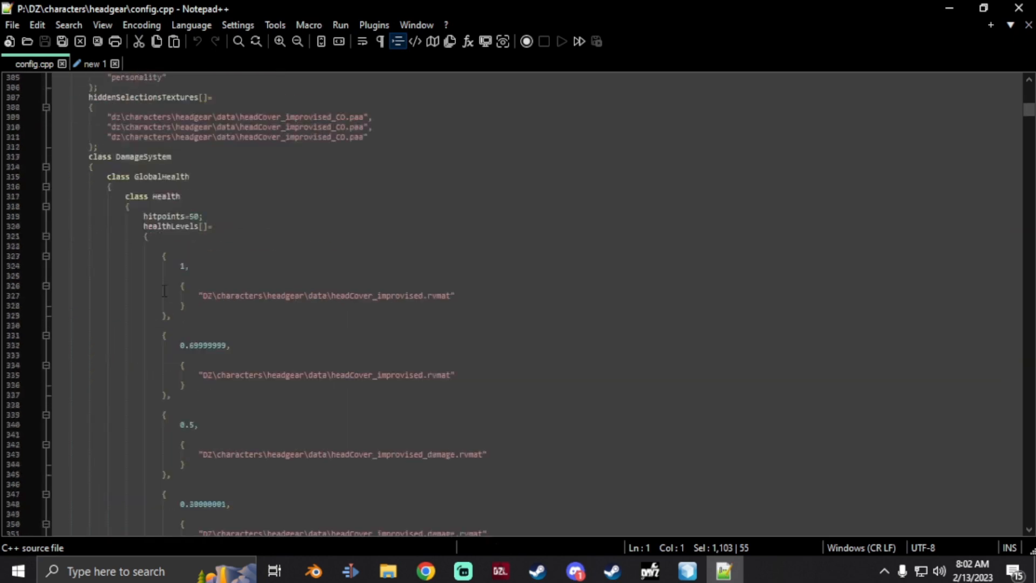
pyautogui.scroll(-13, 172, 309)
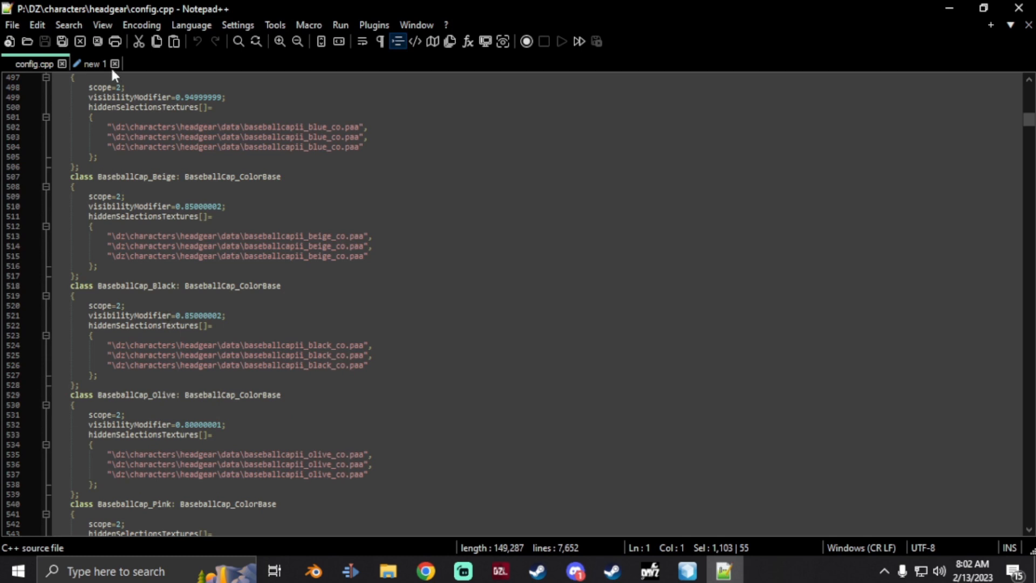
pyautogui.click(69, 25)
pyautogui.click(86, 41)
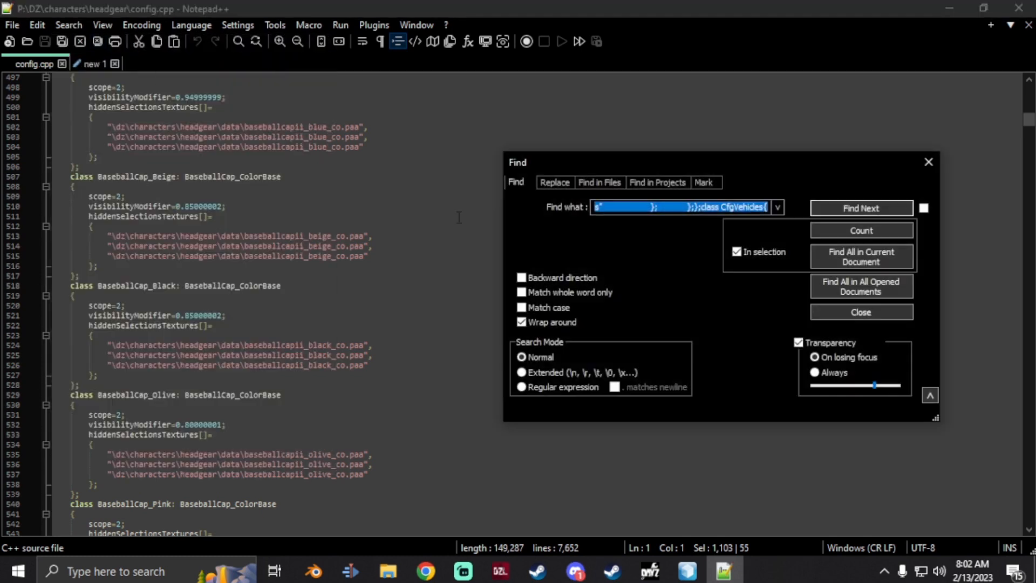
pyautogui.write('mich')
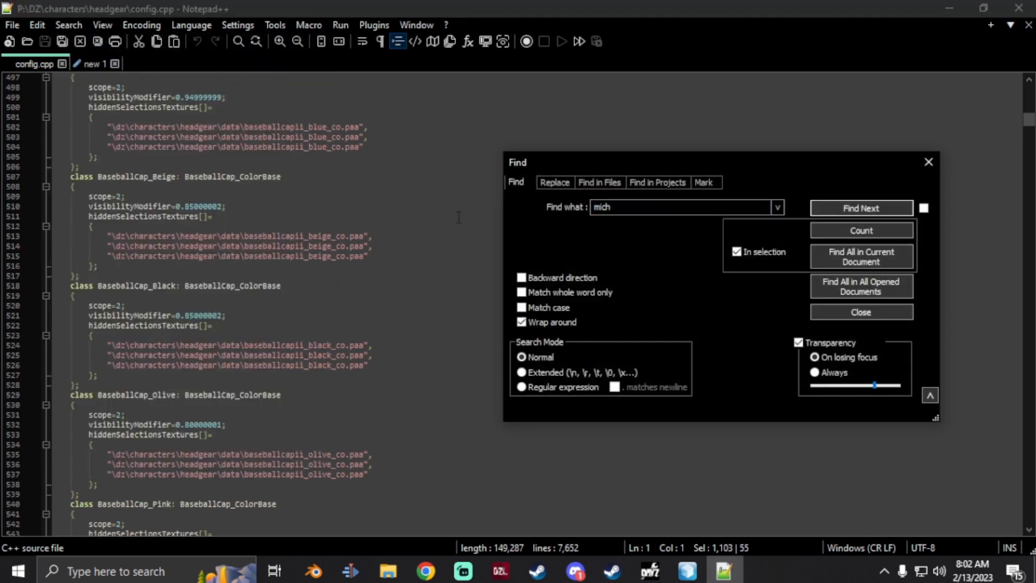
pyautogui.write('2001')
pyautogui.press('Return')
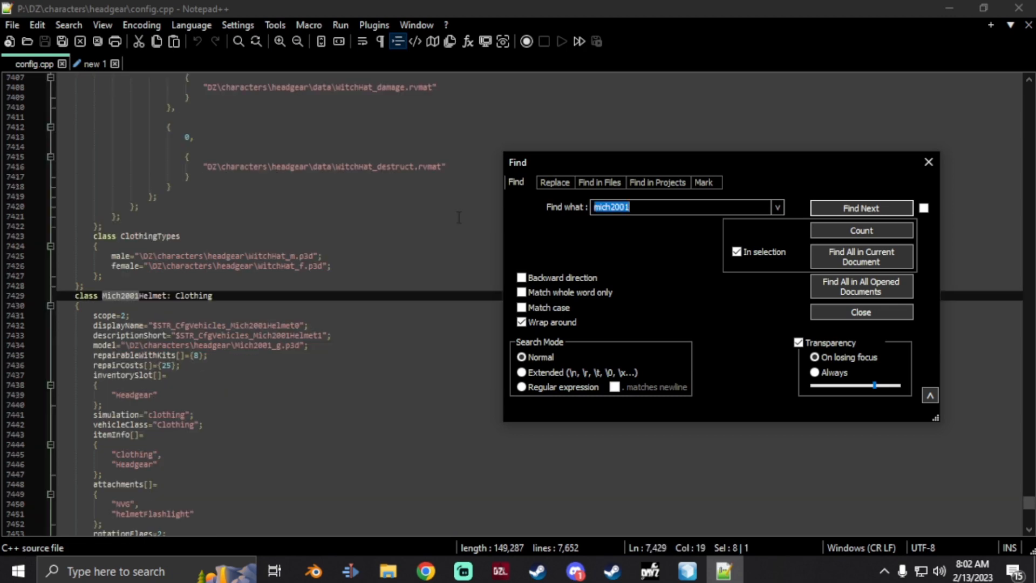
pyautogui.click(928, 162)
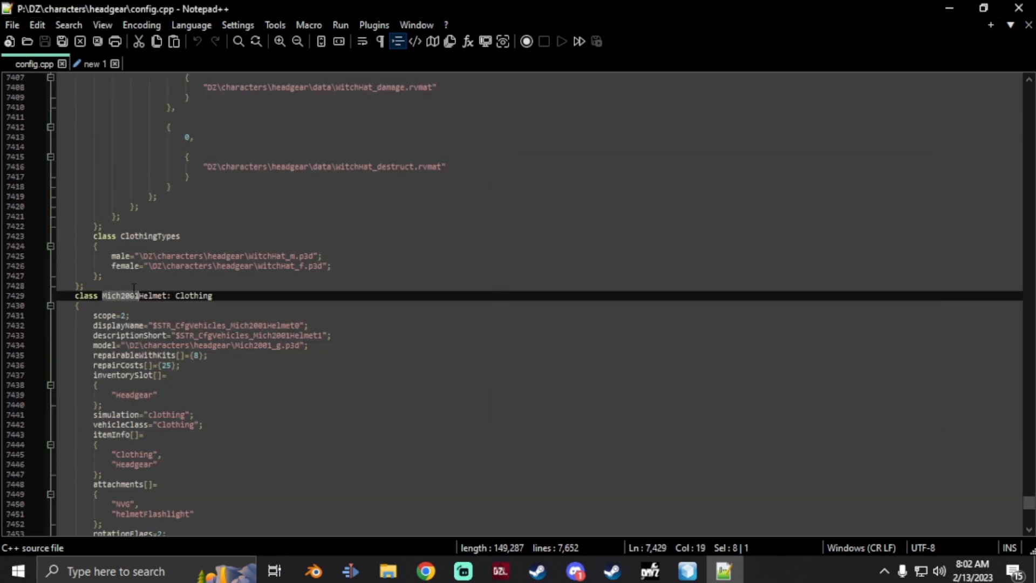
# - Copy the Mich2001Helmet class through the closing brace of CfgVehicles into the new file, below the CfgVehicles opening brace
pyautogui.scroll(-16, 134, 290)
pyautogui.scroll(-20, 133, 290)
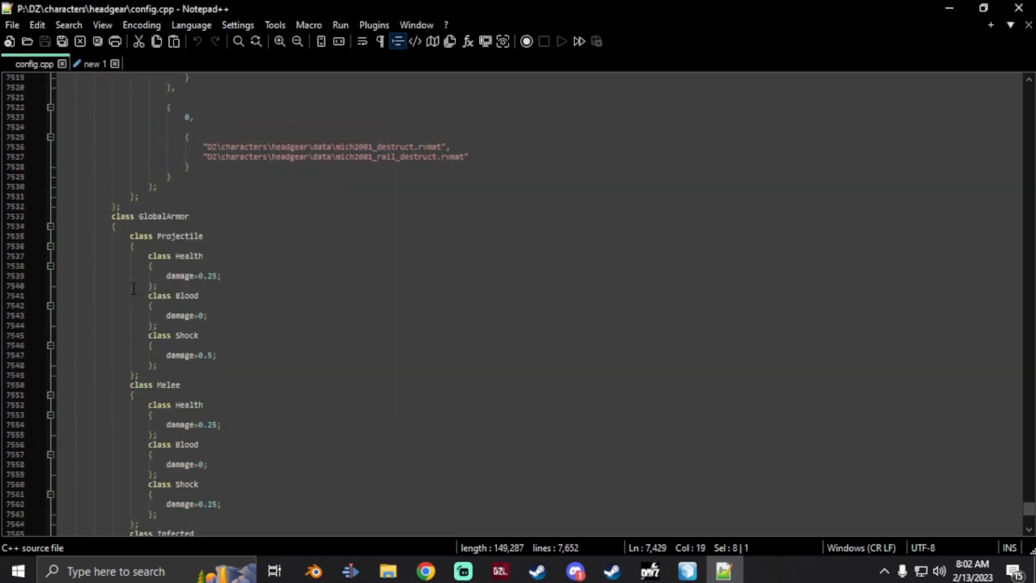
pyautogui.scroll(-3, 96, 425)
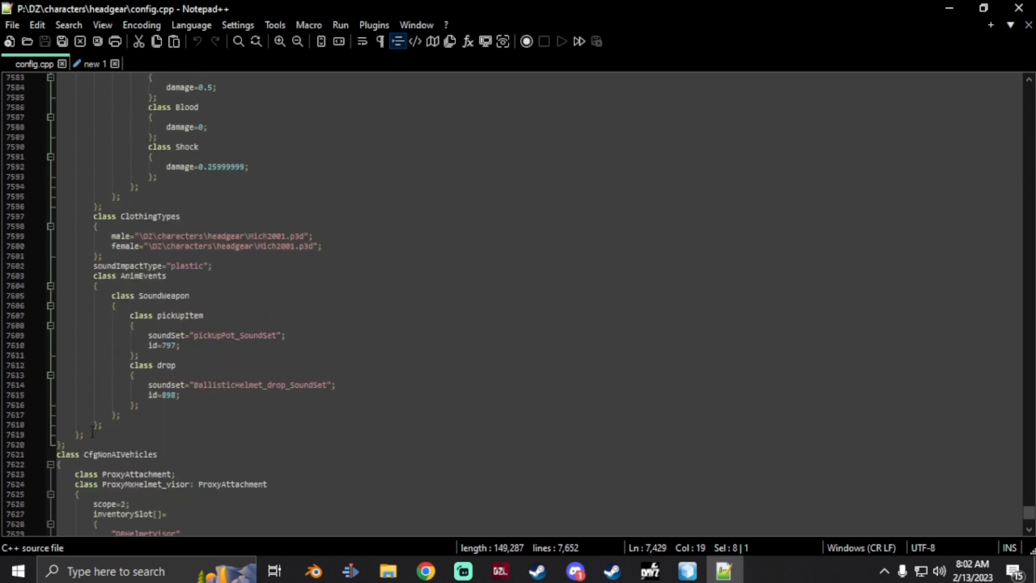
pyautogui.moveTo(73, 443); pyautogui.dragTo(57, 296)
pyautogui.scroll(20, 57, 405)
pyautogui.scroll(19, 57, 404)
pyautogui.click(103, 64)
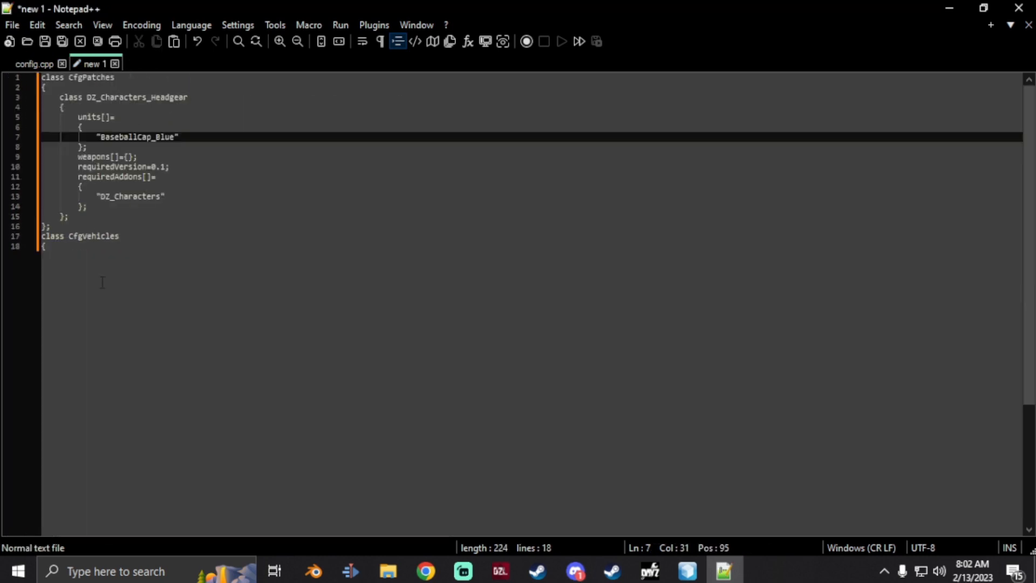
pyautogui.click(70, 250)
pyautogui.press('Return')
pyautogui.hotkey('ctrl', 'v')
pyautogui.scroll(20, 151, 281)
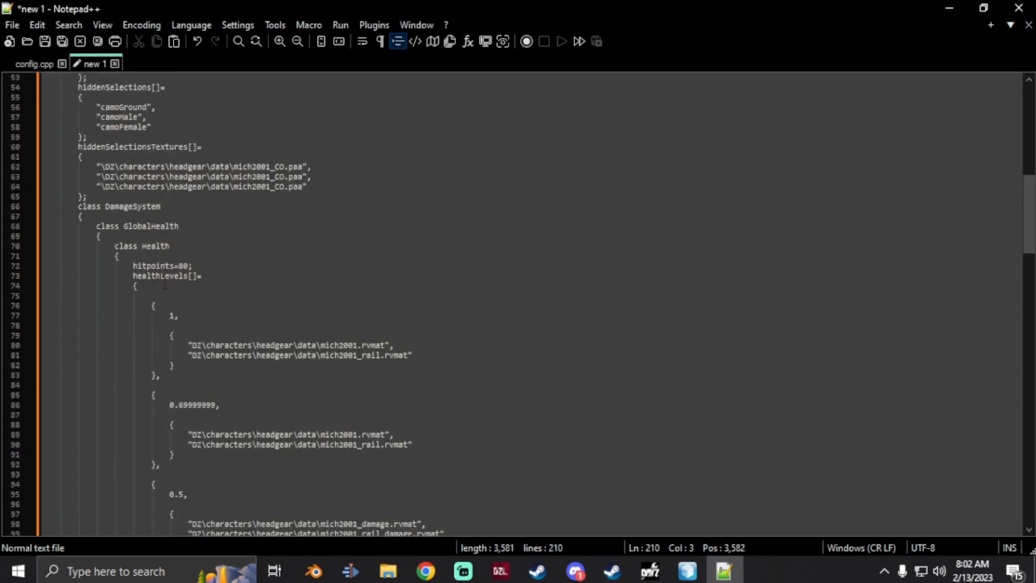
# - Insert an indented line containing the keyword "class" directly above the helmet class in CfgVehicles
pyautogui.click(56, 246)
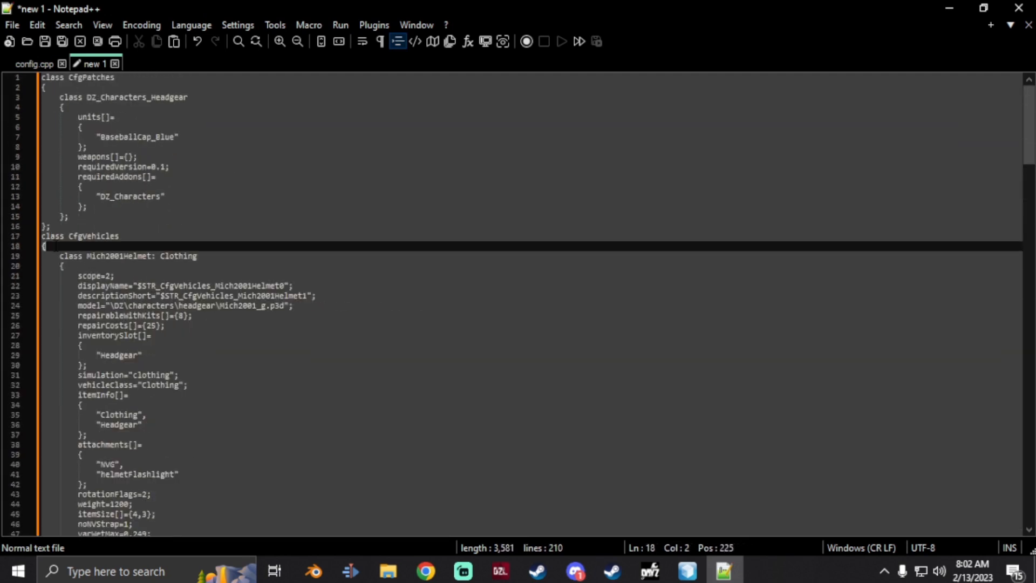
pyautogui.press('Return')
pyautogui.write('claa')
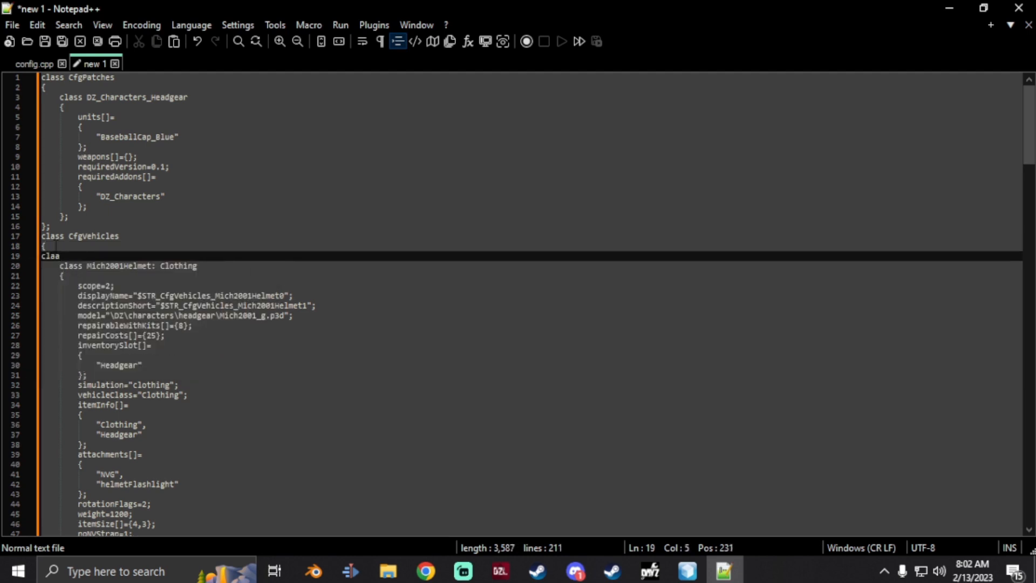
pyautogui.press('BackSpace')
pyautogui.write('ss')
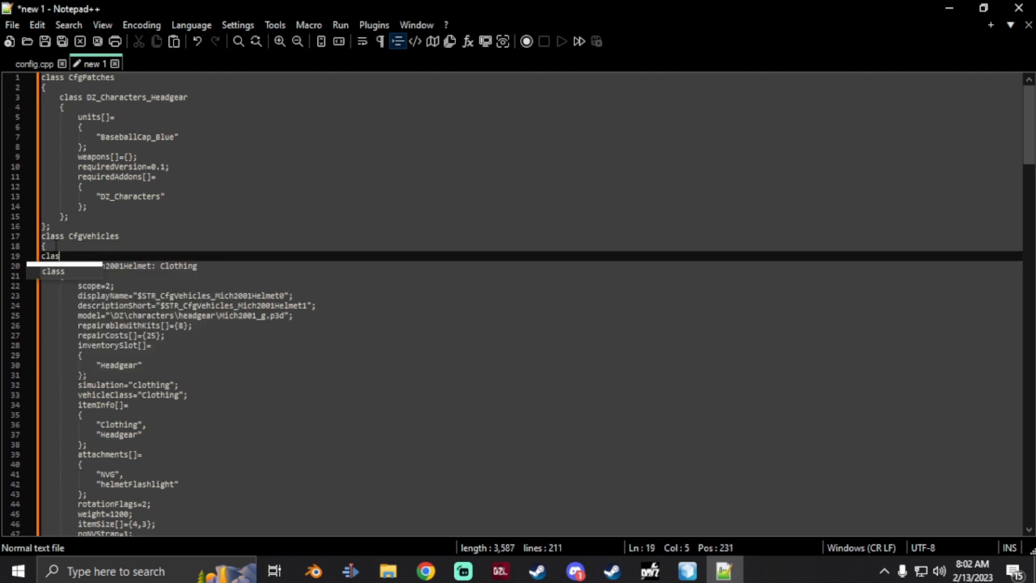
pyautogui.press('Home')
pyautogui.press('Tab')
# - Make the helmet class inherit from Mich2001Helmet instead of Clothing
pyautogui.doubleClick(126, 266)
pyautogui.hotkey('ctrl', 'c')
pyautogui.doubleClick(183, 265)
pyautogui.hotkey('ctrl', 'v')
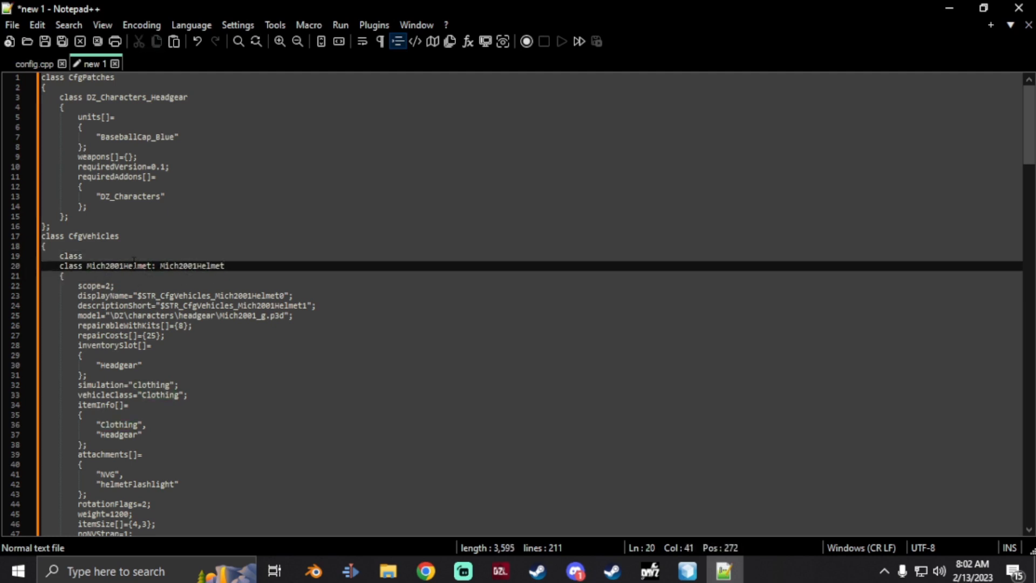
# - Complete the unfinished class line above the helmet class as the forward declaration "class Mich2001Helmet;"
pyautogui.click(124, 255)
pyautogui.hotkey('ctrl', 'v')
pyautogui.click(87, 256)
pyautogui.write(';')
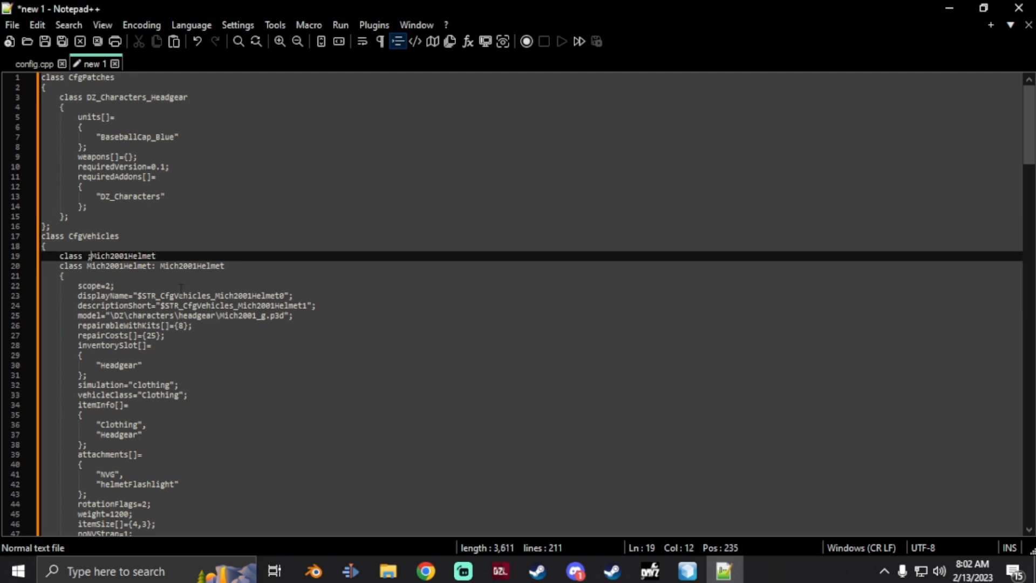
pyautogui.press('BackSpace')
pyautogui.click(174, 256)
pyautogui.write(';')
# - Rename the helmet class that inherits from Mich2001Helmet to sample_helm
pyautogui.doubleClick(123, 268)
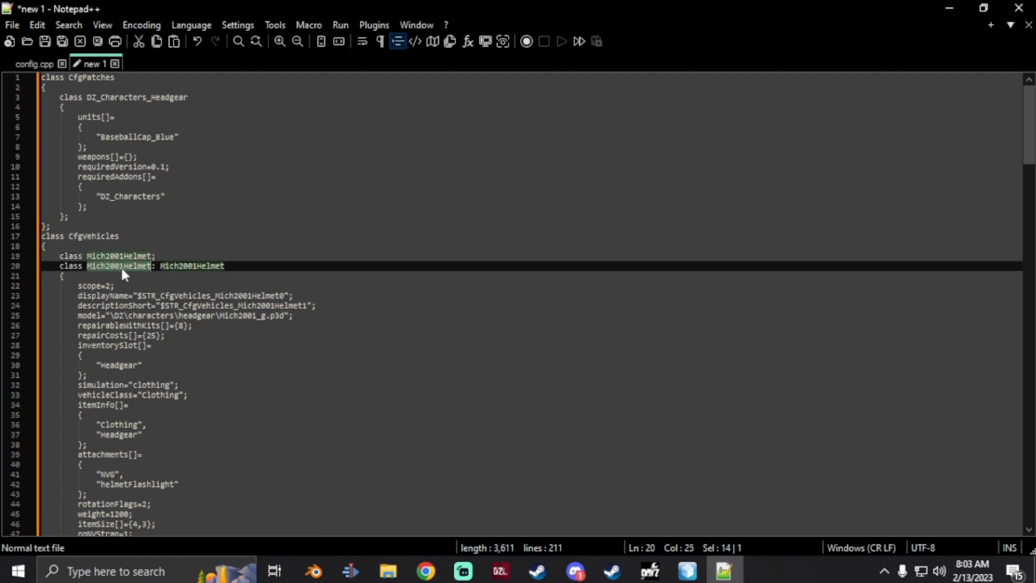
pyautogui.write('sample_')
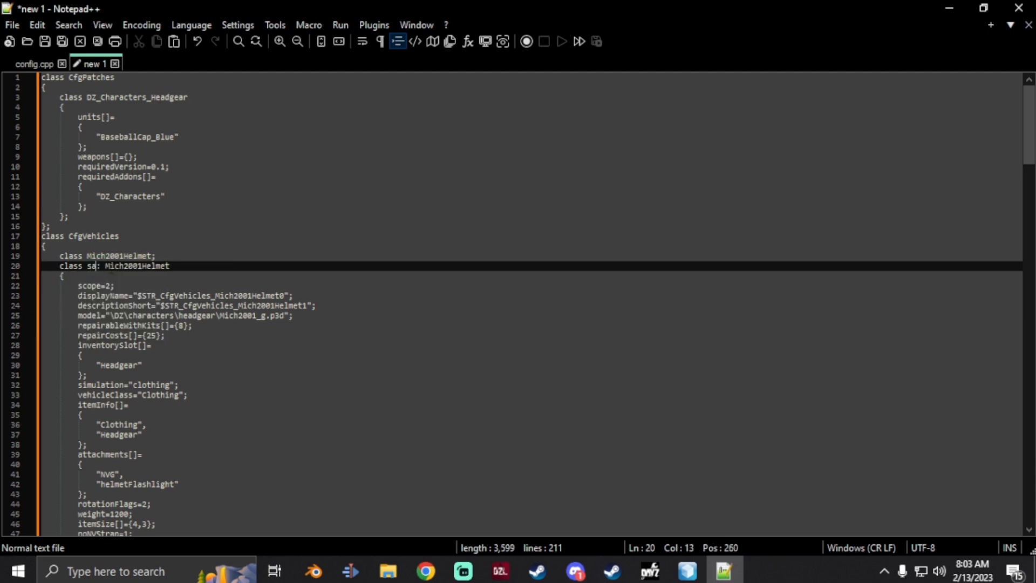
pyautogui.write('helm')
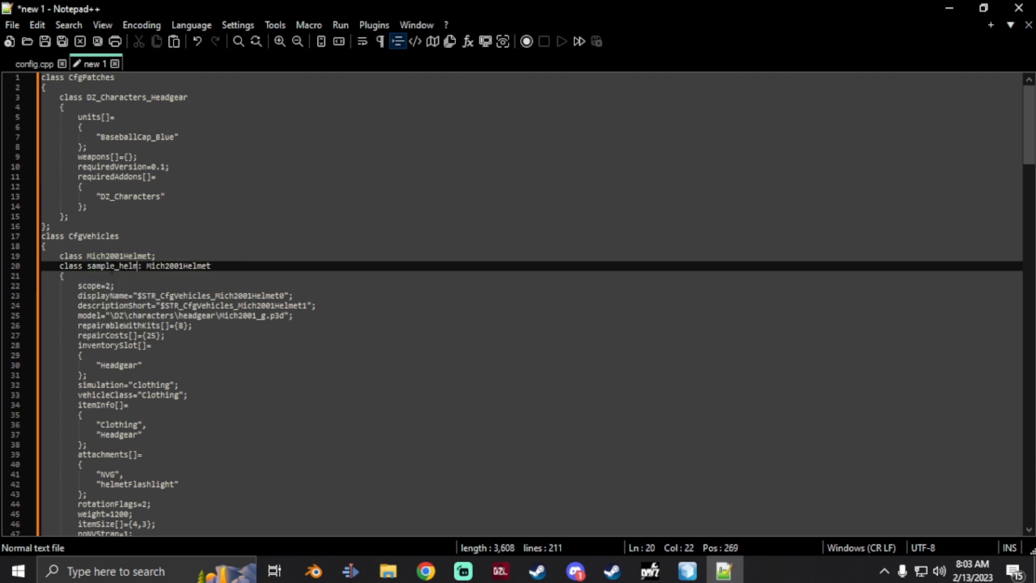
# - Set the displayName of the sample_helm class to "sample helmet"
pyautogui.moveTo(286, 295); pyautogui.dragTo(137, 296)
pyautogui.write('sample ')
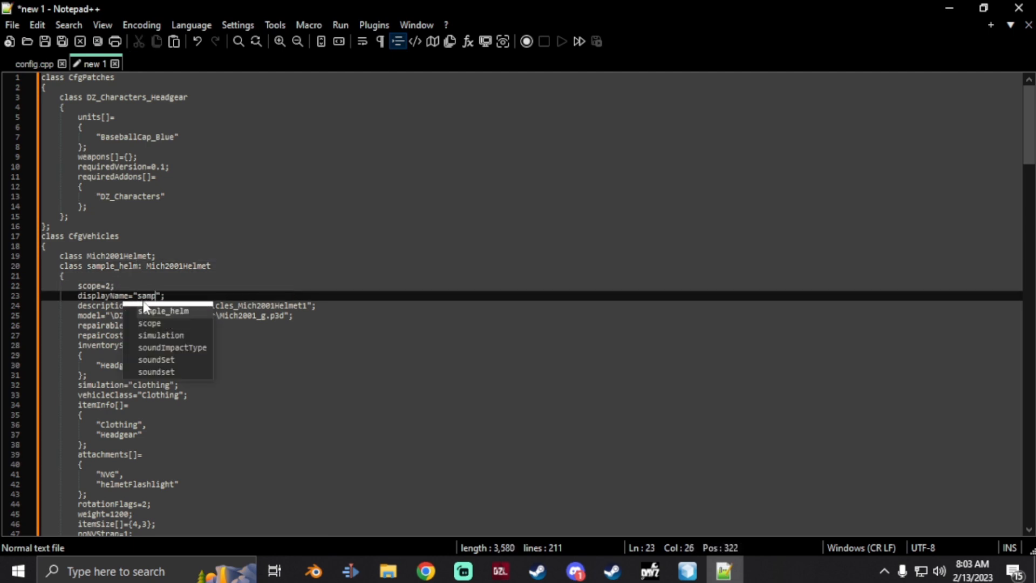
pyautogui.write('helm')
pyautogui.press('BackSpace')
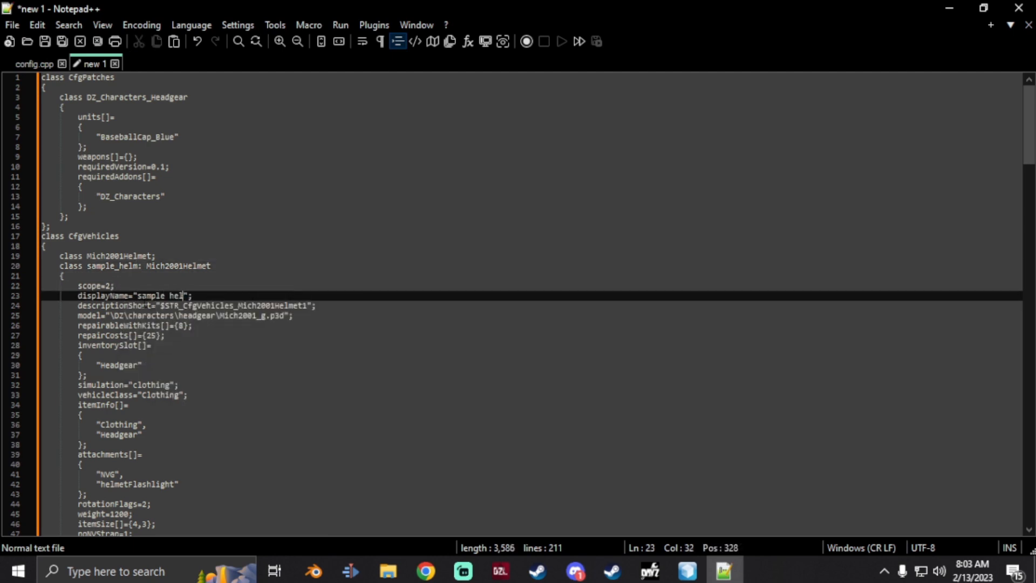
pyautogui.write('met')
# - Set the descriptionShort of the sample_helm class to "blah blah"
pyautogui.moveTo(306, 305); pyautogui.dragTo(160, 305)
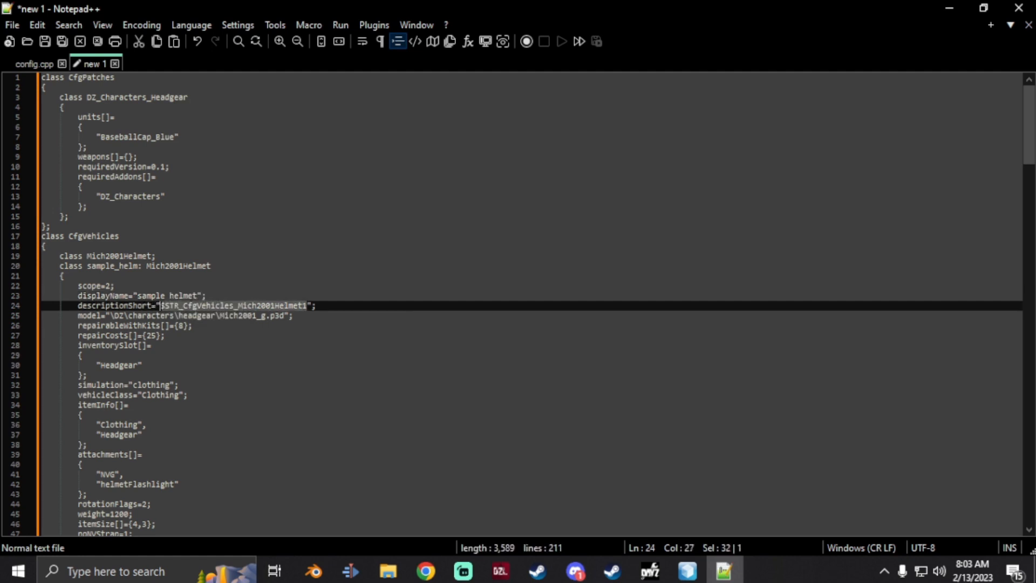
pyautogui.write('blah blag')
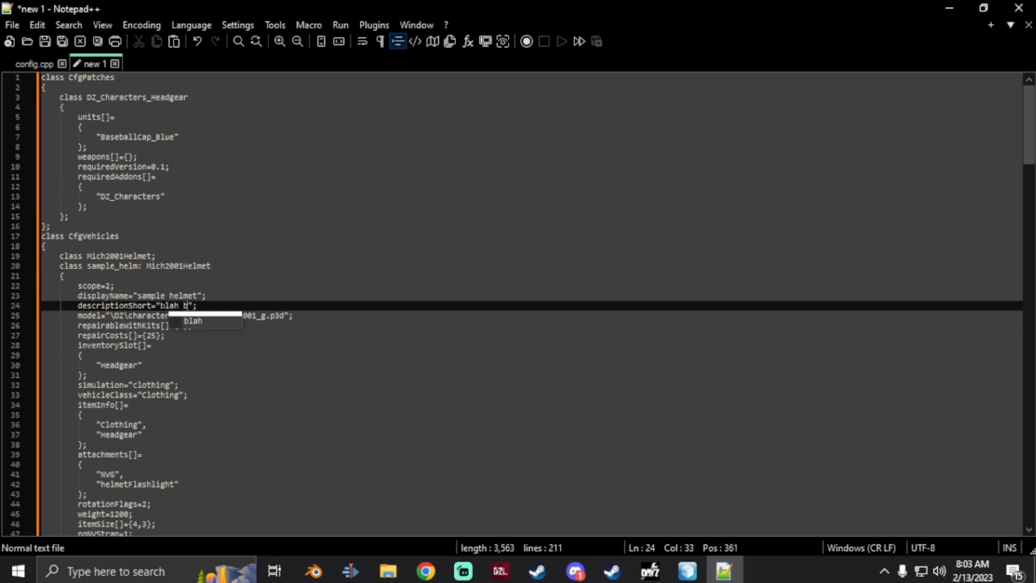
pyautogui.press('BackSpace')
pyautogui.write('h')
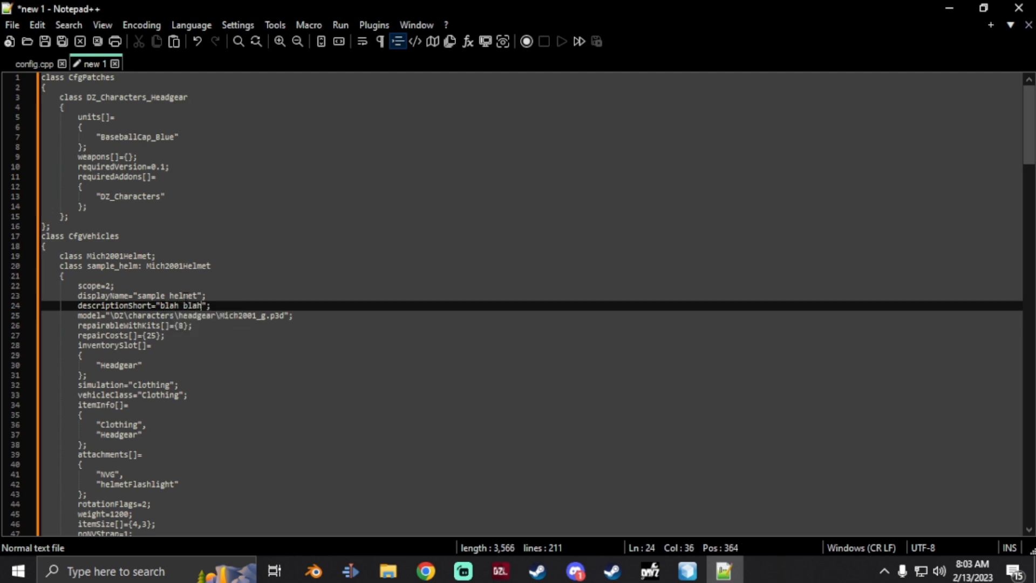
pyautogui.click(302, 339)
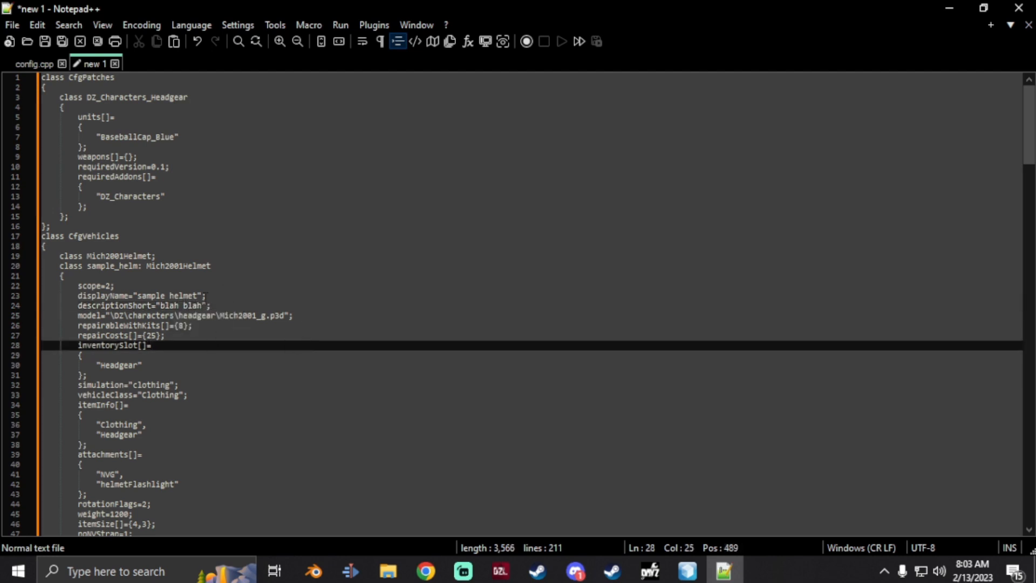
# - Open the P:\sample_helm\data folder in File Explorer and copy its path without the drive prefix
pyautogui.scroll(-3, 280, 375)
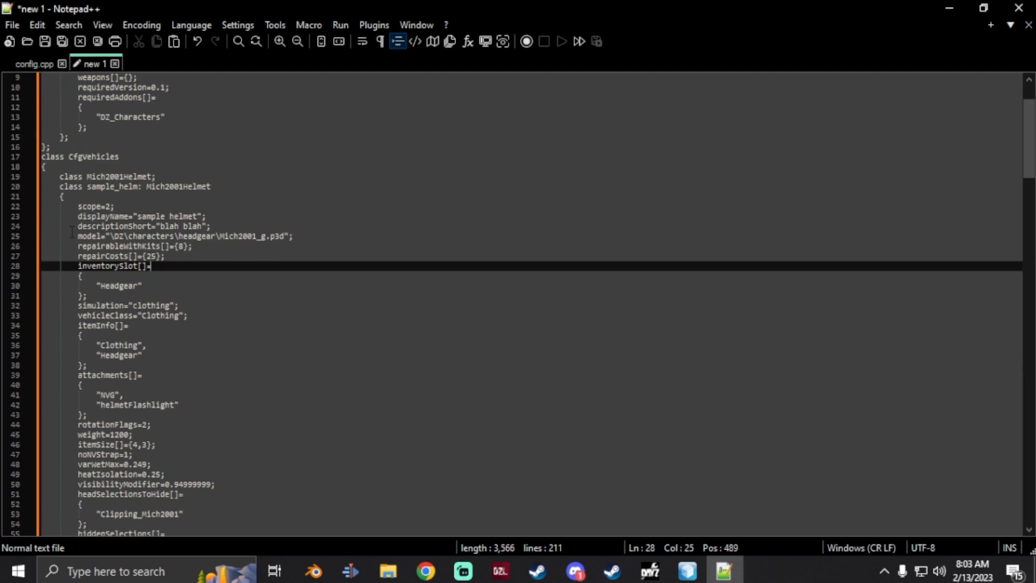
pyautogui.moveTo(67, 238); pyautogui.dragTo(276, 240)
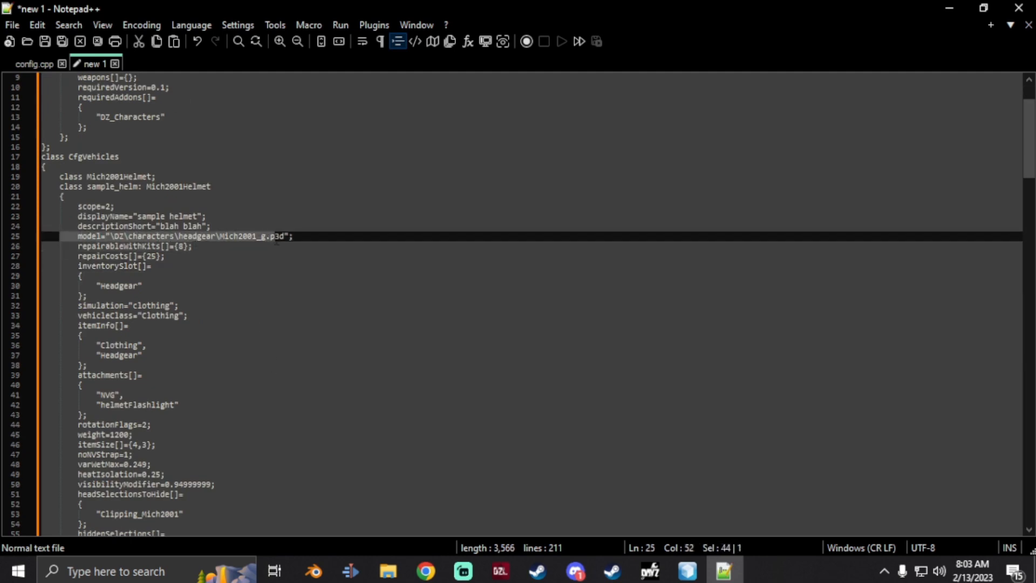
pyautogui.click(389, 571)
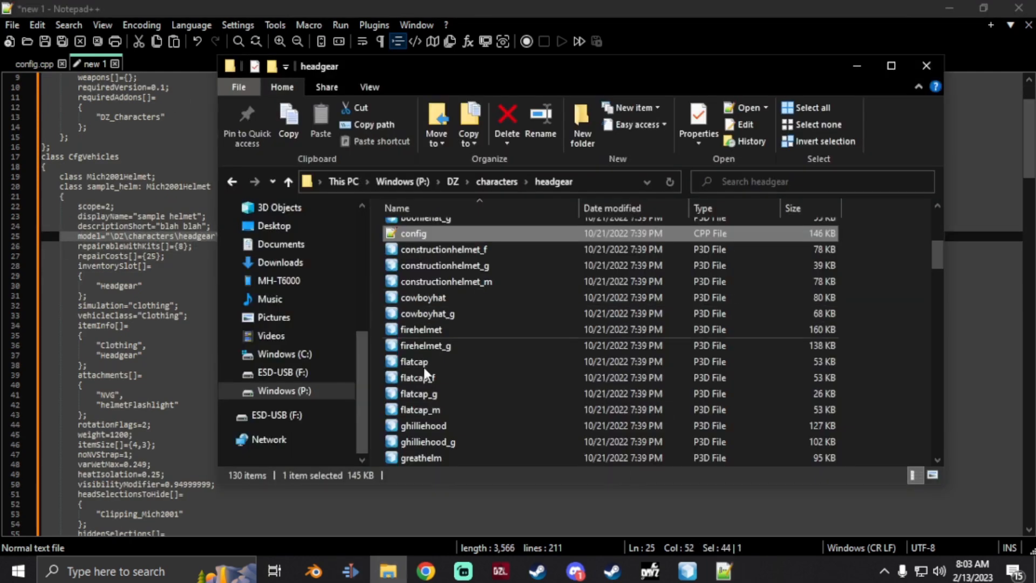
pyautogui.click(302, 393)
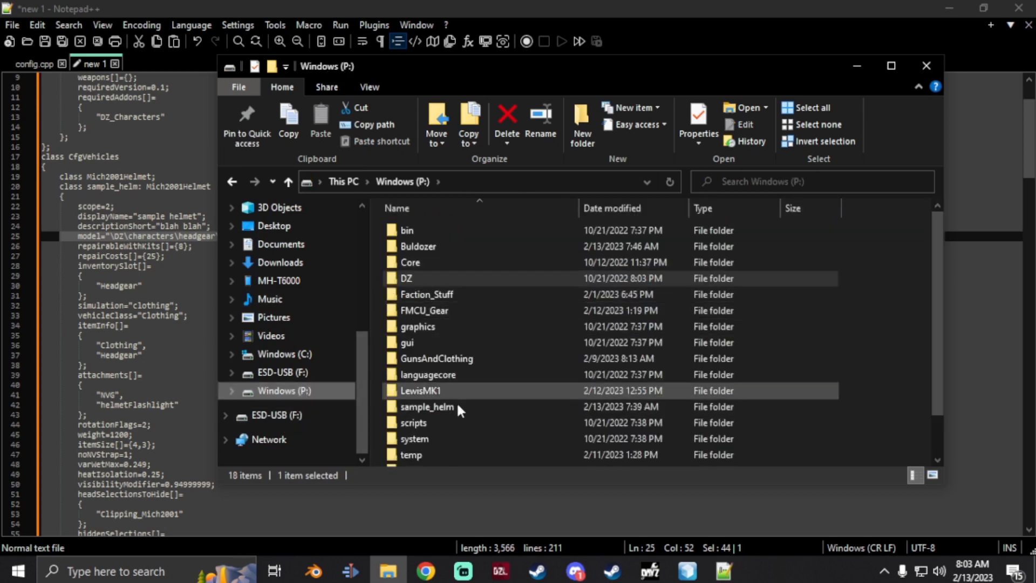
pyautogui.doubleClick(440, 232)
pyautogui.doubleClick(439, 238)
pyautogui.click(552, 183)
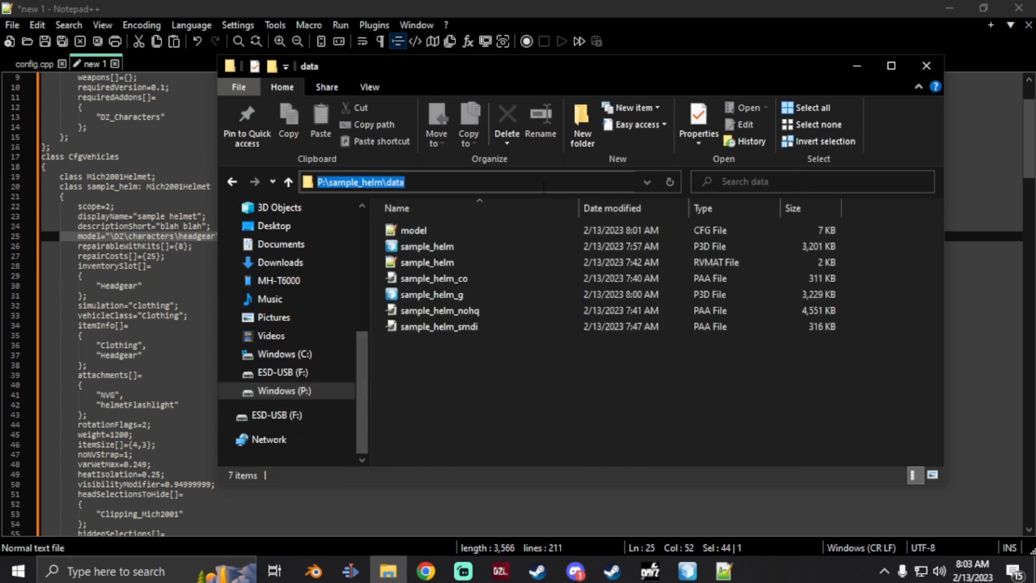
pyautogui.moveTo(405, 182); pyautogui.dragTo(329, 182)
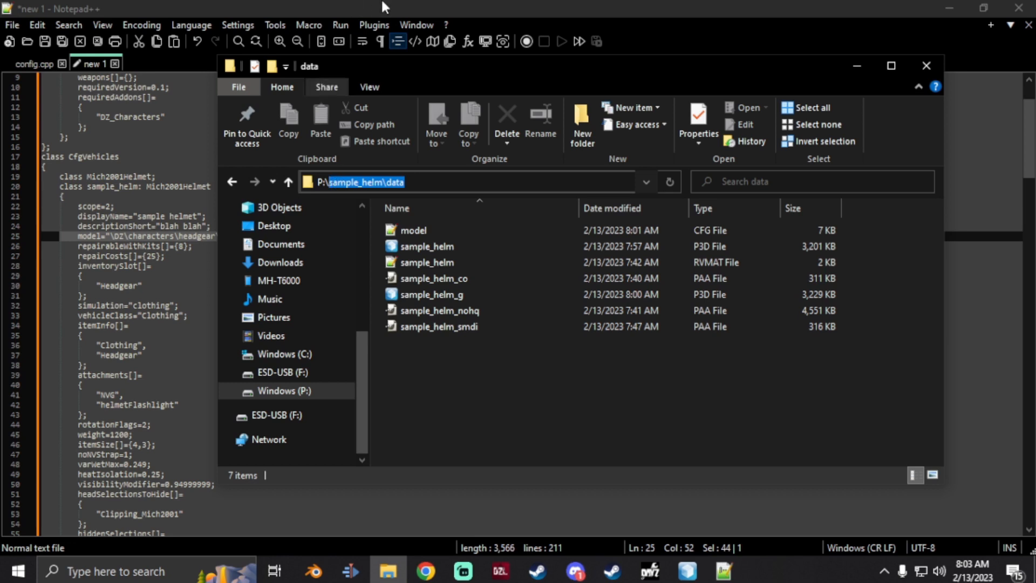
# - Replace \DZ\characters\headgear in the sample_helm model path with sample_helm\data in Notepad++, and return to the data folder in File Explorer
pyautogui.click(374, 2)
pyautogui.click(216, 237)
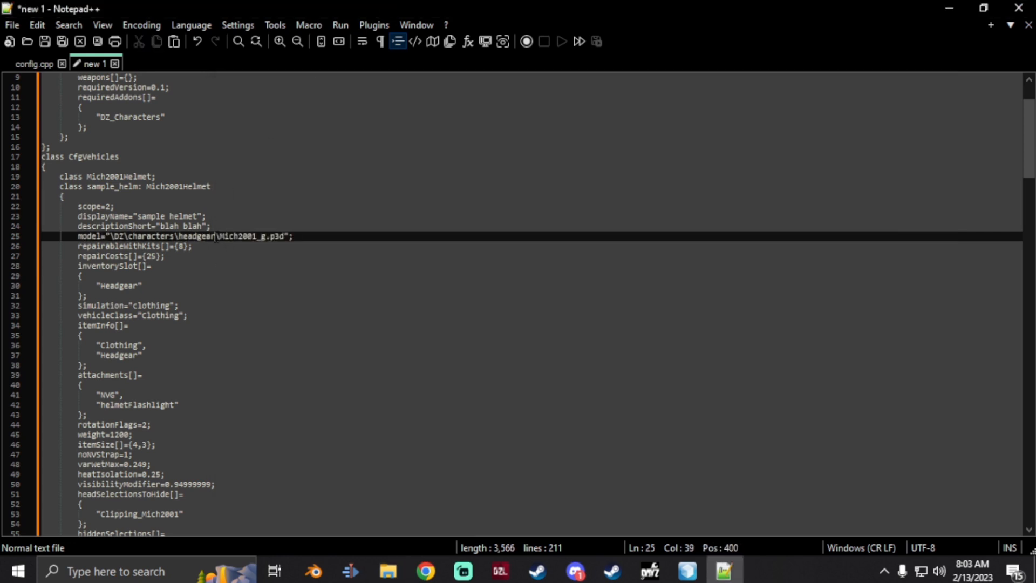
pyautogui.moveTo(216, 236); pyautogui.dragTo(109, 237)
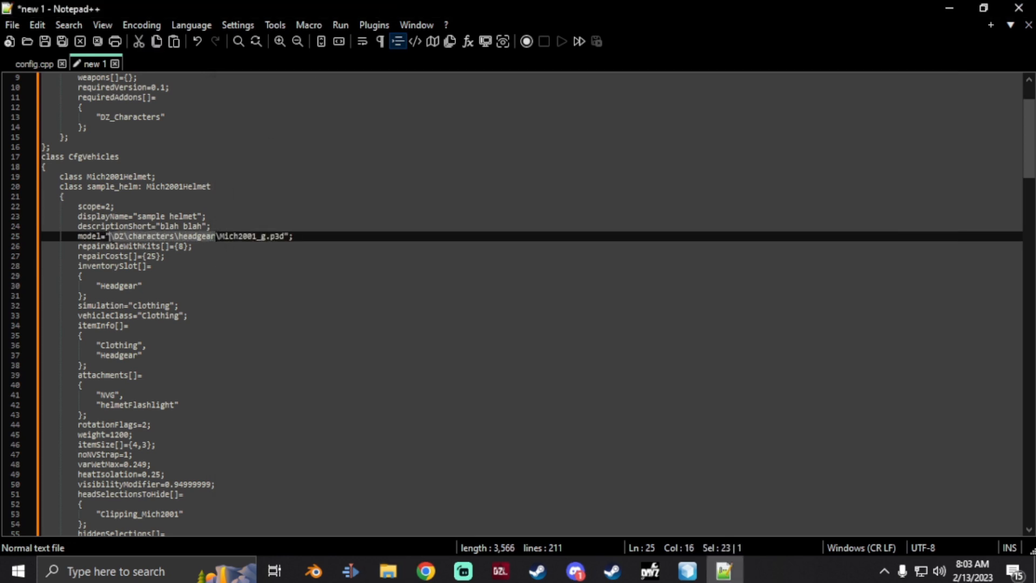
pyautogui.hotkey('ctrl', 'v')
pyautogui.click(388, 571)
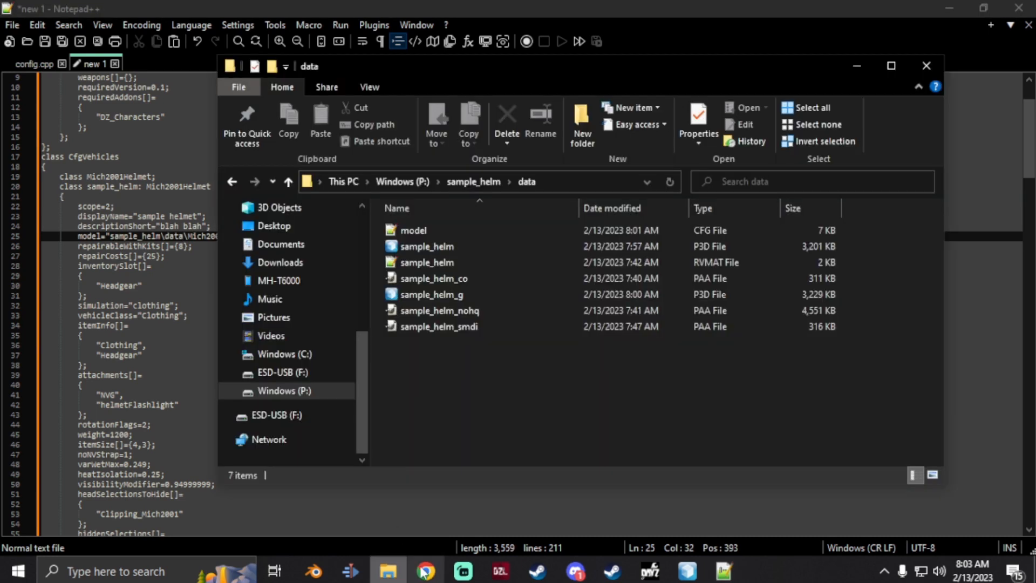
# - Copy the file name sample_helm_g in File Explorer and use it as the p3d name in the sample_helm model path in Notepad++
pyautogui.rightClick(443, 291)
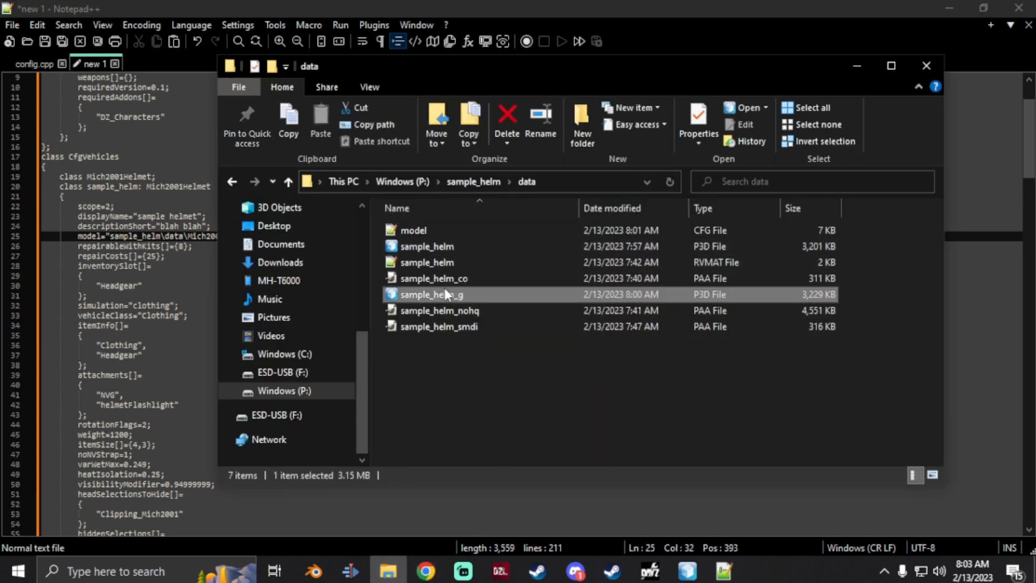
pyautogui.click(509, 513)
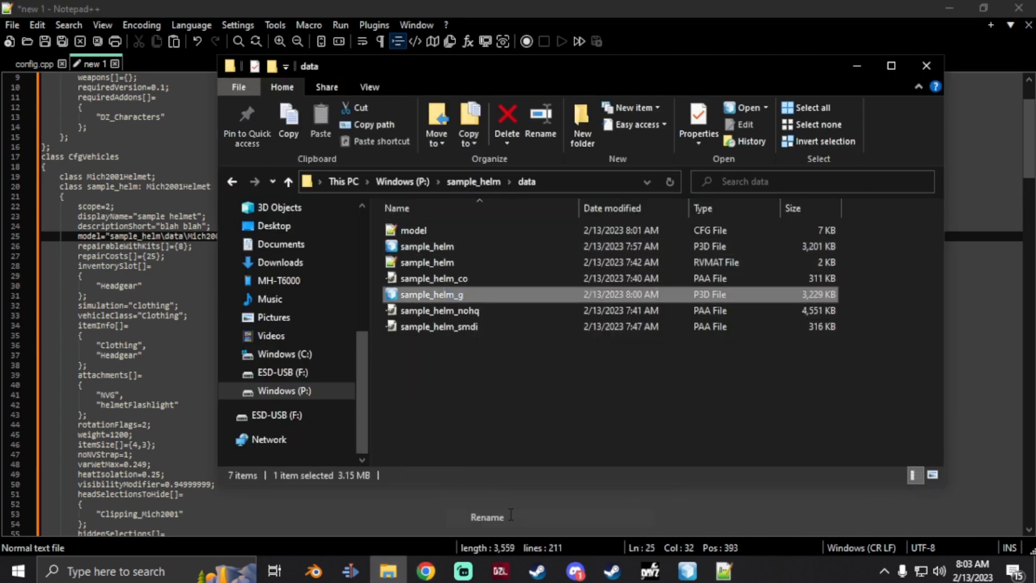
pyautogui.click(486, 428)
pyautogui.doubleClick(212, 238)
pyautogui.hotkey('ctrl', 'v')
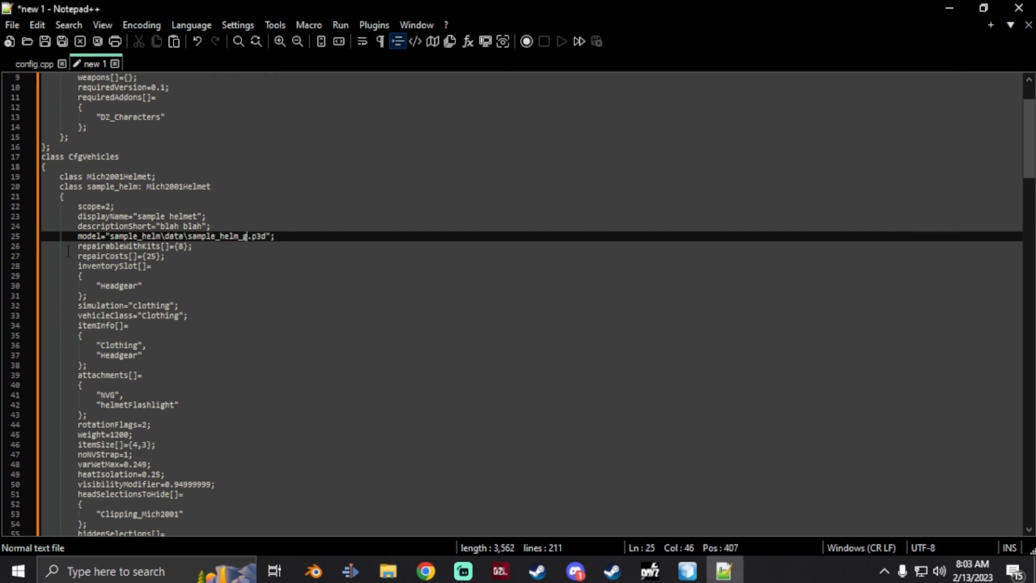
pyautogui.scroll(-3, 127, 272)
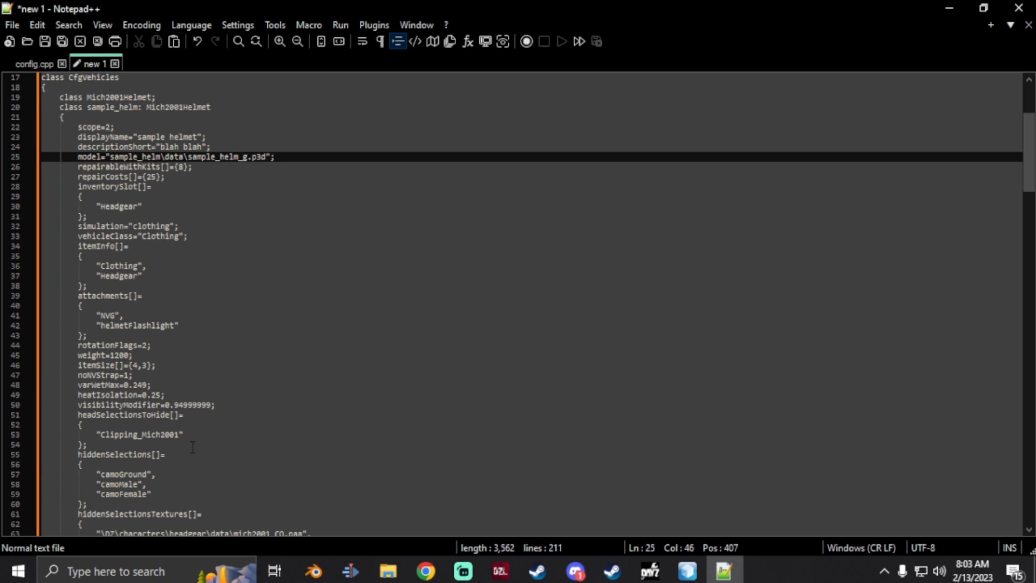
pyautogui.moveTo(156, 365); pyautogui.dragTo(51, 362)
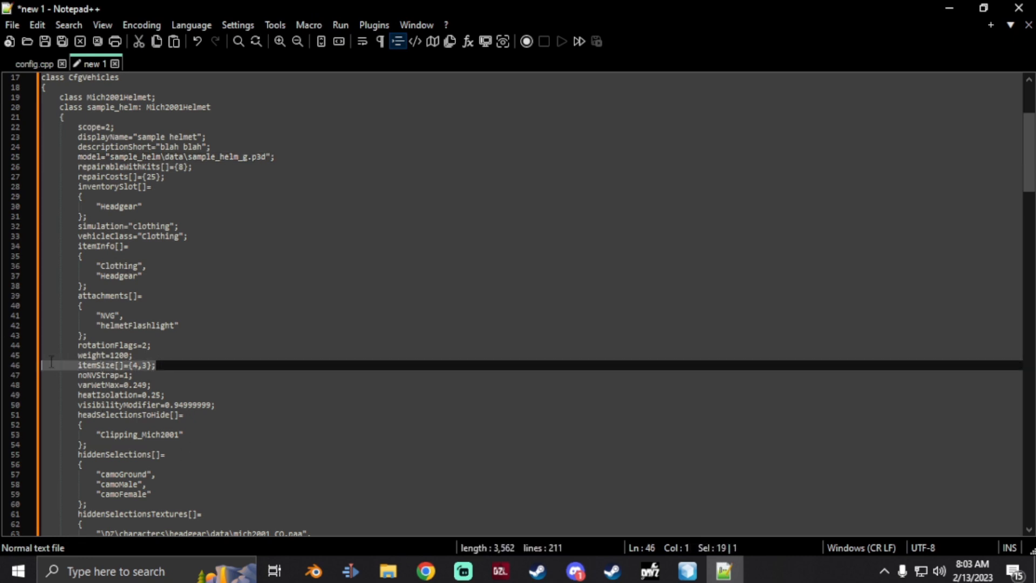
pyautogui.click(136, 365)
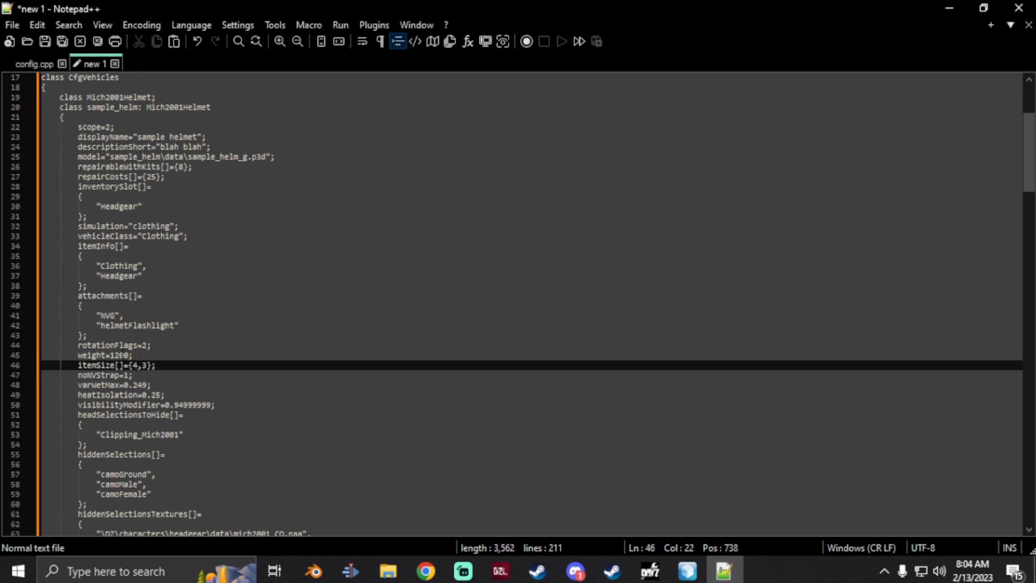
pyautogui.doubleClick(121, 355)
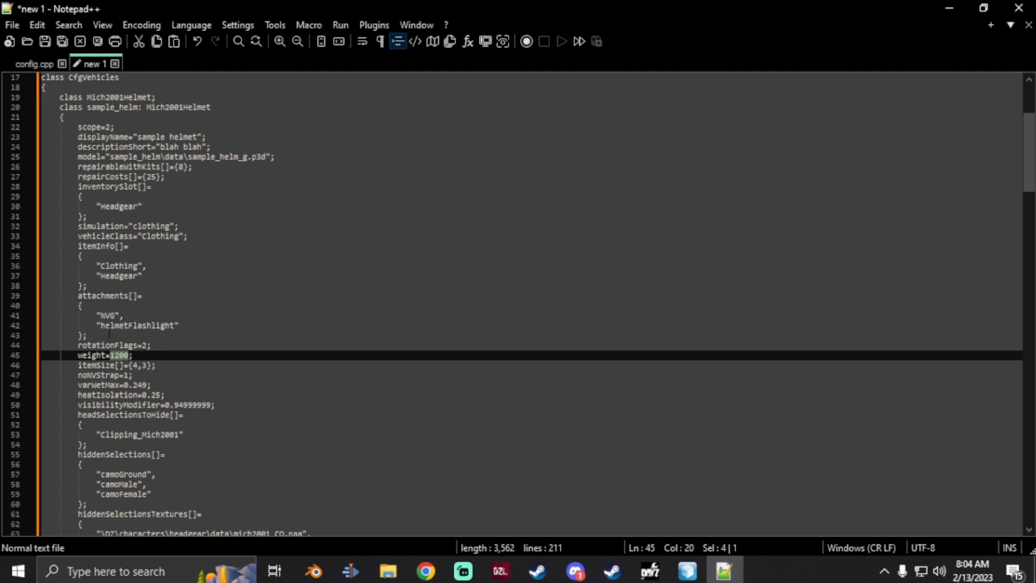
# - Remove the helmetFlashlight entry from the attachments list, including the comma after "NVG"
pyautogui.click(188, 323)
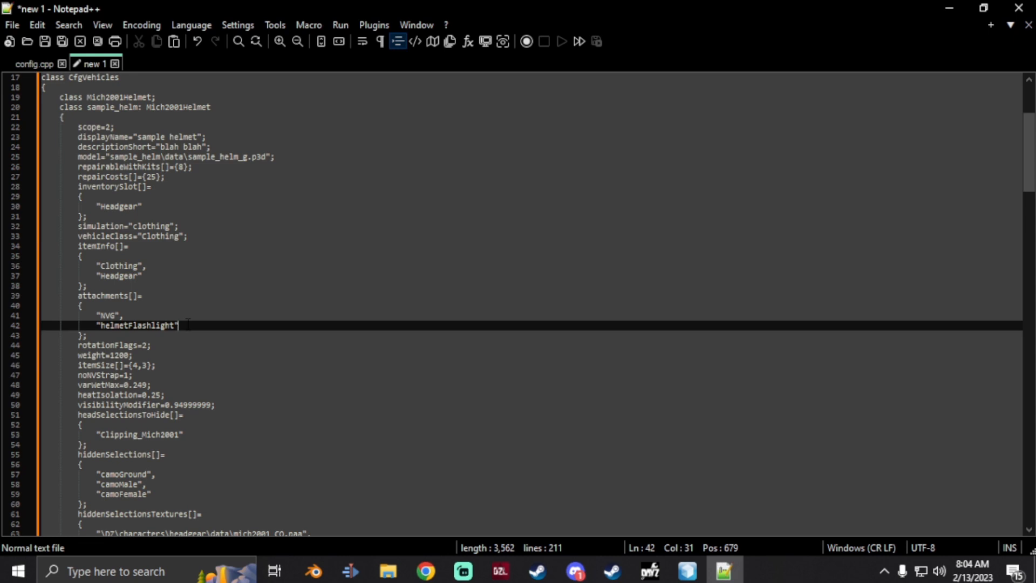
pyautogui.moveTo(188, 323); pyautogui.dragTo(6, 332)
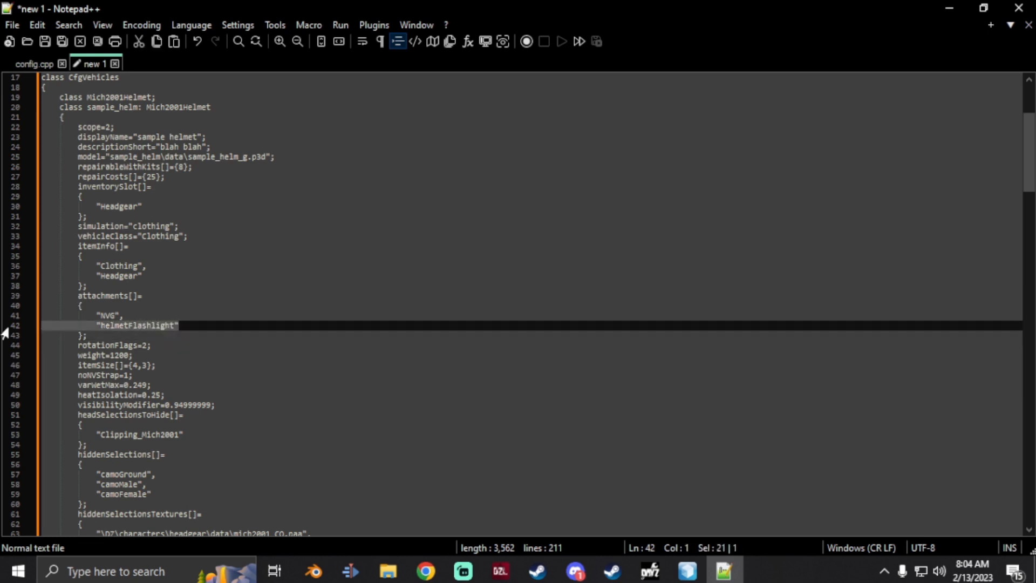
pyautogui.press('BackSpace')
pyautogui.press('BackSpace')
pyautogui.press('BackSpace')
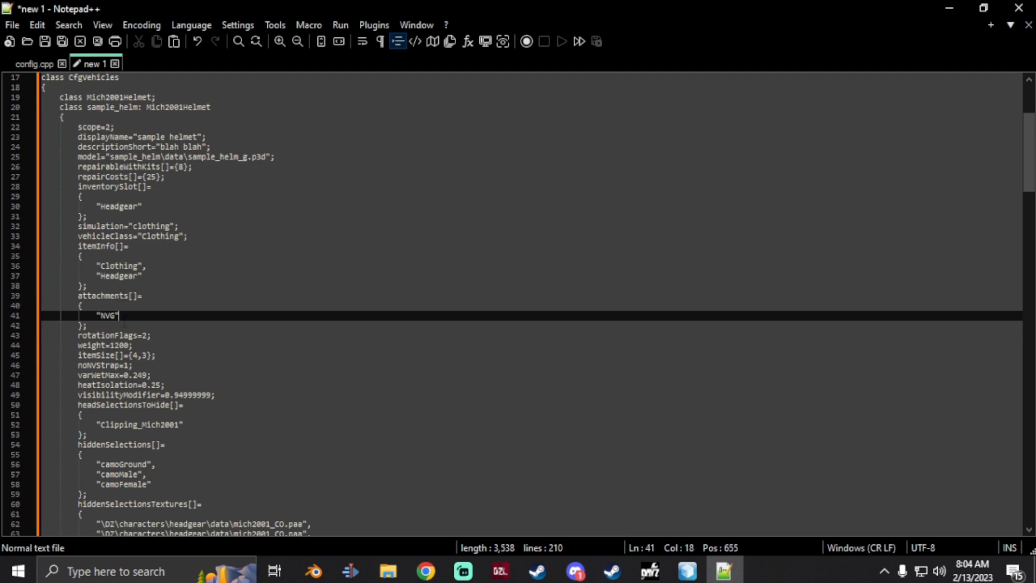
# - Change the camoGround entry in hiddenSelections to "zbytek" and delete the camoMale and camoFemale entries
pyautogui.scroll(-3, 133, 335)
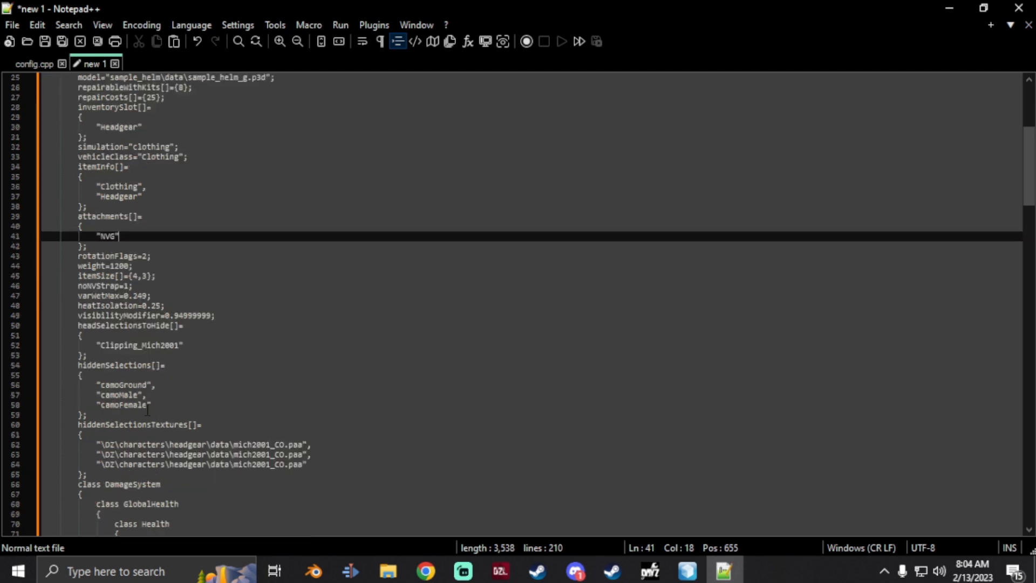
pyautogui.scroll(-5, 158, 399)
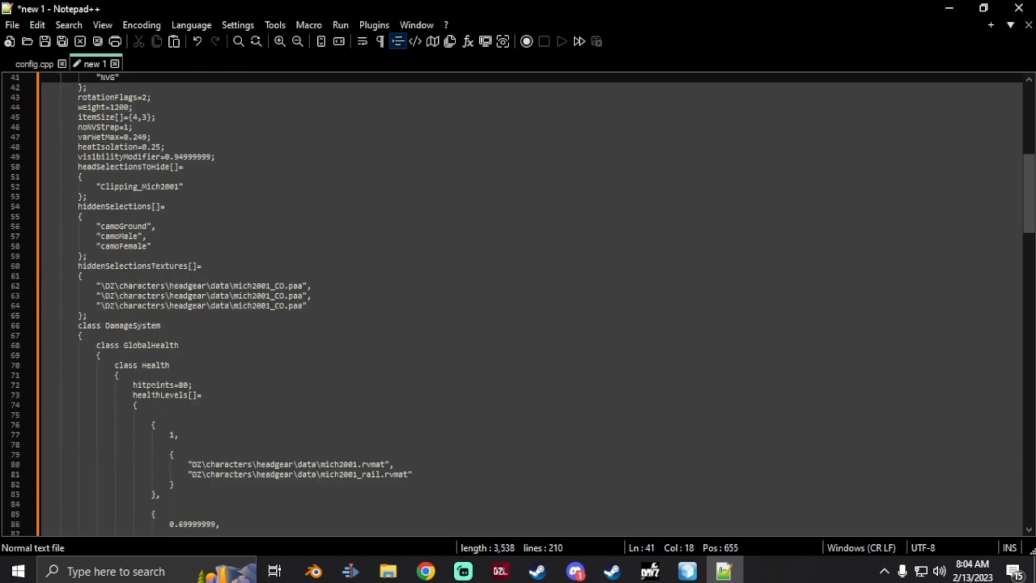
pyautogui.click(120, 227)
pyautogui.doubleClick(120, 226)
pyautogui.write('zb')
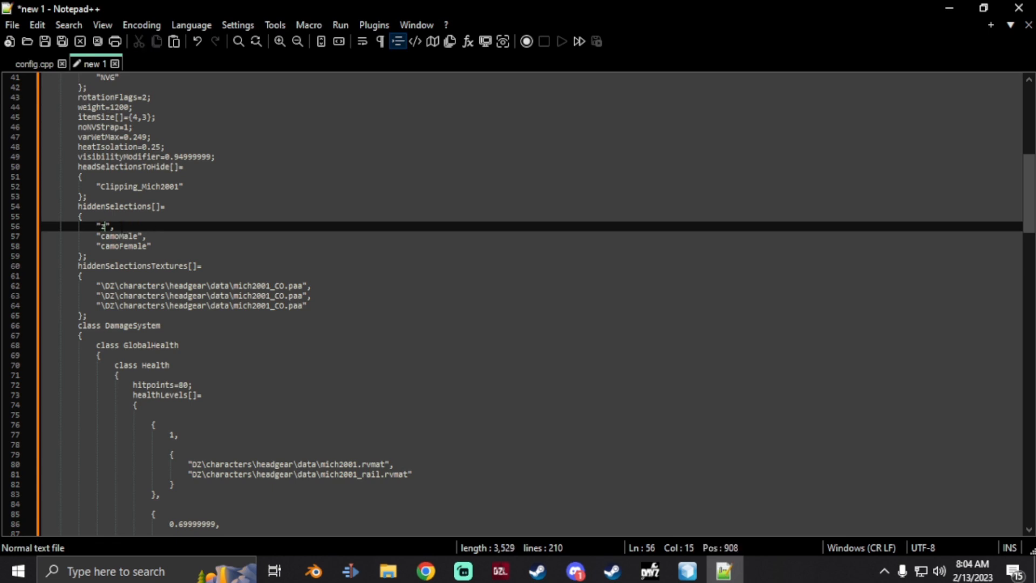
pyautogui.write('ytek')
pyautogui.moveTo(152, 247); pyautogui.dragTo(2, 242)
pyautogui.press('BackSpace')
pyautogui.press('BackSpace')
pyautogui.press('BackSpace')
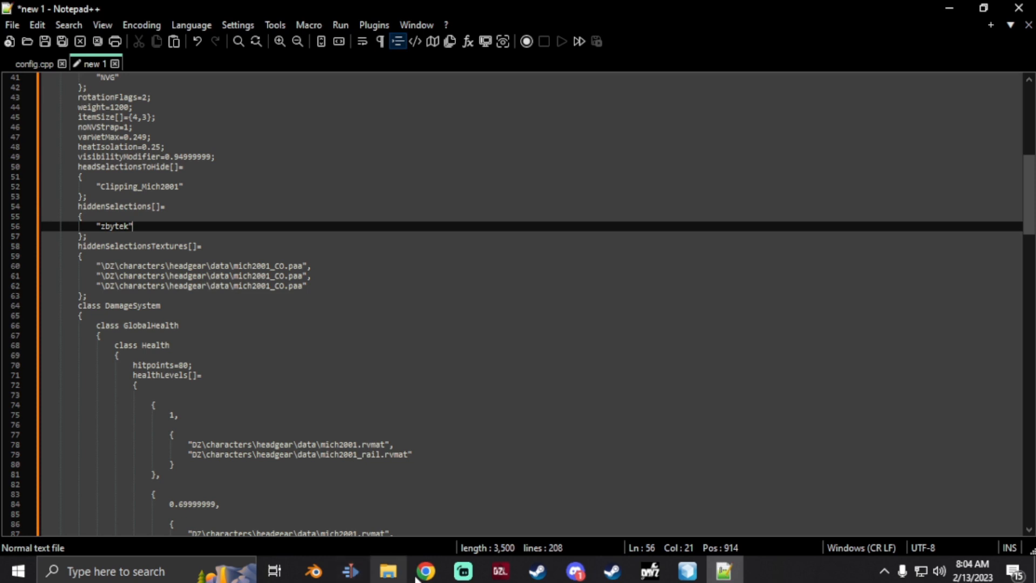
# - Switch to File Explorer and copy the data folder's path without the drive prefix
pyautogui.click(386, 573)
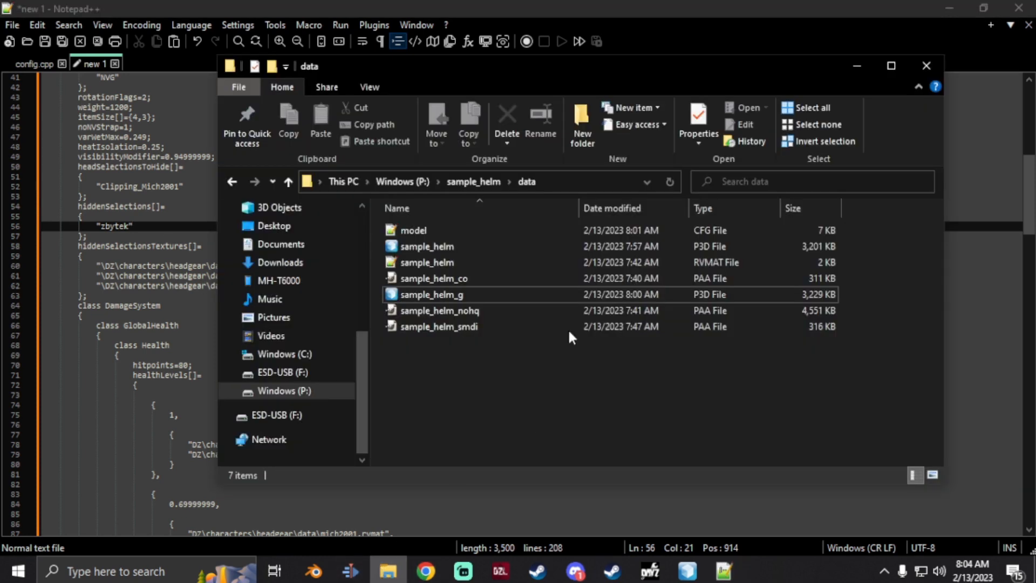
pyautogui.click(561, 178)
pyautogui.click(409, 182)
pyautogui.moveTo(410, 182); pyautogui.dragTo(328, 182)
pyautogui.hotkey('ctrl', 'c')
# - In Notepad++, replace \DZ\characters\headgear\data with sample_helm\data in all three hiddenSelectionsTextures paths
pyautogui.click(446, 5)
pyautogui.moveTo(229, 265); pyautogui.dragTo(100, 267)
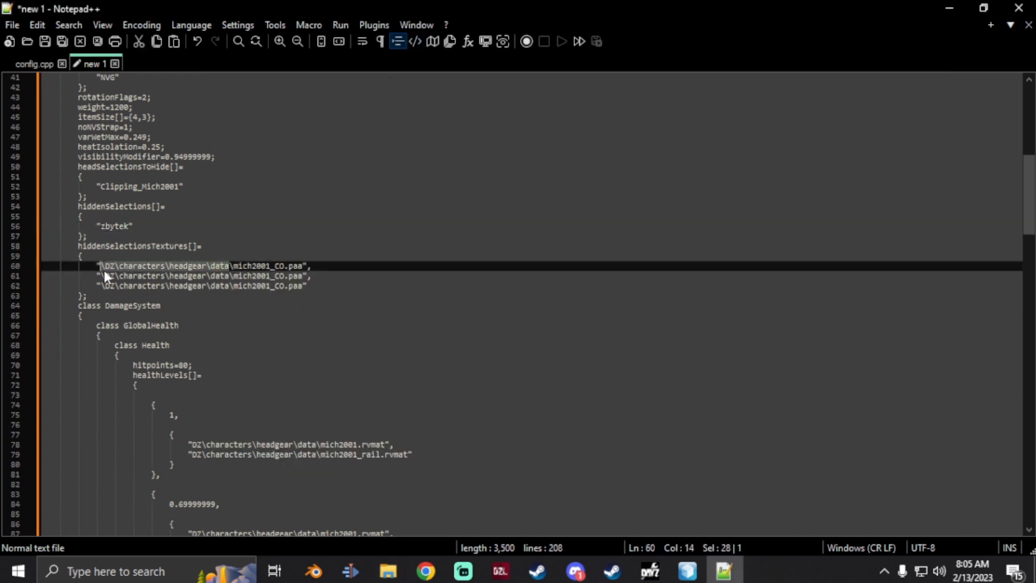
pyautogui.hotkey('ctrl', 'v')
pyautogui.moveTo(230, 276); pyautogui.dragTo(101, 275)
pyautogui.hotkey('ctrl', 'v')
pyautogui.moveTo(230, 285); pyautogui.dragTo(101, 285)
pyautogui.hotkey('ctrl', 'v')
# - Copy the name of the sample_helm_co texture file in File Explorer
pyautogui.click(372, 577)
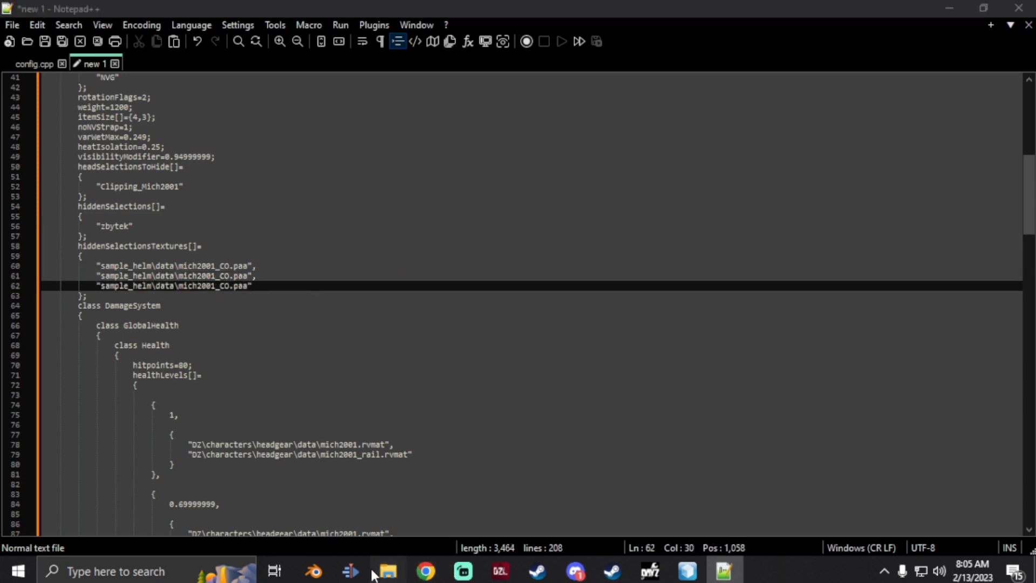
pyautogui.rightClick(451, 278)
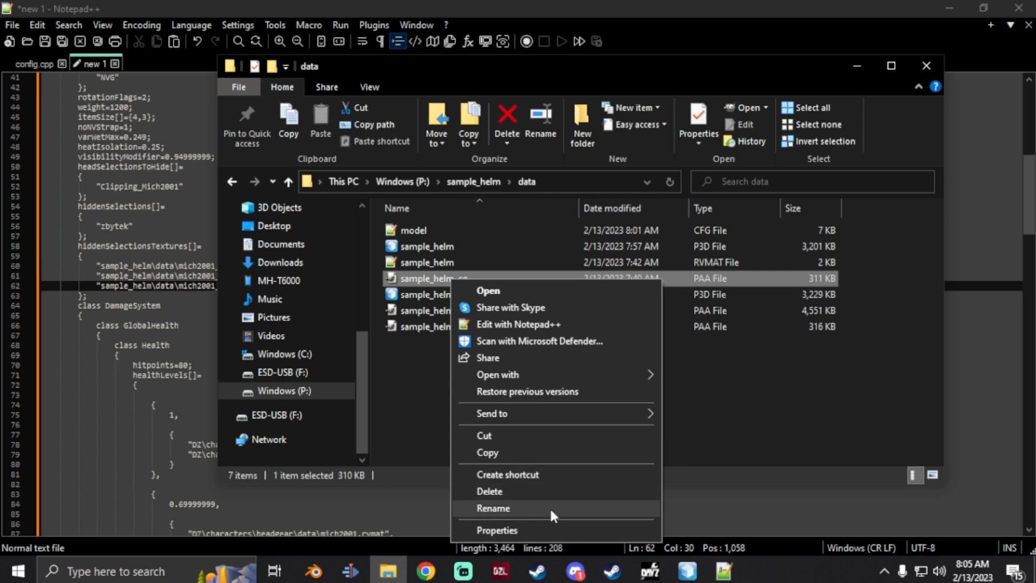
pyautogui.click(549, 507)
pyautogui.hotkey('ctrl', 'c')
pyautogui.click(493, 400)
# - Replace mich2001_CO with sample_helm_co in all three hiddenSelectionsTextures entries in Notepad++
pyautogui.doubleClick(481, 1)
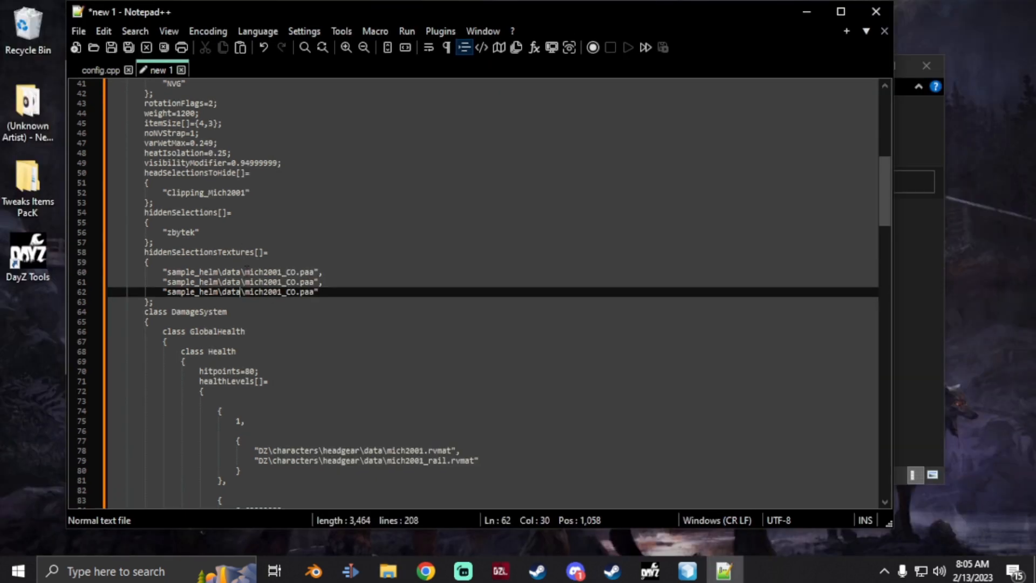
pyautogui.doubleClick(520, 12)
pyautogui.doubleClick(204, 265)
pyautogui.hotkey('ctrl', 'v')
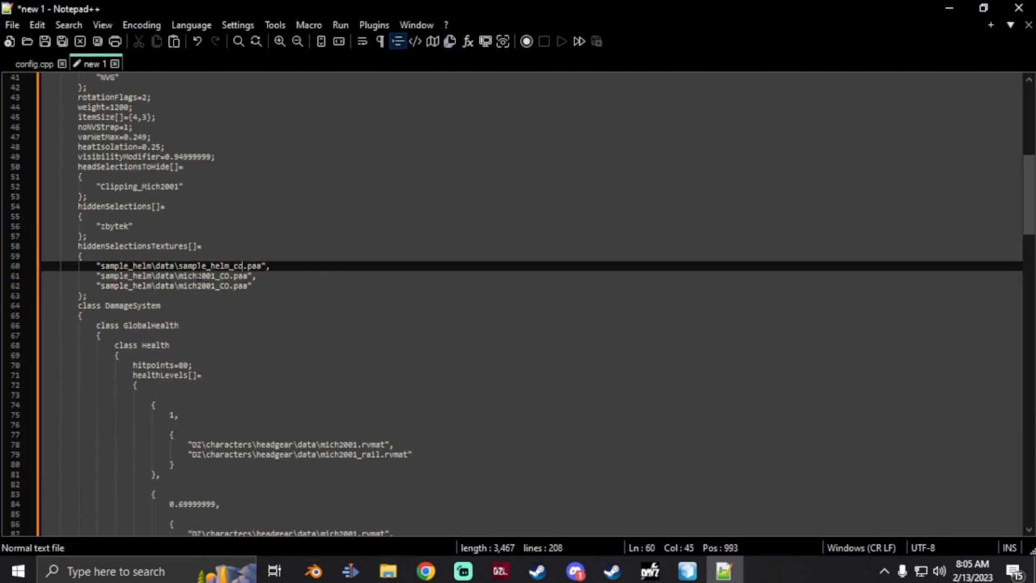
pyautogui.doubleClick(195, 276)
pyautogui.hotkey('ctrl', 'v')
pyautogui.doubleClick(194, 285)
pyautogui.hotkey('ctrl', 'v')
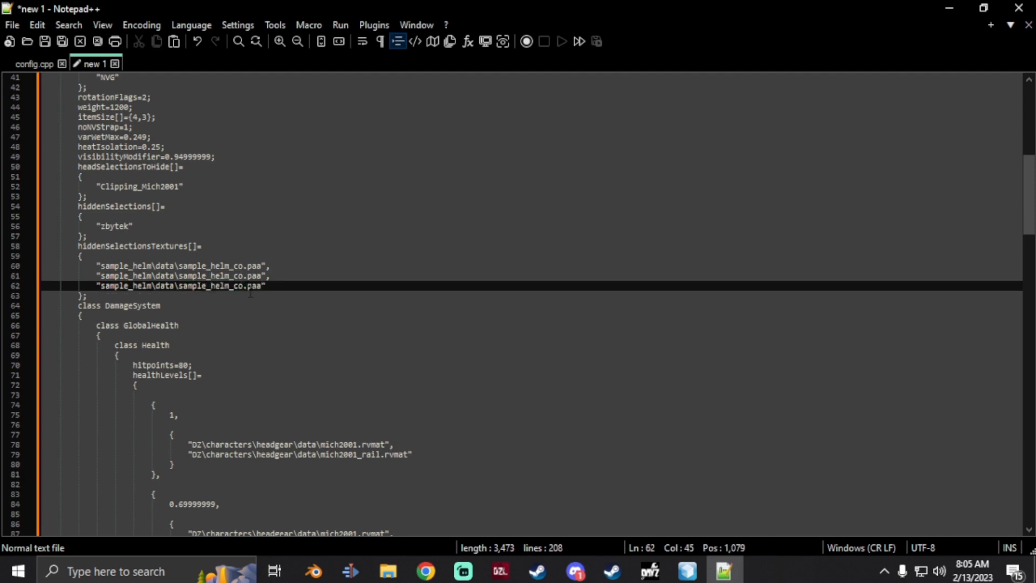
# - Set hitpoints in the GlobalHealth Health class of the DamageSystem to 200
pyautogui.scroll(-16, 252, 291)
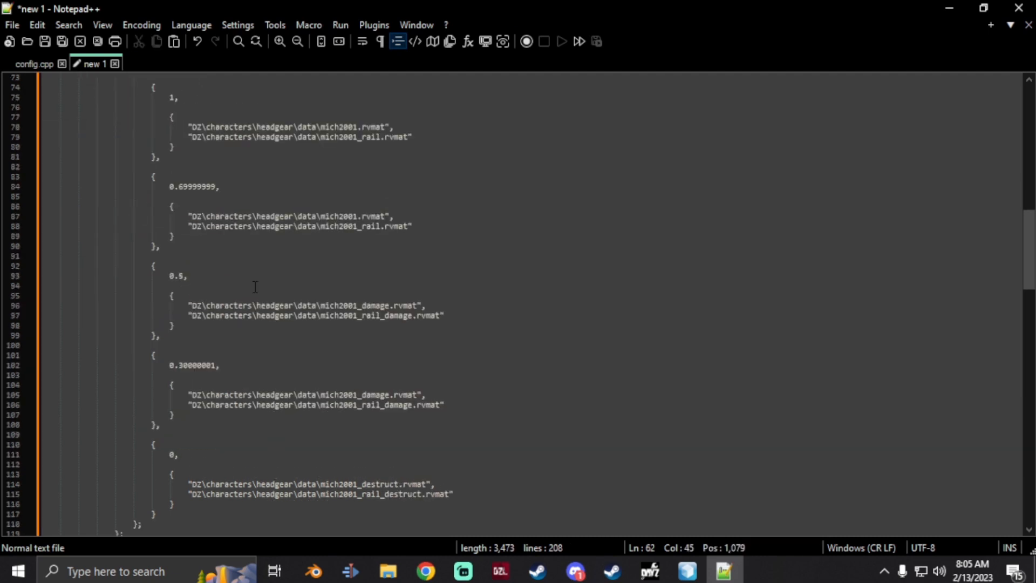
pyautogui.scroll(-8, 255, 287)
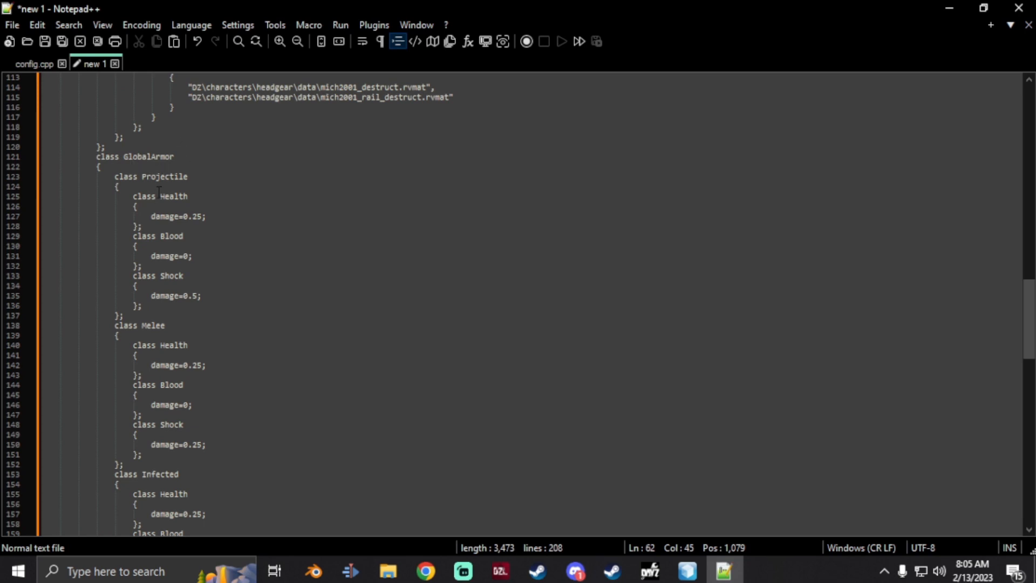
pyautogui.scroll(20, 199, 220)
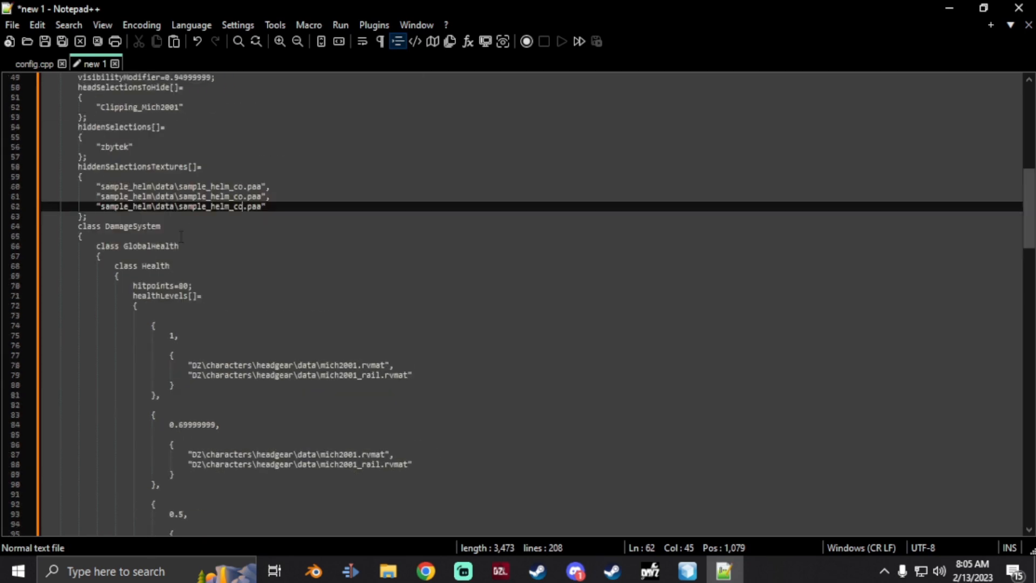
pyautogui.moveTo(188, 285); pyautogui.dragTo(179, 285)
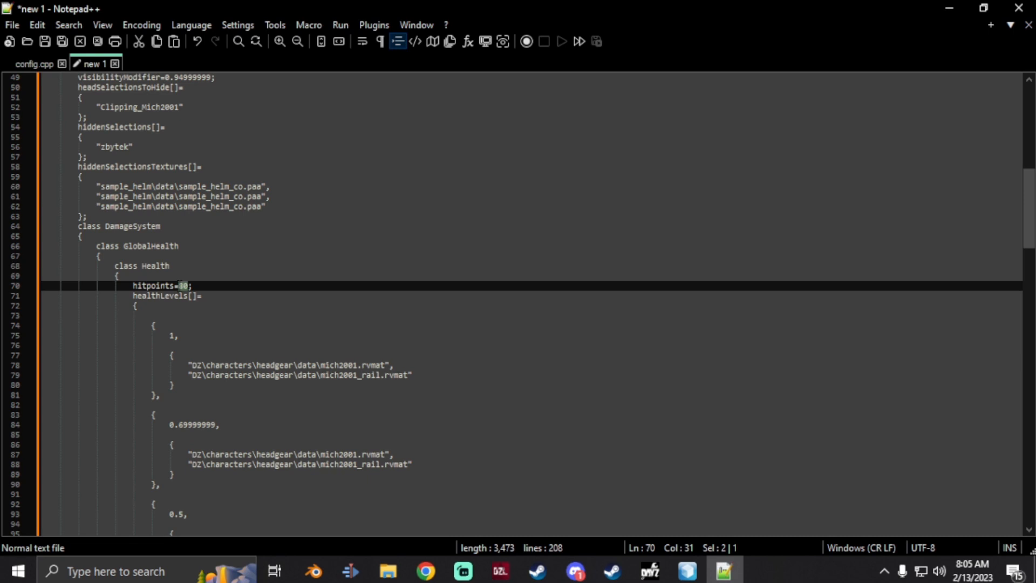
pyautogui.write('200')
# - Examine the GlobalArmor damage values of the Projectile, Melee and Infected classes
pyautogui.scroll(-19, 180, 286)
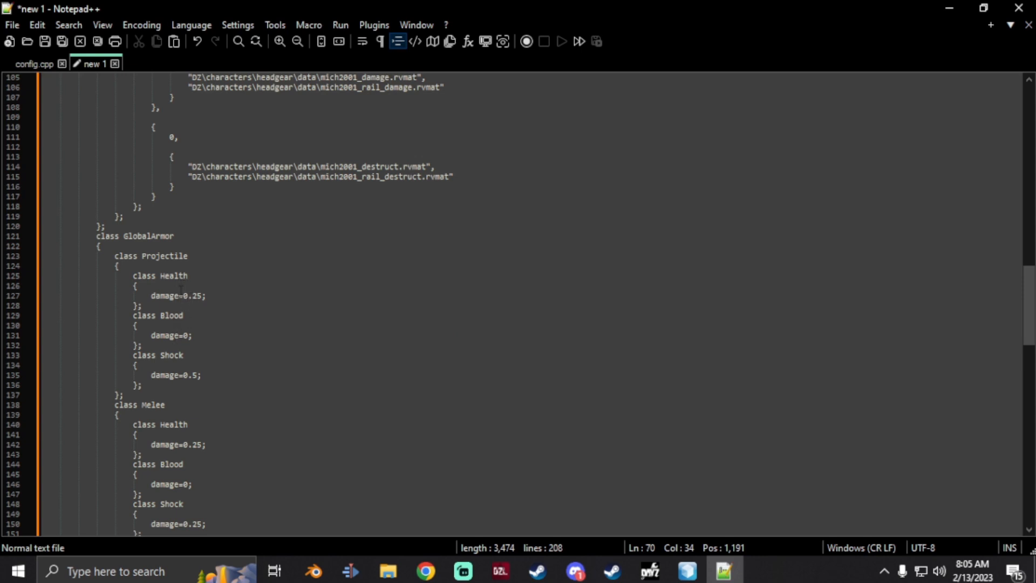
pyautogui.scroll(-3, 186, 365)
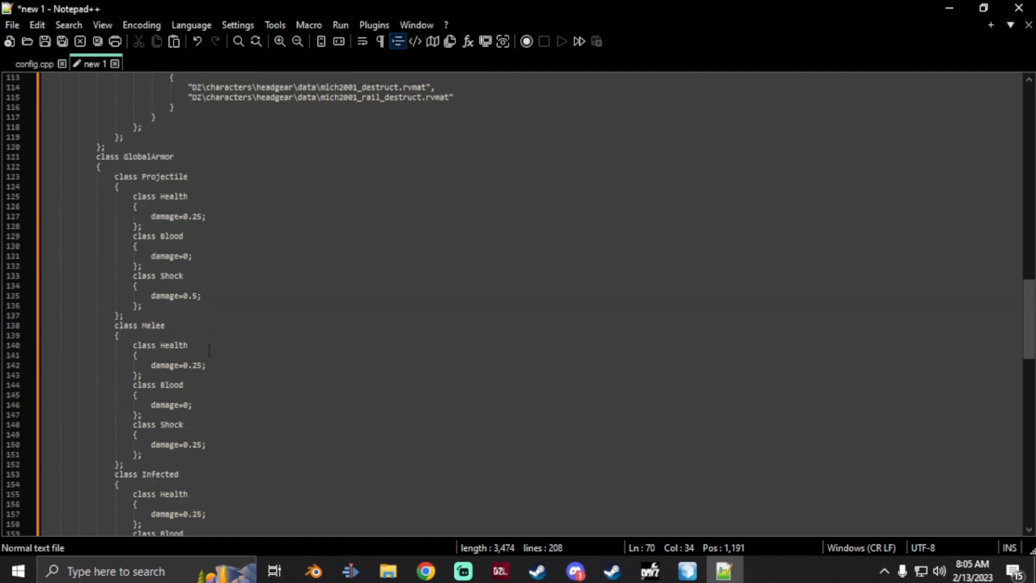
pyautogui.scroll(-9, 195, 400)
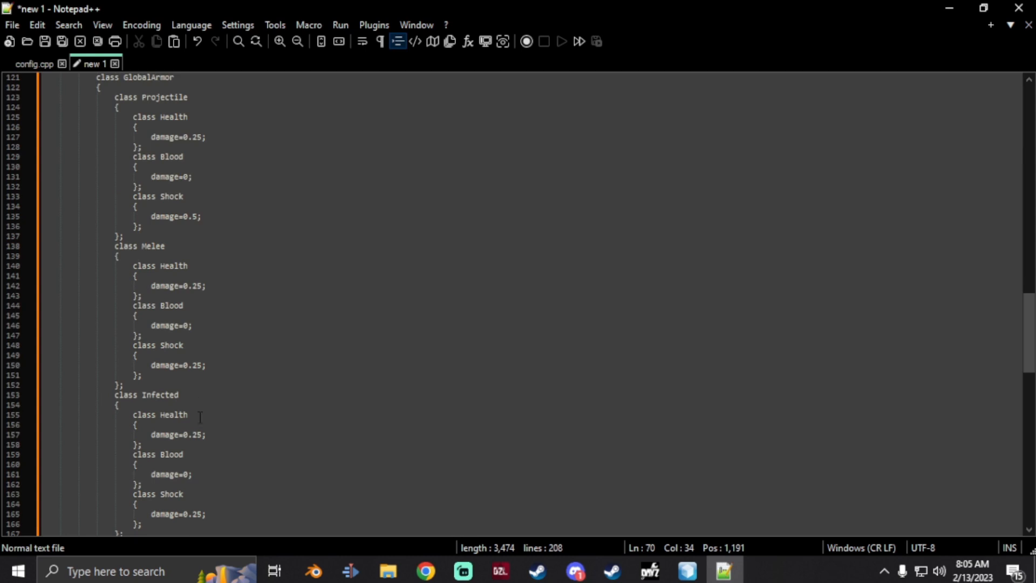
pyautogui.scroll(-3, 222, 442)
pyautogui.scroll(14, 198, 432)
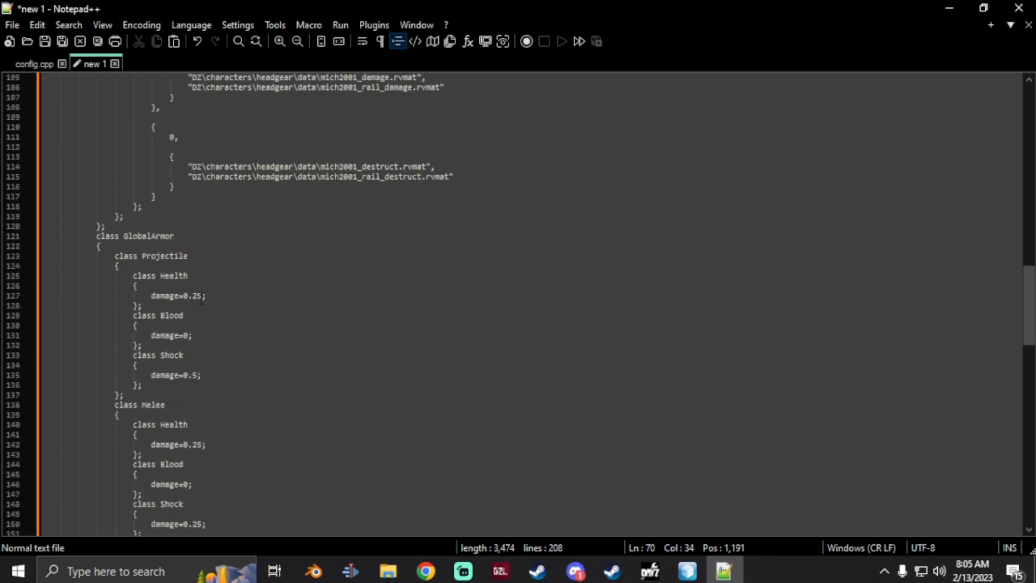
pyautogui.moveTo(202, 299); pyautogui.dragTo(193, 299)
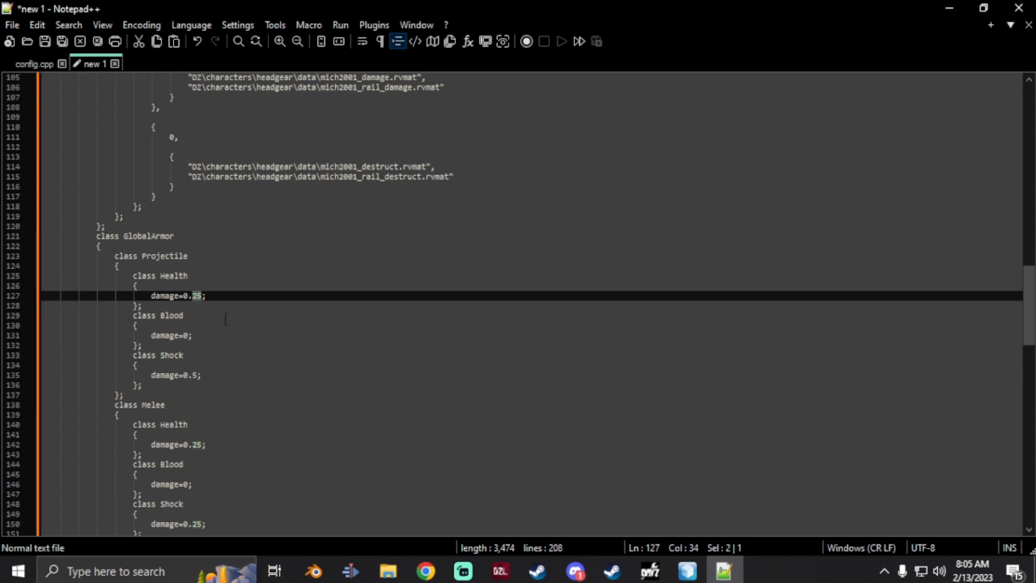
pyautogui.scroll(-8, 214, 317)
pyautogui.scroll(-4, 213, 317)
pyautogui.scroll(15, 214, 334)
# - Set the Health damage of the Projectile class under GlobalArmor to 0.15
pyautogui.click(214, 374)
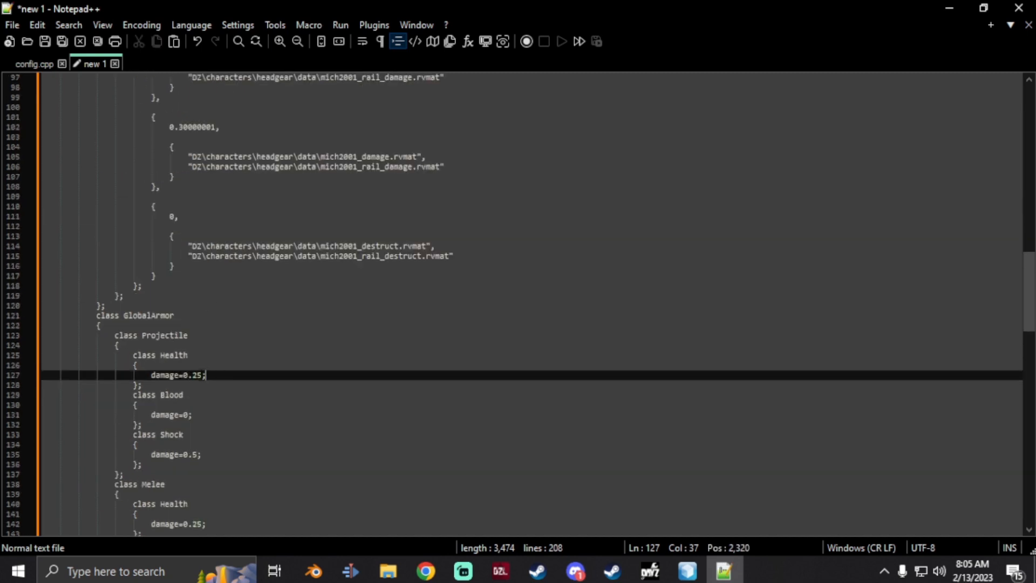
pyautogui.moveTo(201, 375); pyautogui.dragTo(193, 376)
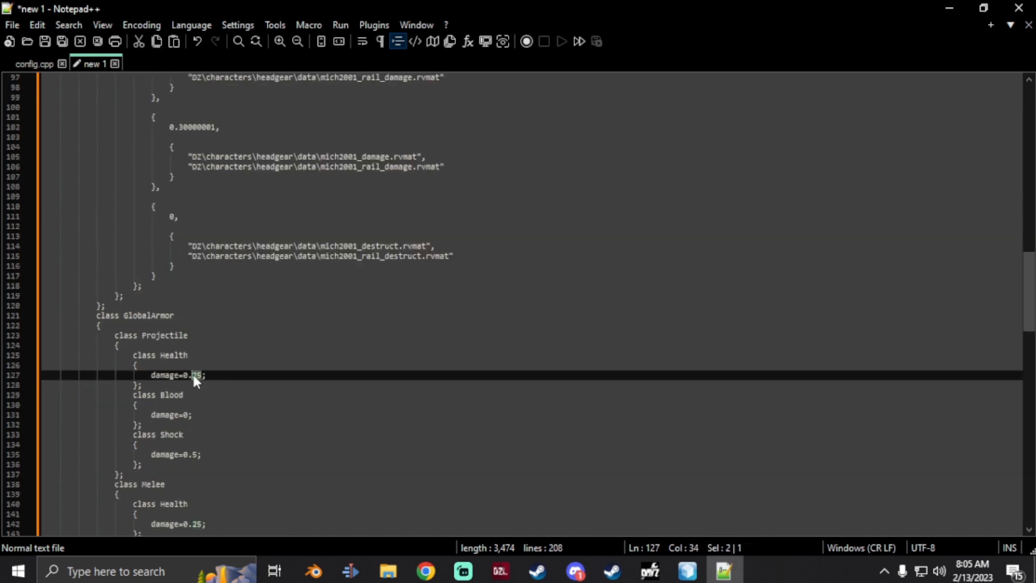
pyautogui.write('15')
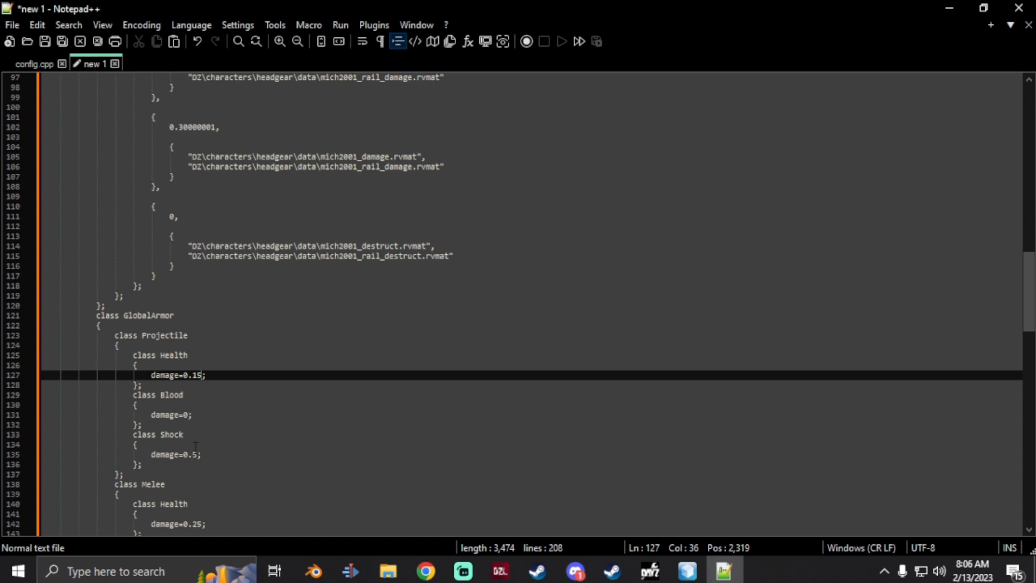
pyautogui.scroll(-3, 207, 435)
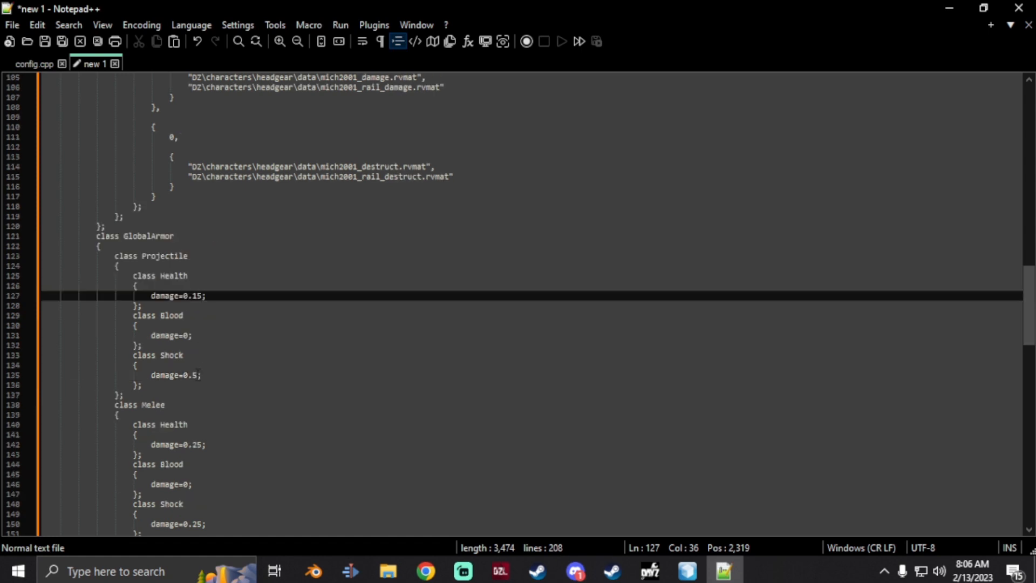
pyautogui.moveTo(202, 296); pyautogui.dragTo(196, 297)
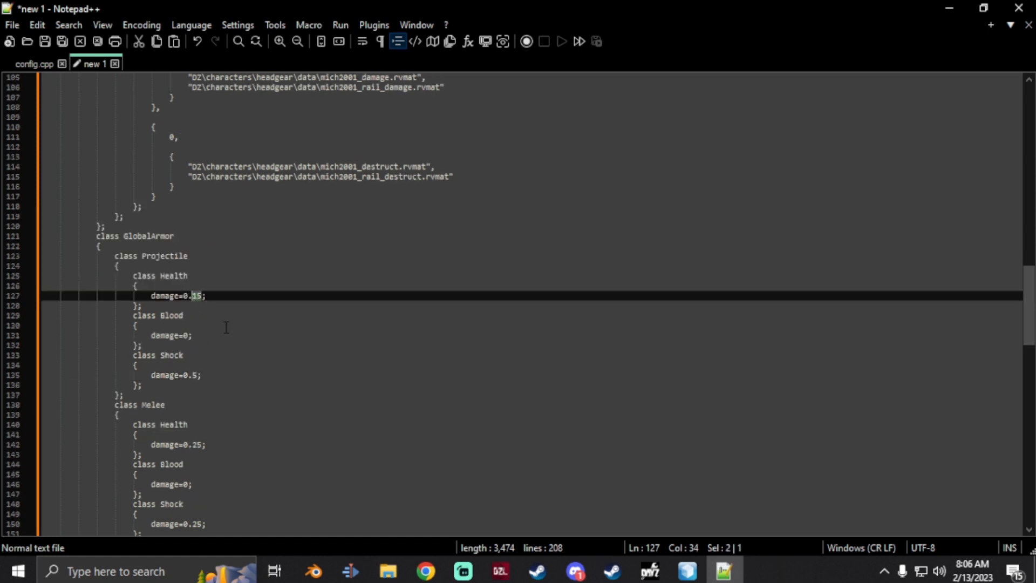
# - Set the Health damage of the Projectile class under GlobalArmor to 0.25
pyautogui.scroll(-3, 226, 328)
pyautogui.write('25')
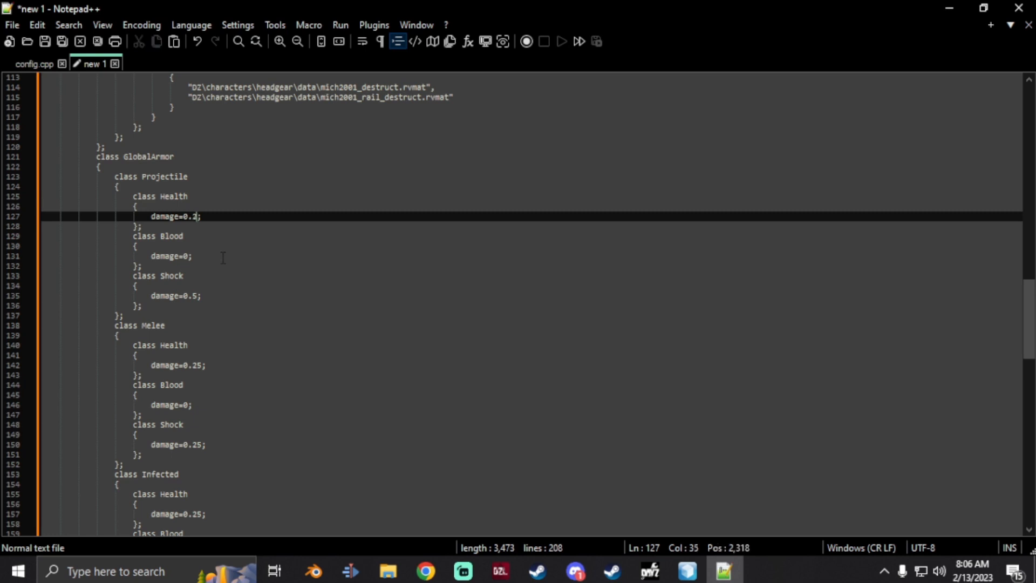
pyautogui.scroll(-3, 224, 257)
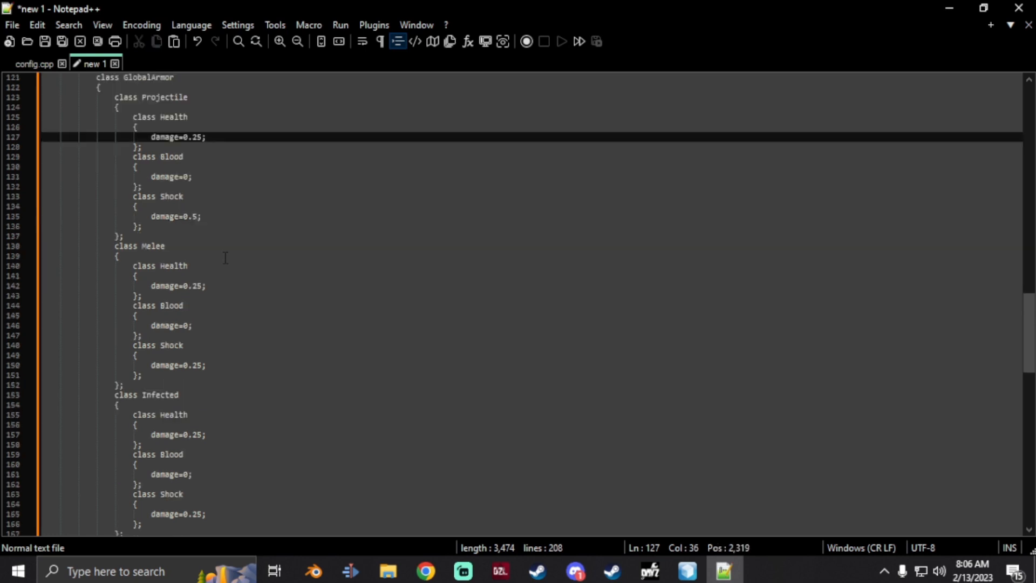
# - Replace the folder path in the male and female ClothingTypes entries with sample_helm\data, copied from the mod's data folder in File Explorer
pyautogui.scroll(-12, 237, 260)
pyautogui.scroll(-6, 236, 261)
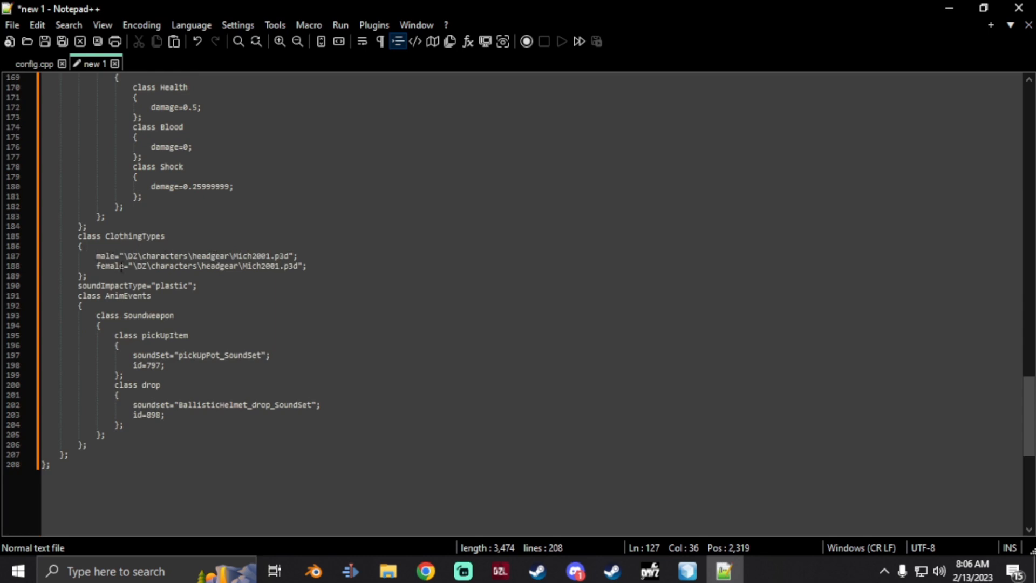
pyautogui.click(387, 571)
pyautogui.click(508, 184)
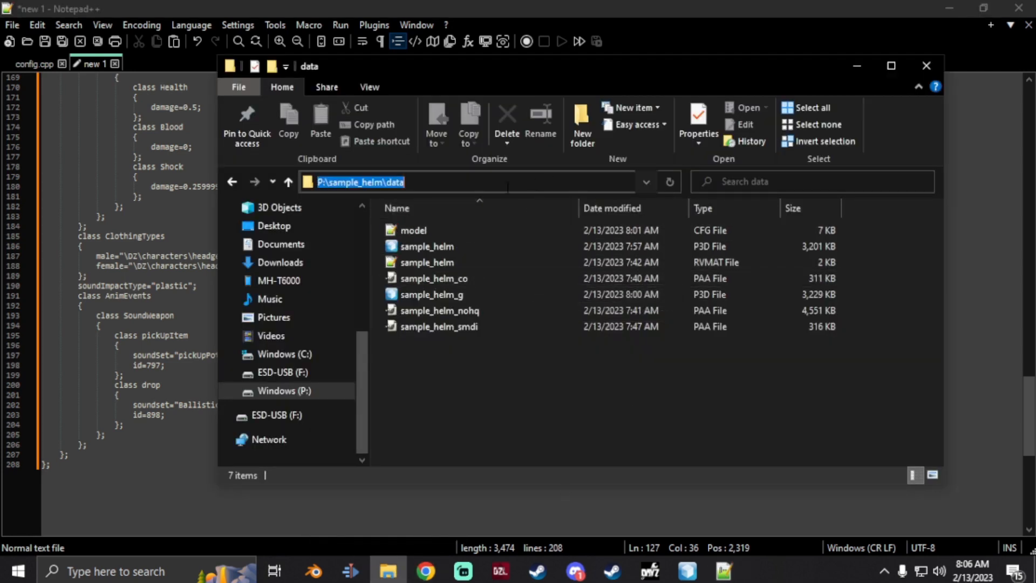
pyautogui.moveTo(436, 184); pyautogui.dragTo(328, 183)
pyautogui.hotkey('ctrl', 'c')
pyautogui.click(467, 3)
pyautogui.moveTo(229, 256); pyautogui.dragTo(123, 256)
pyautogui.hotkey('ctrl', 'v')
pyautogui.moveTo(238, 265); pyautogui.dragTo(135, 269)
pyautogui.hotkey('ctrl', 'v')
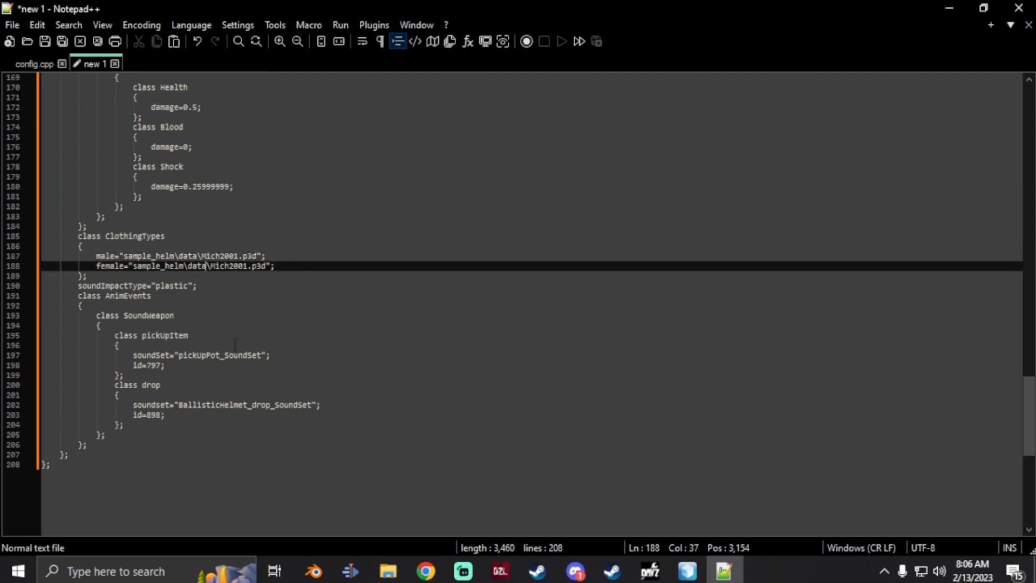
# - Replace Mich2001 with the model file name sample_helm in the male and female ClothingTypes paths
pyautogui.click(388, 571)
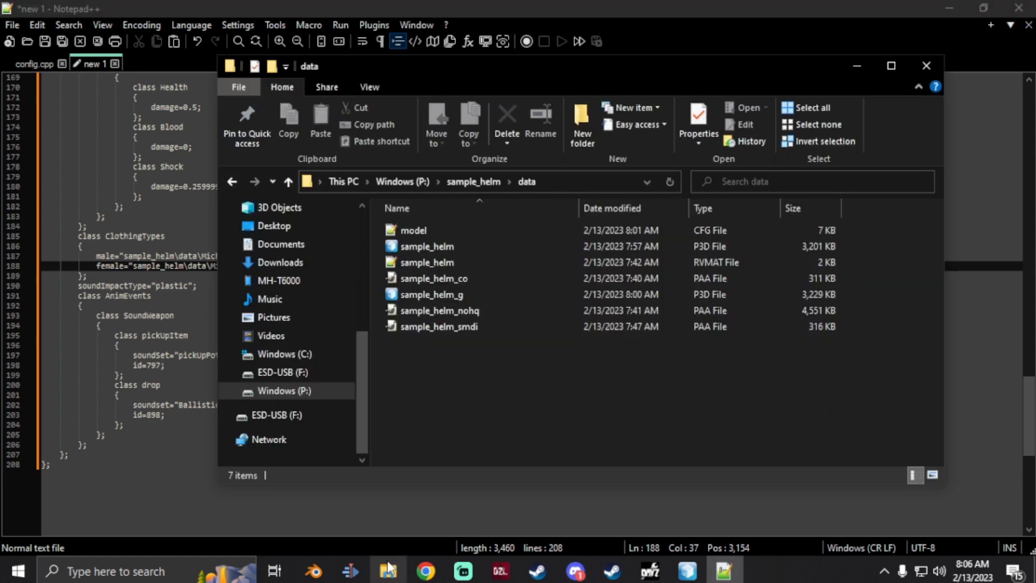
pyautogui.click(449, 246)
pyautogui.rightClick(448, 246)
pyautogui.click(515, 473)
pyautogui.hotkey('ctrl', 'c')
pyautogui.click(504, 424)
pyautogui.click(479, 2)
pyautogui.doubleClick(220, 256)
pyautogui.hotkey('ctrl', 'v')
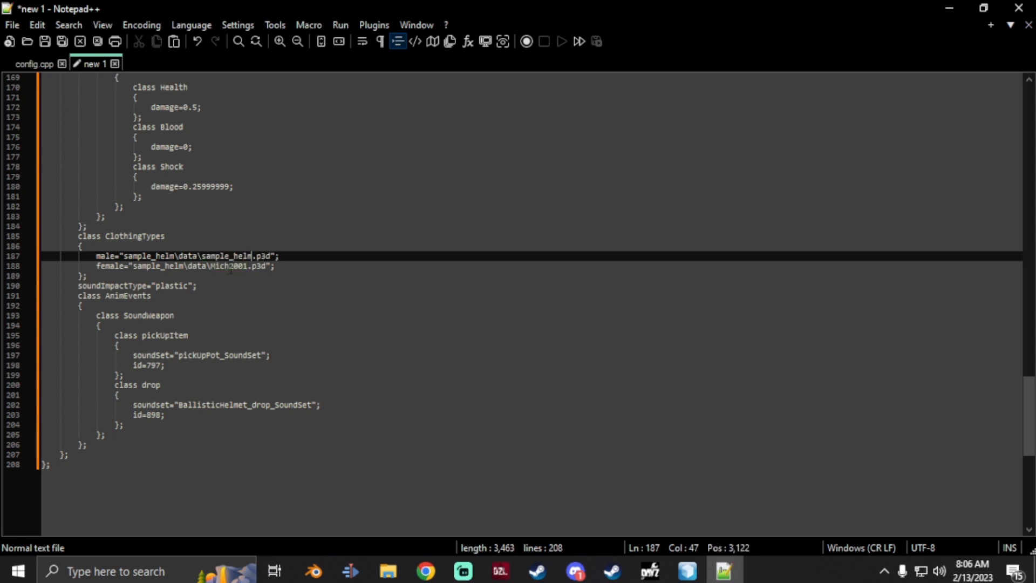
pyautogui.click(228, 266)
pyautogui.doubleClick(228, 265)
pyautogui.hotkey('ctrl', 'v')
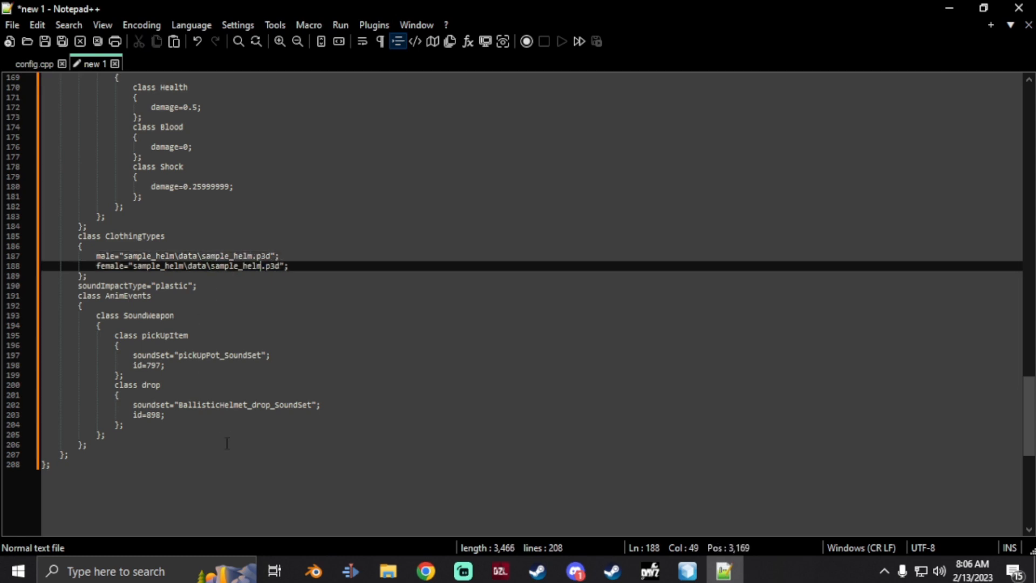
# - Replace BaseballCap_Blue in units[] and the CfgPatches class name DZ_Characters_Headgear with the helmet's class name sample_helm
pyautogui.scroll(20, 227, 438)
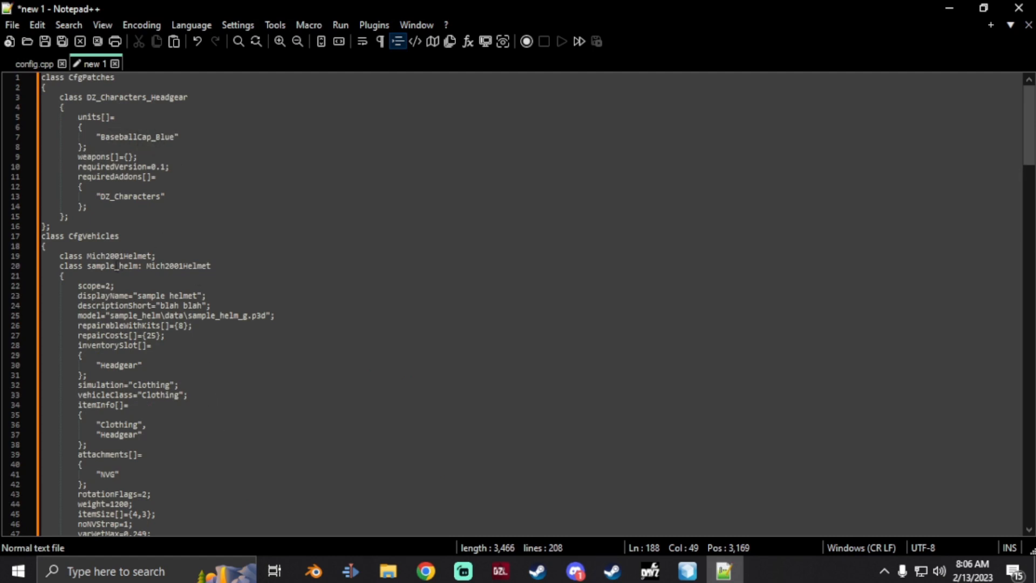
pyautogui.doubleClick(115, 265)
pyautogui.hotkey('ctrl', 'c')
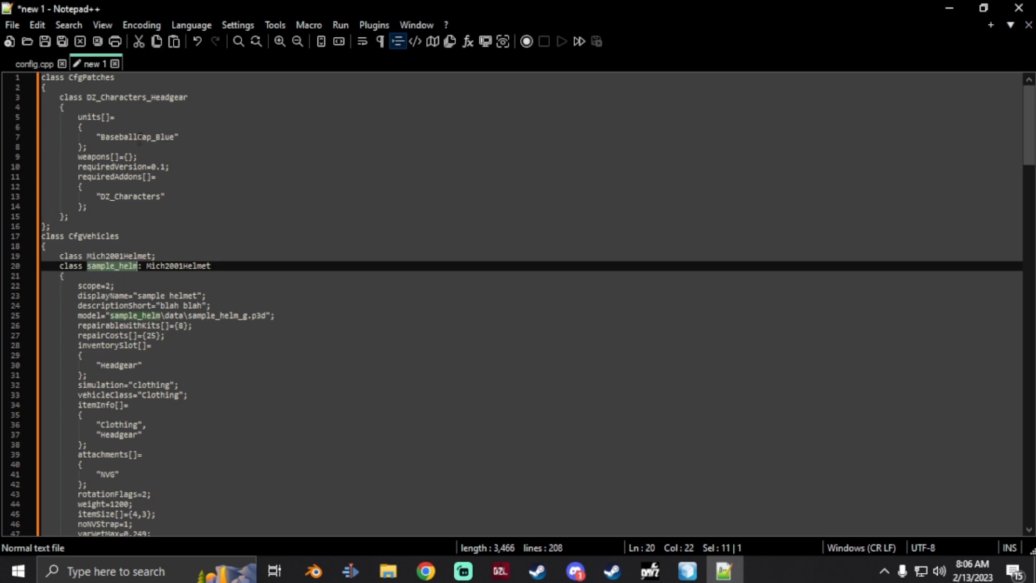
pyautogui.doubleClick(139, 136)
pyautogui.hotkey('ctrl', 'v')
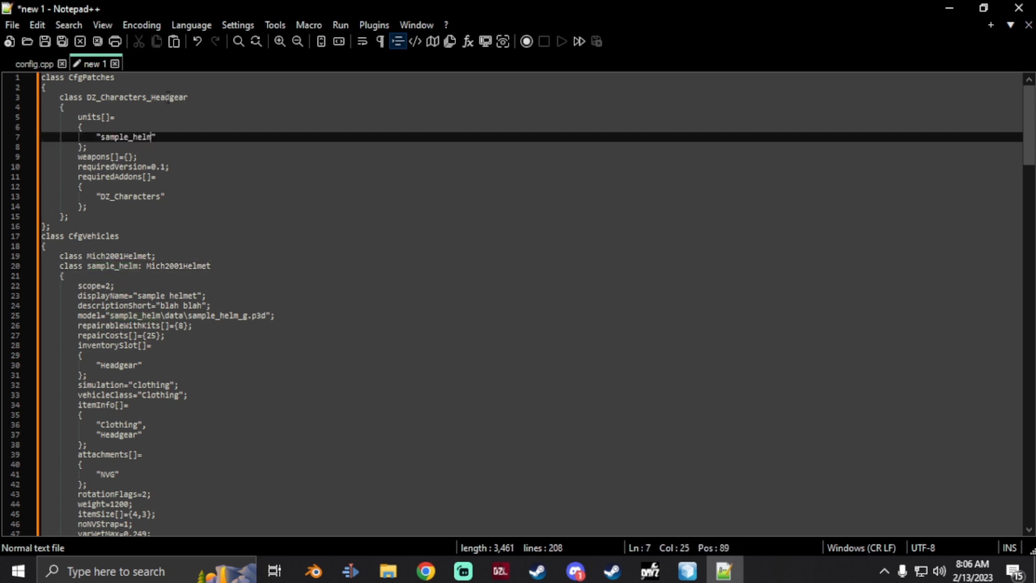
pyautogui.doubleClick(165, 97)
pyautogui.hotkey('ctrl', 'v')
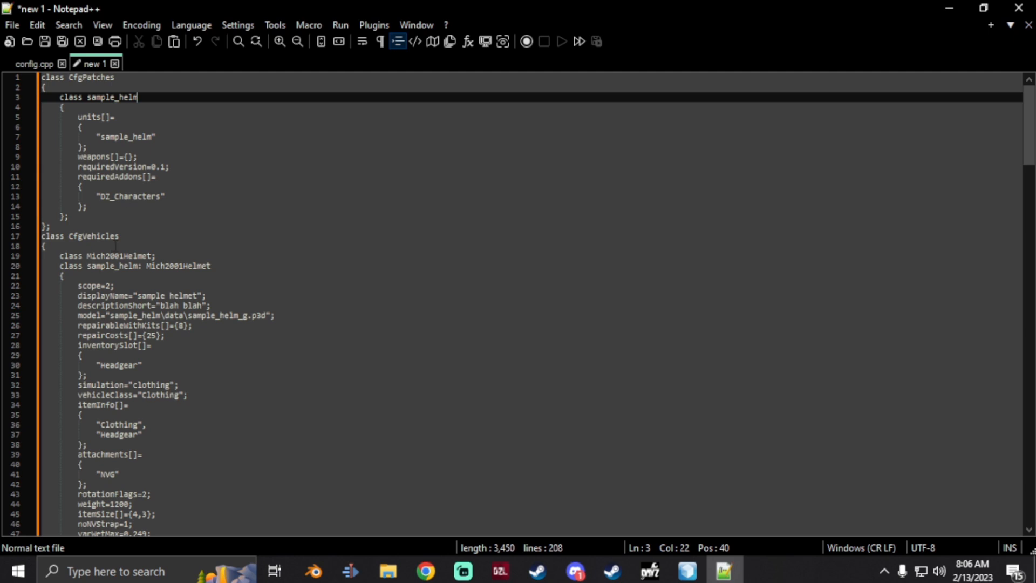
# - Start saving the new config under a new name and choose the P:\sample_helm folder as its location
pyautogui.scroll(-8, 128, 232)
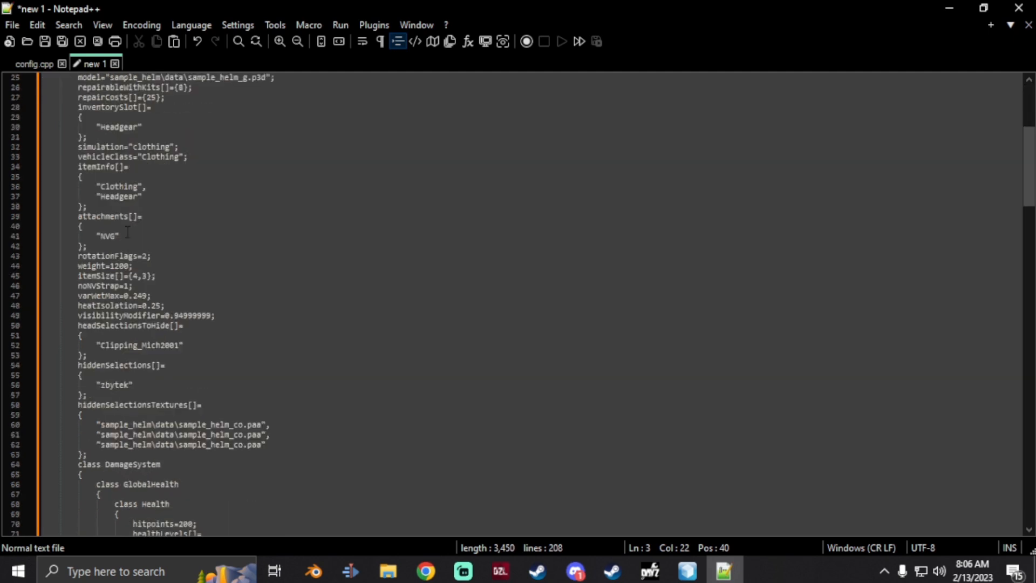
pyautogui.scroll(-20, 128, 232)
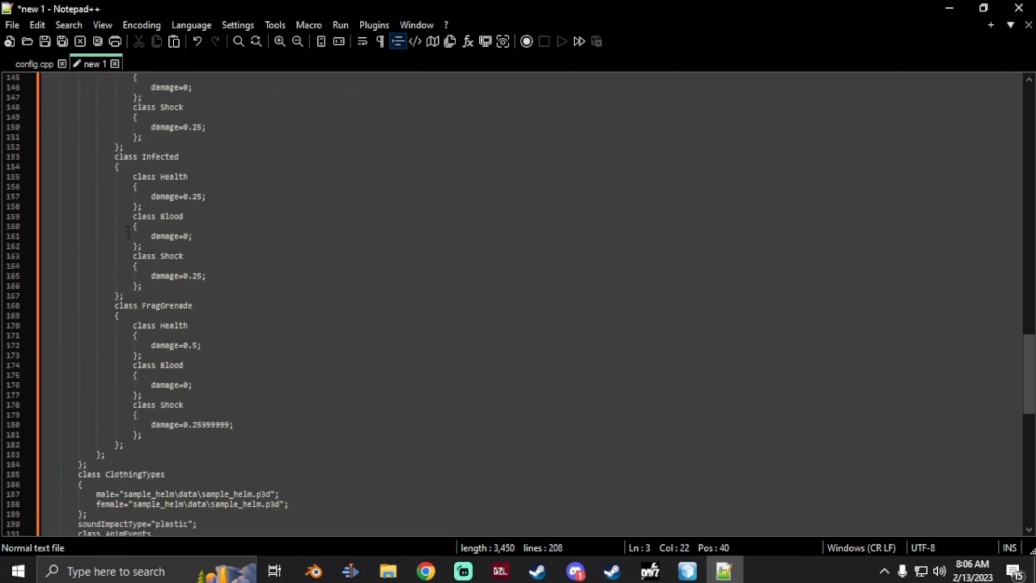
pyautogui.scroll(-5, 128, 232)
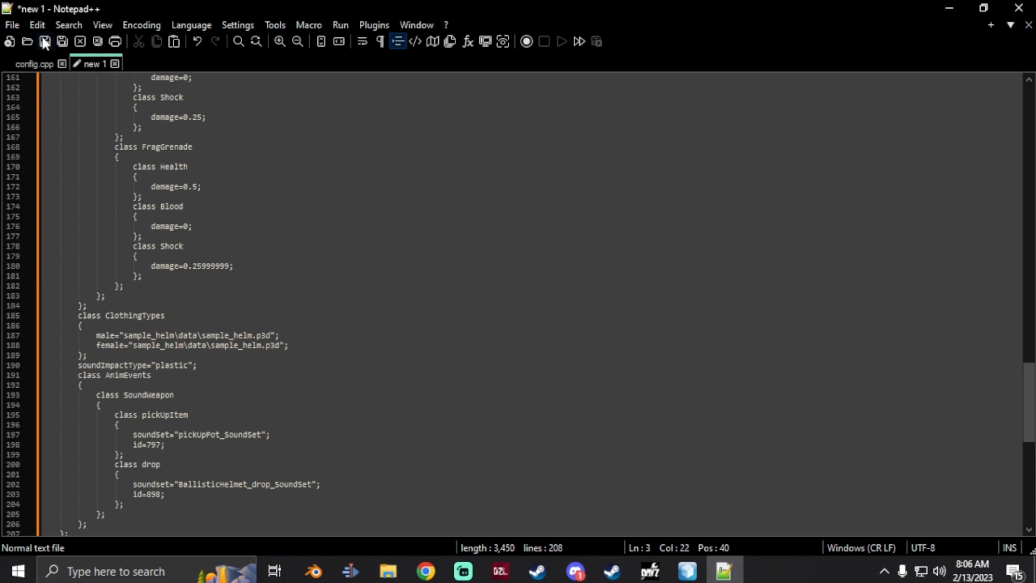
pyautogui.click(13, 25)
pyautogui.click(12, 24)
pyautogui.click(12, 24)
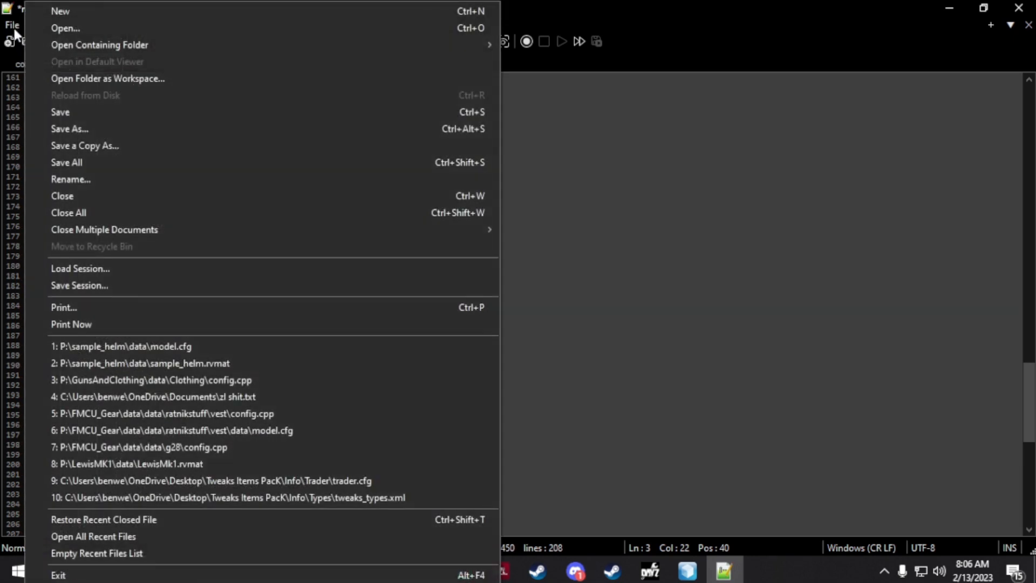
pyautogui.click(95, 129)
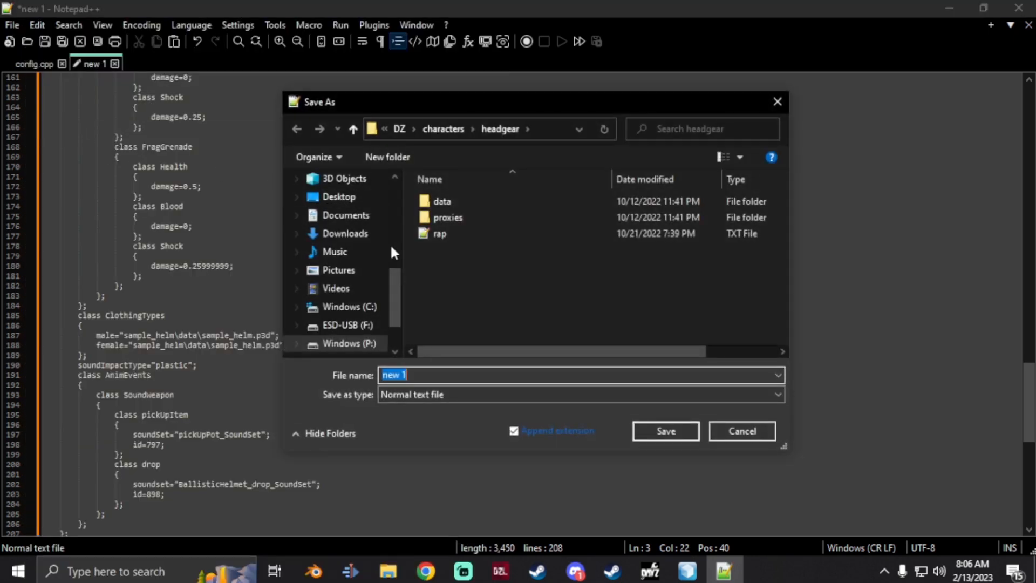
pyautogui.click(356, 344)
pyautogui.scroll(-3, 474, 305)
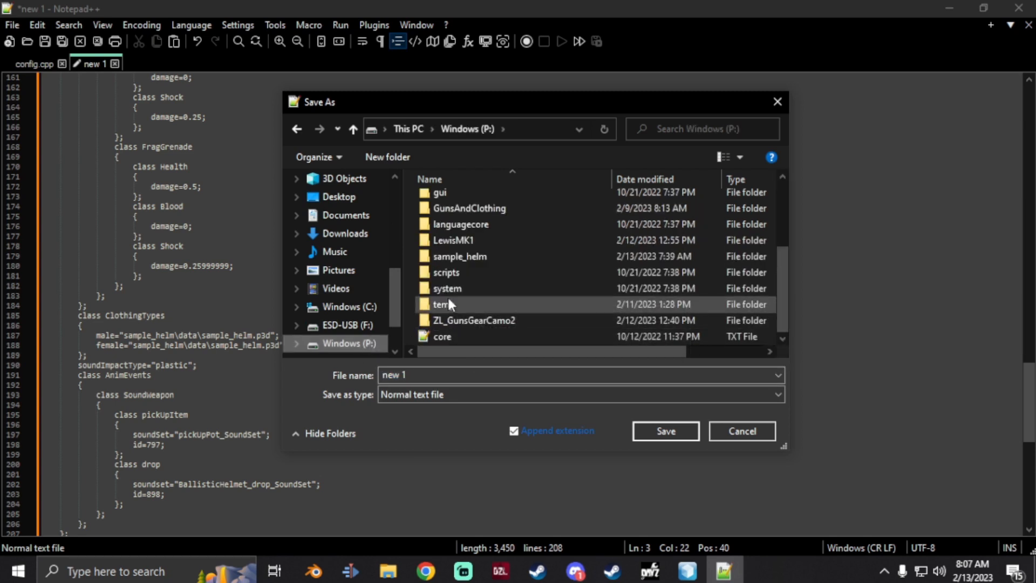
pyautogui.doubleClick(479, 257)
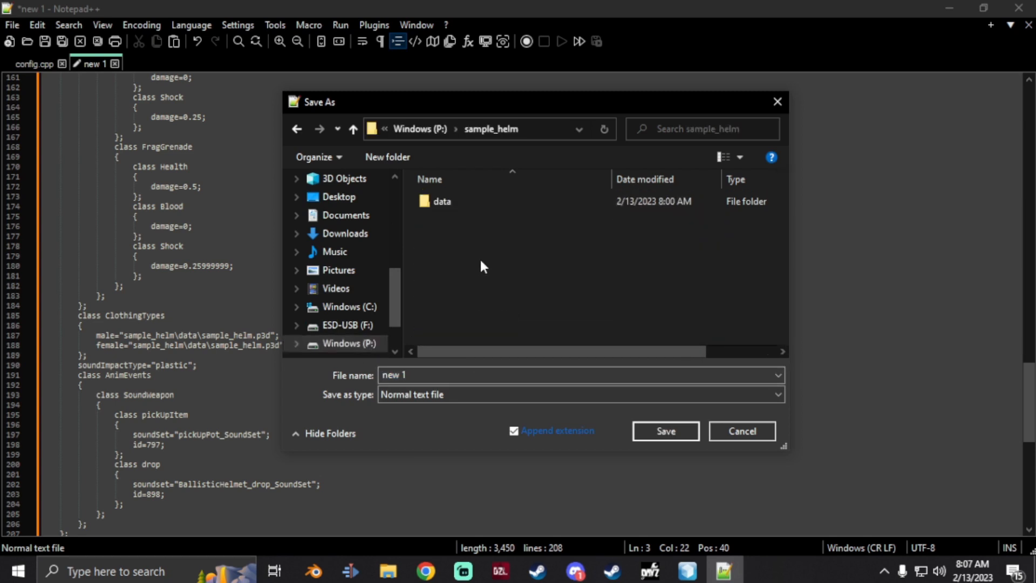
# - Save the file as a C++ source file named config
pyautogui.click(415, 391)
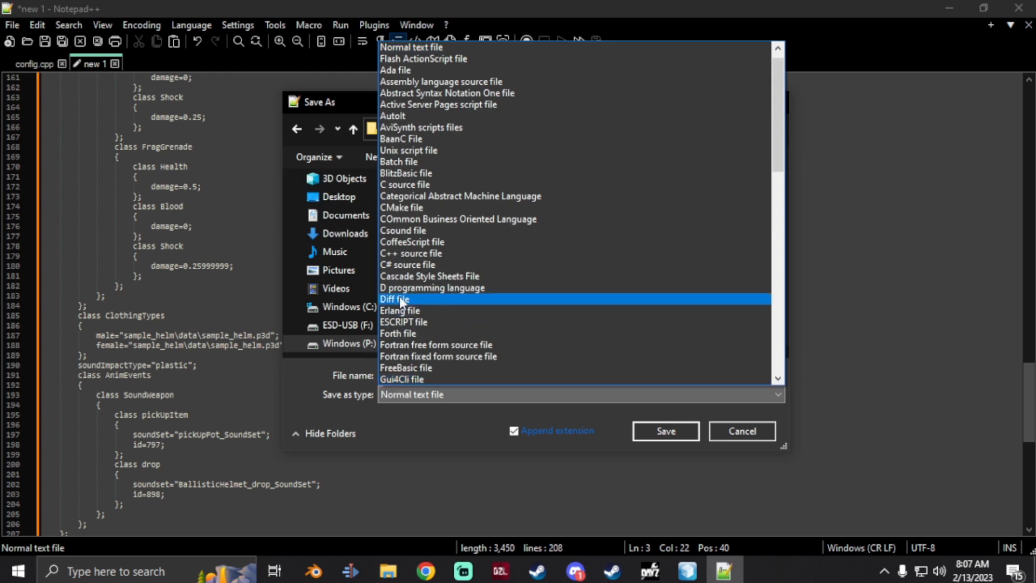
pyautogui.click(423, 254)
pyautogui.click(419, 375)
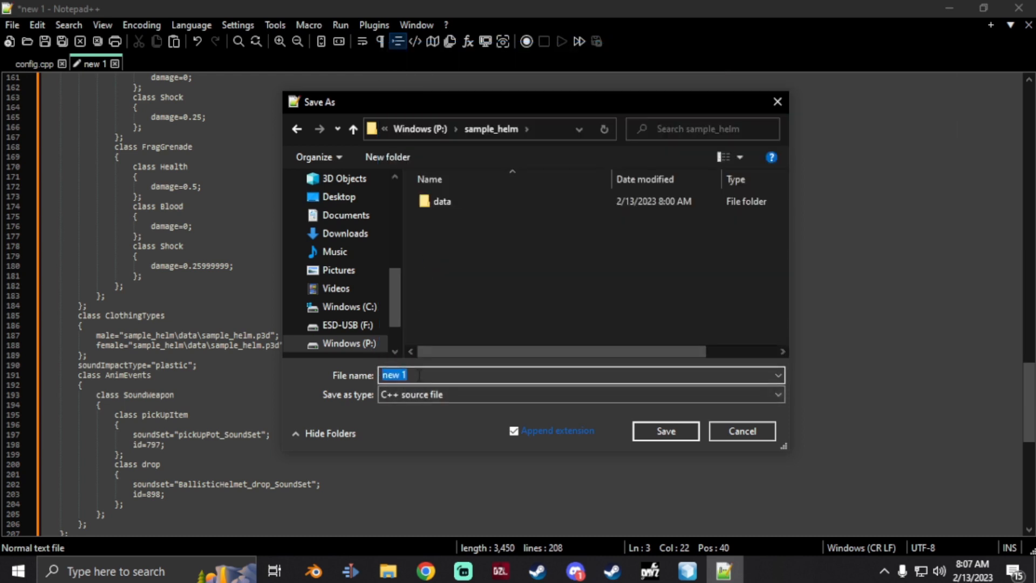
pyautogui.write('config')
pyautogui.press('Return')
# - Close Notepad++, the File Explorer data window and DayZ Tools
pyautogui.scroll(20, 518, 389)
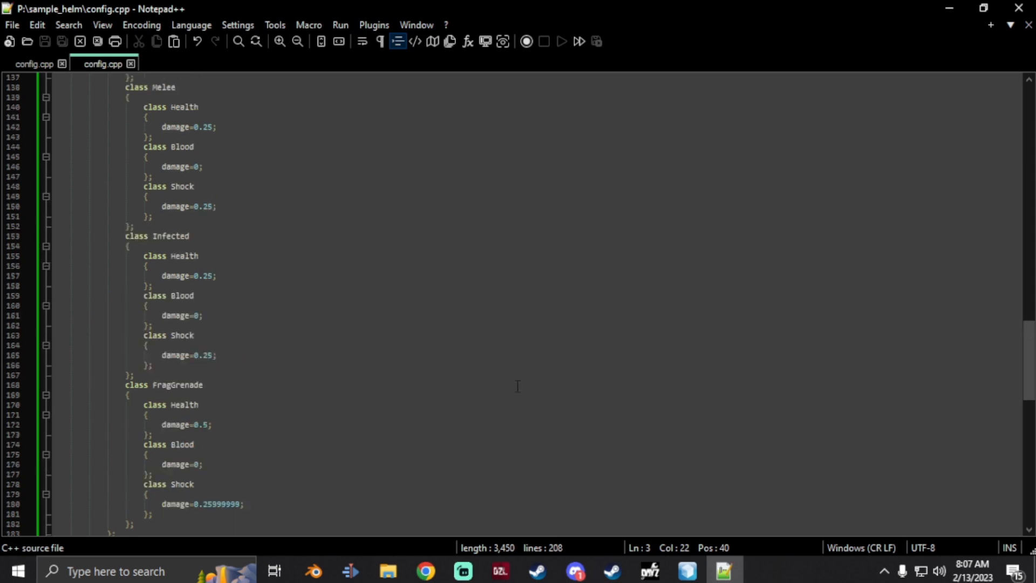
pyautogui.scroll(5, 485, 388)
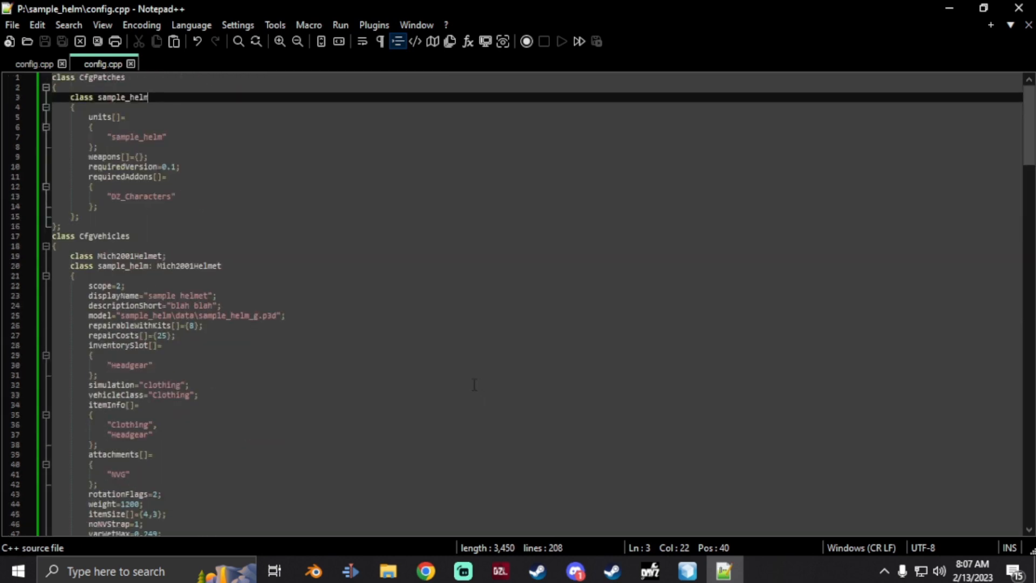
pyautogui.click(1018, 8)
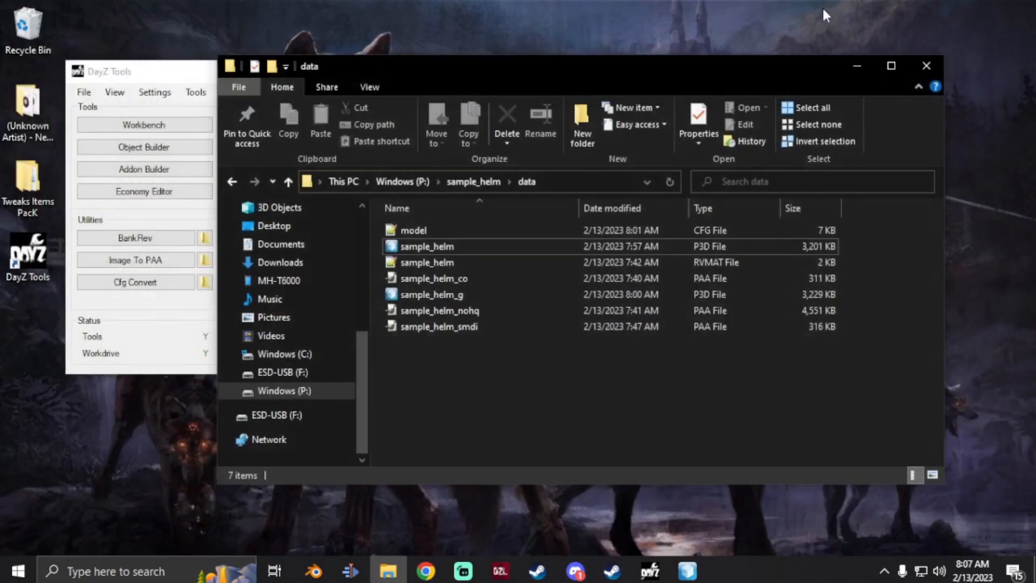
pyautogui.click(923, 67)
pyautogui.click(359, 70)
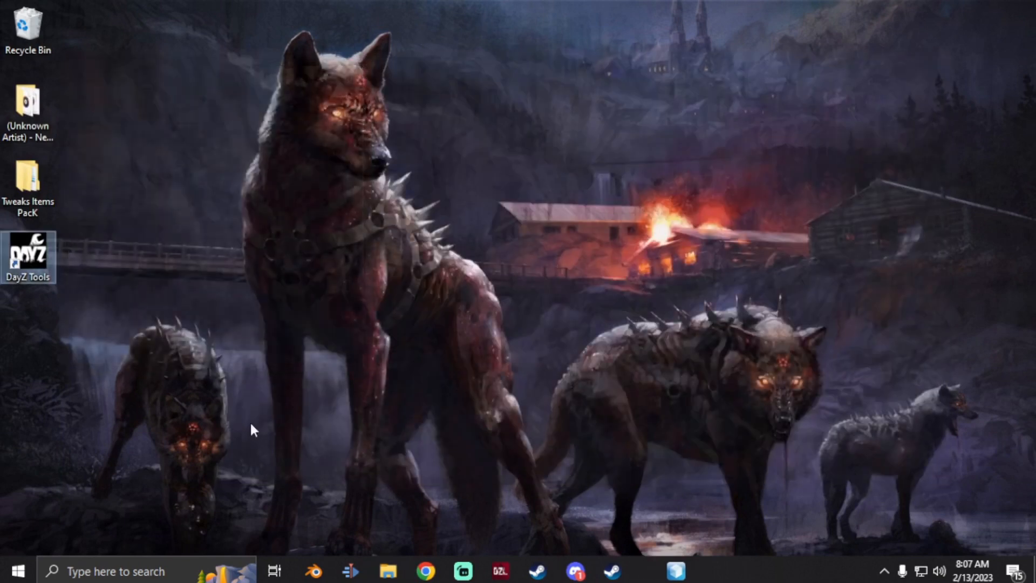
# - Launch pboProject and set its source folder to P:\sample_helm
pyautogui.press('super')
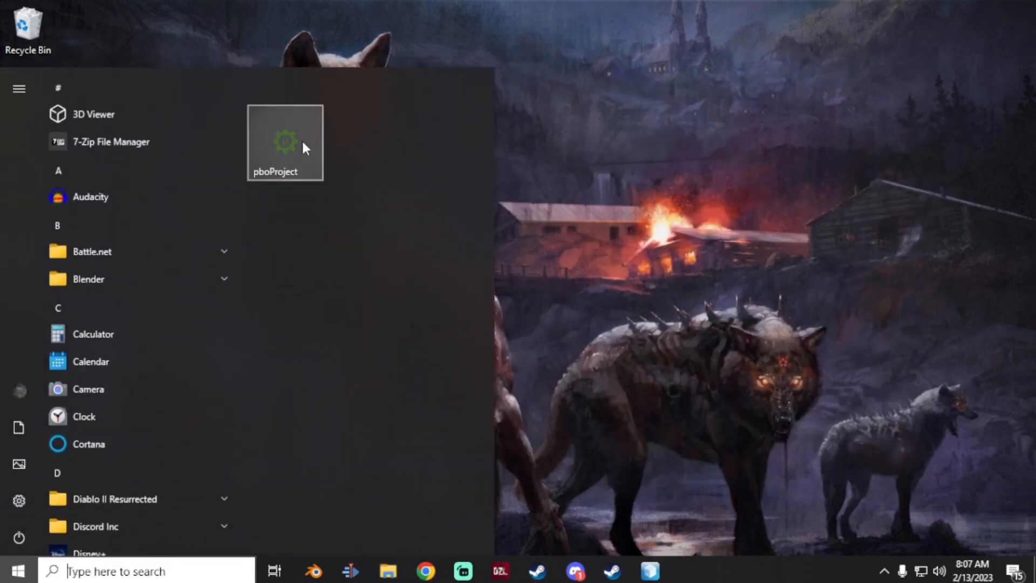
pyautogui.click(302, 149)
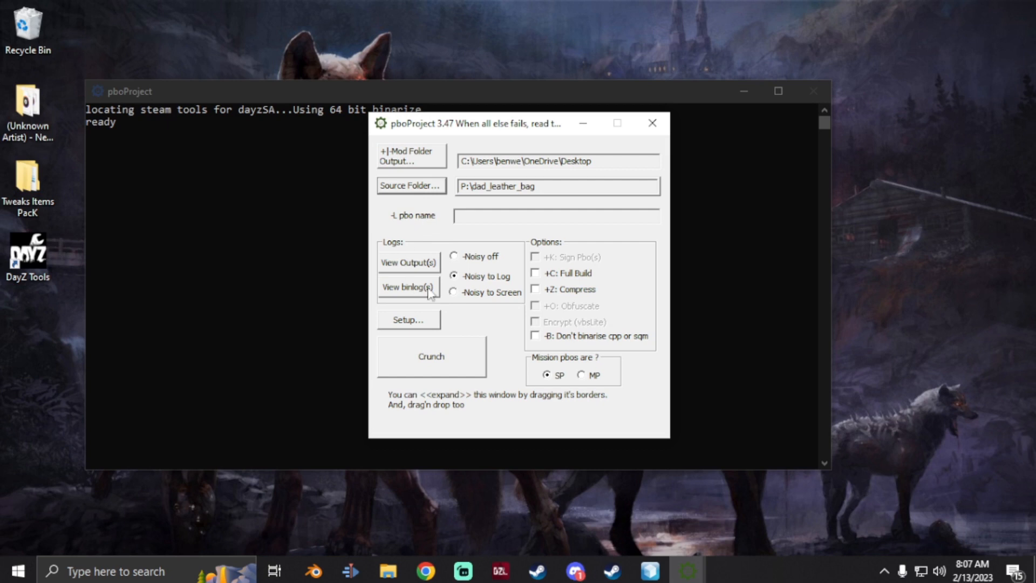
pyautogui.click(420, 186)
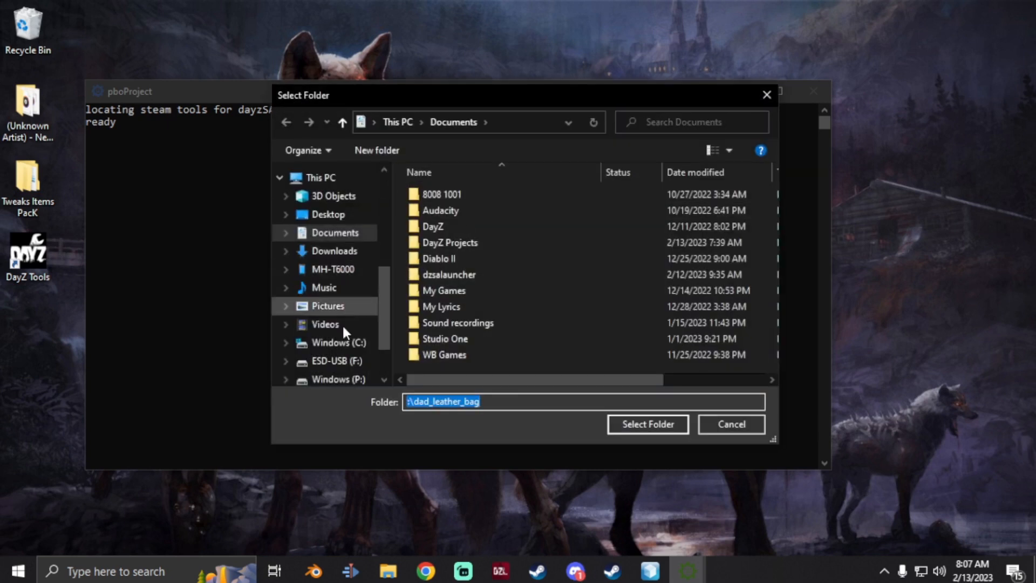
pyautogui.click(333, 380)
pyautogui.scroll(-2, 488, 322)
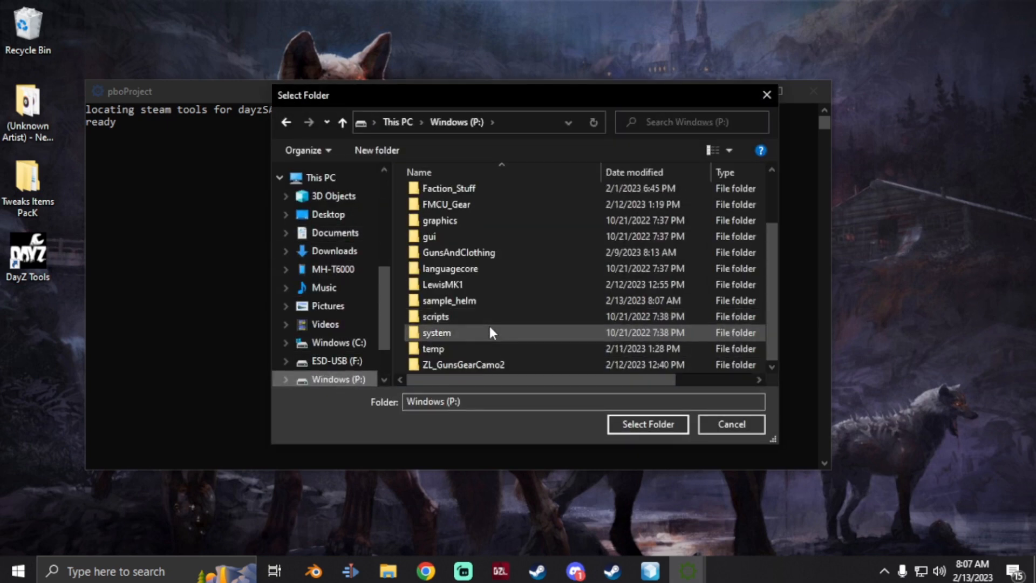
pyautogui.click(470, 300)
pyautogui.click(639, 424)
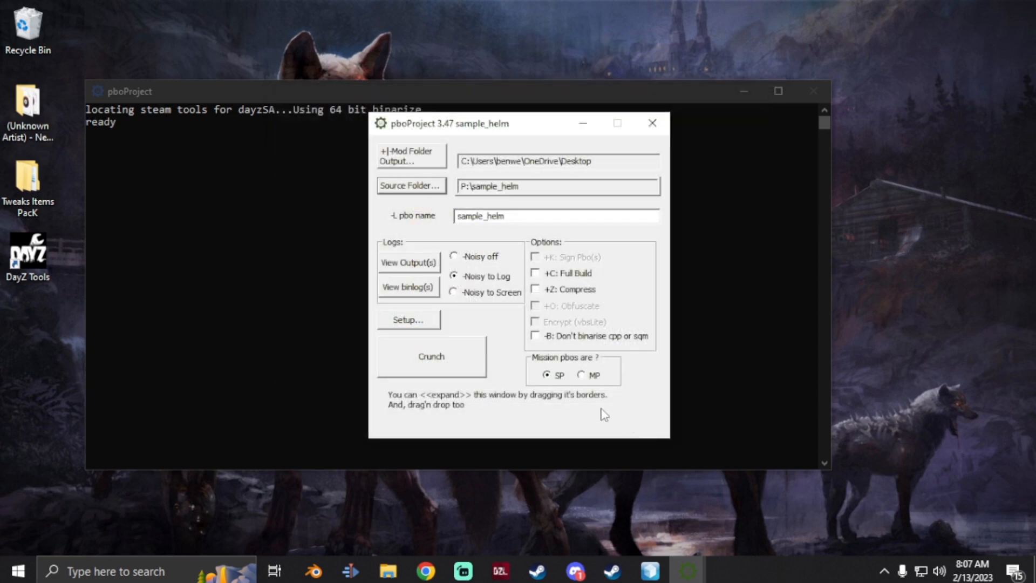
# - Delete all temp files in the pboProject setup and crunch the sample_helm source folder into a PBO
pyautogui.click(420, 319)
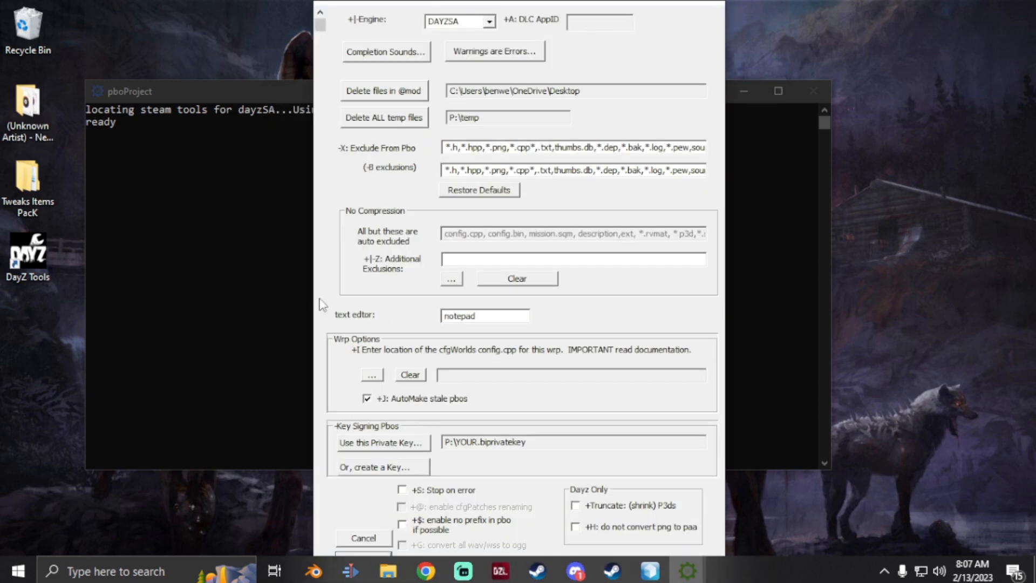
pyautogui.click(388, 119)
pyautogui.click(581, 358)
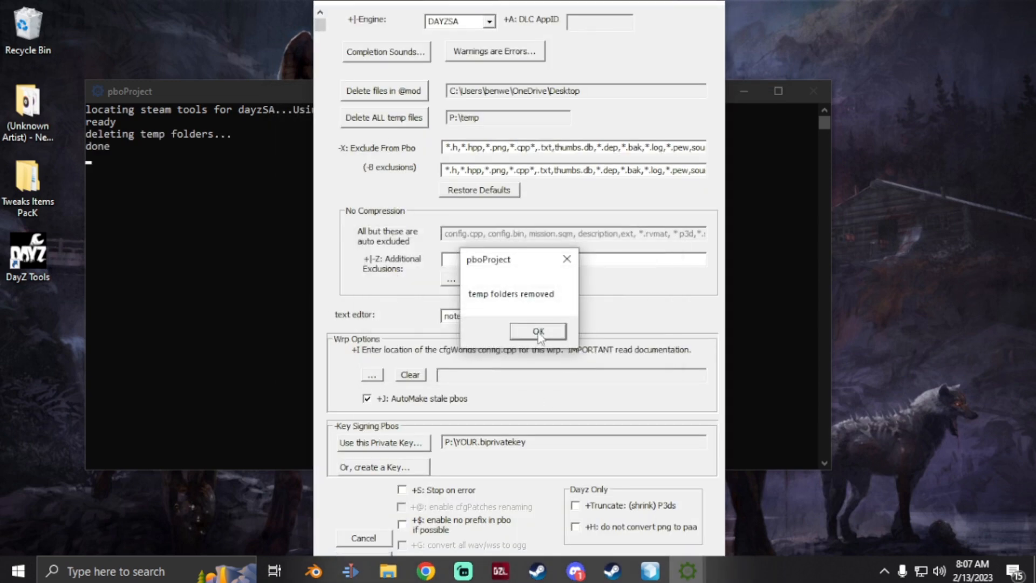
pyautogui.click(539, 328)
pyautogui.click(387, 554)
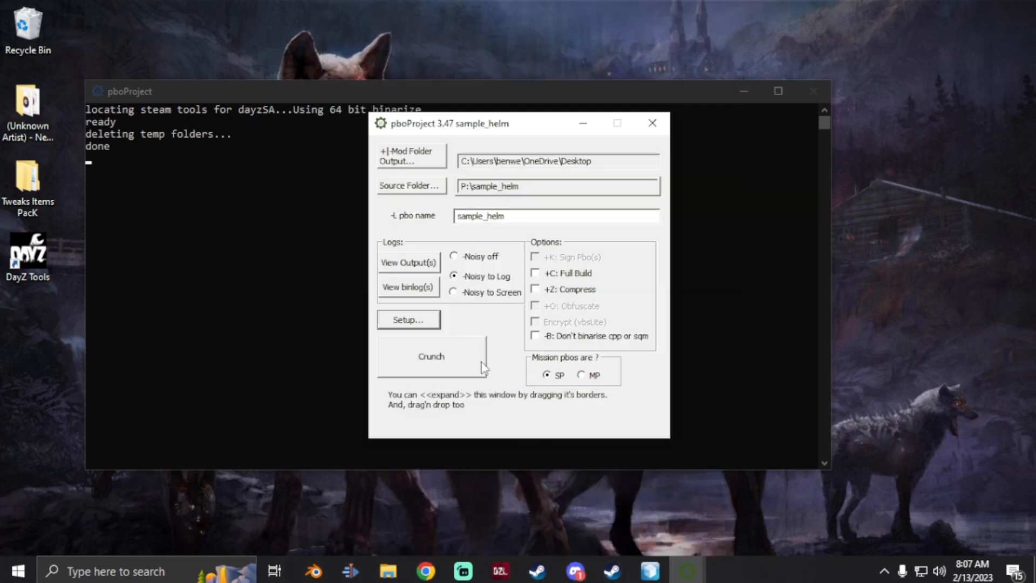
pyautogui.click(452, 361)
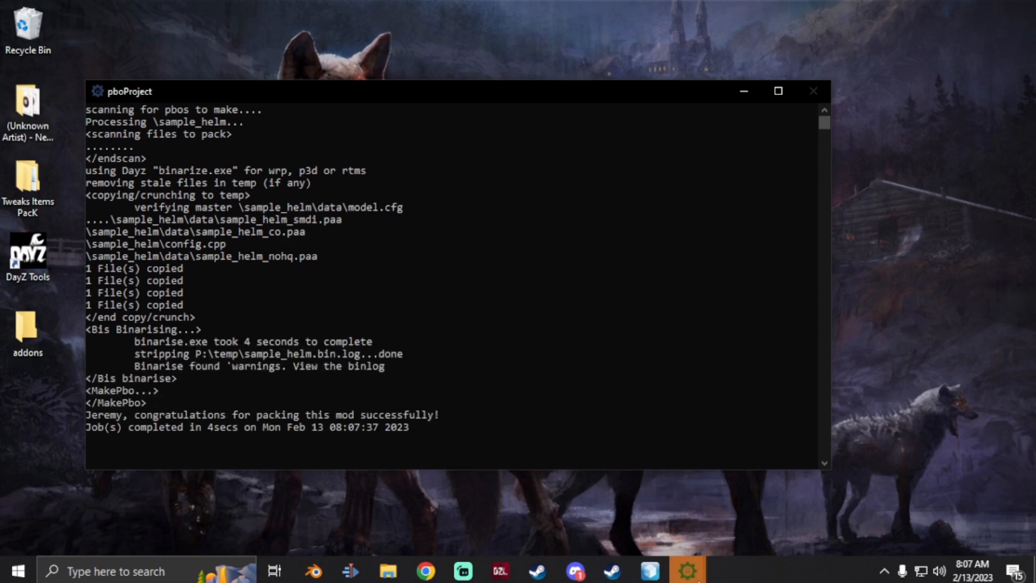
pyautogui.moveTo(687, 570)
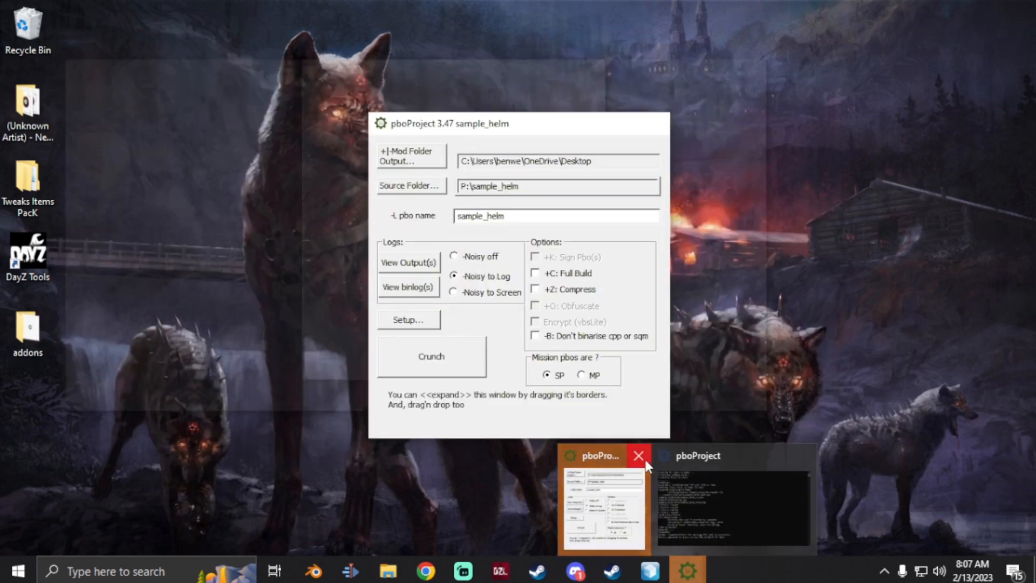
# - Close pboProject and copy the packed sample_helm PBO from the addons folder on the desktop
pyautogui.click(645, 460)
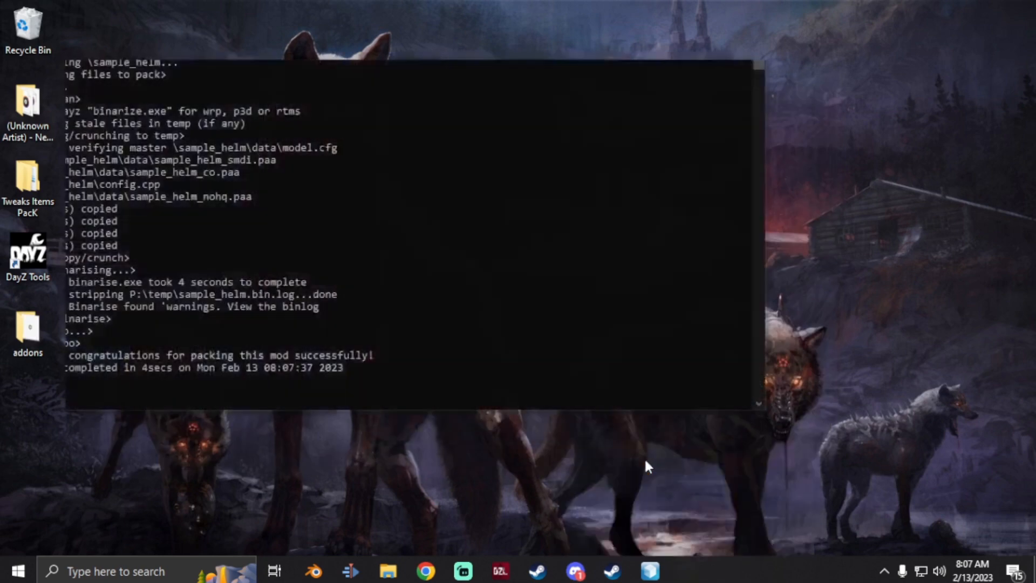
pyautogui.doubleClick(34, 336)
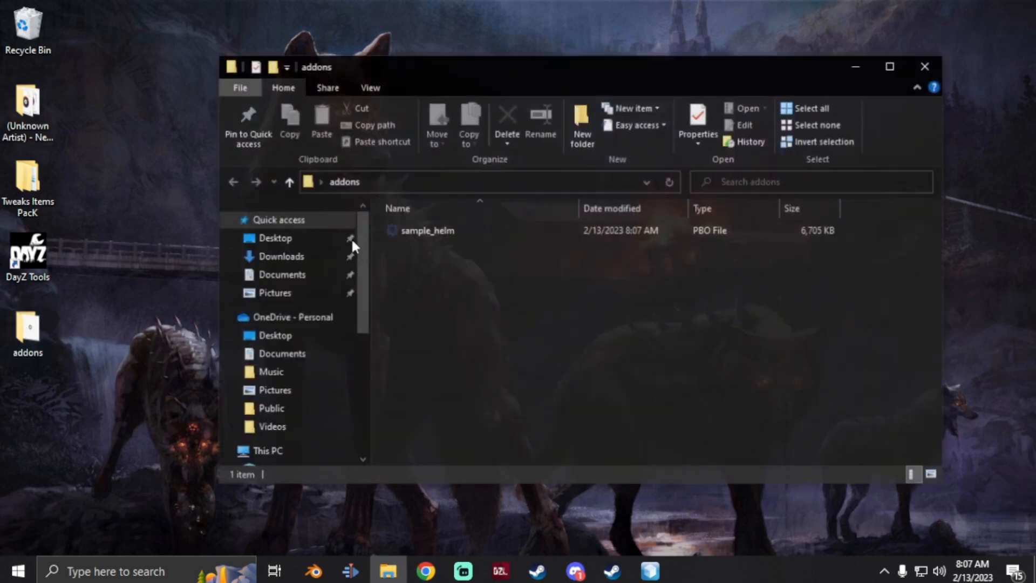
pyautogui.click(428, 231)
# - Switch to Steam, browse DayZ's local files and paste the sample_helm PBO into the game's Addons folder
pyautogui.click(612, 570)
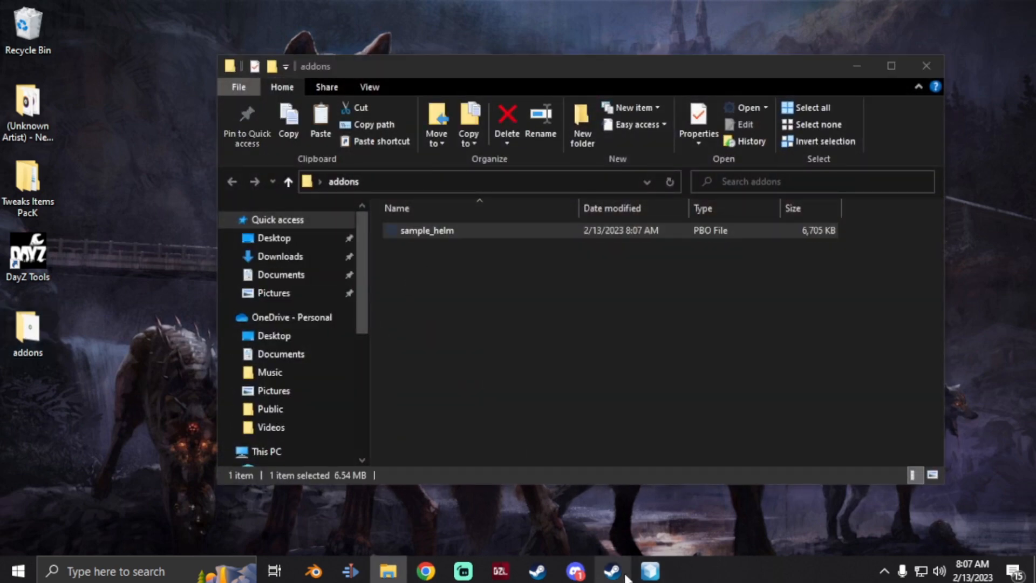
pyautogui.rightClick(65, 186)
pyautogui.moveTo(148, 267)
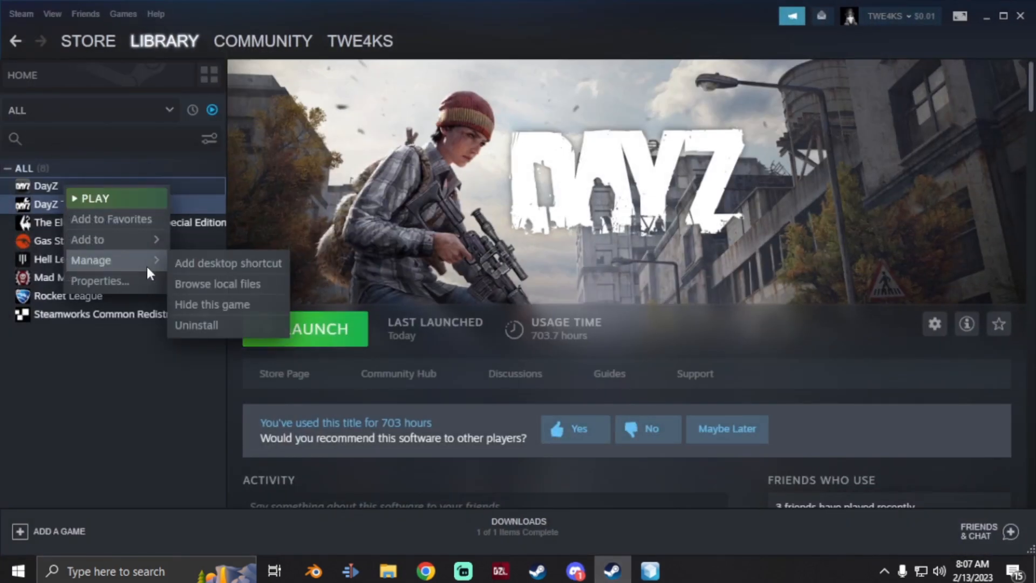
pyautogui.click(211, 282)
pyautogui.moveTo(388, 569)
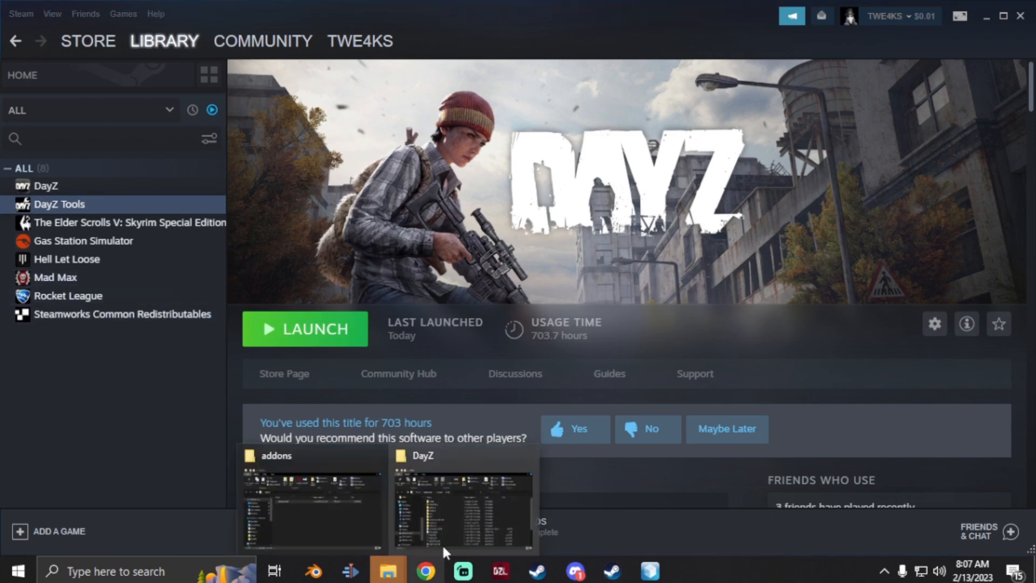
pyautogui.click(441, 542)
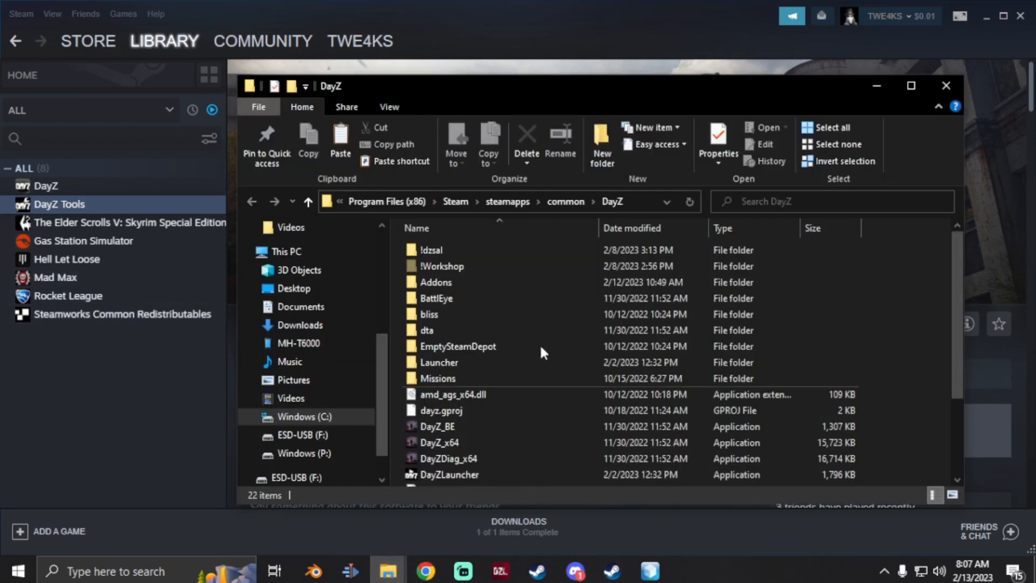
pyautogui.doubleClick(453, 287)
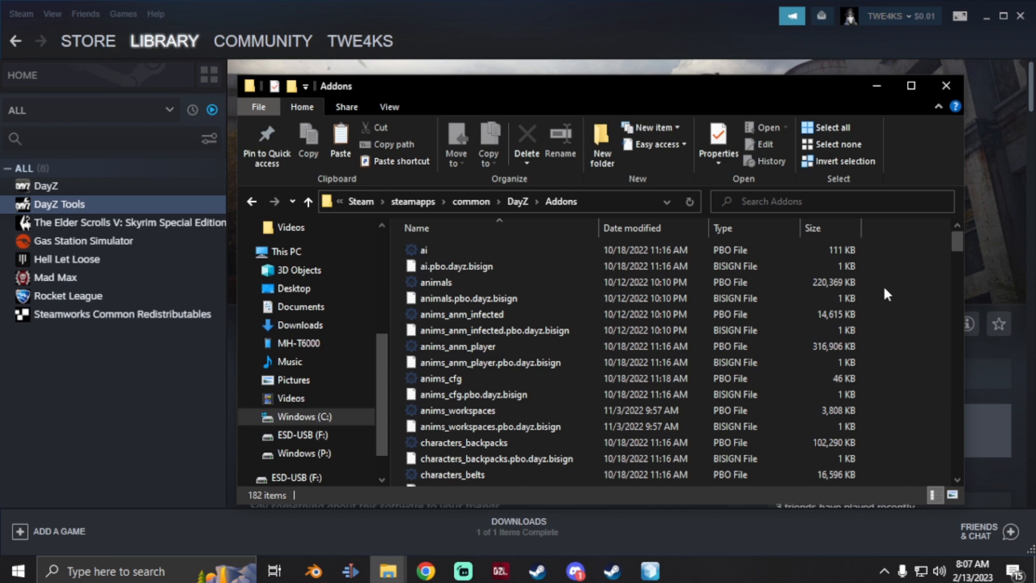
pyautogui.hotkey('ctrl', 'v')
# - Run the DayZCommunityOfflineMode batch file from the Missions\DayZCommunityOfflineMode.ChernarusPlus folder to start the game offline
pyautogui.click(308, 202)
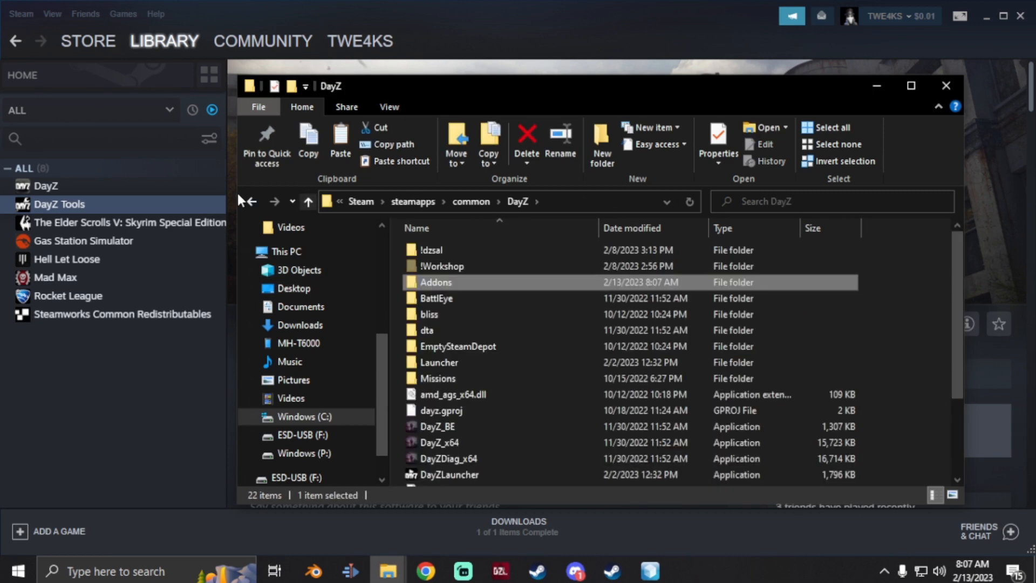
pyautogui.doubleClick(498, 382)
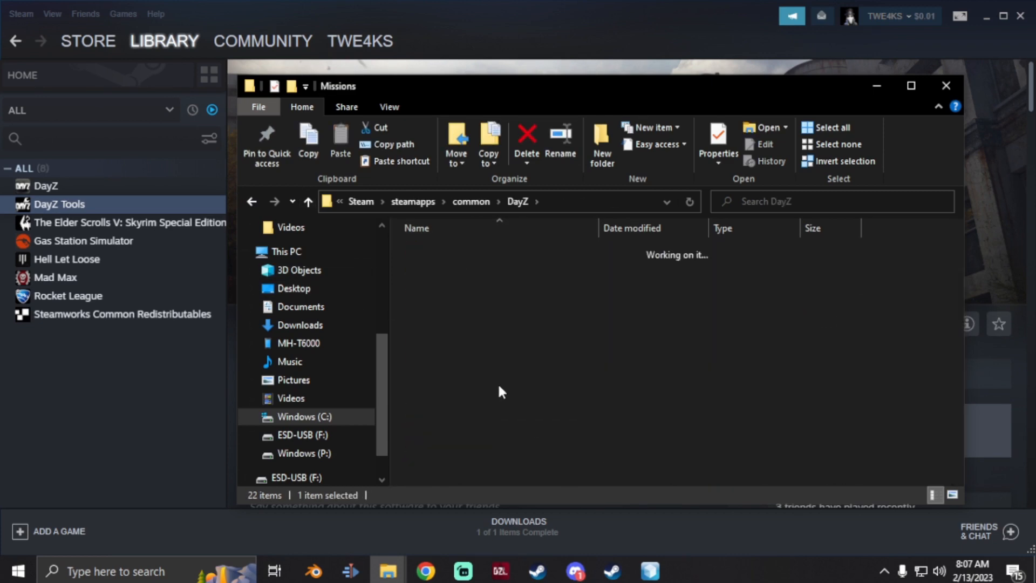
pyautogui.doubleClick(468, 250)
pyautogui.scroll(-5, 507, 350)
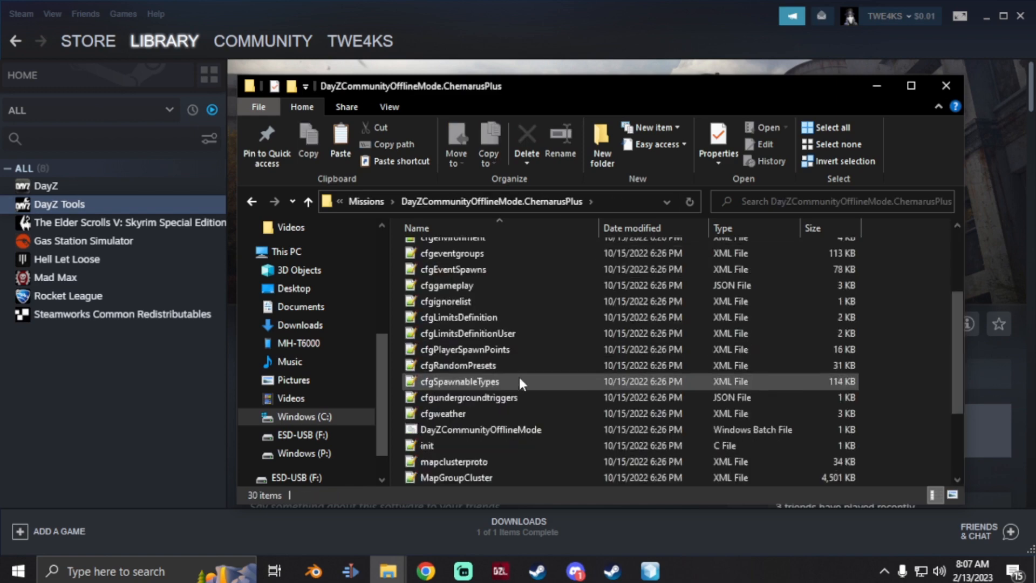
pyautogui.doubleClick(494, 316)
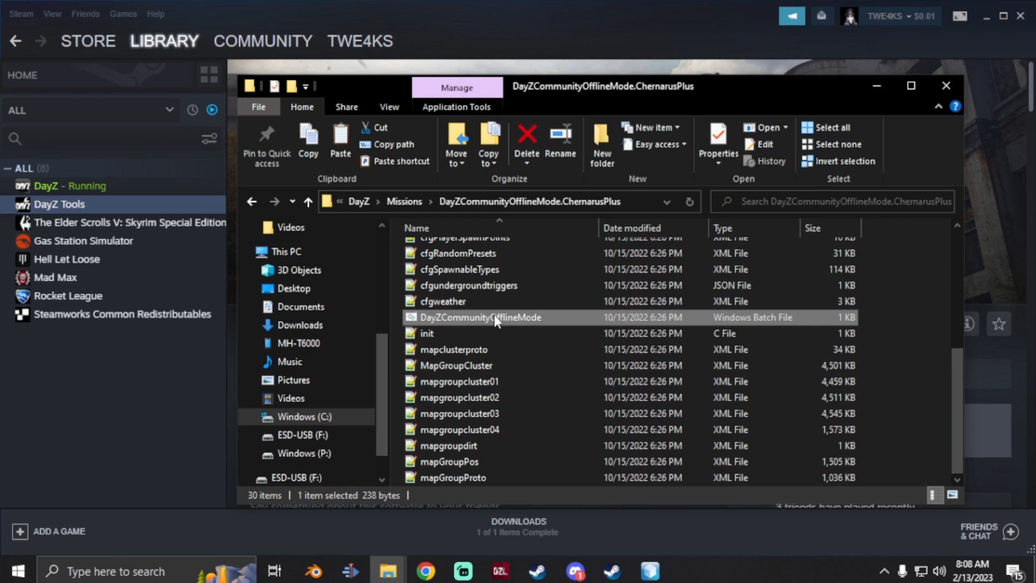
pyautogui.doubleClick(494, 317)
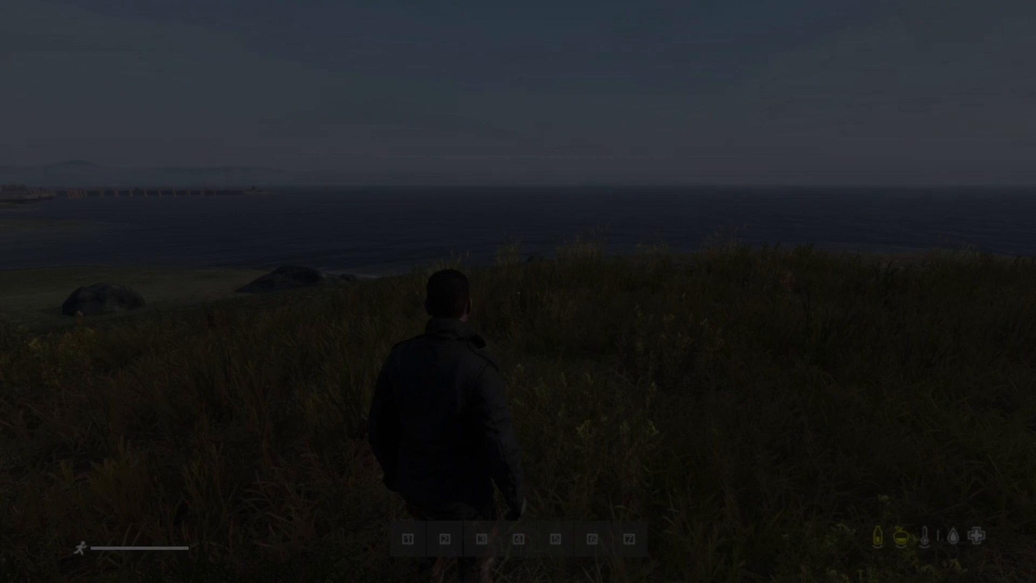
# - Search the in-game object spawner for "sample" and spawn sample_helm on the ground with state 1000
pyautogui.press('y')
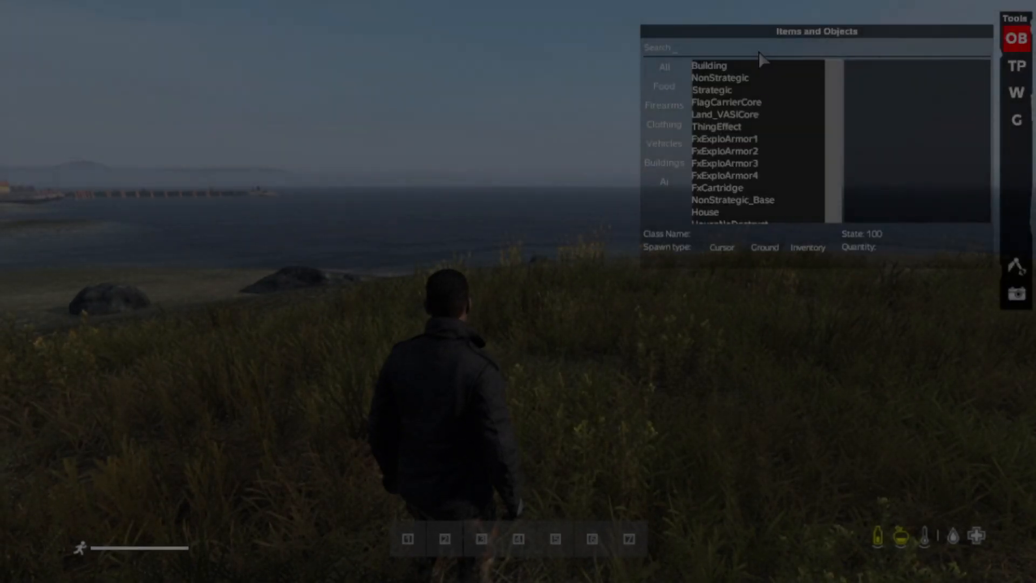
pyautogui.write('sample')
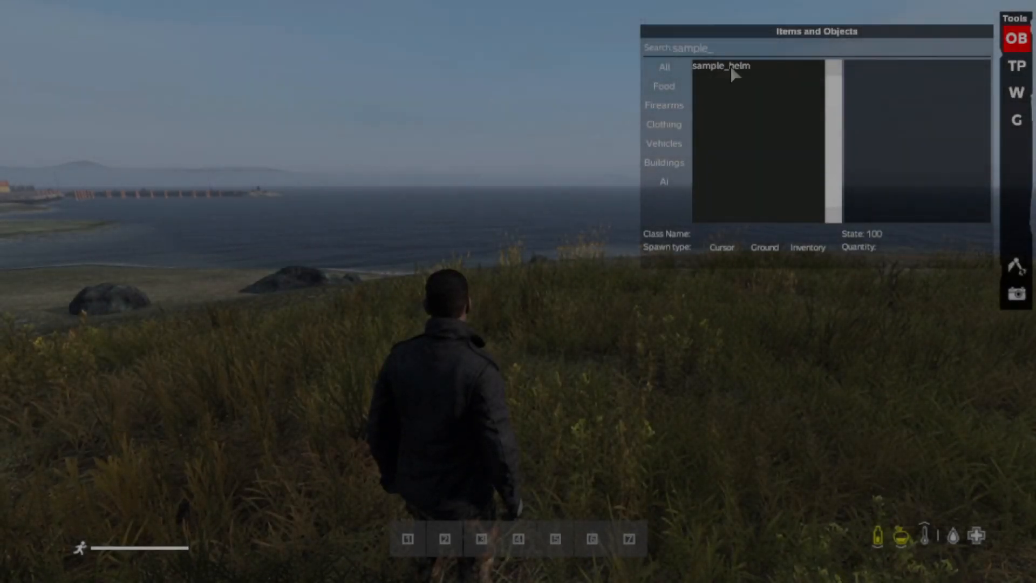
pyautogui.click(731, 69)
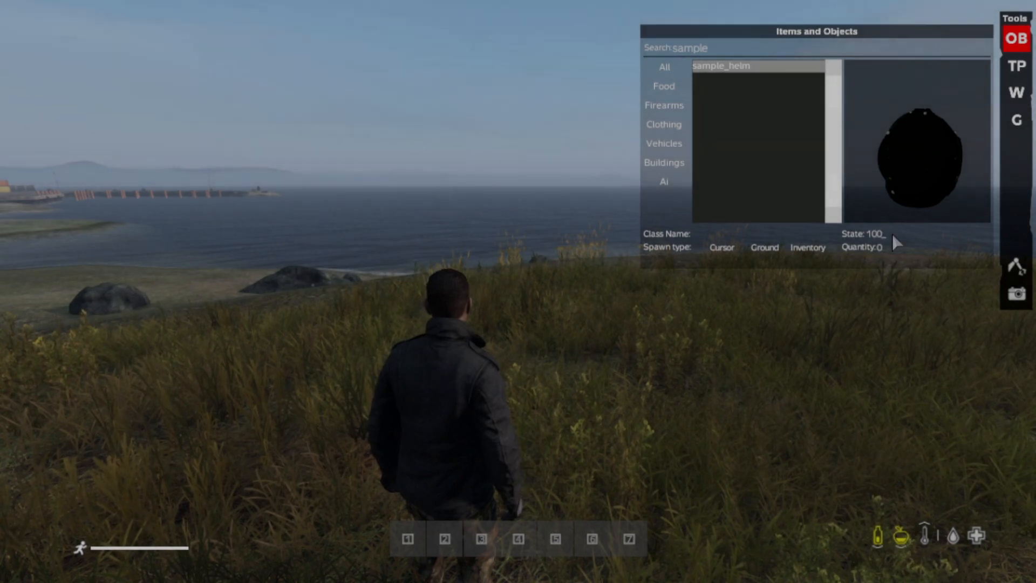
pyautogui.write('0')
pyautogui.click(769, 250)
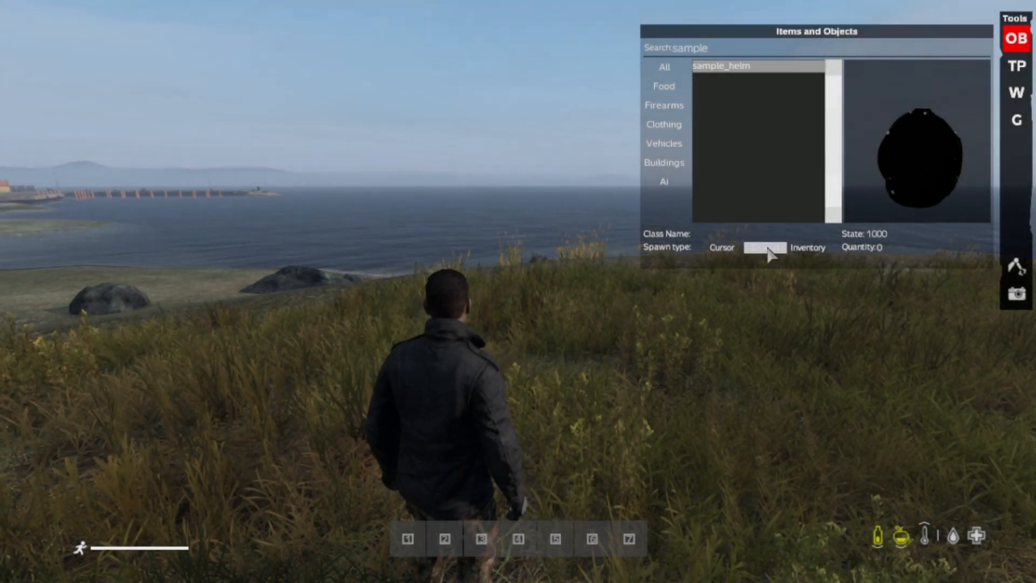
# - Take the Sample Helmet from the vicinity into the hands and equip it in the character's headgear slot
pyautogui.press('Tab')
pyautogui.moveTo(102, 118); pyautogui.dragTo(467, 463)
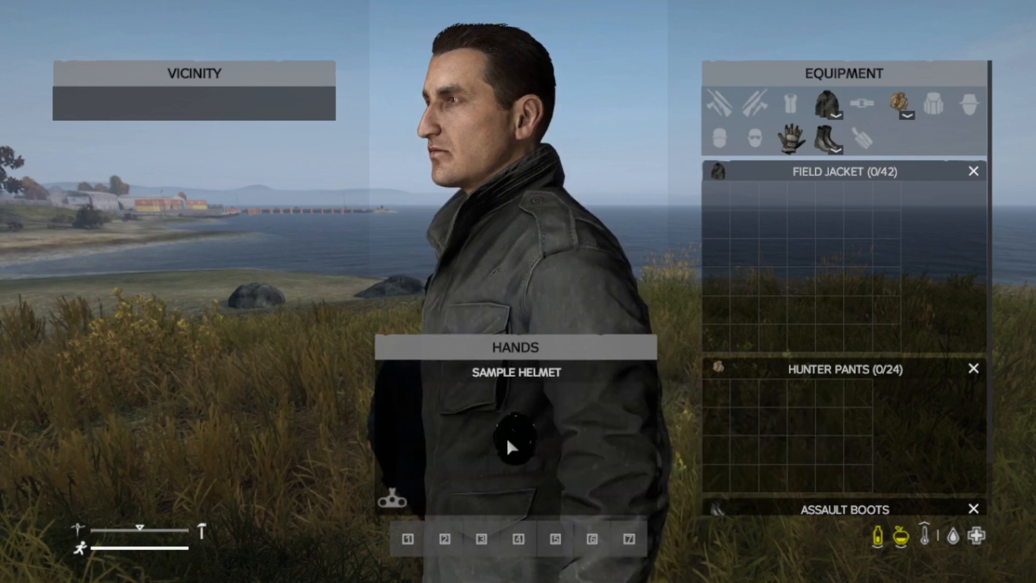
pyautogui.moveTo(1004, 110); pyautogui.dragTo(968, 106)
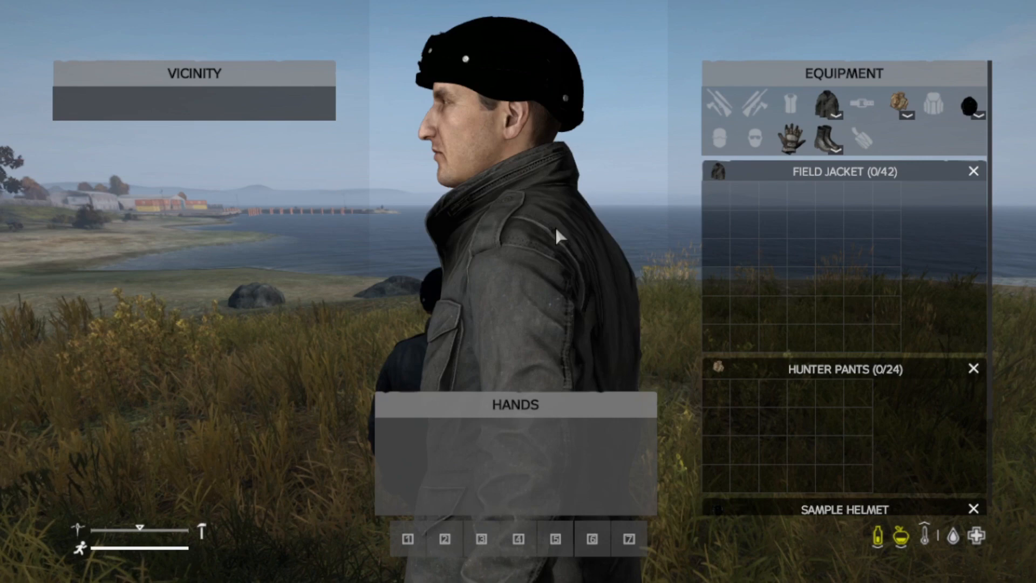
pyautogui.press('Tab')
# - Check how the worn helmet follows the head while the character runs, lies prone and leans to both sides
pyautogui.press('w')
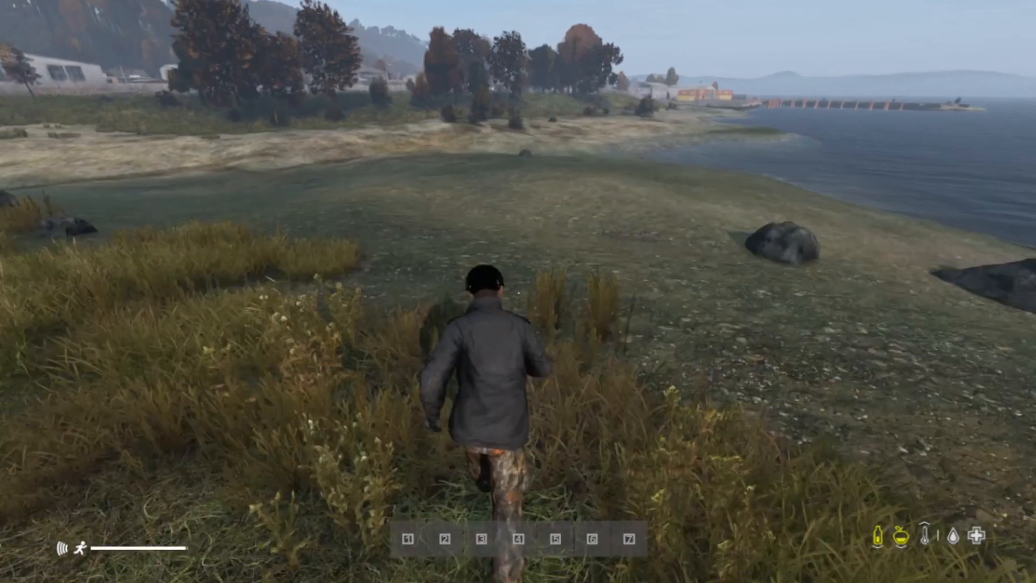
pyautogui.press('c')
pyautogui.press('z')
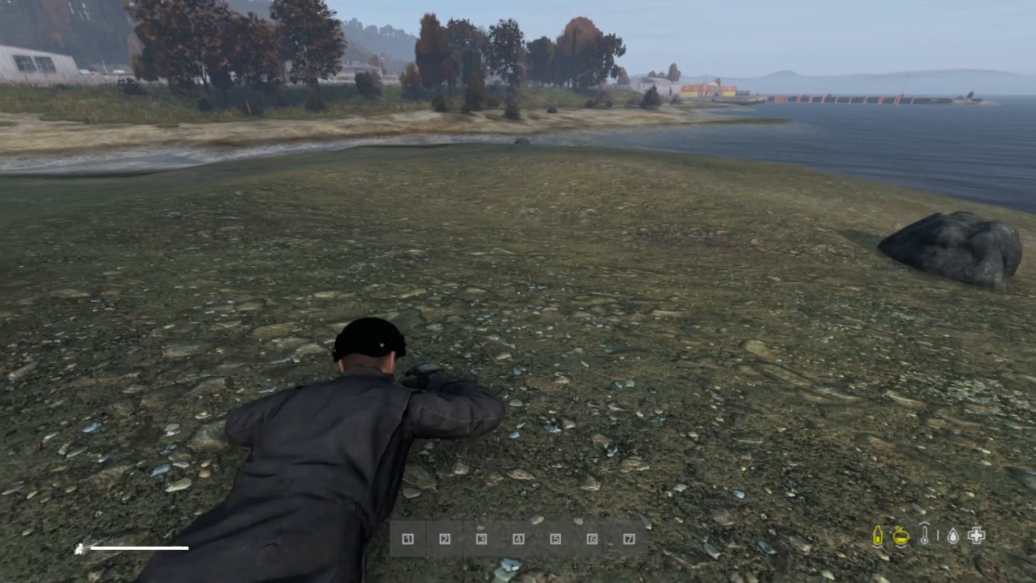
pyautogui.press('e')
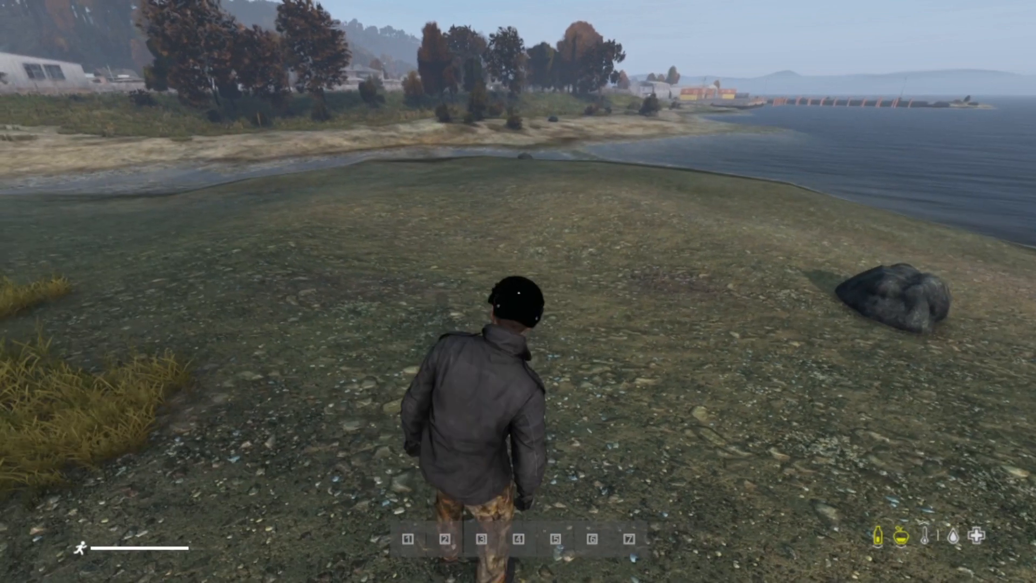
pyautogui.press('q')
pyautogui.press('e')
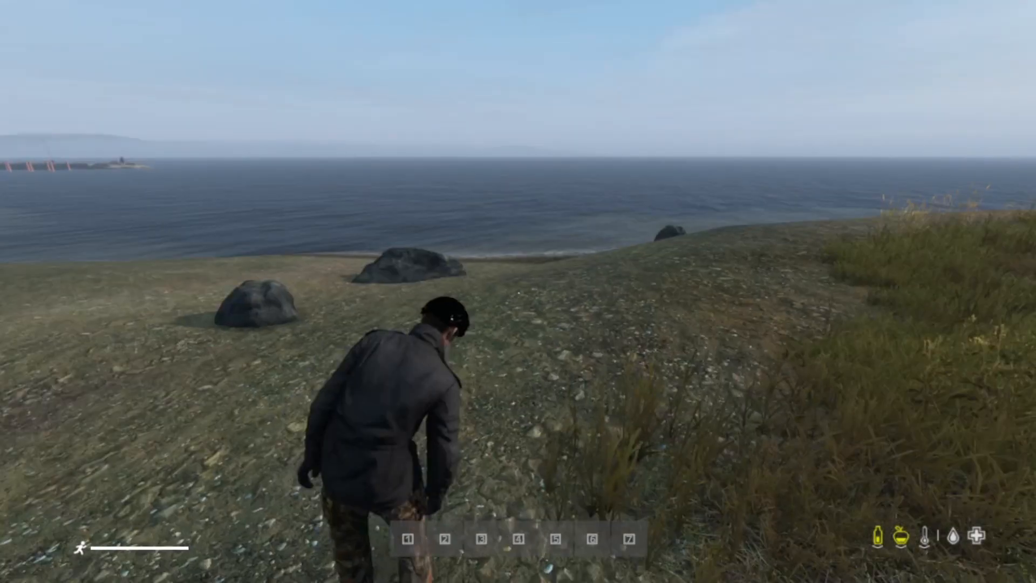
pyautogui.press('w')
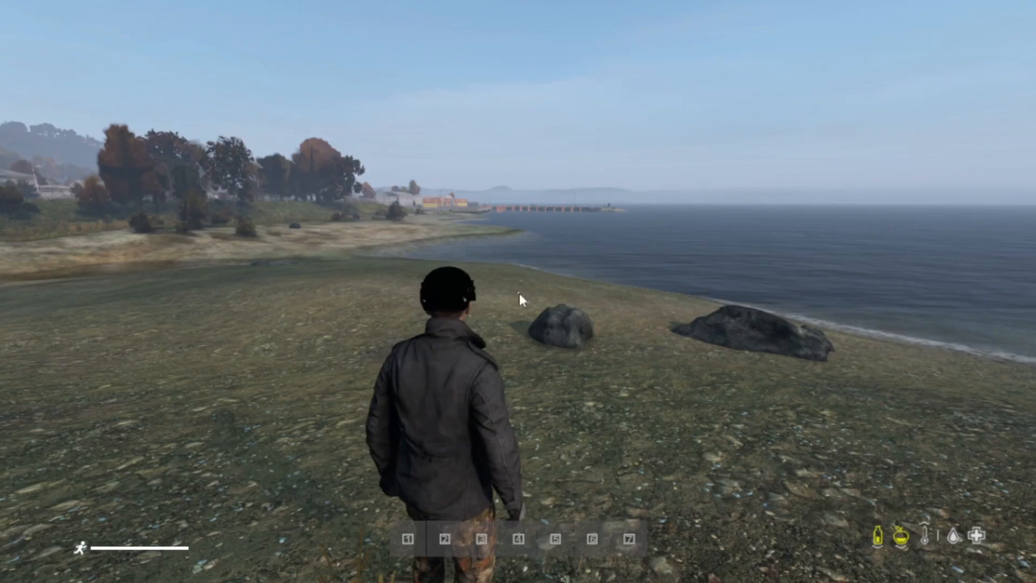
# - Drop the Sample Helmet from the character's equipment onto the ground
pyautogui.press('Tab')
pyautogui.moveTo(704, 177); pyautogui.dragTo(268, 186)
pyautogui.press('Tab')
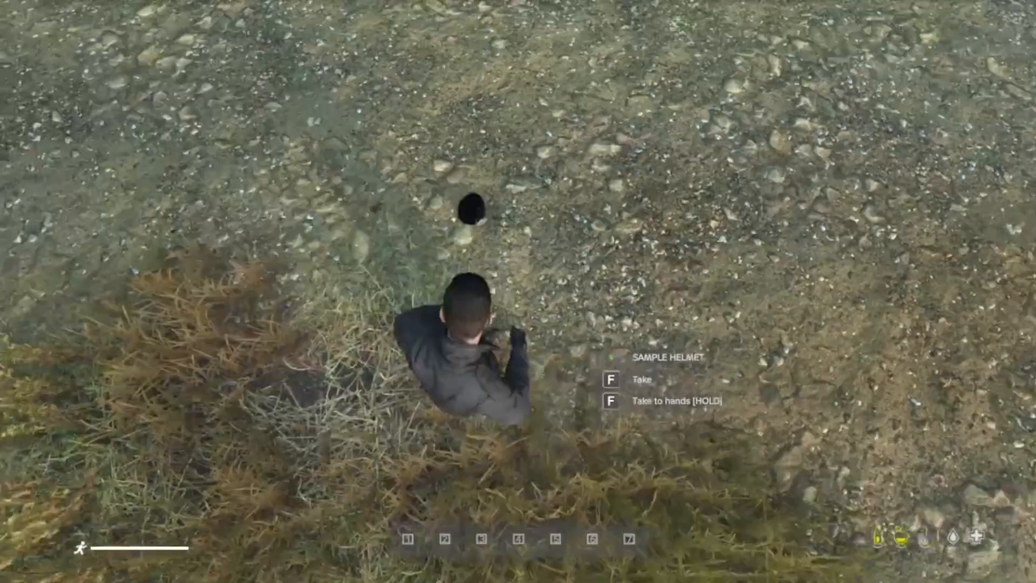
# - Examine the dropped helmet's ground model with a zoomed-in view and from different sides
pyautogui.press('KP_Add')
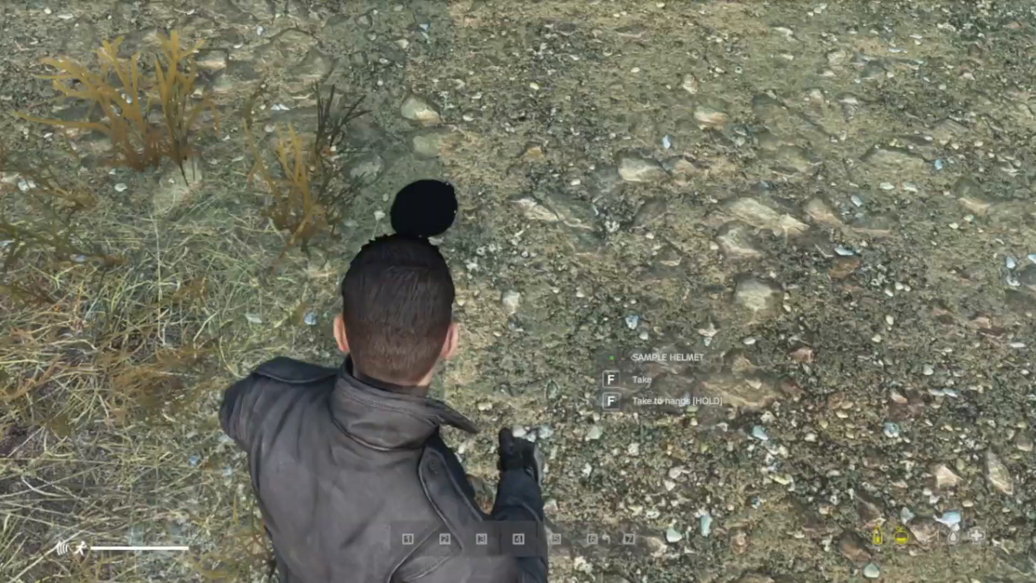
pyautogui.press('d')
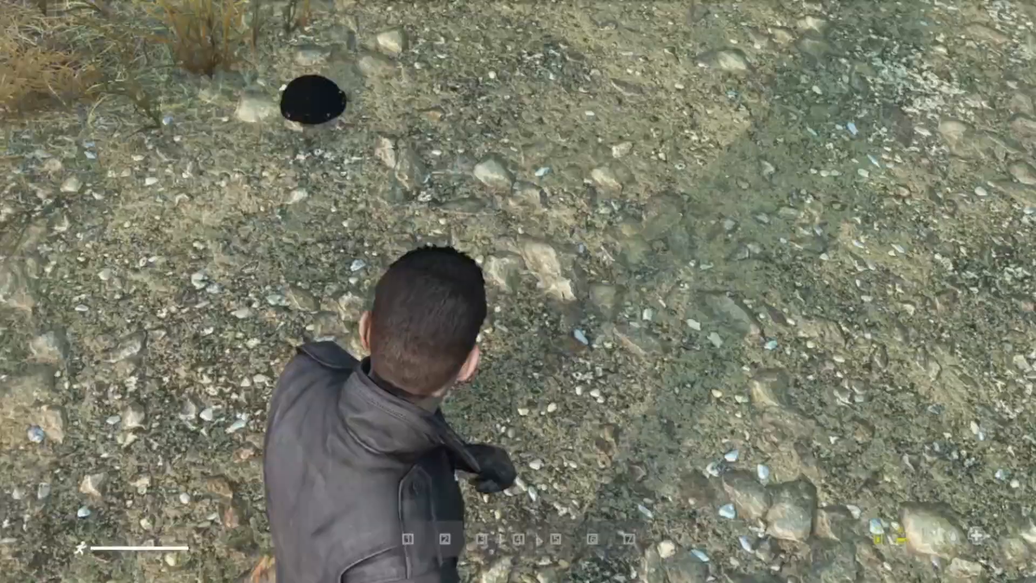
pyautogui.press('a')
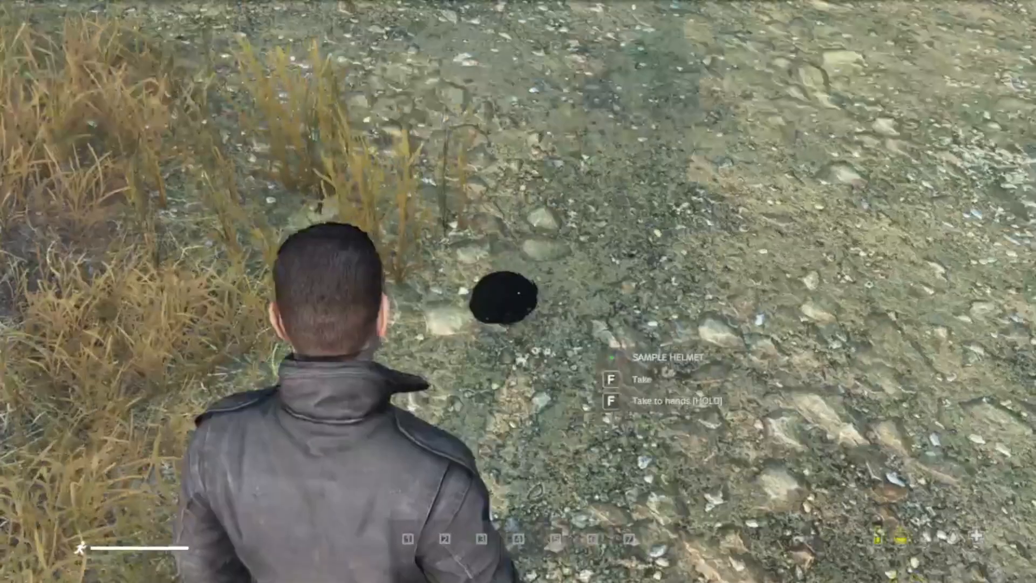
pyautogui.press('KP_Subtract')
pyautogui.press('d')
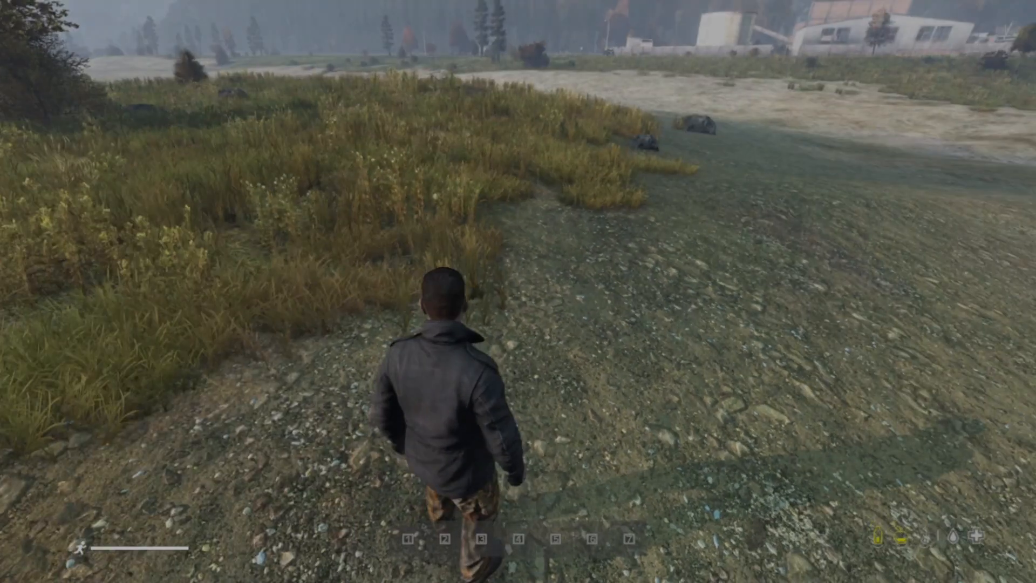
pyautogui.press('w')
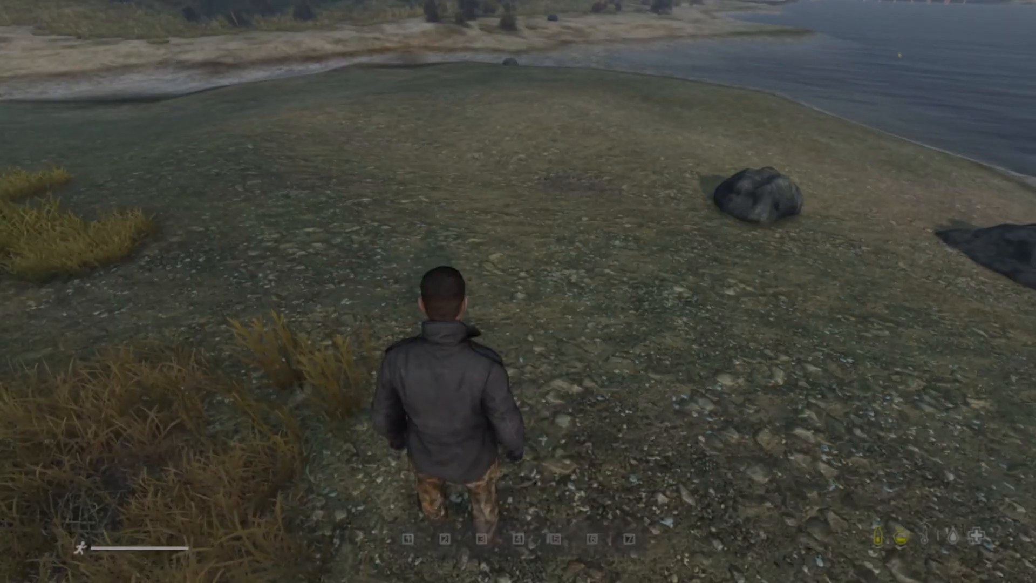